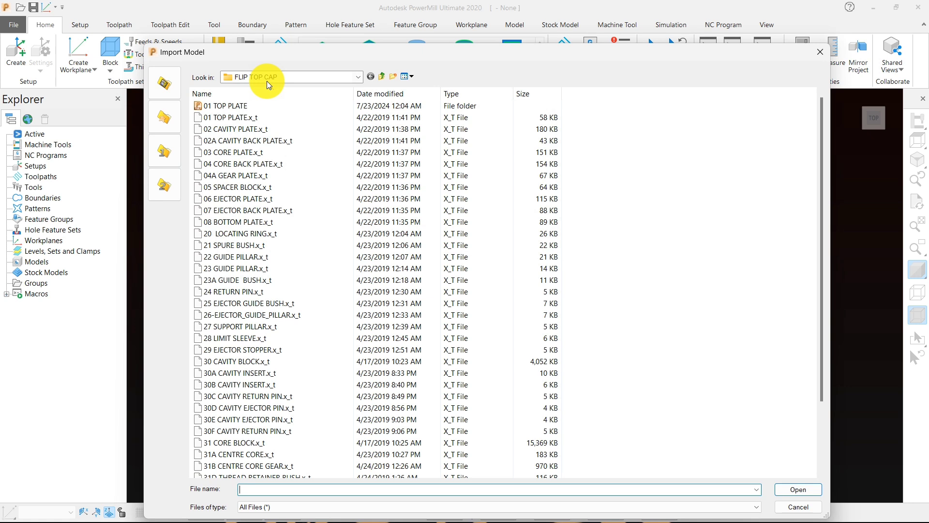
Step: Import the 02 CAVITY PLATE.x_t model from the FLIP TOP CAP folder and dismiss the translation report
{"action": "left_click", "coordinate": [224, 121]}
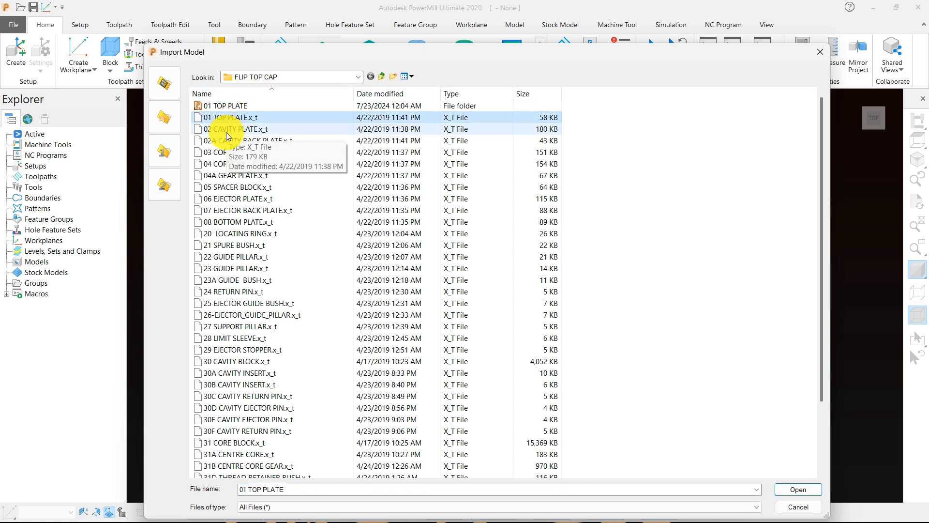
{"action": "left_click", "coordinate": [227, 129]}
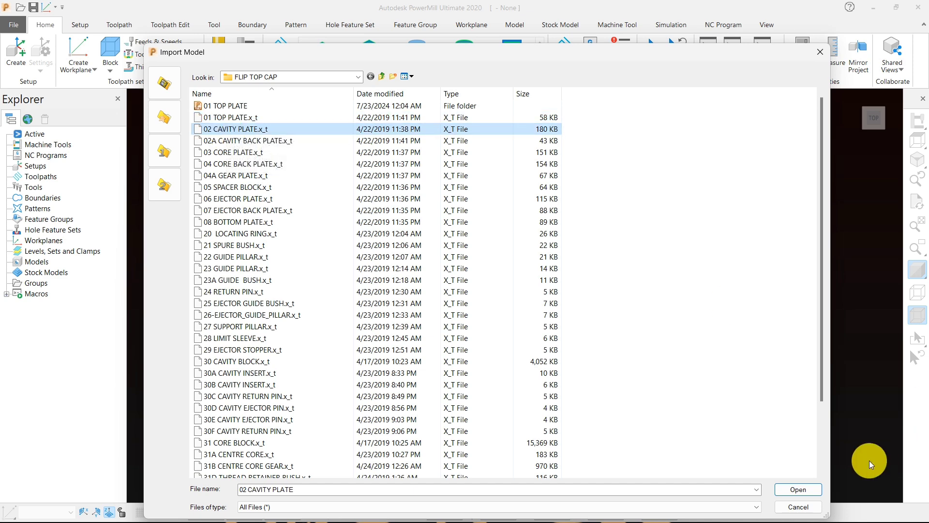
{"action": "left_click", "coordinate": [801, 491]}
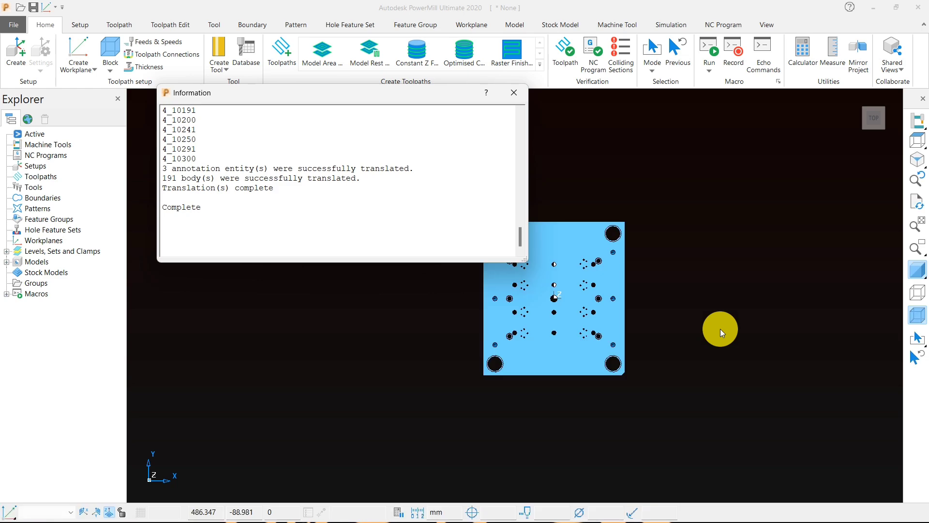
{"action": "left_click", "coordinate": [514, 93]}
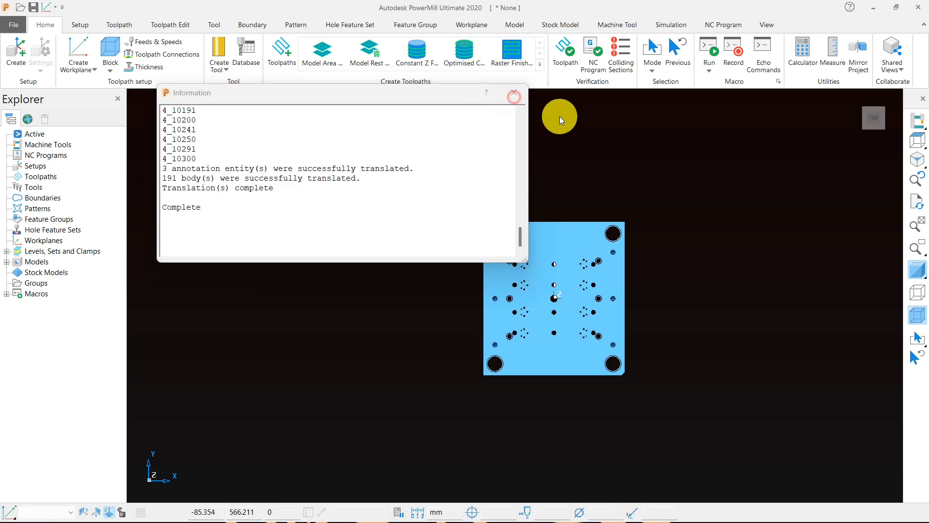
Step: Examine the cavity plate from above and from its underside, including the central pocket, corner recesses and holes
{"action": "left_click", "coordinate": [919, 143]}
{"action": "middle_click_drag", "start_coordinate": [281, 255], "coordinate": [629, 310]}
{"action": "middle_click_drag", "start_coordinate": [294, 285], "coordinate": [611, 289]}
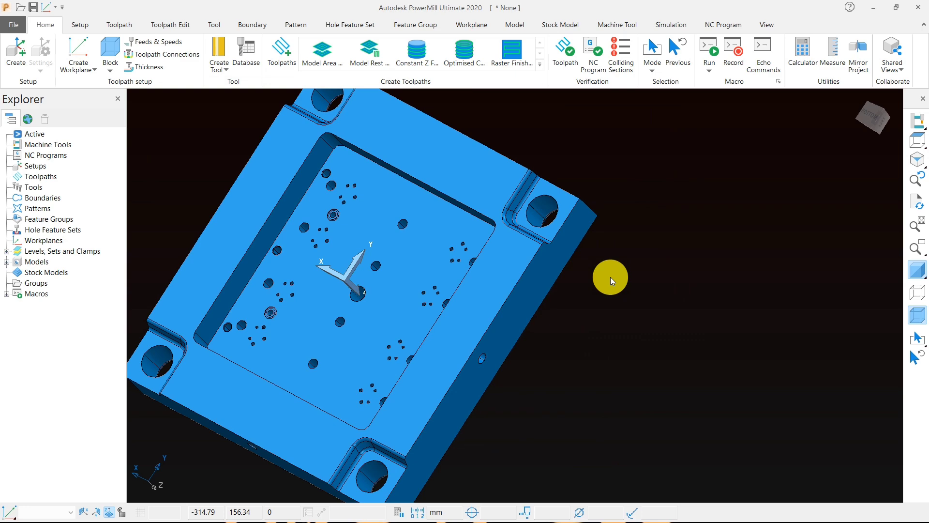
{"action": "scroll", "coordinate": [699, 247], "scroll_direction": "down", "scroll_amount": 2}
{"action": "middle_click_drag", "start_coordinate": [699, 247], "coordinate": [539, 325]}
{"action": "scroll", "coordinate": [506, 363], "scroll_direction": "up", "scroll_amount": 3}
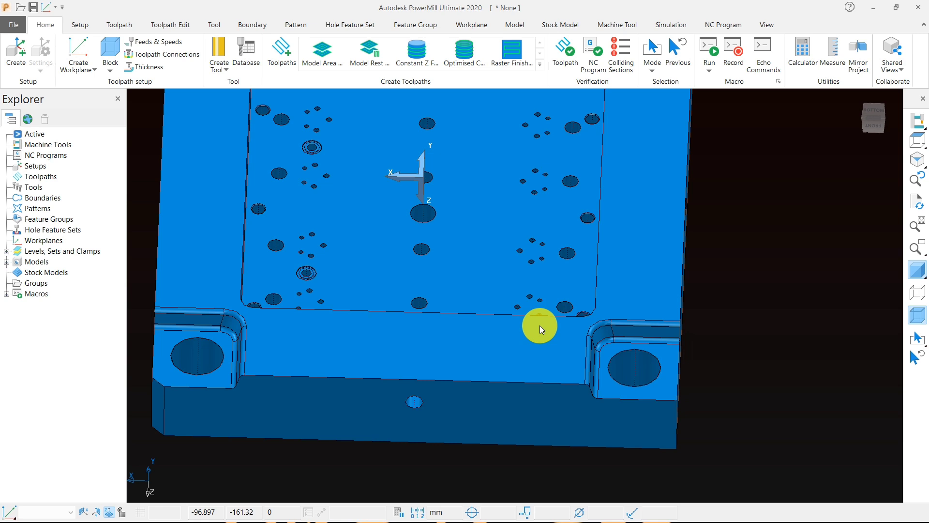
{"action": "left_click", "coordinate": [917, 142]}
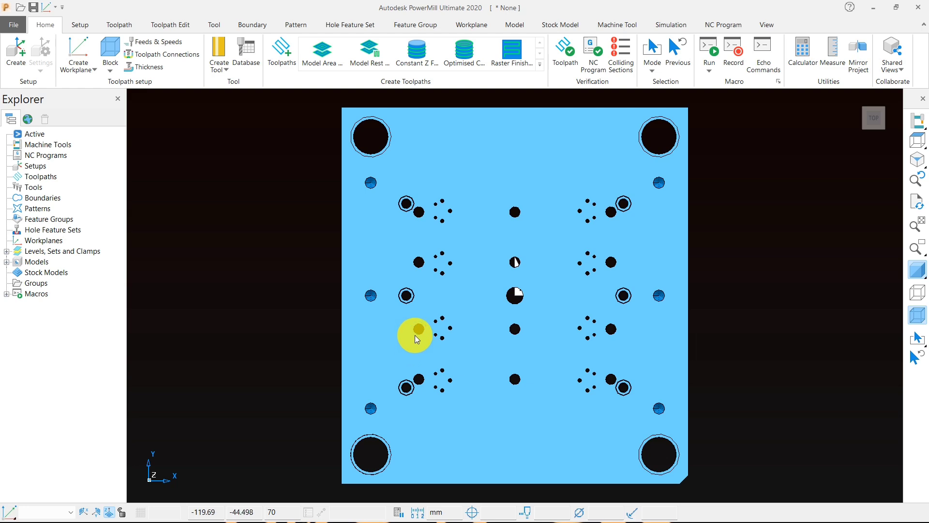
{"action": "middle_click_drag", "start_coordinate": [324, 294], "coordinate": [410, 243]}
{"action": "middle_click_drag", "start_coordinate": [646, 262], "coordinate": [345, 217]}
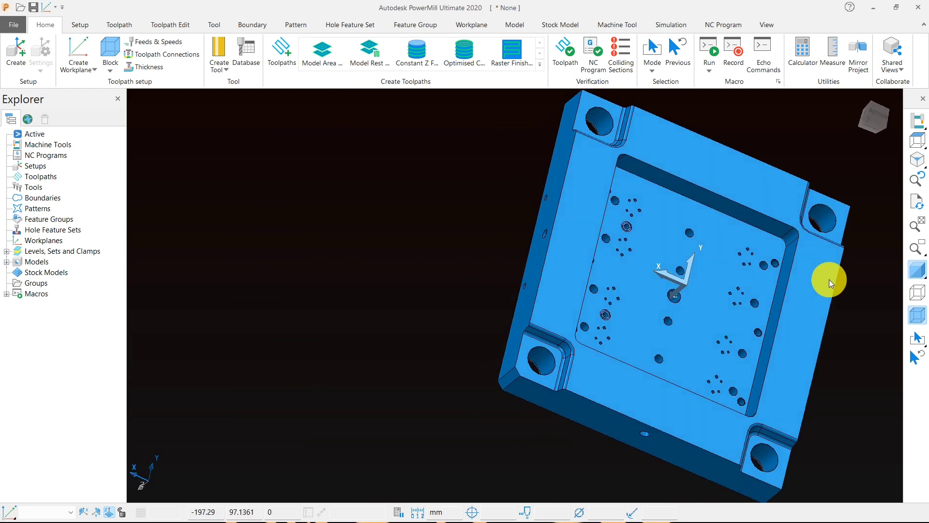
{"action": "left_click", "coordinate": [918, 140]}
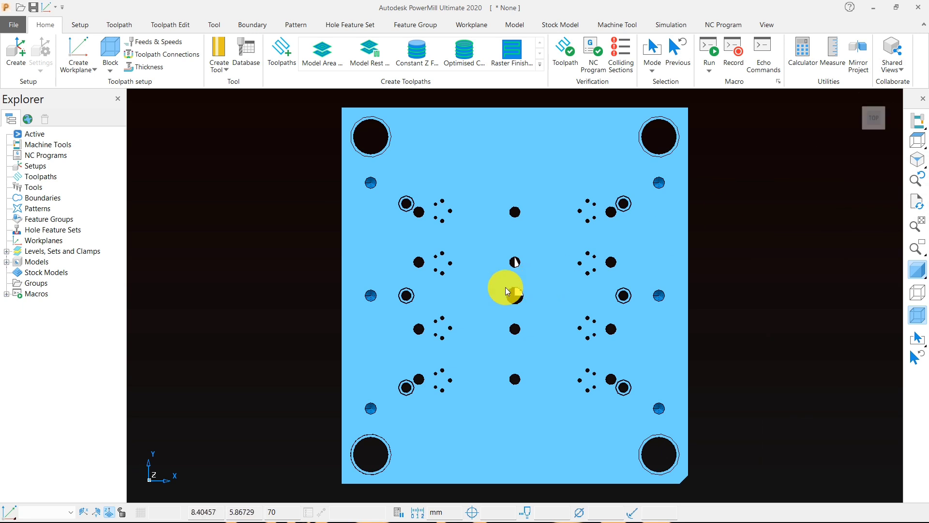
{"action": "middle_click_drag", "start_coordinate": [515, 269], "coordinate": [504, 344]}
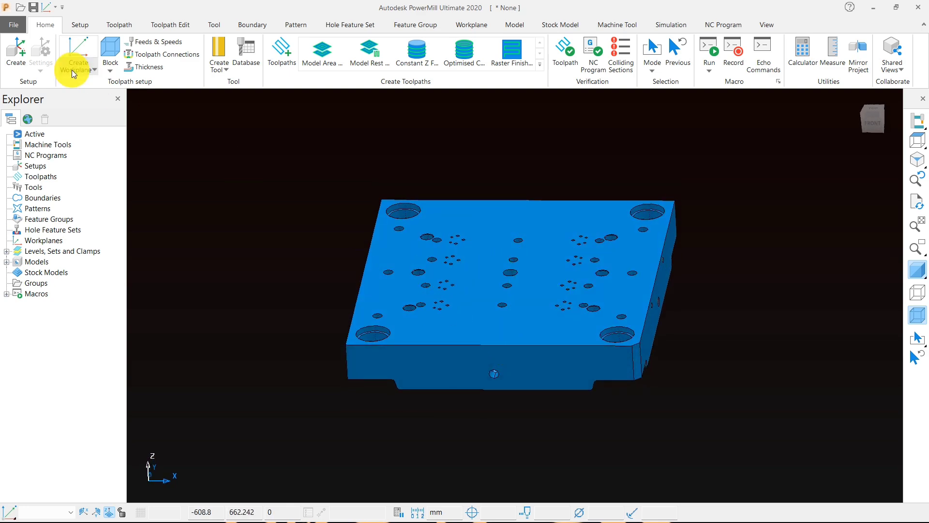
Step: Import the 01 TOP PLATE.x_t model into the same session and dismiss the translation report
{"action": "left_click", "coordinate": [14, 23]}
{"action": "left_click", "coordinate": [21, 125]}
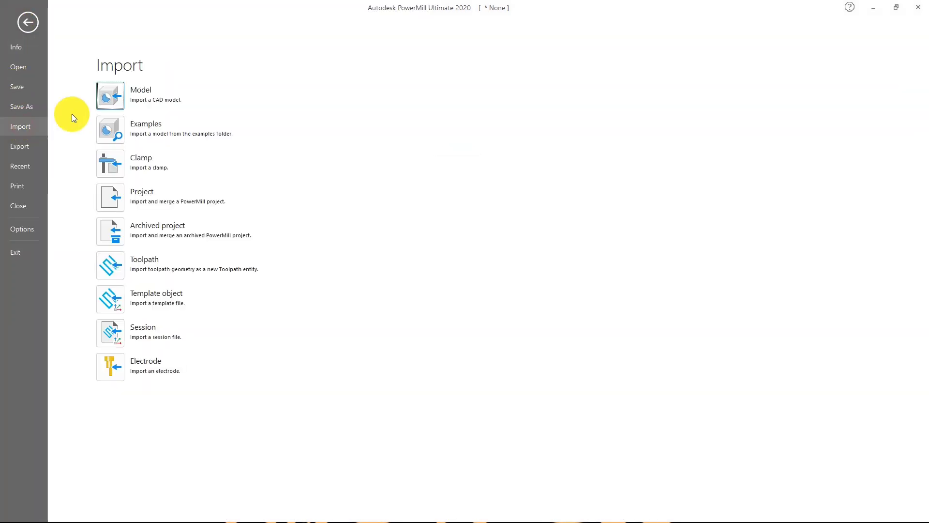
{"action": "left_click", "coordinate": [105, 100]}
{"action": "double_click", "coordinate": [242, 118]}
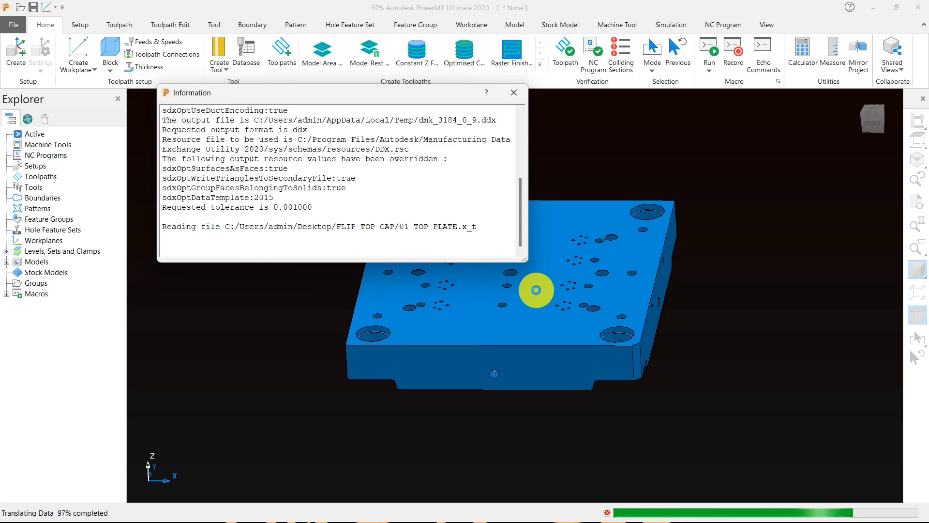
{"action": "left_click", "coordinate": [511, 92]}
Step: Import the 02A CAVITY BACK PLATE.x_t model to fill the gap between the top plate and cavity plate
{"action": "middle_click_drag", "start_coordinate": [526, 335], "coordinate": [598, 276]}
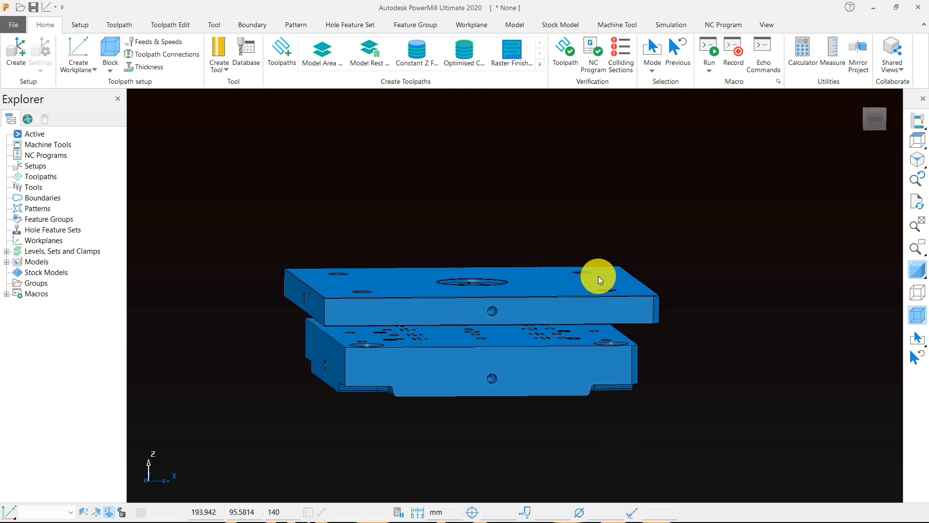
{"action": "middle_click_drag", "start_coordinate": [398, 310], "coordinate": [466, 293]}
{"action": "scroll", "coordinate": [370, 365], "scroll_direction": "up", "scroll_amount": 4}
{"action": "scroll", "coordinate": [420, 354], "scroll_direction": "down", "scroll_amount": 2}
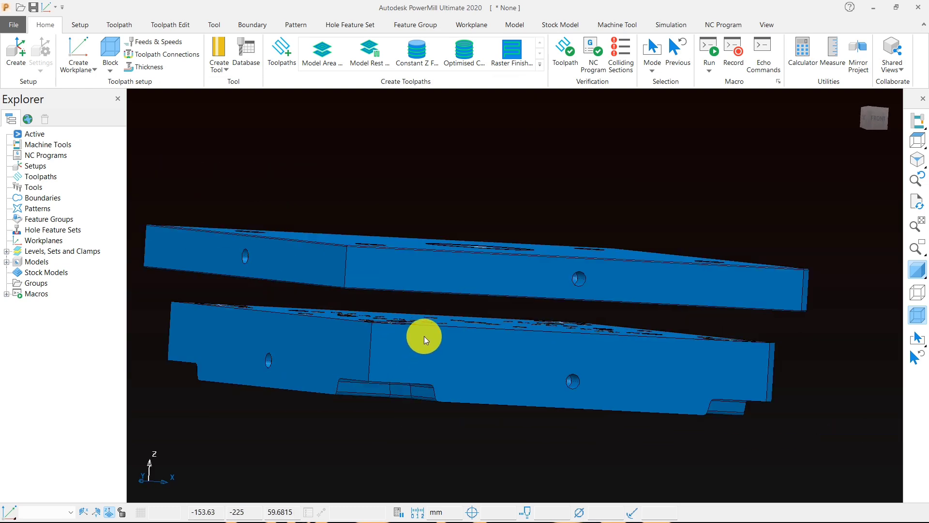
{"action": "middle_click_drag", "start_coordinate": [424, 336], "coordinate": [353, 315]}
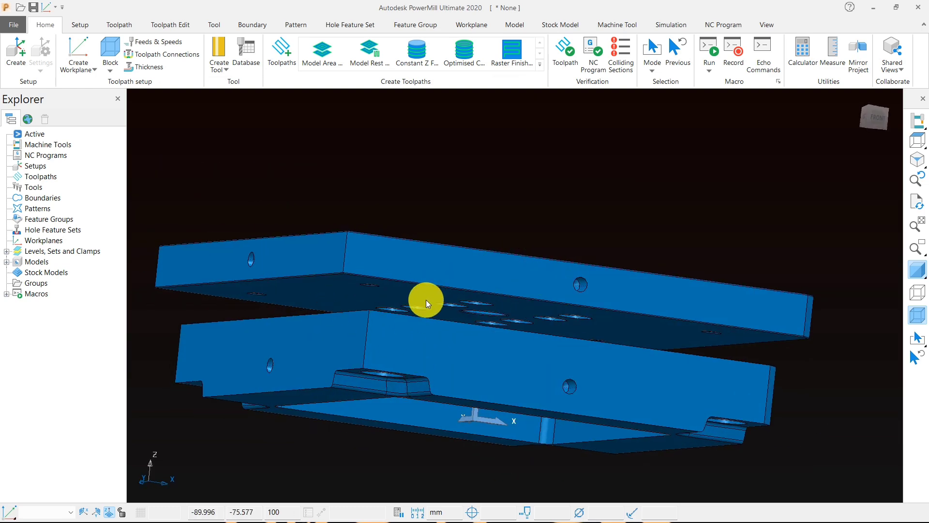
{"action": "middle_click_drag", "start_coordinate": [426, 300], "coordinate": [513, 317]}
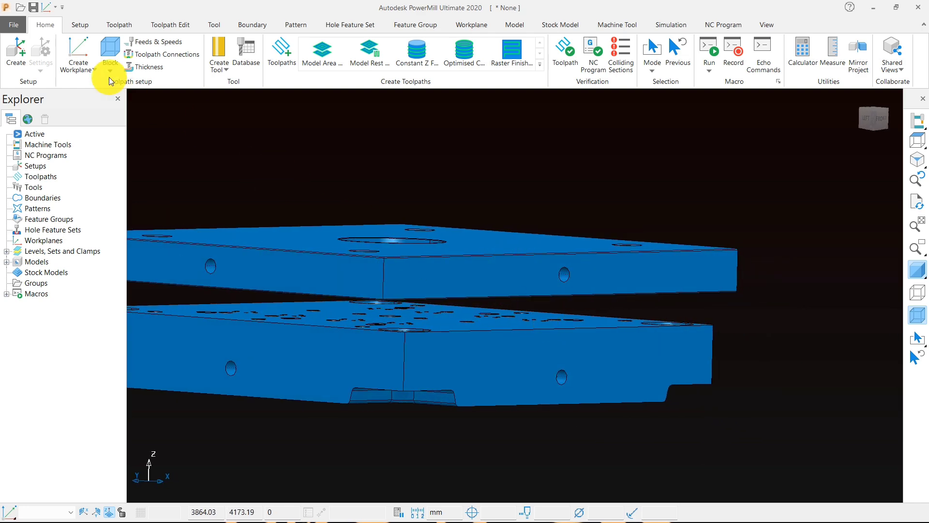
{"action": "left_click", "coordinate": [15, 25]}
{"action": "left_click", "coordinate": [20, 126]}
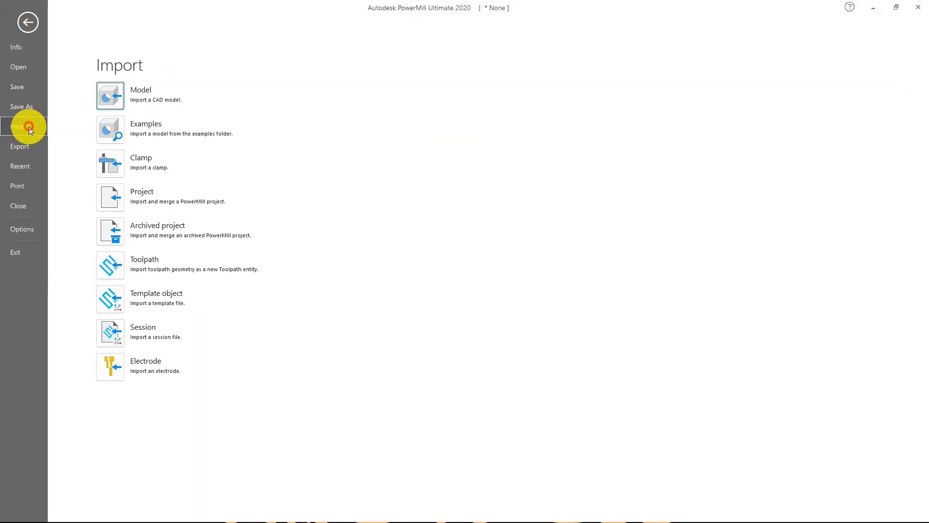
{"action": "left_click", "coordinate": [110, 94]}
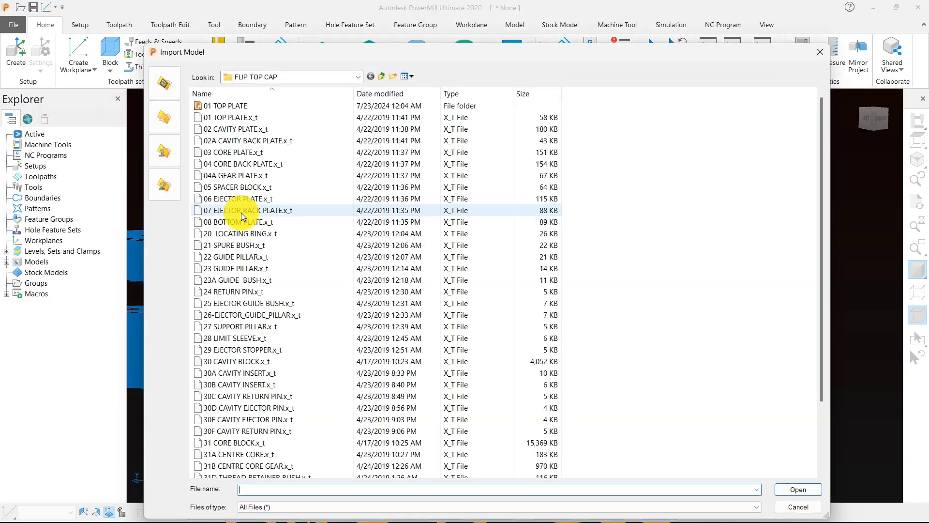
{"action": "double_click", "coordinate": [269, 140]}
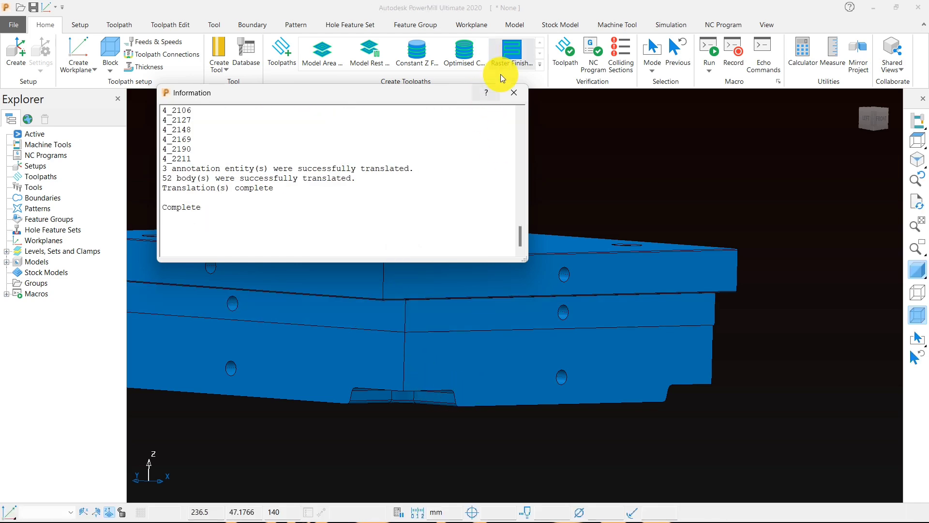
{"action": "left_click", "coordinate": [514, 93]}
Step: Examine the side faces of the three stacked plates, checking the contact seams and the side holes
{"action": "middle_click_drag", "start_coordinate": [458, 301], "coordinate": [493, 269]}
{"action": "scroll", "coordinate": [470, 277], "scroll_direction": "up", "scroll_amount": 5}
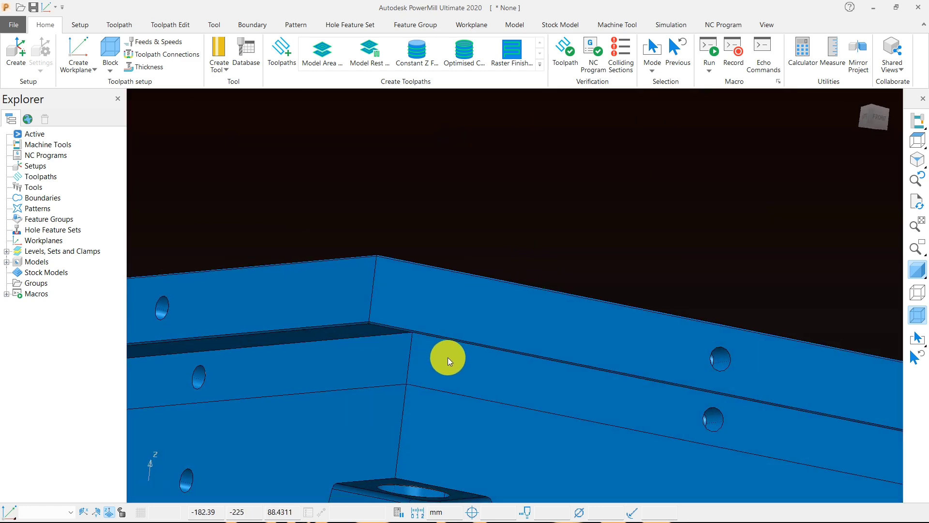
{"action": "scroll", "coordinate": [443, 361], "scroll_direction": "down", "scroll_amount": 3}
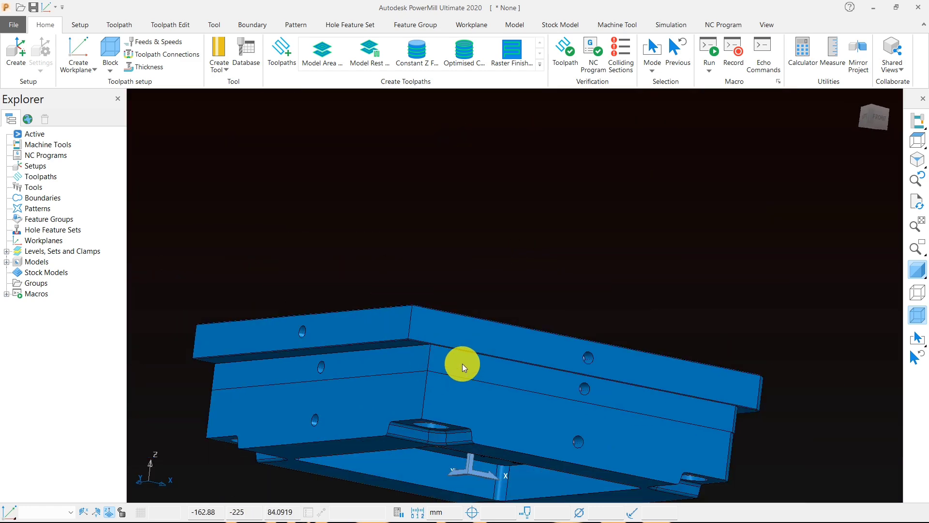
{"action": "middle_click_drag", "start_coordinate": [463, 364], "coordinate": [504, 317]}
{"action": "scroll", "coordinate": [517, 243], "scroll_direction": "down", "scroll_amount": 4}
{"action": "scroll", "coordinate": [485, 323], "scroll_direction": "up", "scroll_amount": 5}
{"action": "scroll", "coordinate": [507, 315], "scroll_direction": "down", "scroll_amount": 3}
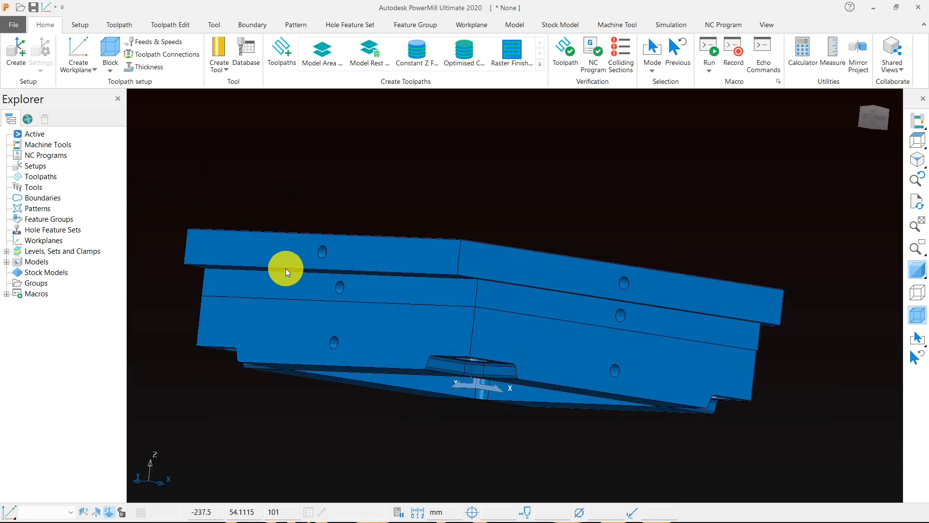
{"action": "scroll", "coordinate": [365, 239], "scroll_direction": "up", "scroll_amount": 5}
{"action": "scroll", "coordinate": [412, 274], "scroll_direction": "down", "scroll_amount": 3}
{"action": "middle_click_drag", "start_coordinate": [402, 294], "coordinate": [362, 258]}
{"action": "scroll", "coordinate": [370, 229], "scroll_direction": "up", "scroll_amount": 5}
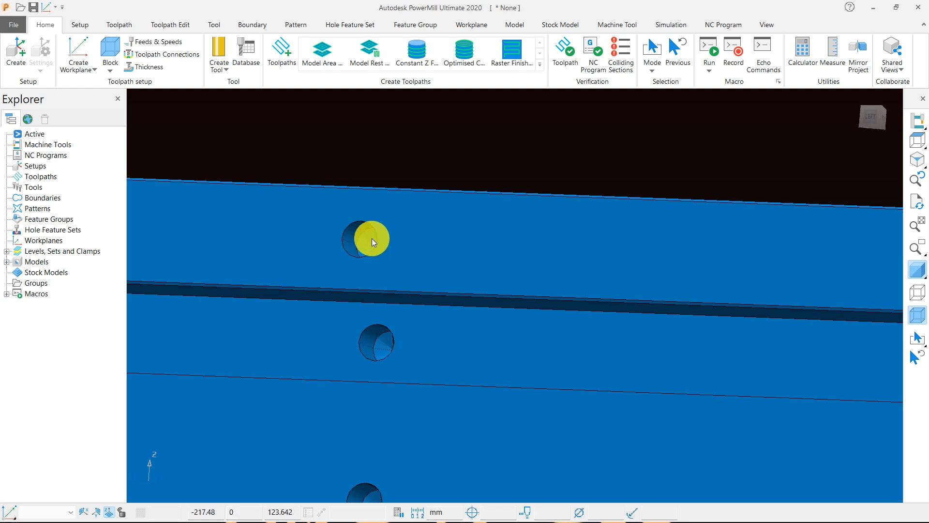
{"action": "scroll", "coordinate": [386, 265], "scroll_direction": "down", "scroll_amount": 3}
{"action": "scroll", "coordinate": [397, 269], "scroll_direction": "down", "scroll_amount": 4}
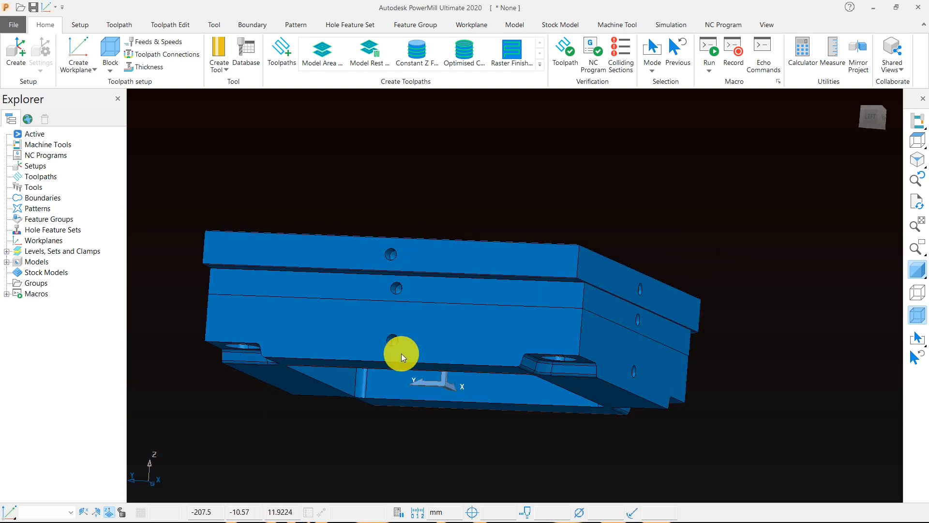
{"action": "middle_click_drag", "start_coordinate": [401, 353], "coordinate": [488, 359]}
{"action": "scroll", "coordinate": [393, 360], "scroll_direction": "up", "scroll_amount": 4}
{"action": "middle_click_drag", "start_coordinate": [393, 360], "coordinate": [438, 312]}
{"action": "scroll", "coordinate": [535, 263], "scroll_direction": "down", "scroll_amount": 4}
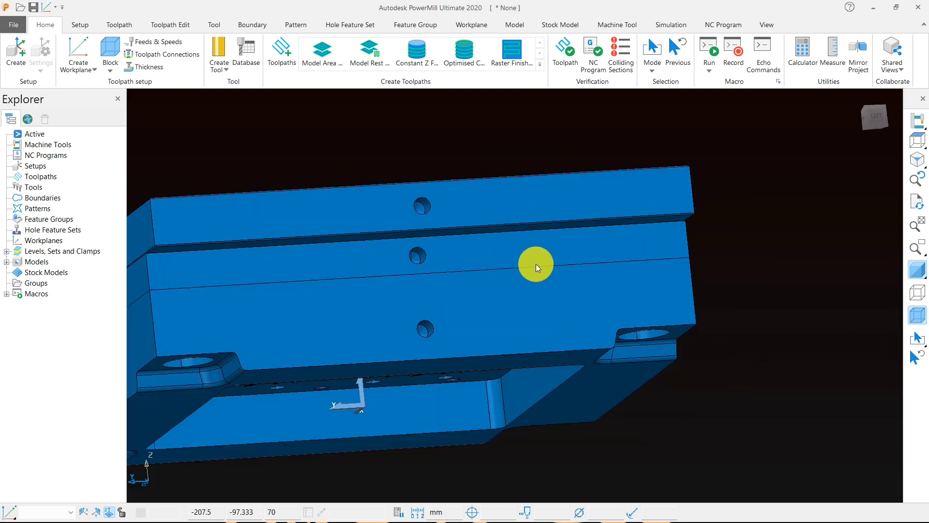
Step: Inspect the cavity plate's underside pocket and the stepped central bore with its surrounding holes in the top plate
{"action": "middle_click_drag", "start_coordinate": [372, 279], "coordinate": [355, 324]}
{"action": "scroll", "coordinate": [355, 325], "scroll_direction": "up", "scroll_amount": 4}
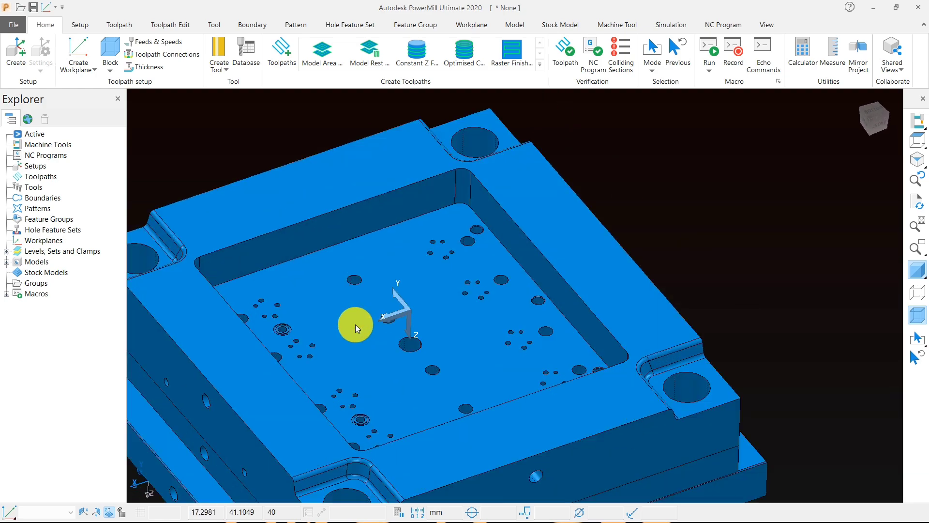
{"action": "scroll", "coordinate": [452, 266], "scroll_direction": "down", "scroll_amount": 4}
{"action": "middle_click_drag", "start_coordinate": [507, 253], "coordinate": [469, 342]}
{"action": "scroll", "coordinate": [376, 197], "scroll_direction": "up", "scroll_amount": 5}
{"action": "middle_click_drag", "start_coordinate": [375, 195], "coordinate": [397, 277]}
{"action": "scroll", "coordinate": [487, 319], "scroll_direction": "down", "scroll_amount": 4}
{"action": "scroll", "coordinate": [394, 201], "scroll_direction": "up", "scroll_amount": 5}
{"action": "scroll", "coordinate": [362, 245], "scroll_direction": "up", "scroll_amount": 4}
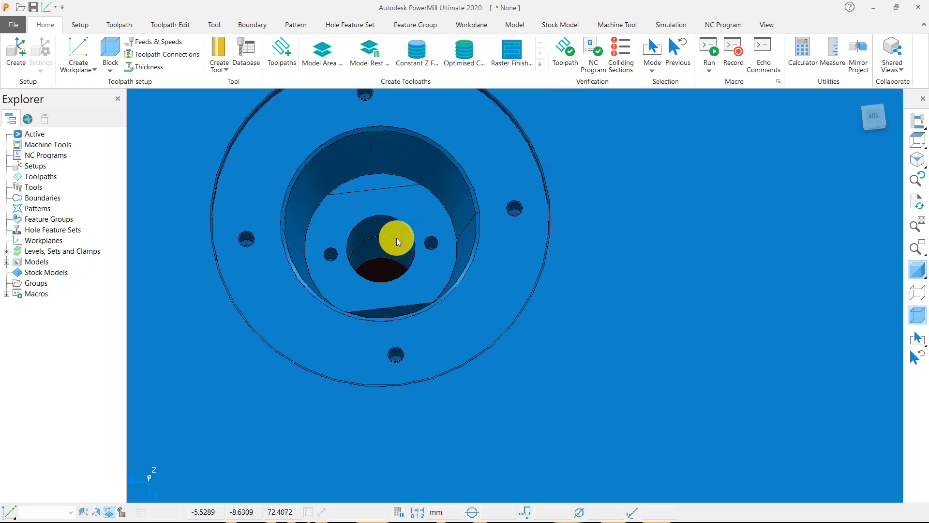
{"action": "scroll", "coordinate": [397, 240], "scroll_direction": "down", "scroll_amount": 8}
Step: Inspect the underside of the plate stack, checking the cavity plate's pocket walls, floor holes and corner recesses
{"action": "middle_click_drag", "start_coordinate": [455, 252], "coordinate": [459, 35]}
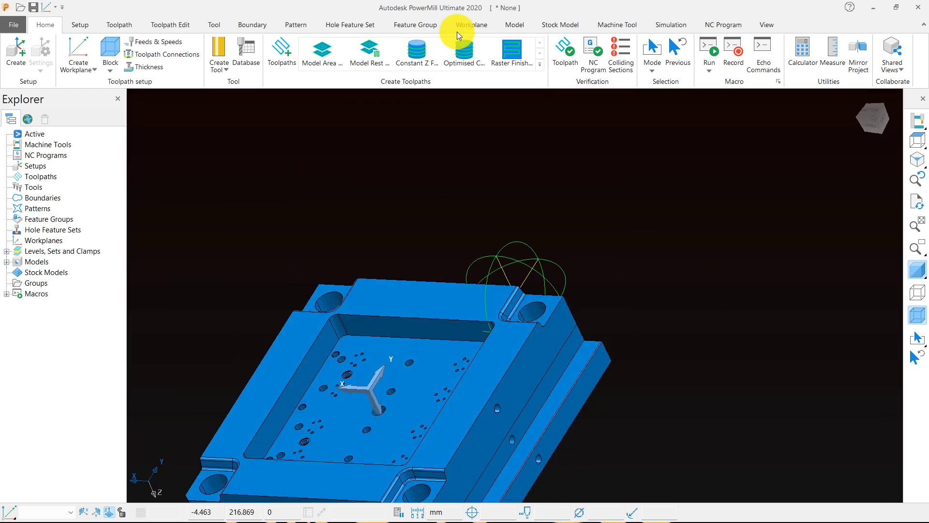
{"action": "scroll", "coordinate": [384, 389], "scroll_direction": "up", "scroll_amount": 2}
{"action": "scroll", "coordinate": [373, 428], "scroll_direction": "down", "scroll_amount": 3}
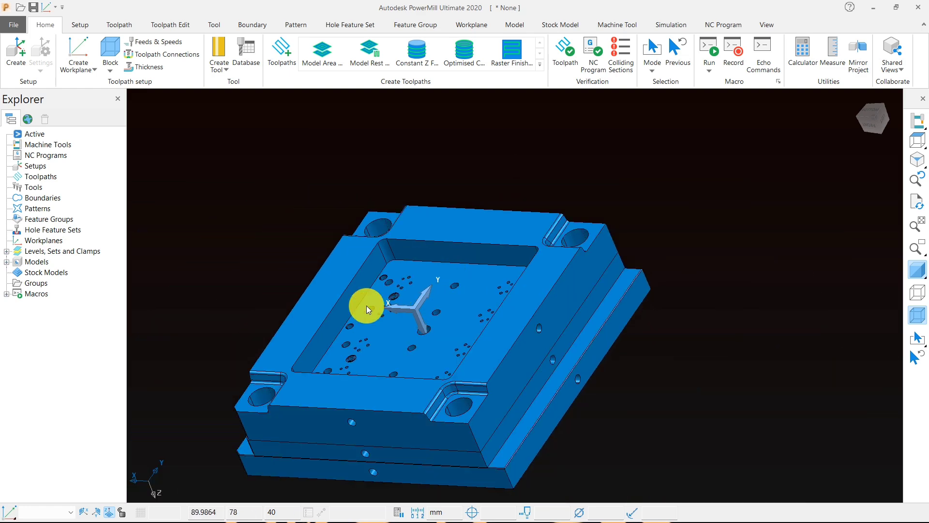
{"action": "middle_click_drag", "start_coordinate": [368, 309], "coordinate": [458, 303]}
{"action": "middle_click_drag", "start_coordinate": [375, 338], "coordinate": [481, 270]}
{"action": "scroll", "coordinate": [357, 292], "scroll_direction": "up", "scroll_amount": 3}
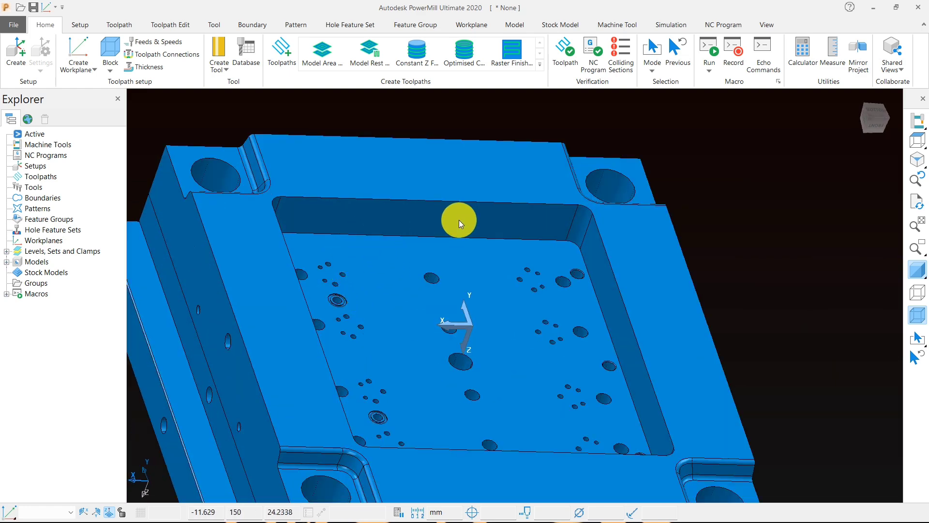
{"action": "middle_click_drag", "start_coordinate": [471, 367], "coordinate": [373, 274]}
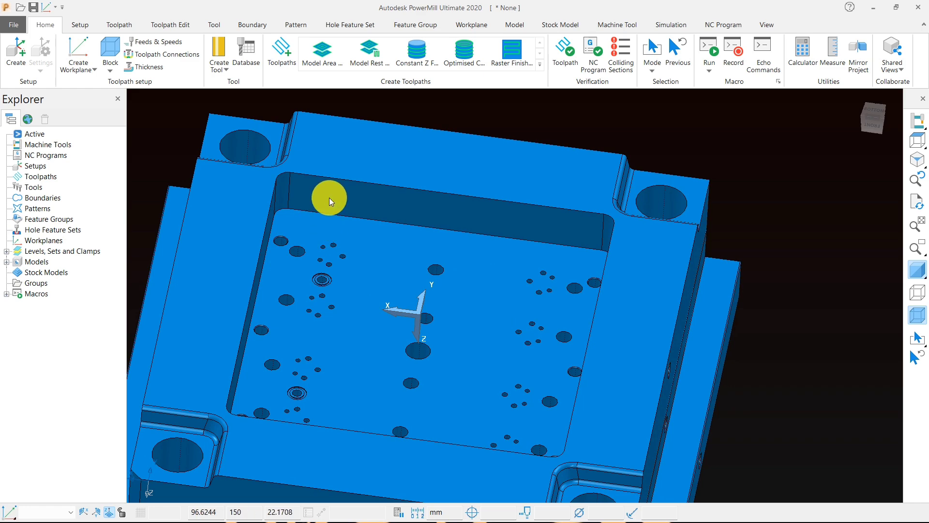
{"action": "scroll", "coordinate": [384, 254], "scroll_direction": "down", "scroll_amount": 3}
{"action": "scroll", "coordinate": [403, 295], "scroll_direction": "up", "scroll_amount": 5}
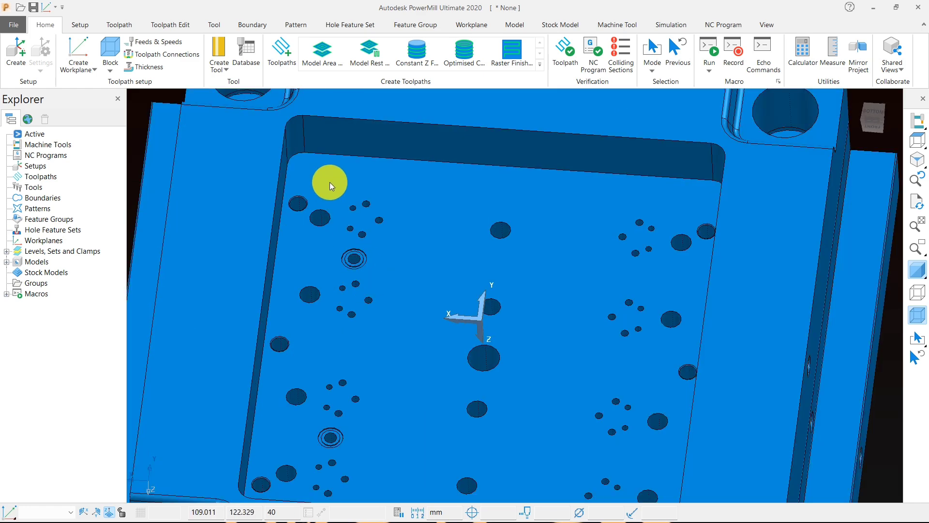
{"action": "scroll", "coordinate": [547, 307], "scroll_direction": "down", "scroll_amount": 4}
{"action": "middle_click_drag", "start_coordinate": [460, 276], "coordinate": [510, 301]}
{"action": "scroll", "coordinate": [446, 265], "scroll_direction": "up", "scroll_amount": 4}
{"action": "scroll", "coordinate": [464, 241], "scroll_direction": "down", "scroll_amount": 4}
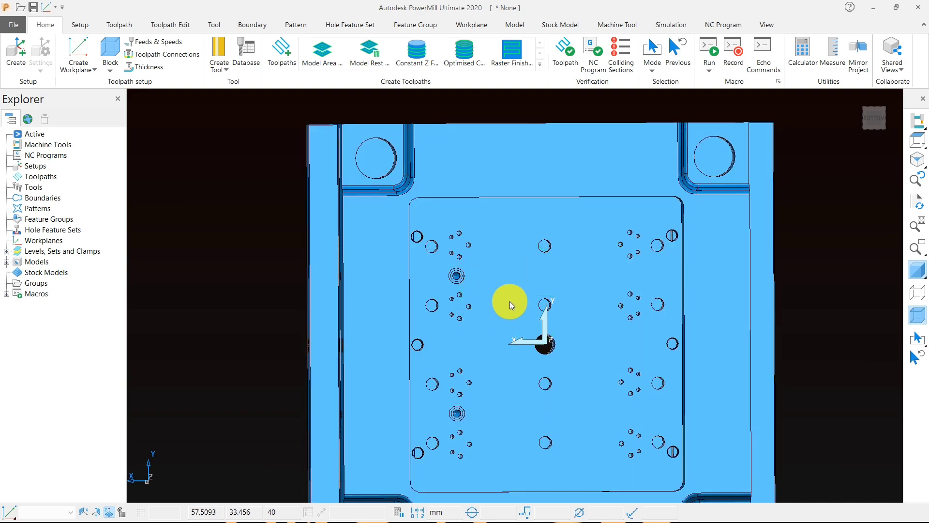
Step: View the plate stack from above and at an angle, and list the individual imported models in the Explorer
{"action": "left_click", "coordinate": [917, 140]}
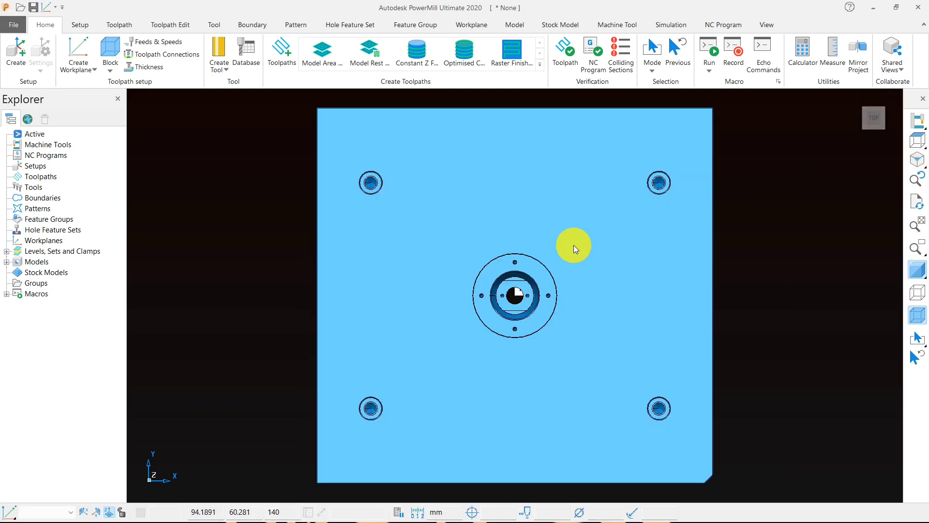
{"action": "middle_click_drag", "start_coordinate": [447, 284], "coordinate": [434, 228]}
{"action": "left_click", "coordinate": [6, 262]}
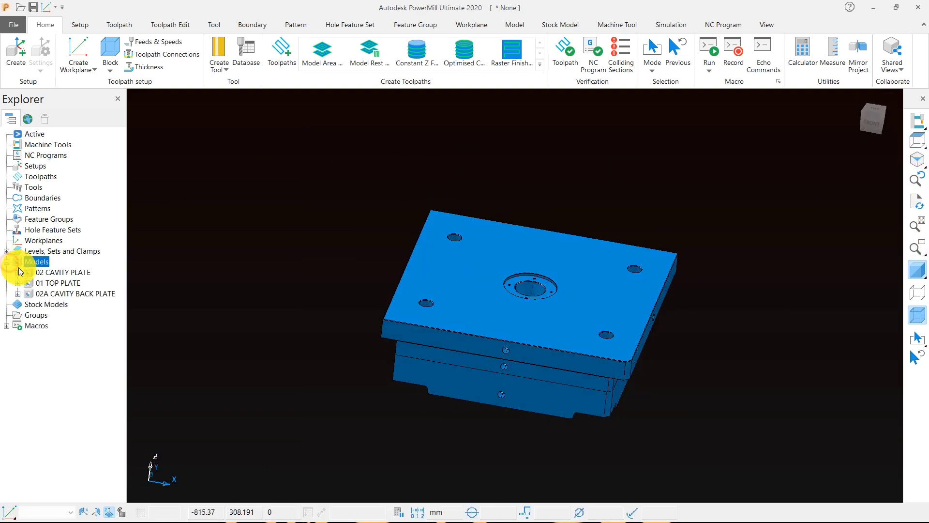
Step: Delete the 01 TOP PLATE and 02A CAVITY BACK PLATE models, keeping only the cavity plate
{"action": "left_click", "coordinate": [51, 273]}
{"action": "right_click", "coordinate": [51, 273]}
{"action": "right_click", "coordinate": [44, 283]}
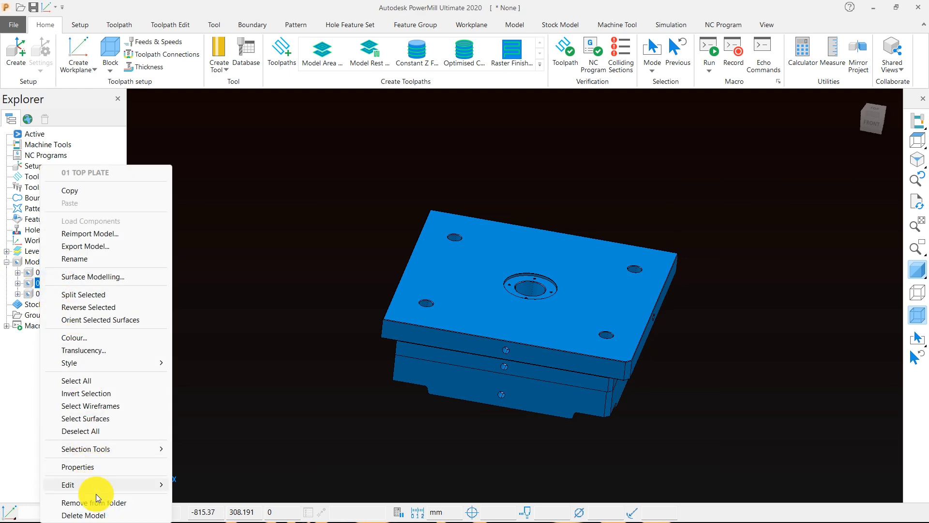
{"action": "left_click", "coordinate": [93, 515]}
{"action": "right_click", "coordinate": [68, 282]}
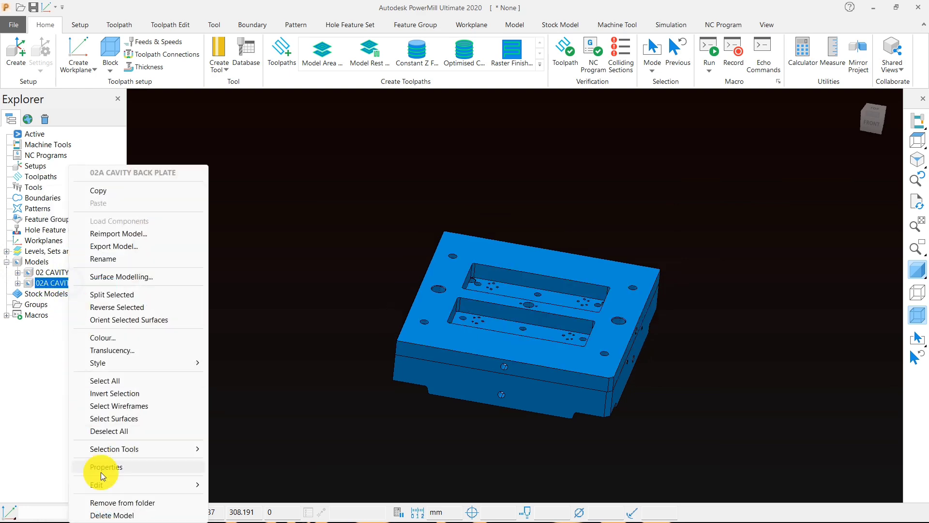
{"action": "left_click", "coordinate": [118, 516]}
Step: Calculate a box block from the cavity plate model in plan view and review its limits
{"action": "middle_click_drag", "start_coordinate": [484, 285], "coordinate": [557, 208]}
{"action": "left_click", "coordinate": [916, 153]}
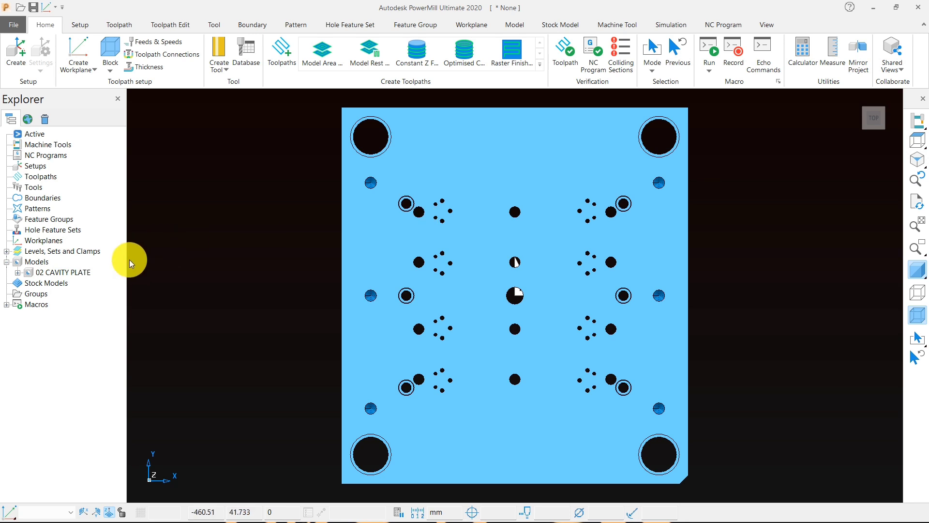
{"action": "left_click", "coordinate": [104, 55]}
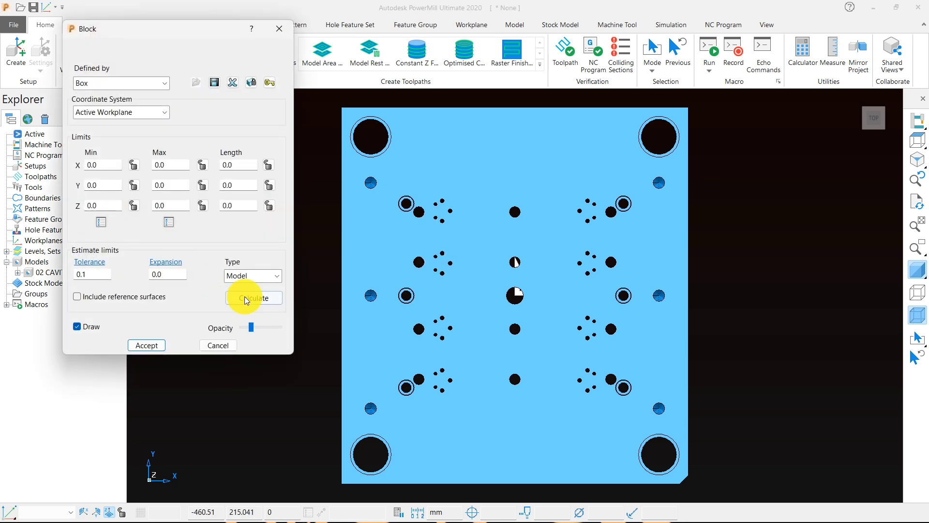
{"action": "left_click", "coordinate": [246, 297]}
{"action": "left_click", "coordinate": [147, 345]}
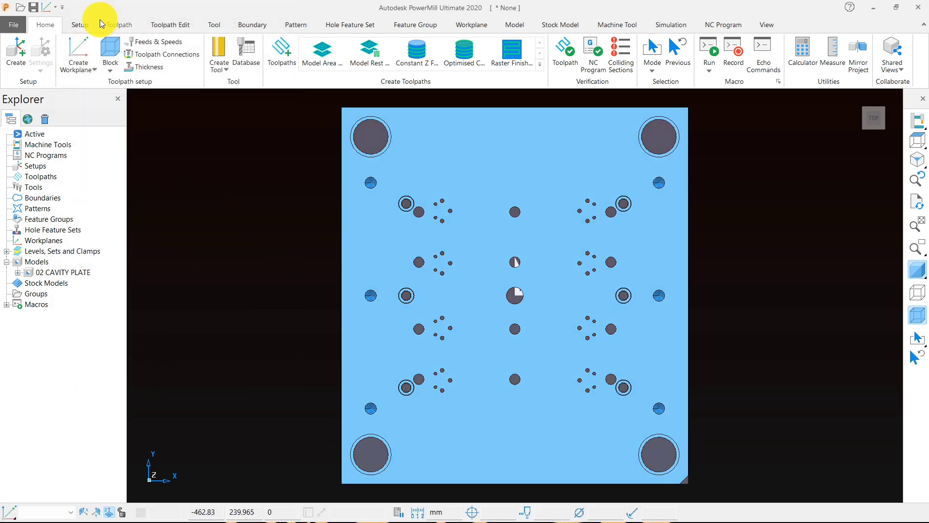
{"action": "left_click", "coordinate": [107, 48]}
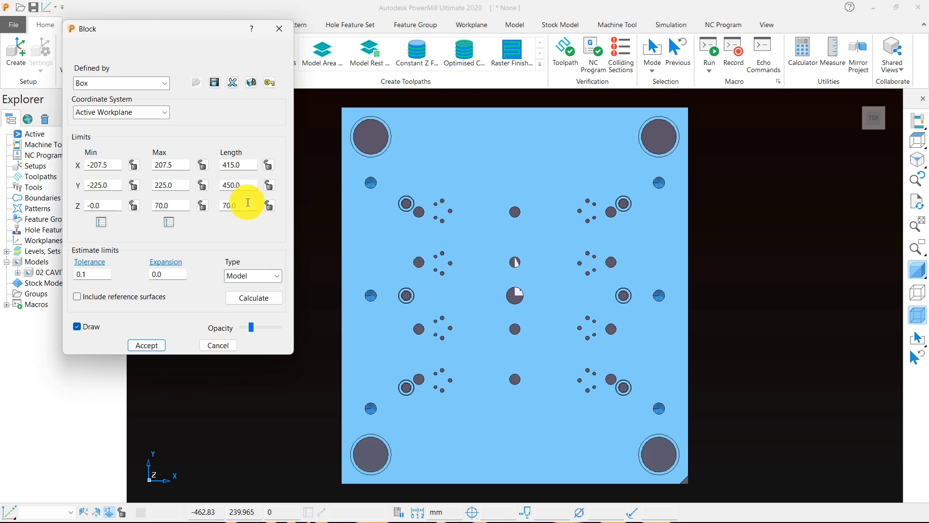
{"action": "left_click", "coordinate": [146, 345]}
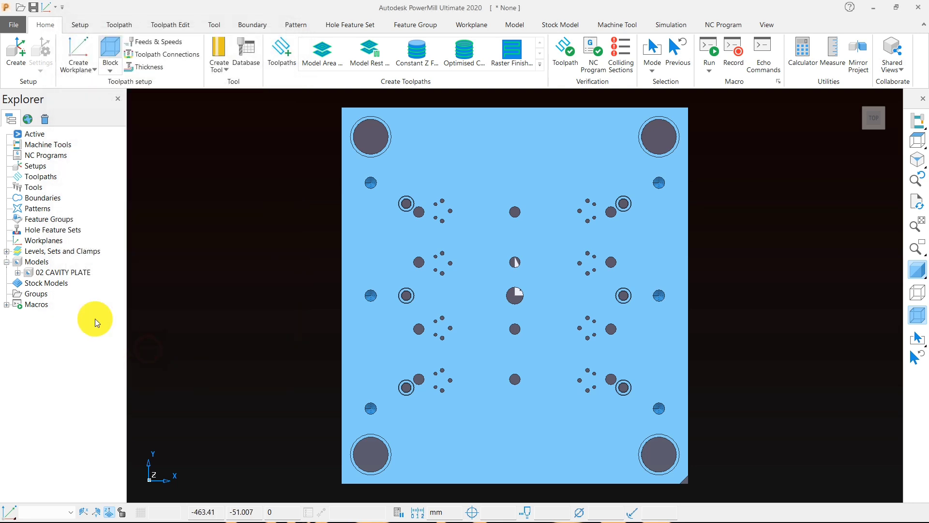
Step: Rotate the cavity plate model 90 degrees about Z and recalculate the box block around it
{"action": "right_click", "coordinate": [38, 274]}
{"action": "mouse_move", "coordinate": [136, 484]}
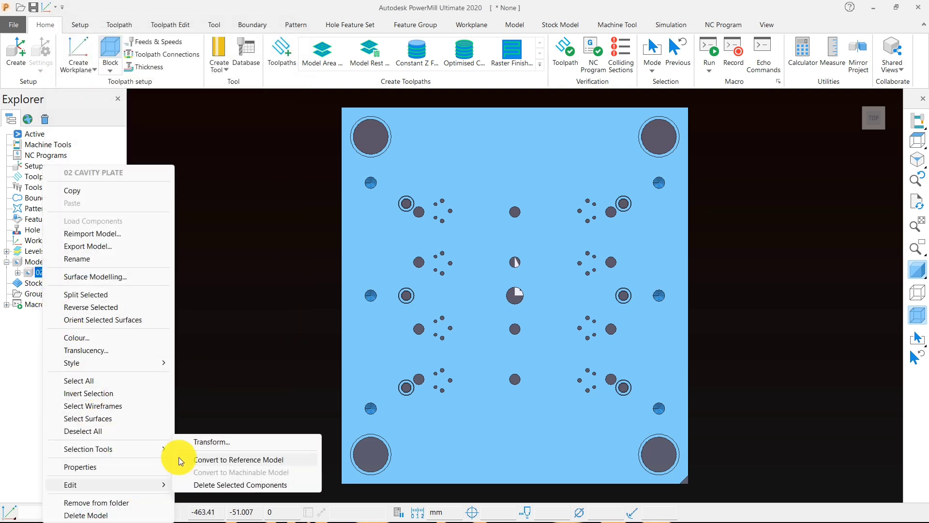
{"action": "left_click", "coordinate": [190, 443]}
{"action": "left_click_drag", "start_coordinate": [184, 120], "coordinate": [140, 127]}
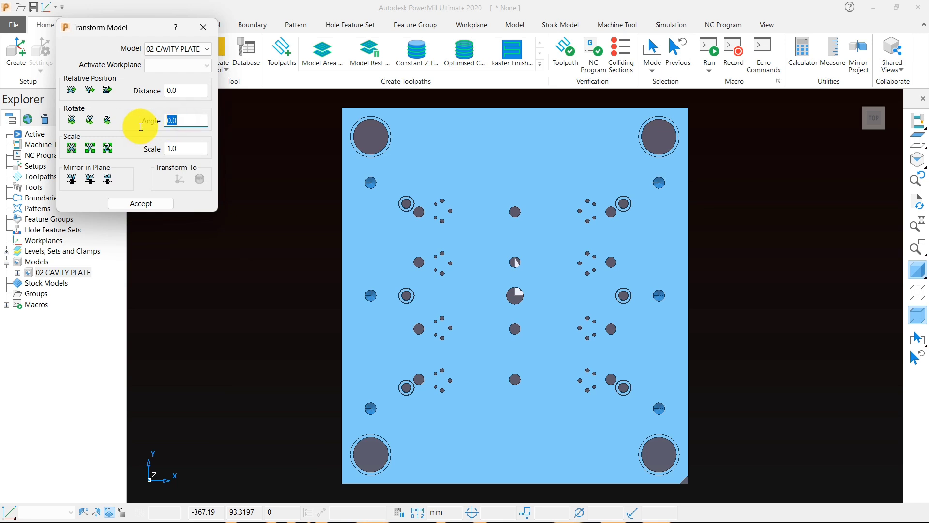
{"action": "type", "text": "90"}
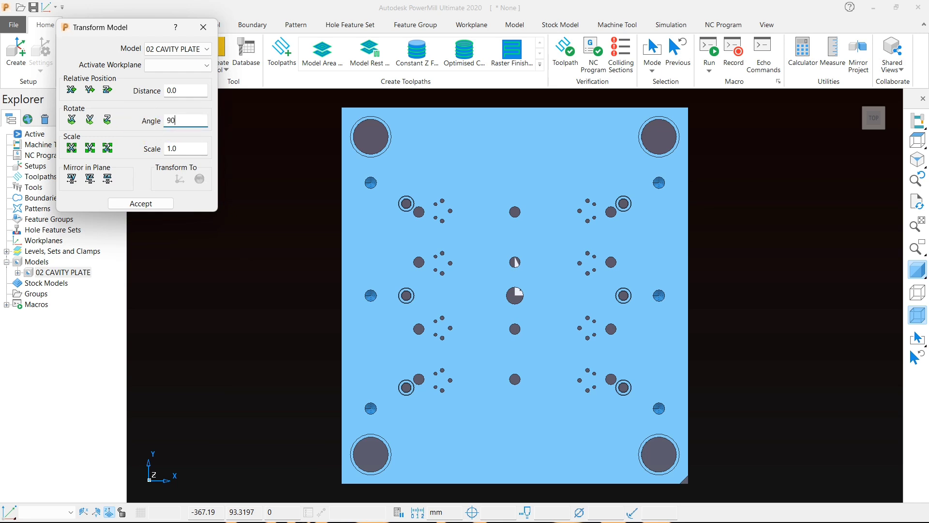
{"action": "left_click", "coordinate": [107, 120]}
{"action": "left_click", "coordinate": [143, 206]}
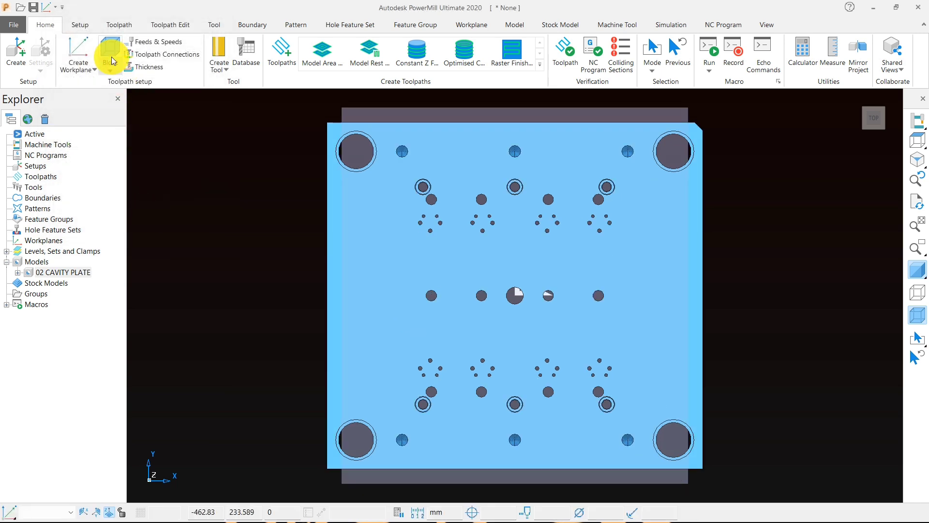
{"action": "left_click", "coordinate": [109, 51]}
{"action": "left_click", "coordinate": [242, 298]}
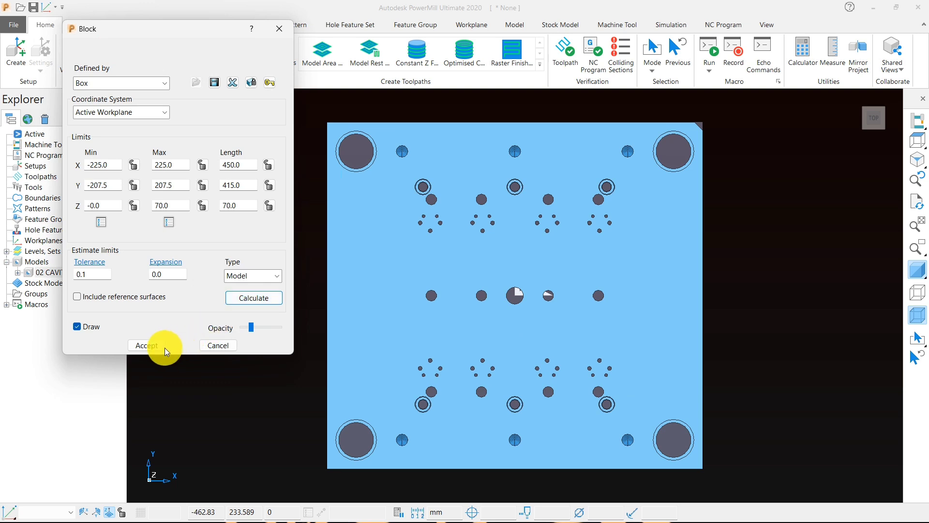
{"action": "left_click", "coordinate": [146, 345]}
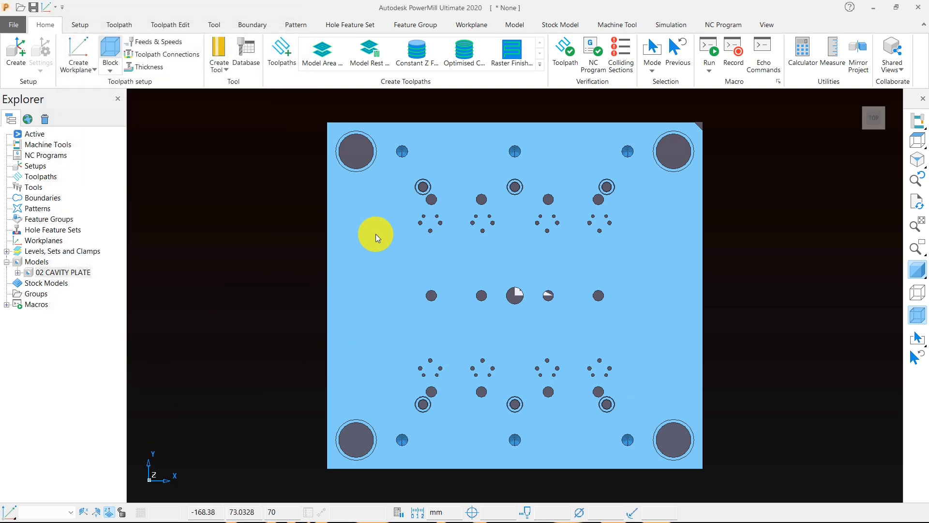
Step: Select the whole cavity plate, create a workplane at the top of the selection and activate it
{"action": "scroll", "coordinate": [373, 232], "scroll_direction": "down", "scroll_amount": 4}
{"action": "left_click_drag", "start_coordinate": [313, 137], "coordinate": [551, 388]}
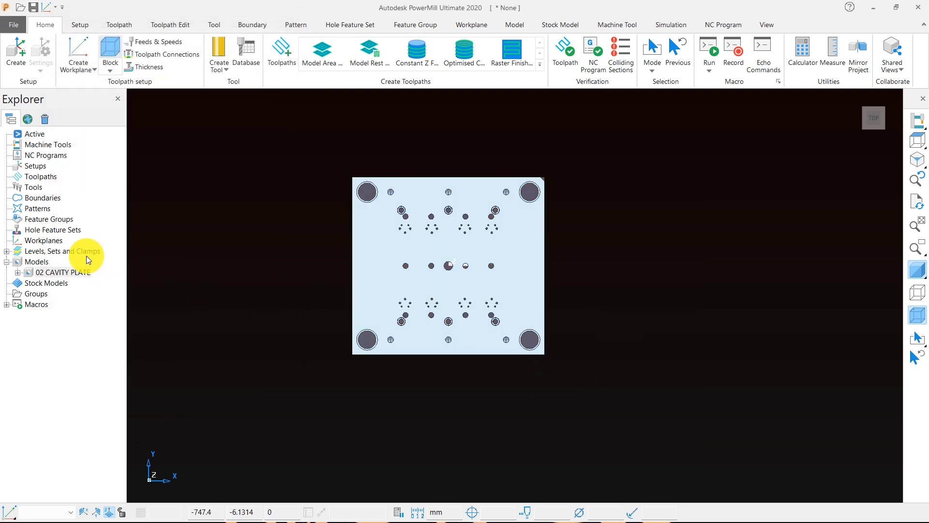
{"action": "right_click", "coordinate": [60, 242]}
{"action": "mouse_move", "coordinate": [198, 300]}
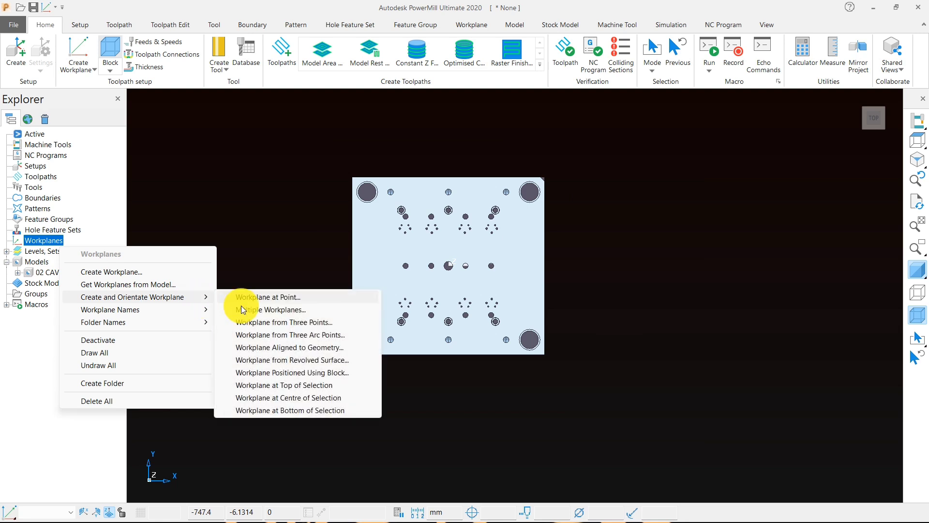
{"action": "left_click", "coordinate": [284, 371]}
{"action": "left_click", "coordinate": [285, 384]}
{"action": "left_click", "coordinate": [6, 241]}
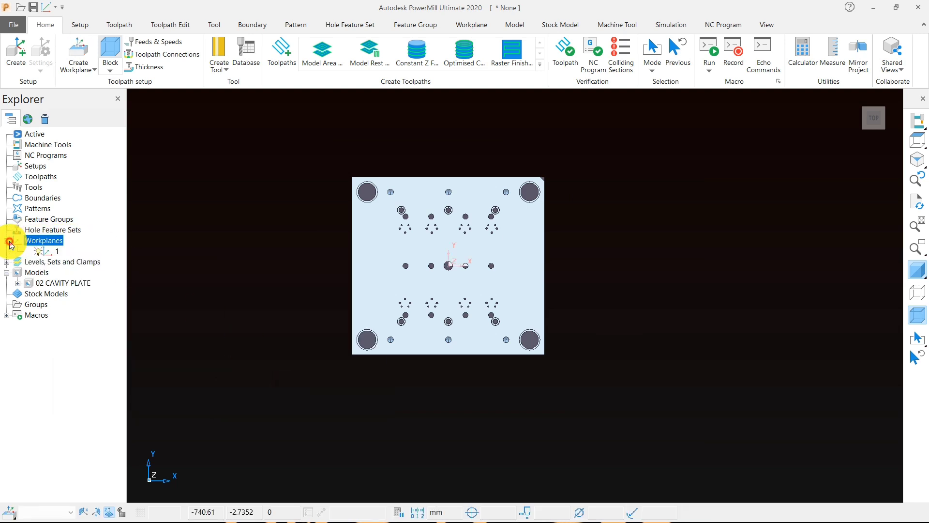
{"action": "right_click", "coordinate": [48, 251]}
{"action": "left_click", "coordinate": [83, 310]}
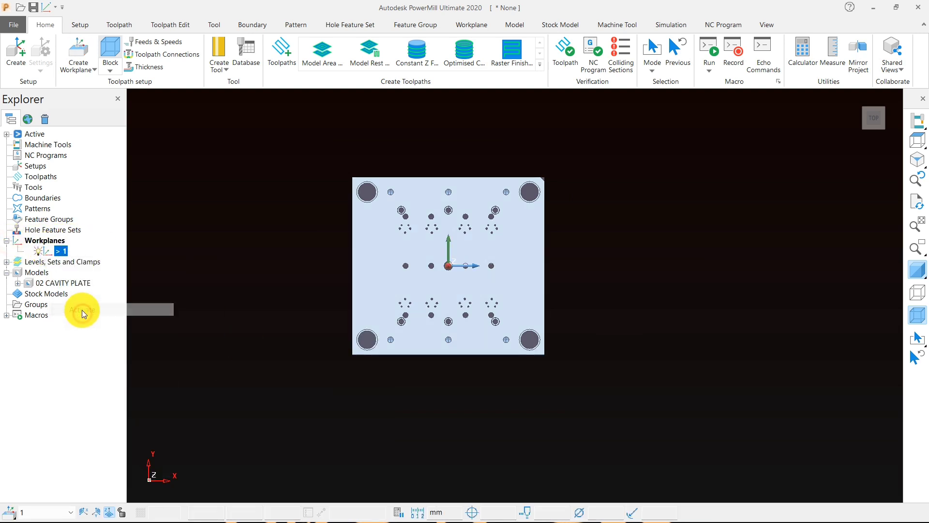
Step: Recalculate the box block from the model relative to the active workplane
{"action": "left_click", "coordinate": [114, 65]}
{"action": "left_click", "coordinate": [253, 297]}
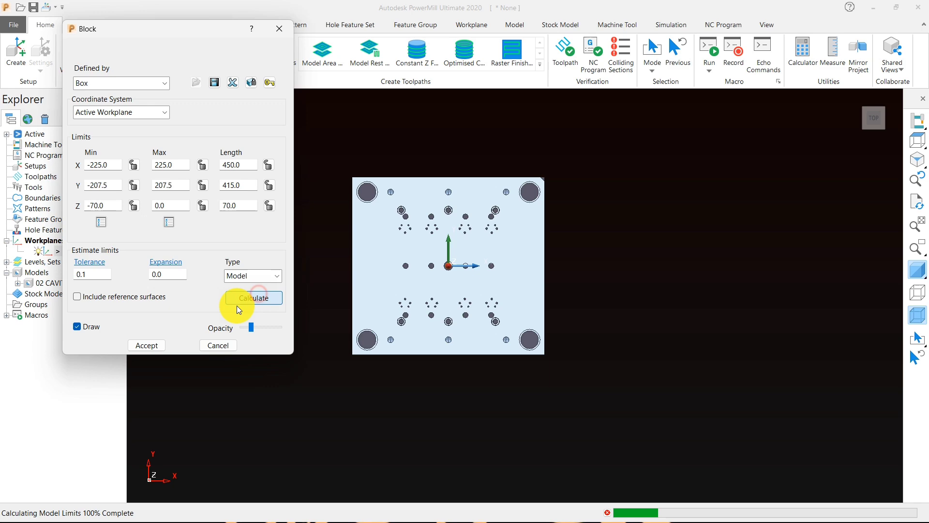
{"action": "left_click", "coordinate": [148, 345]}
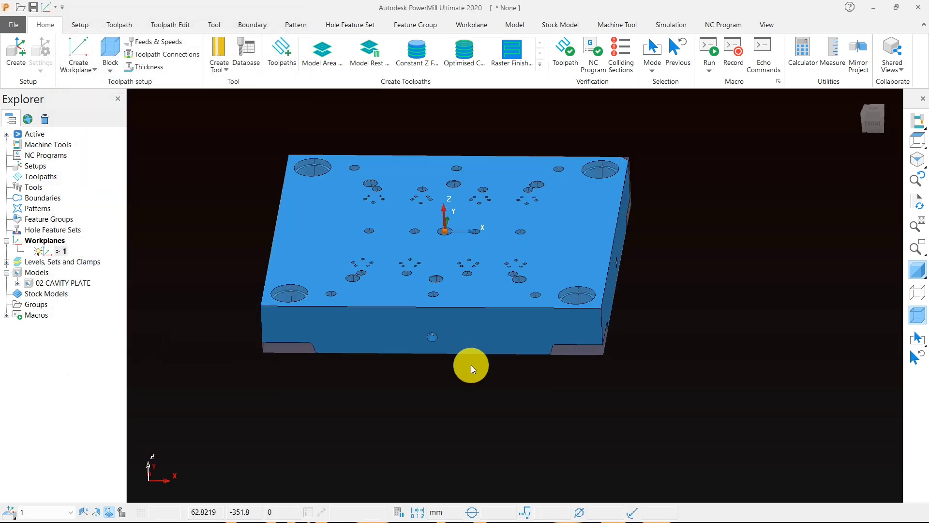
Step: View the plate at an angle and turn off the drawing of the active axes
{"action": "middle_click_drag", "start_coordinate": [471, 365], "coordinate": [484, 461]}
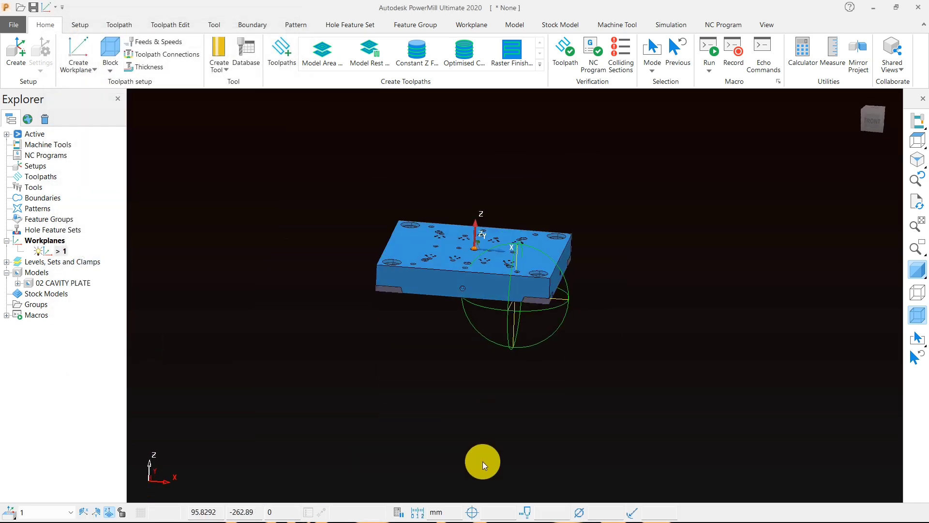
{"action": "right_click", "coordinate": [256, 213]}
{"action": "right_click", "coordinate": [242, 216]}
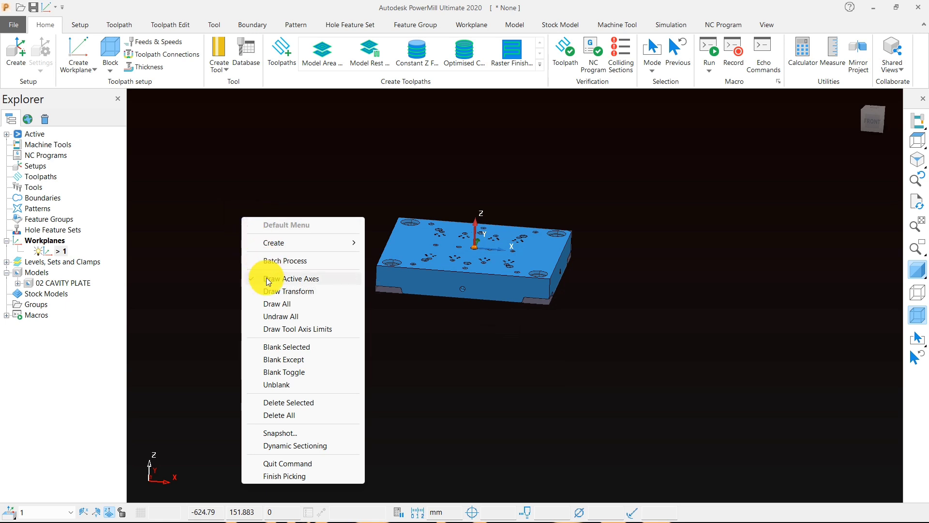
{"action": "left_click", "coordinate": [268, 279]}
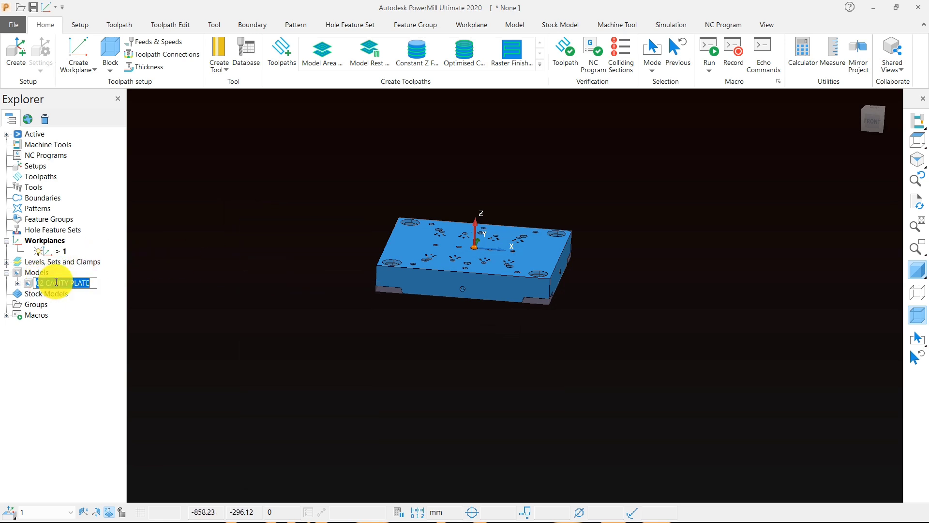
Step: Copy the cavity plate model's name and save the project as 02 CAVITY PLATE in the FLIP TOP CAP folder
{"action": "right_click", "coordinate": [56, 281]}
{"action": "left_click", "coordinate": [54, 320]}
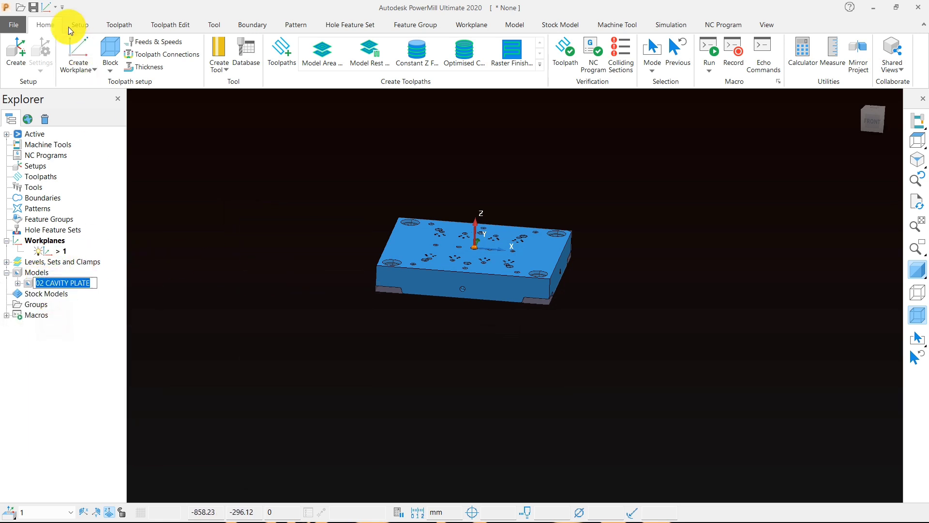
{"action": "left_click", "coordinate": [33, 6]}
{"action": "right_click", "coordinate": [273, 490]}
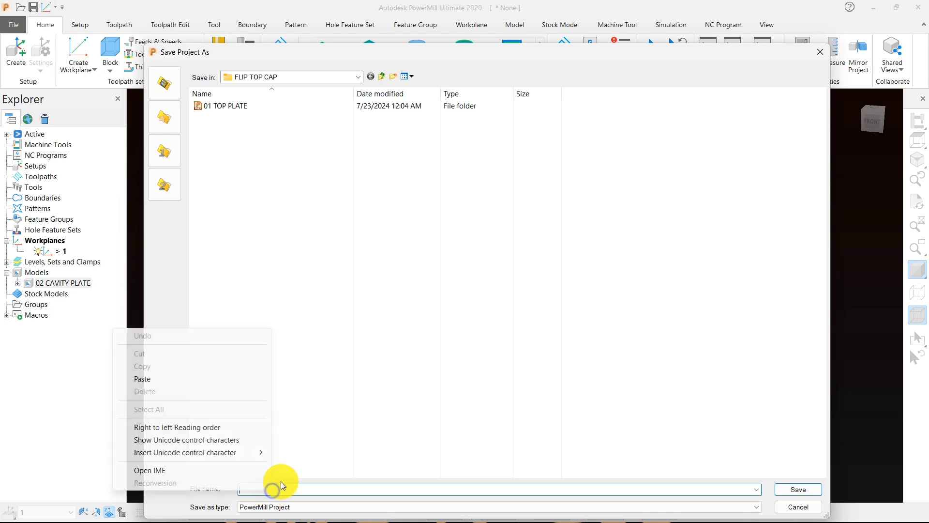
{"action": "left_click", "coordinate": [187, 380]}
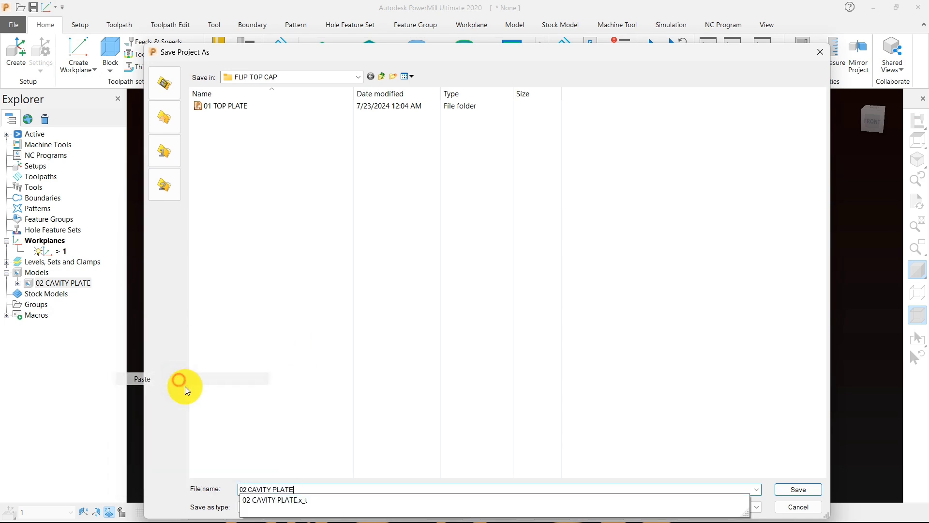
{"action": "left_click", "coordinate": [791, 491]}
{"action": "left_click", "coordinate": [864, 506]}
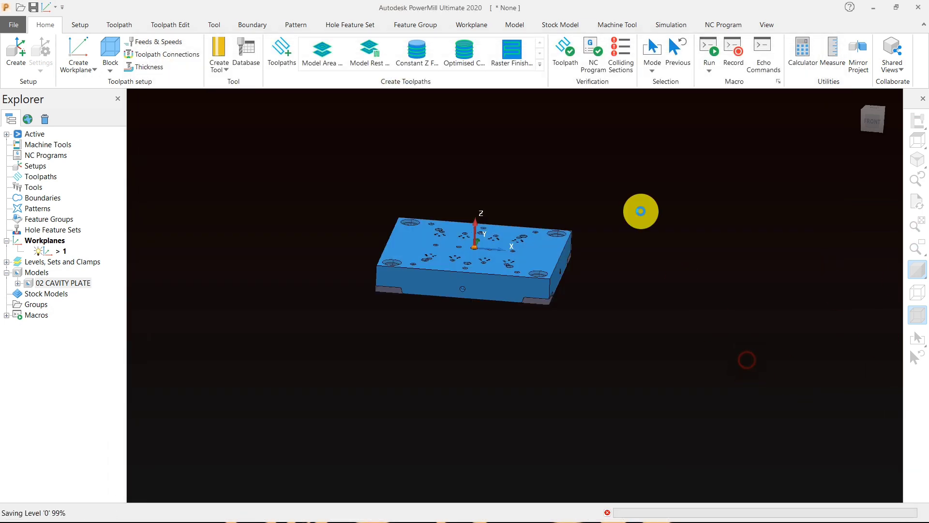
Step: Examine the cavity plate's top face, its corner bores and hole groups, and the plate's side faces
{"action": "left_click", "coordinate": [921, 138]}
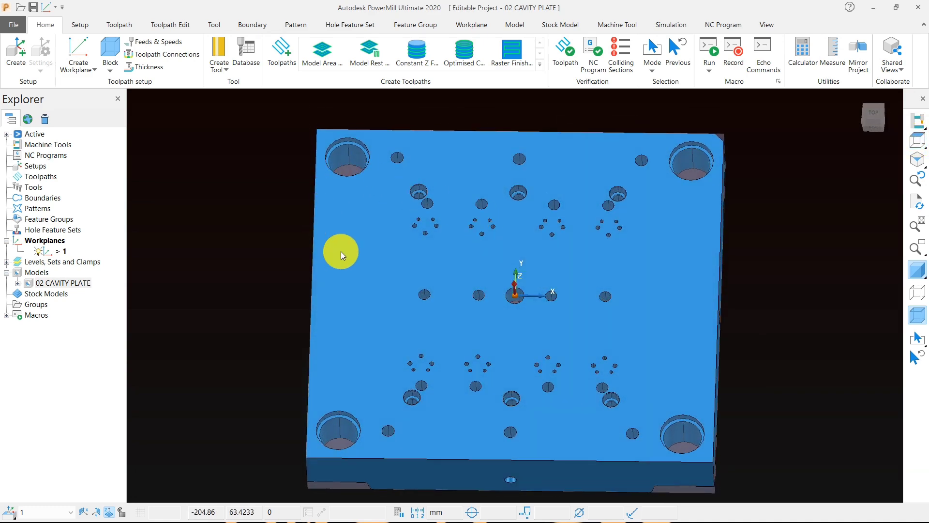
{"action": "middle_click_drag", "start_coordinate": [338, 249], "coordinate": [407, 300]}
{"action": "middle_click_drag", "start_coordinate": [515, 265], "coordinate": [388, 190]}
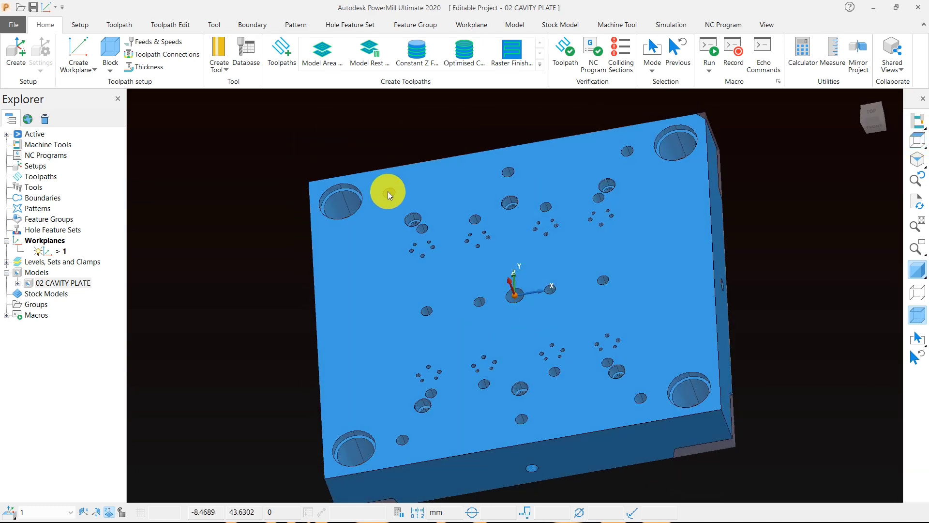
{"action": "scroll", "coordinate": [339, 184], "scroll_direction": "up", "scroll_amount": 5}
{"action": "scroll", "coordinate": [333, 220], "scroll_direction": "down", "scroll_amount": 3}
{"action": "middle_click_drag", "start_coordinate": [332, 219], "coordinate": [382, 243]}
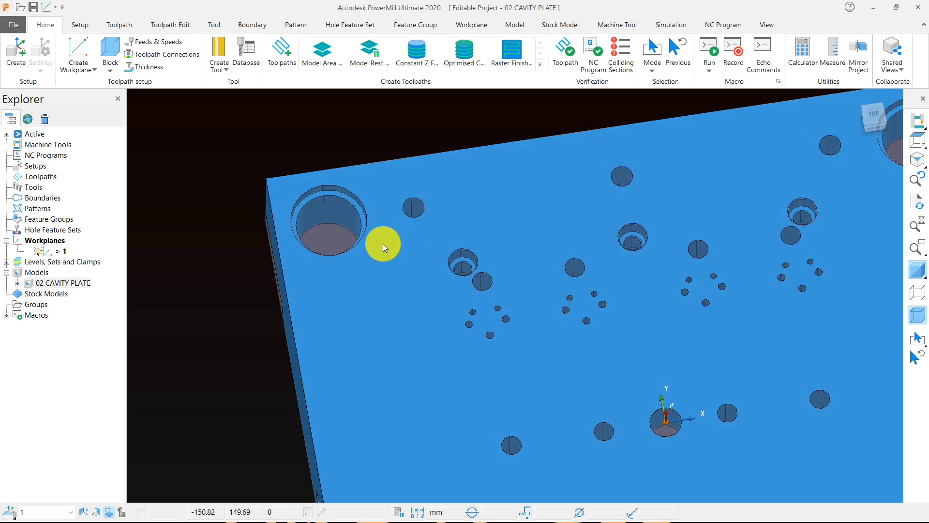
{"action": "scroll", "coordinate": [333, 221], "scroll_direction": "down", "scroll_amount": 3}
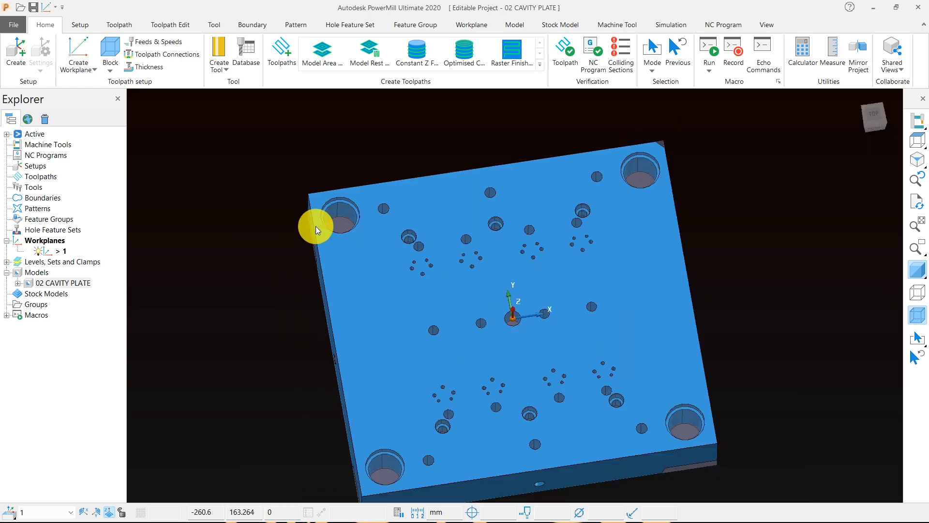
{"action": "middle_click_drag", "start_coordinate": [314, 222], "coordinate": [571, 232]}
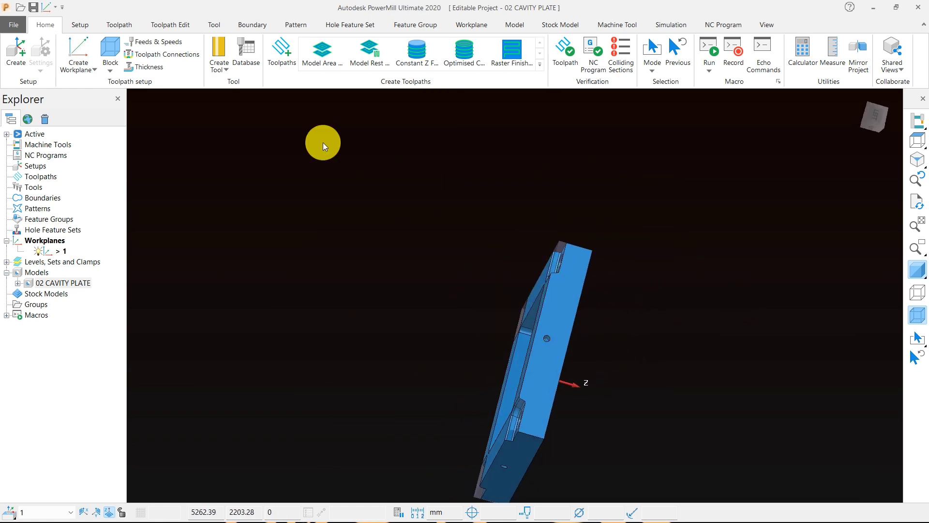
Step: Check the block's limits and inspect a corner bore from the top face and from its underside recess
{"action": "left_click", "coordinate": [111, 51]}
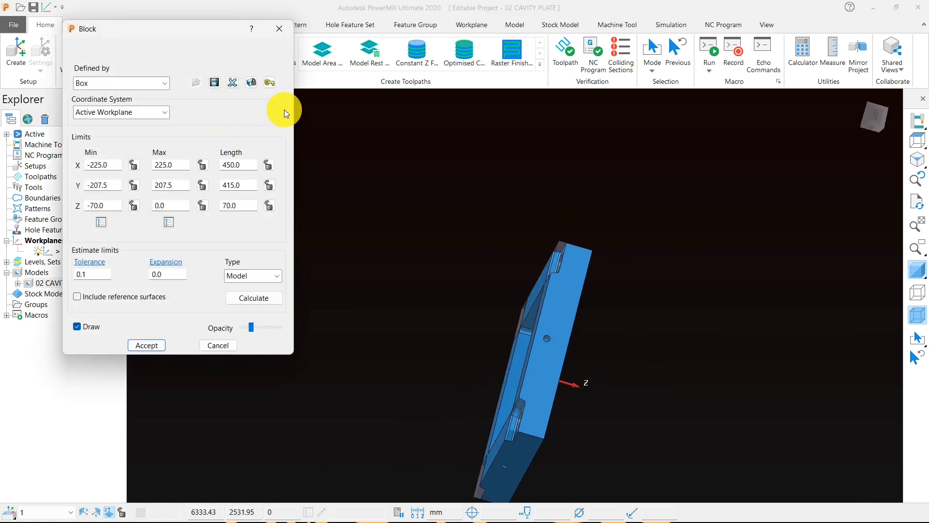
{"action": "left_click", "coordinate": [278, 30]}
{"action": "middle_click_drag", "start_coordinate": [625, 258], "coordinate": [373, 213]}
{"action": "scroll", "coordinate": [356, 212], "scroll_direction": "up", "scroll_amount": 4}
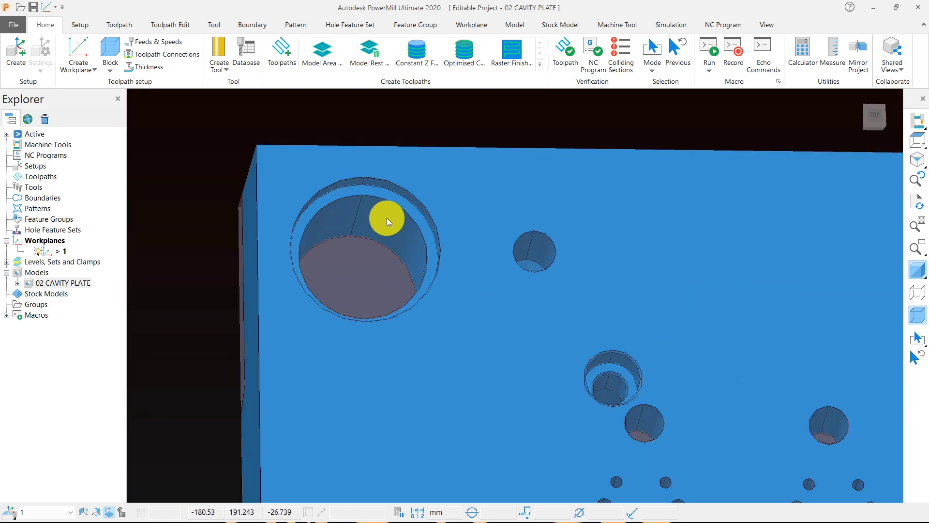
{"action": "scroll", "coordinate": [387, 217], "scroll_direction": "down", "scroll_amount": 3}
{"action": "middle_click_drag", "start_coordinate": [307, 216], "coordinate": [826, 311]}
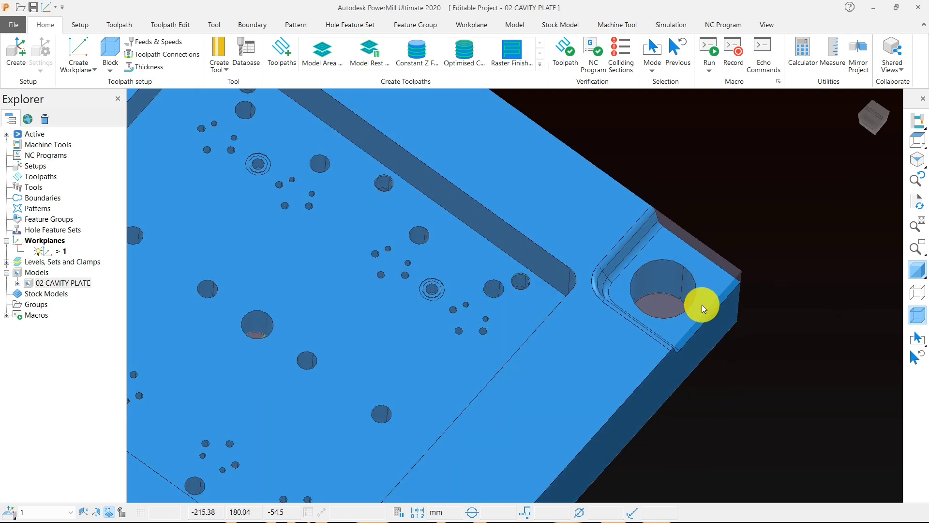
{"action": "scroll", "coordinate": [646, 261], "scroll_direction": "up", "scroll_amount": 3}
{"action": "scroll", "coordinate": [654, 237], "scroll_direction": "up", "scroll_amount": 2}
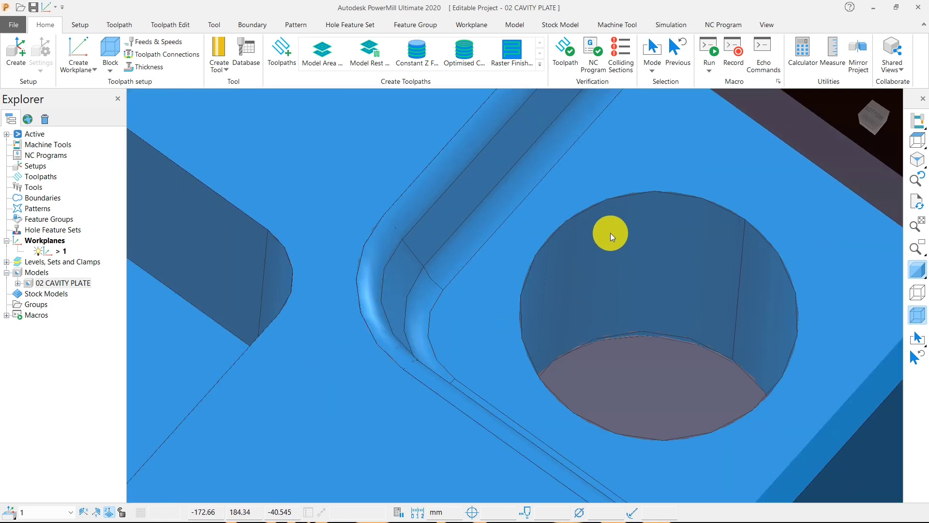
Step: Examine the plate's pocketed face, its side face and underside, and the layout of holes on the top face
{"action": "scroll", "coordinate": [615, 267], "scroll_direction": "down", "scroll_amount": 3}
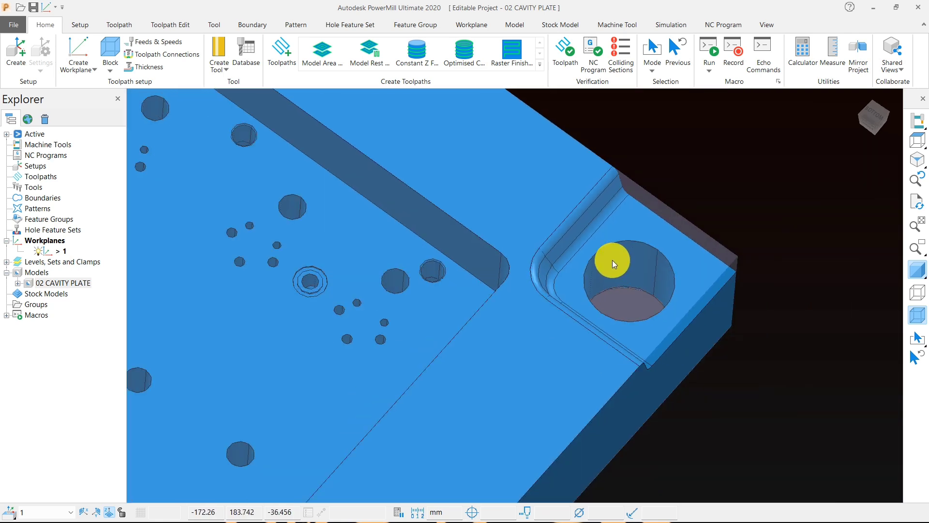
{"action": "scroll", "coordinate": [624, 273], "scroll_direction": "down", "scroll_amount": 3}
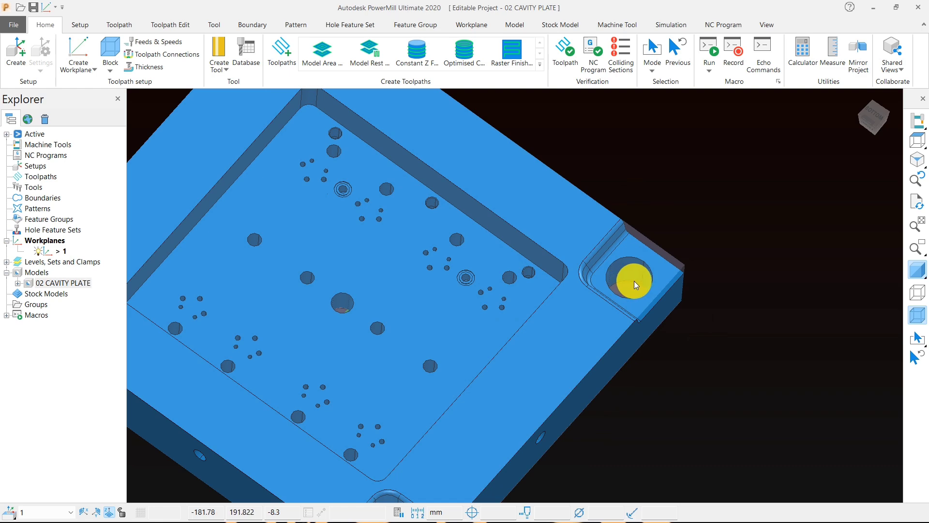
{"action": "middle_click_drag", "start_coordinate": [714, 318], "coordinate": [321, 160]}
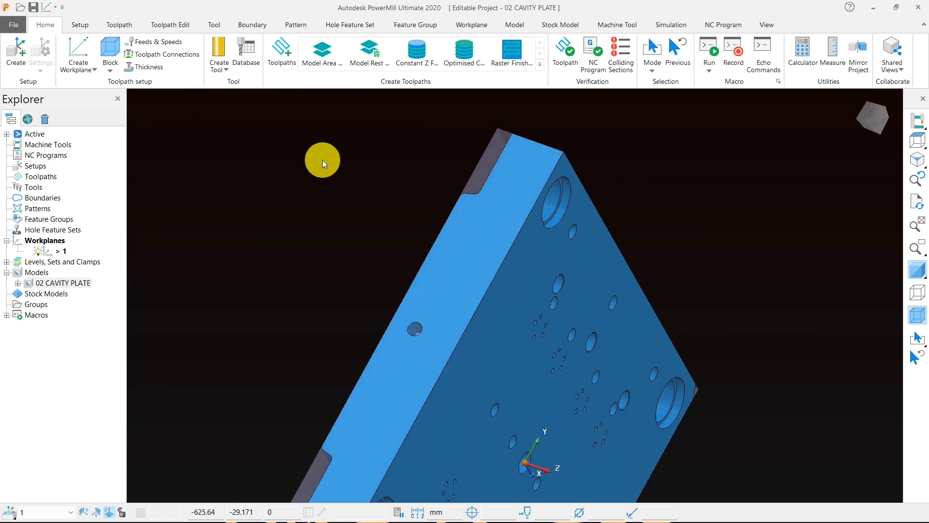
{"action": "left_click", "coordinate": [919, 141]}
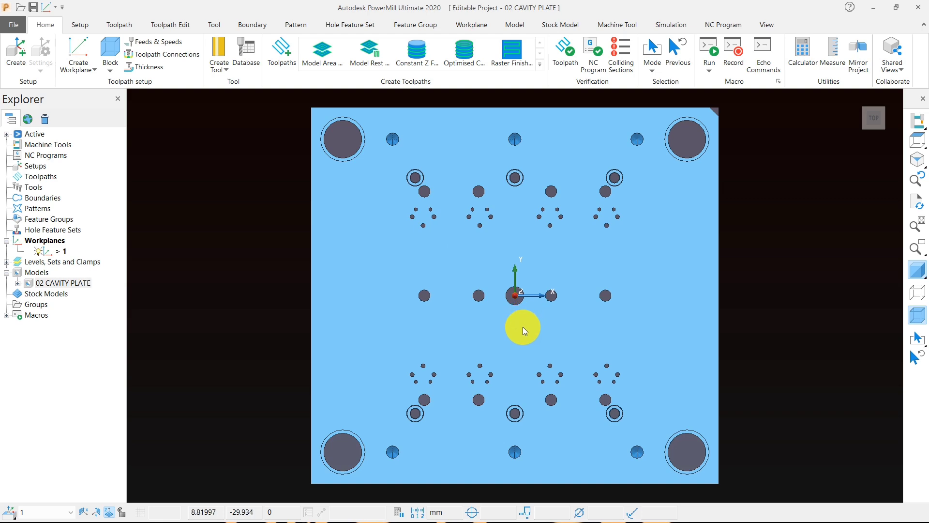
{"action": "middle_click_drag", "start_coordinate": [555, 393], "coordinate": [497, 141]}
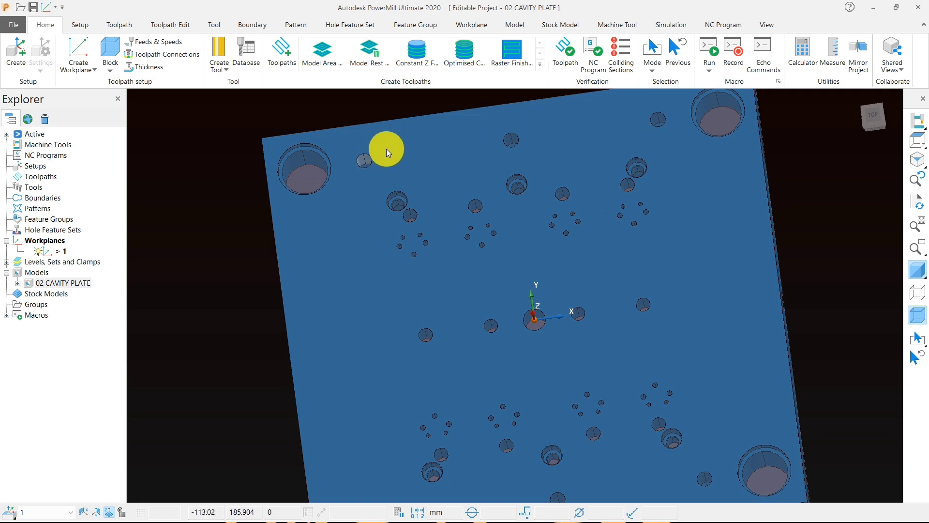
{"action": "scroll", "coordinate": [455, 162], "scroll_direction": "down", "scroll_amount": 5}
{"action": "middle_click_drag", "start_coordinate": [454, 161], "coordinate": [438, 153]}
{"action": "scroll", "coordinate": [429, 172], "scroll_direction": "up", "scroll_amount": 5}
{"action": "scroll", "coordinate": [427, 245], "scroll_direction": "down", "scroll_amount": 5}
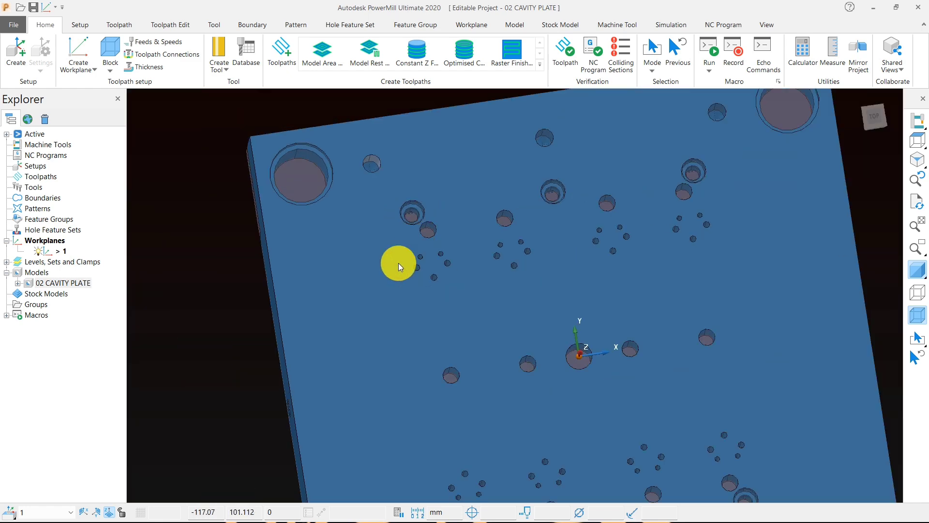
{"action": "middle_click_drag", "start_coordinate": [408, 286], "coordinate": [537, 244]}
{"action": "middle_click_drag", "start_coordinate": [437, 257], "coordinate": [484, 252]}
{"action": "left_click", "coordinate": [918, 140]}
Step: Select the plate's top face and create a hole feature set from its curves, with absolute top and bottom at 0
{"action": "left_click", "coordinate": [265, 229]}
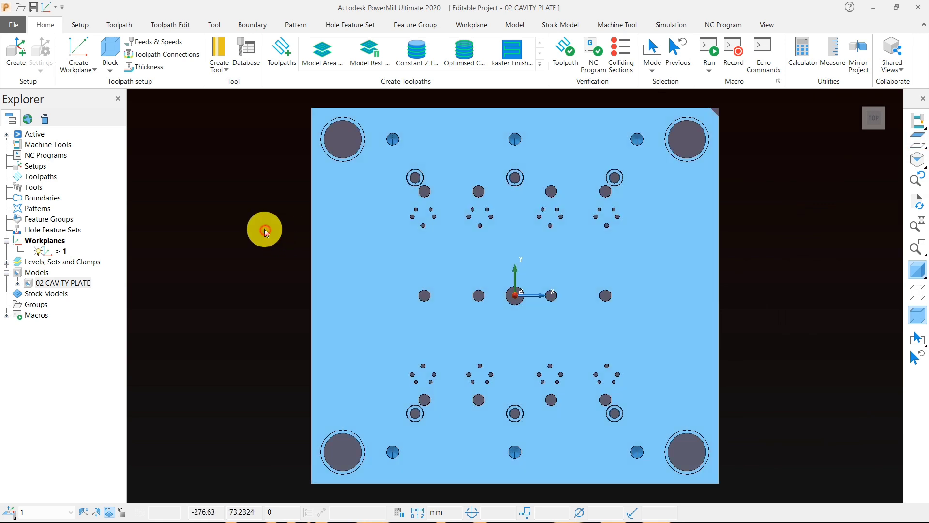
{"action": "left_click", "coordinate": [385, 246]}
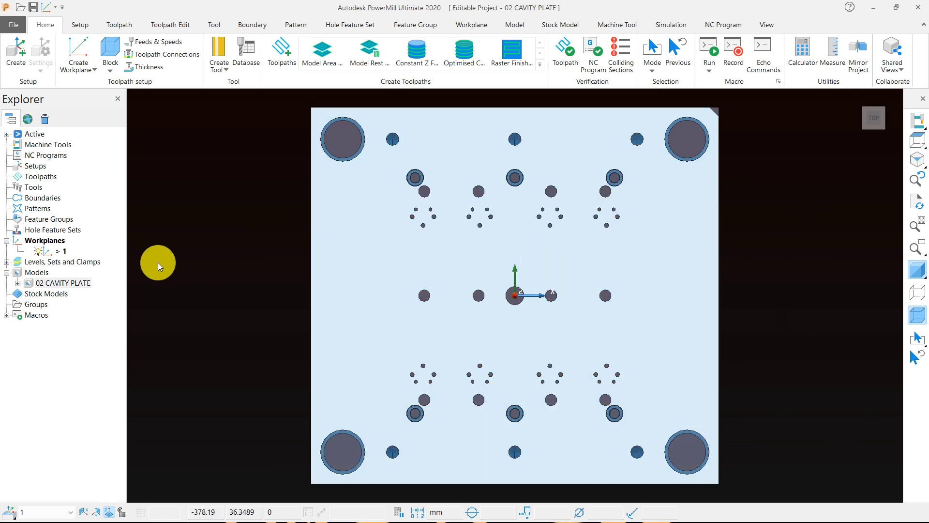
{"action": "right_click", "coordinate": [47, 235]}
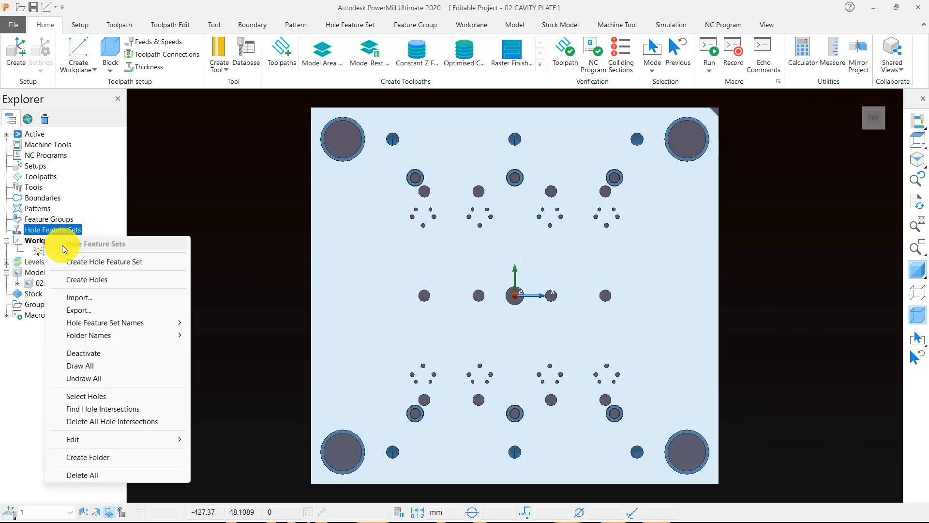
{"action": "left_click", "coordinate": [80, 279]}
{"action": "left_click", "coordinate": [165, 81]}
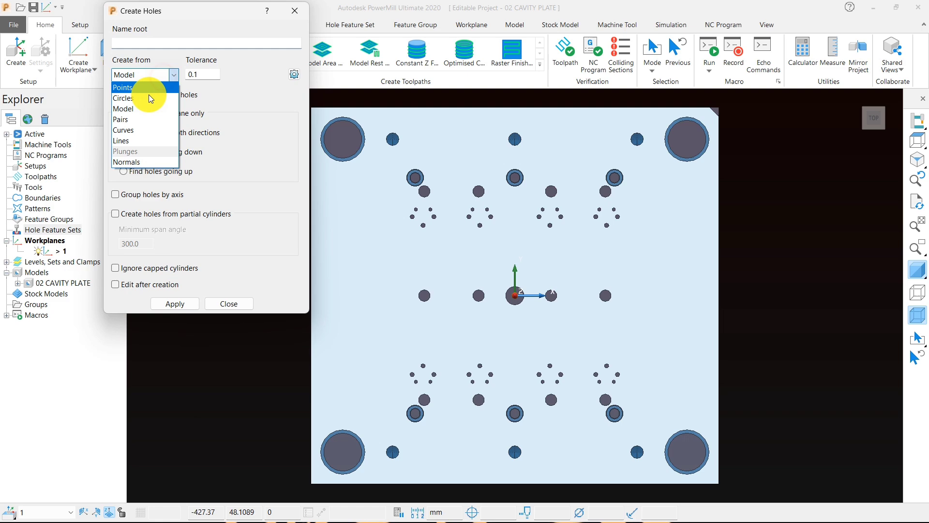
{"action": "left_click", "coordinate": [138, 128]}
{"action": "left_click", "coordinate": [182, 306]}
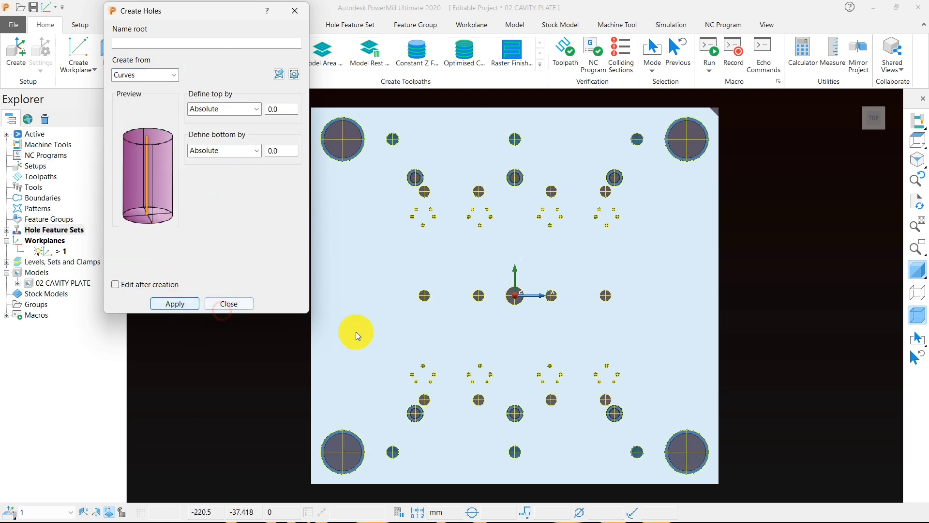
{"action": "middle_click_drag", "start_coordinate": [356, 332], "coordinate": [344, 257]}
{"action": "left_click", "coordinate": [220, 305]}
Step: Check the created holes on the top face and start a new toolpath with the Drilling strategy
{"action": "middle_click_drag", "start_coordinate": [416, 349], "coordinate": [679, 335]}
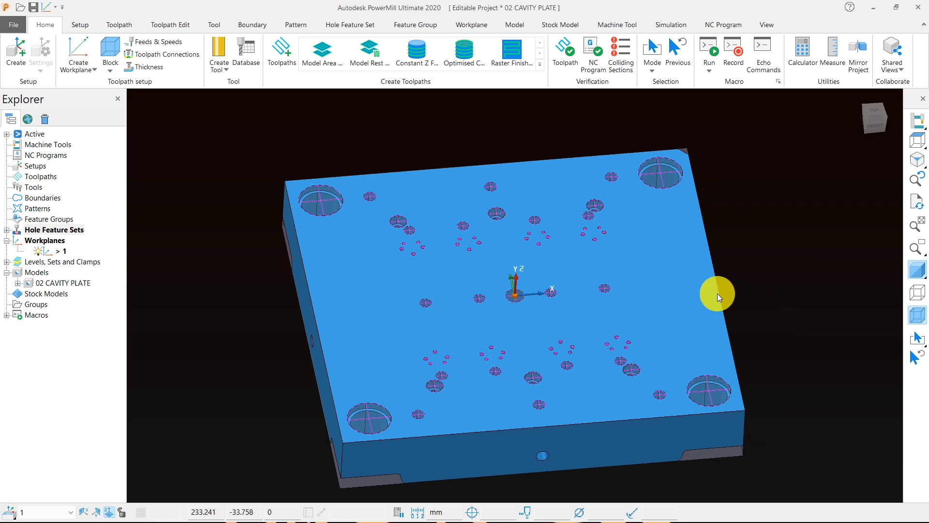
{"action": "middle_click_drag", "start_coordinate": [717, 293], "coordinate": [516, 294]}
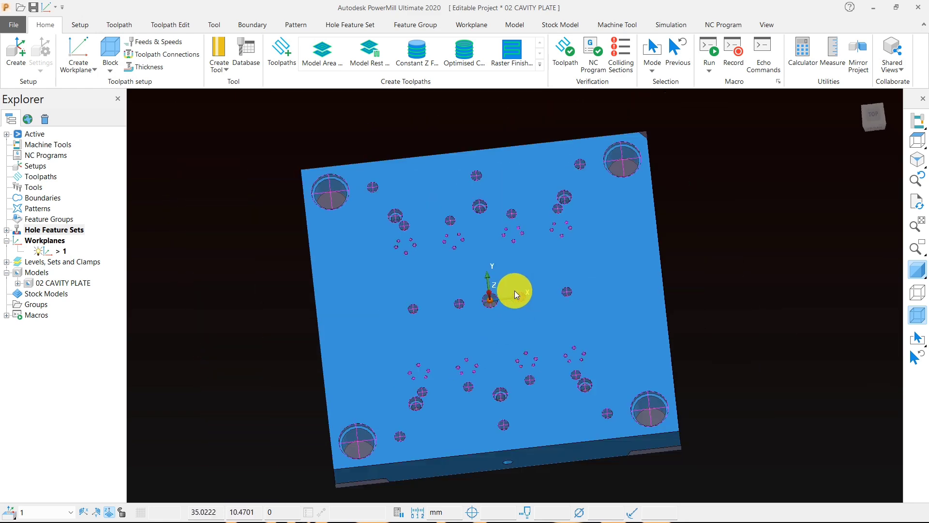
{"action": "scroll", "coordinate": [392, 225], "scroll_direction": "up", "scroll_amount": 6}
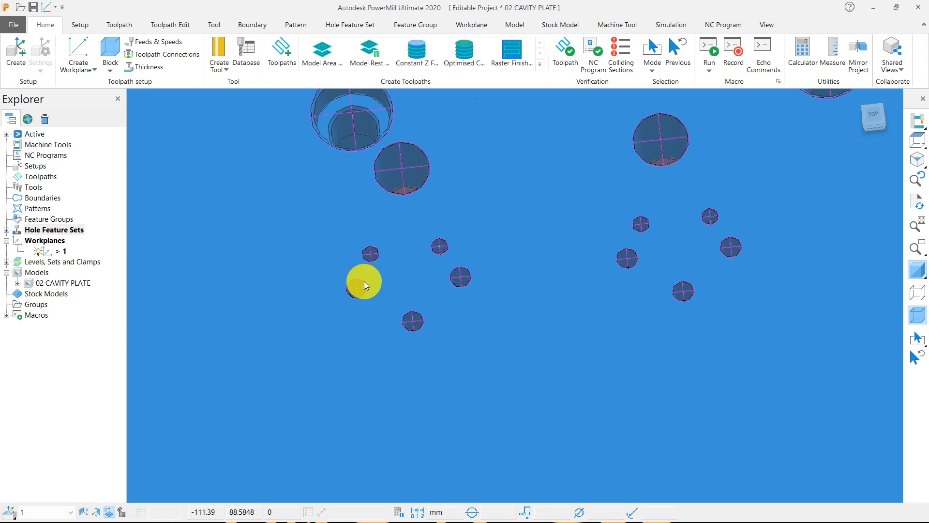
{"action": "scroll", "coordinate": [416, 264], "scroll_direction": "down", "scroll_amount": 5}
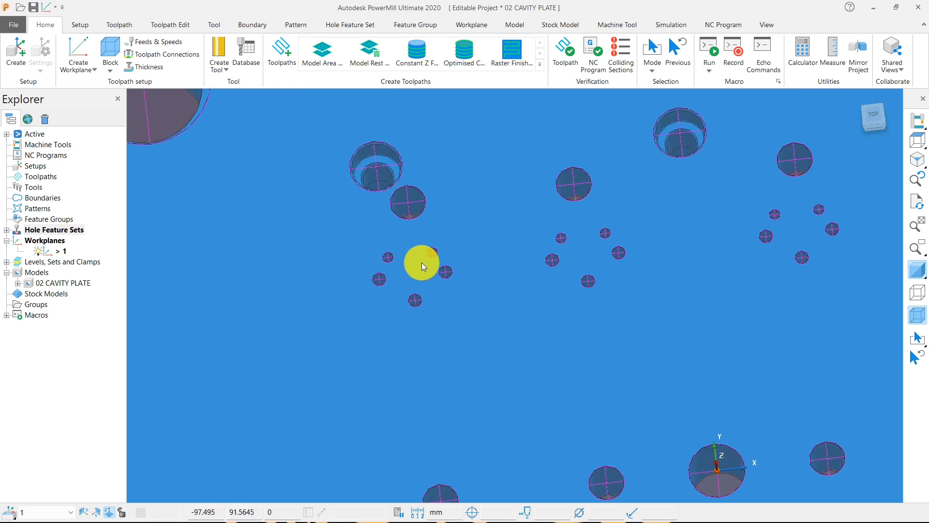
{"action": "middle_click_drag", "start_coordinate": [475, 271], "coordinate": [502, 224]}
{"action": "scroll", "coordinate": [454, 236], "scroll_direction": "down", "scroll_amount": 3}
{"action": "left_click", "coordinate": [284, 57]}
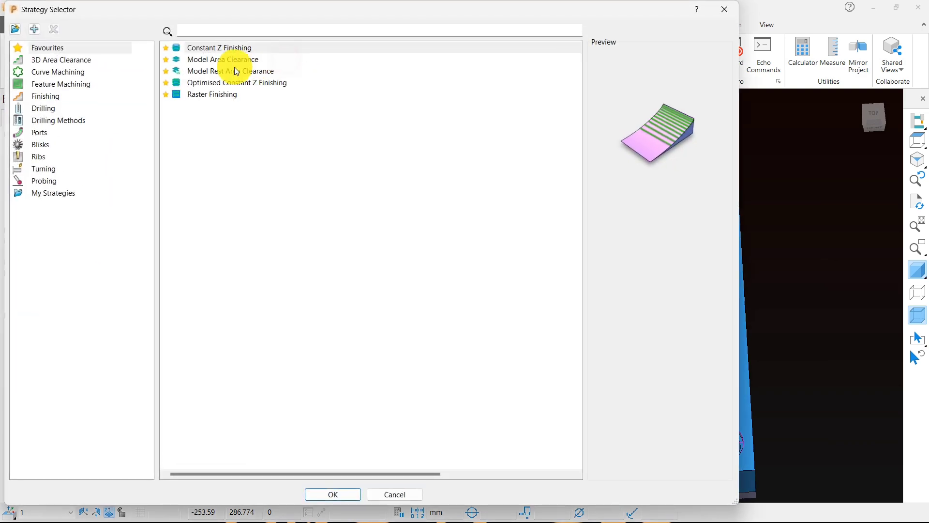
{"action": "left_click", "coordinate": [43, 109]}
{"action": "left_click", "coordinate": [201, 83]}
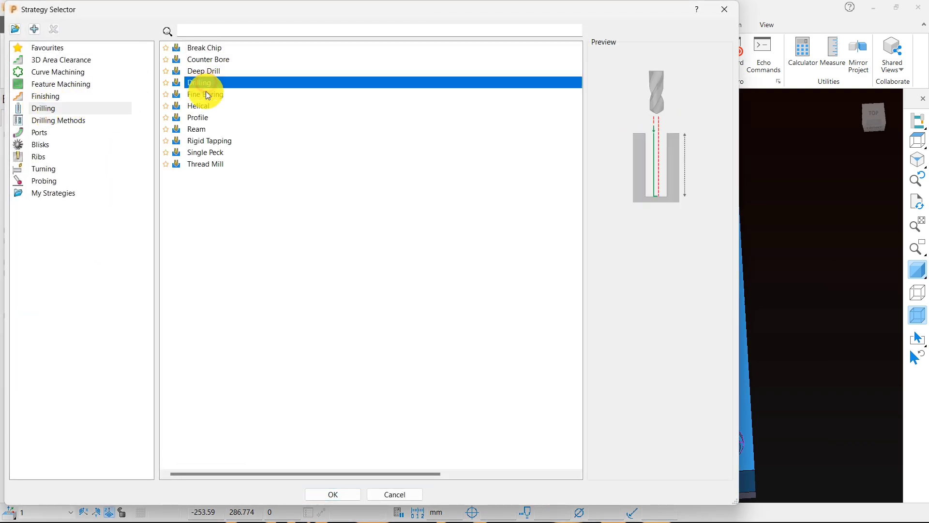
{"action": "left_click", "coordinate": [334, 494]}
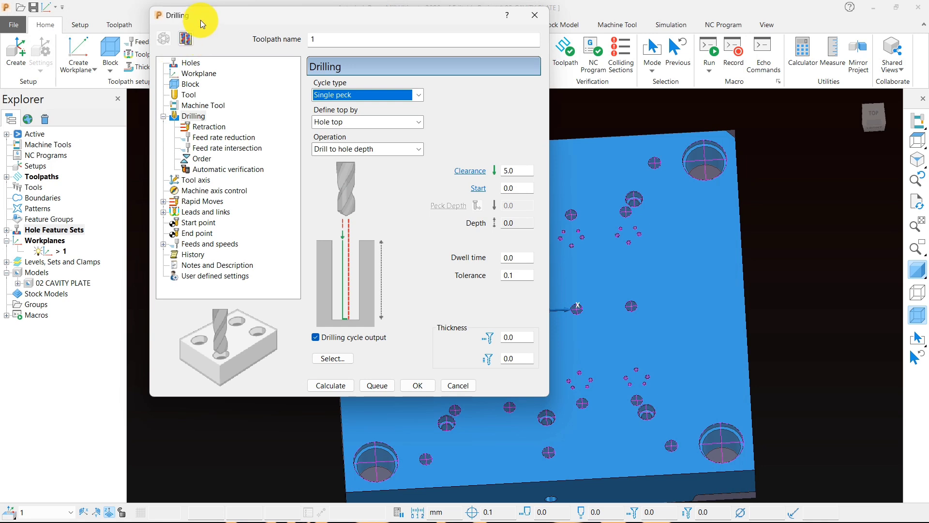
Step: Create a drill tool with a 2 mm diameter for the toolpath and name it cd
{"action": "left_click_drag", "start_coordinate": [202, 16], "coordinate": [99, 5]}
{"action": "left_click", "coordinate": [86, 89]}
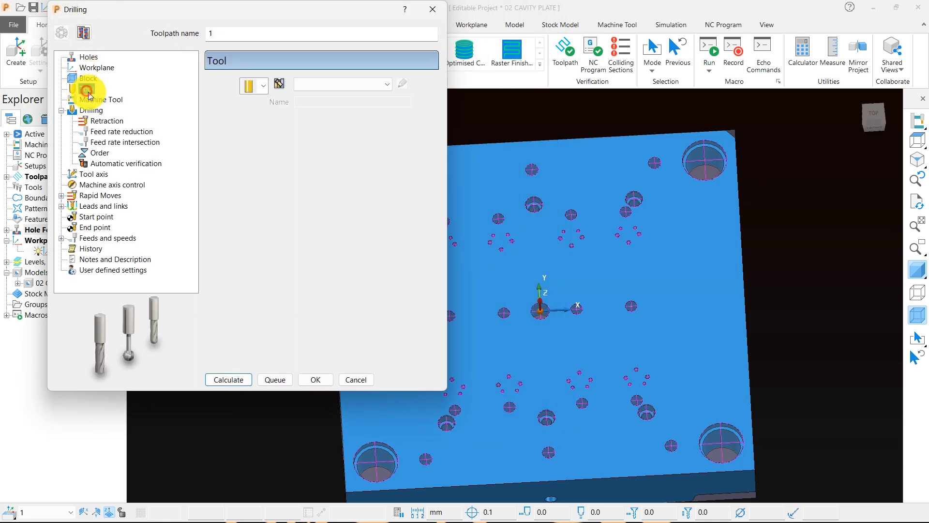
{"action": "left_click", "coordinate": [259, 88]}
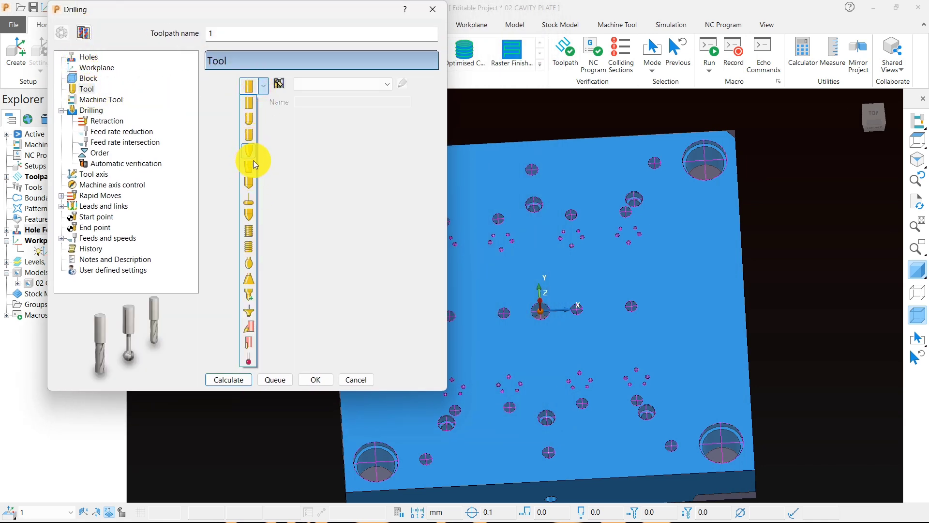
{"action": "left_click", "coordinate": [249, 184]}
{"action": "left_click", "coordinate": [310, 237]}
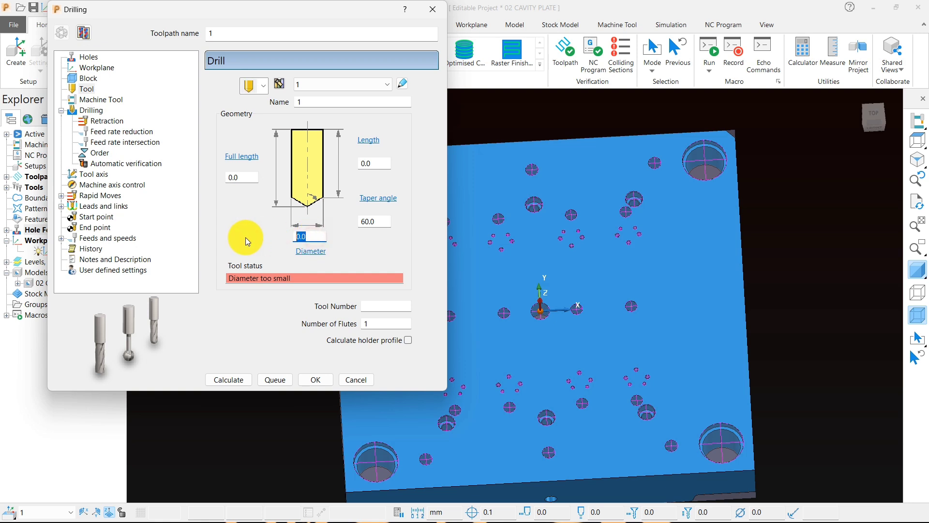
{"action": "type", "text": "2"}
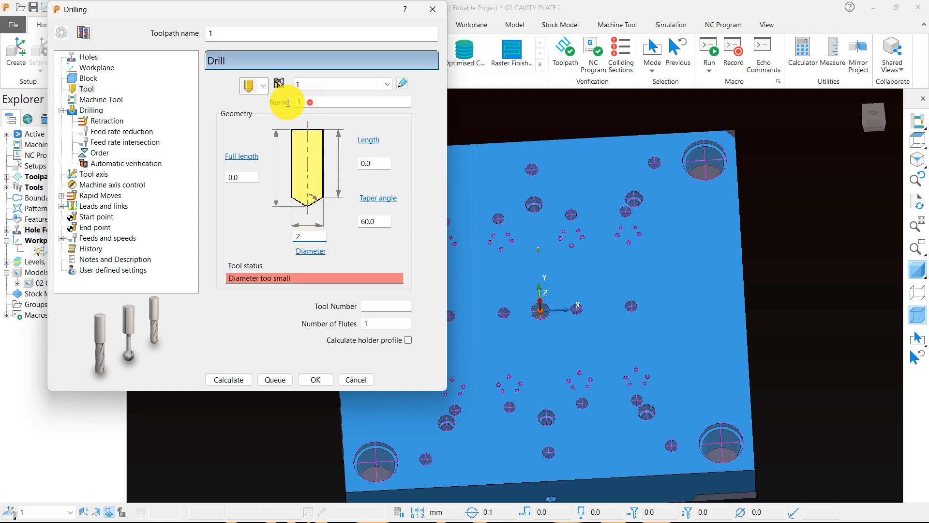
{"action": "key", "text": "Tab"}
{"action": "type", "text": "cd"}
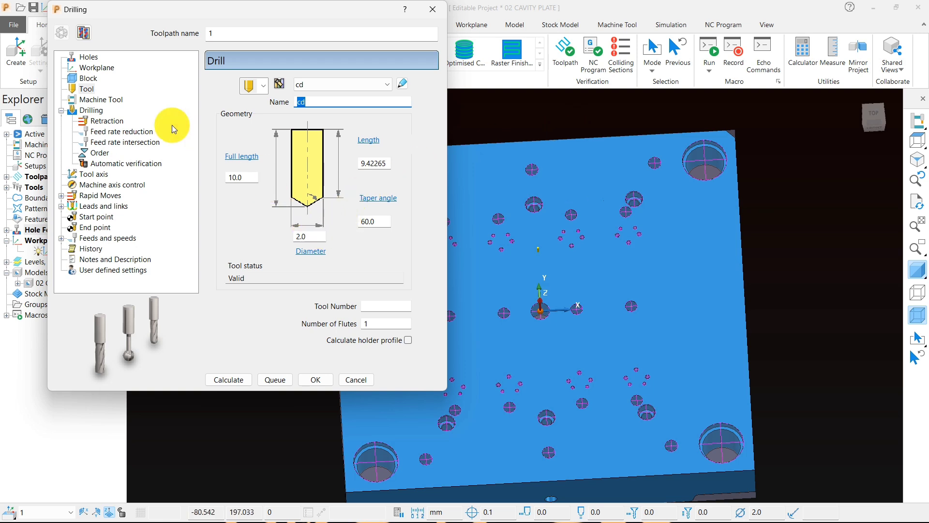
Step: Set the drilling operation to Centre drill with a clearance of 1 mm
{"action": "left_click", "coordinate": [99, 114]}
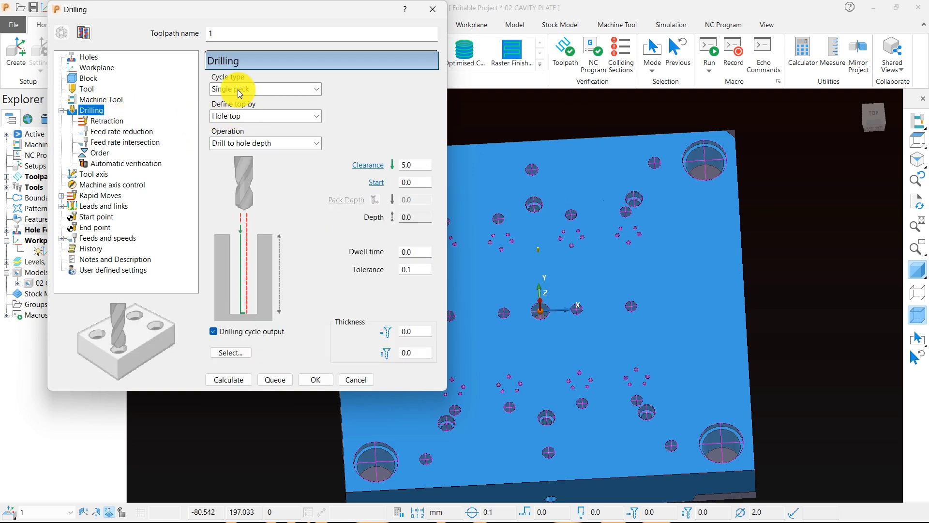
{"action": "left_click", "coordinate": [228, 143]}
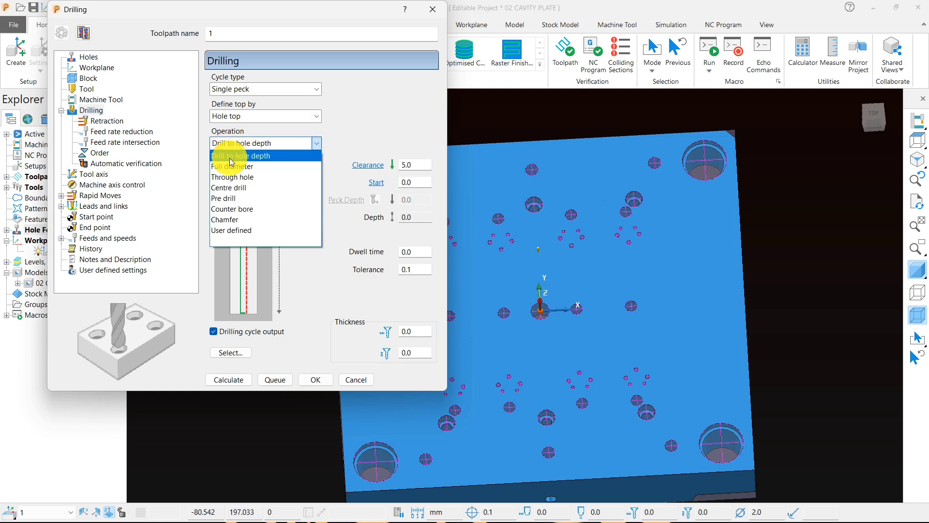
{"action": "left_click", "coordinate": [228, 188]}
{"action": "left_click", "coordinate": [416, 166]}
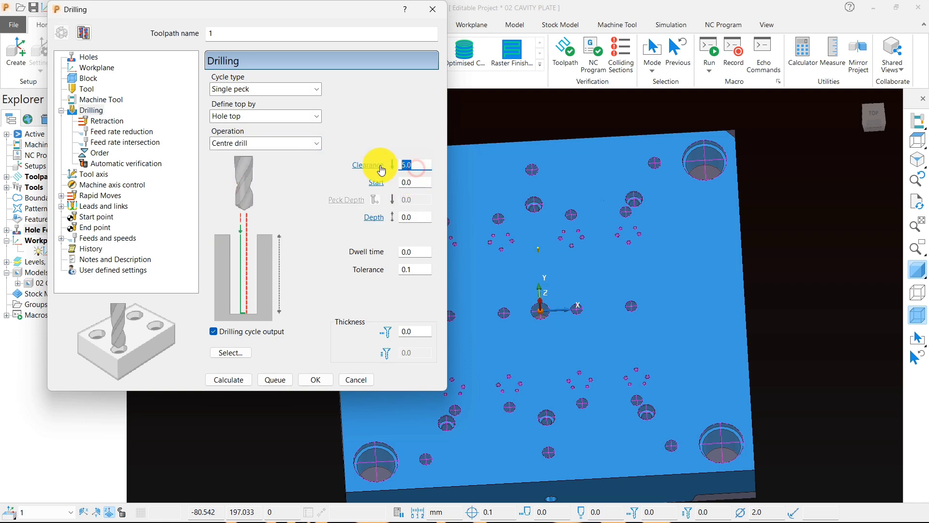
{"action": "type", "text": "1"}
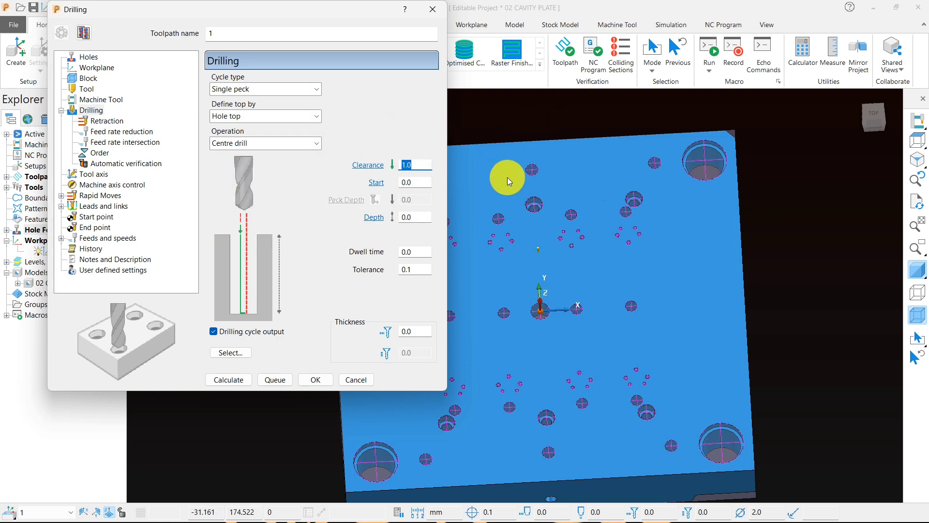
Step: Look at the plate from the front and set the centre drilling depth to 2 mm
{"action": "left_click", "coordinate": [919, 140]}
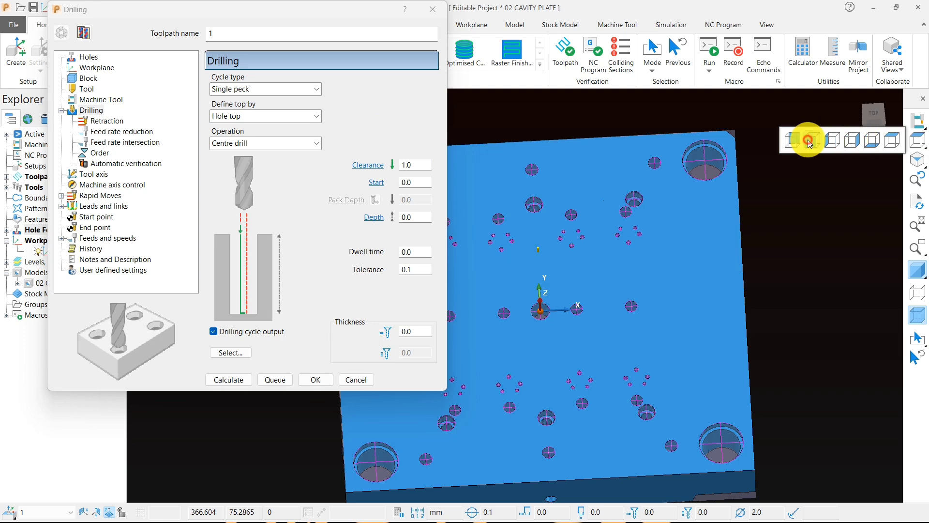
{"action": "left_click", "coordinate": [862, 141]}
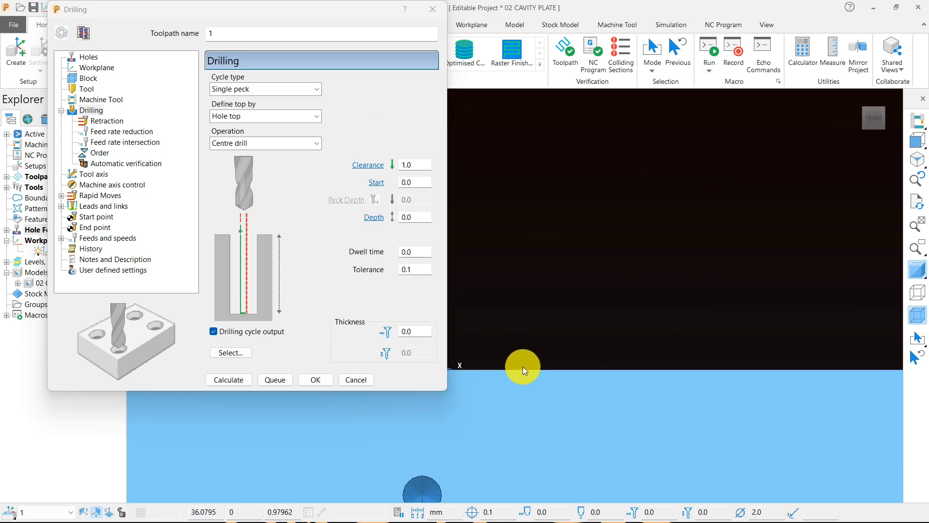
{"action": "middle_click_drag", "start_coordinate": [670, 248], "coordinate": [602, 290]}
{"action": "scroll", "coordinate": [602, 290], "scroll_direction": "down", "scroll_amount": 3}
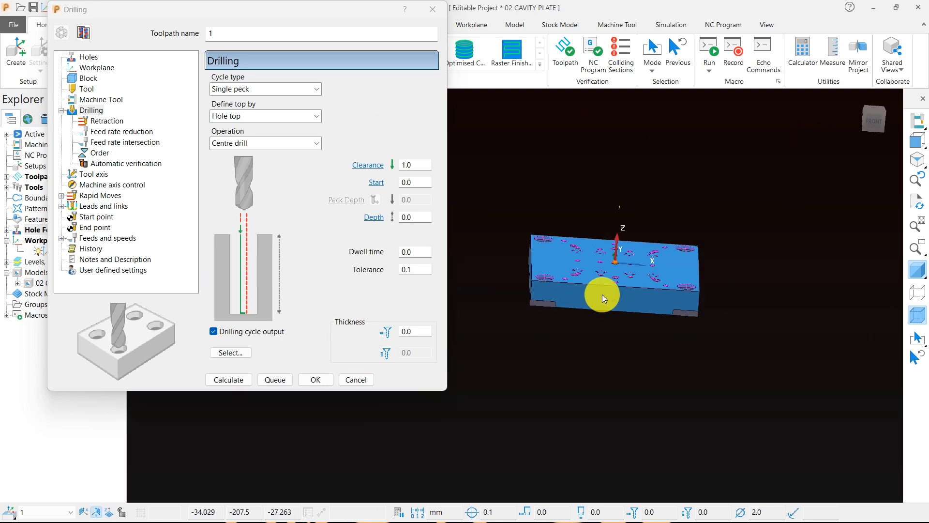
{"action": "left_click_drag", "start_coordinate": [416, 219], "coordinate": [380, 222]}
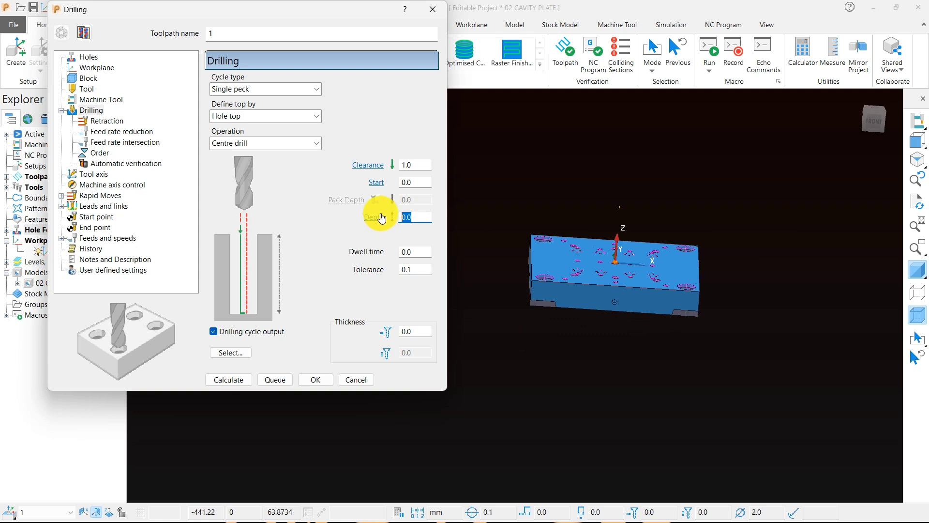
{"action": "left_click", "coordinate": [582, 363]}
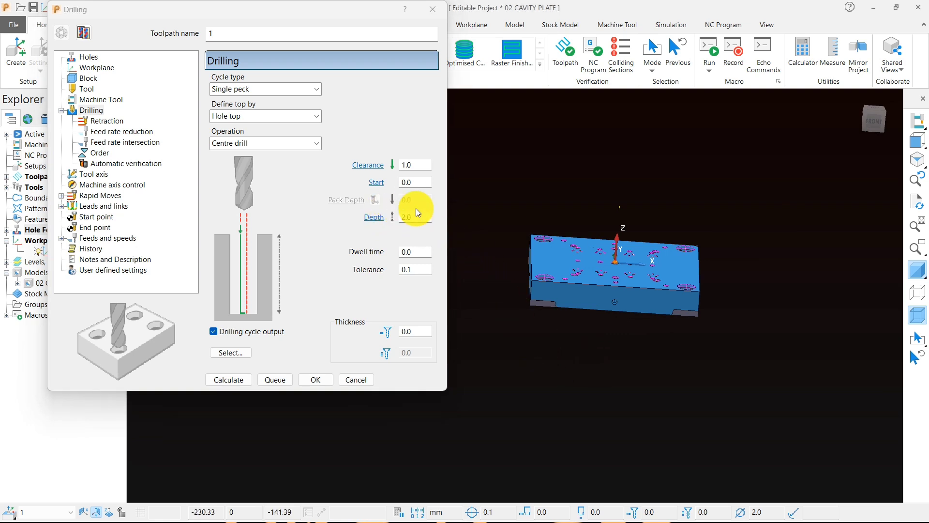
Step: Calculate the centre drilling toolpath, close its settings and view the result over the plate at an angle
{"action": "left_click", "coordinate": [233, 378]}
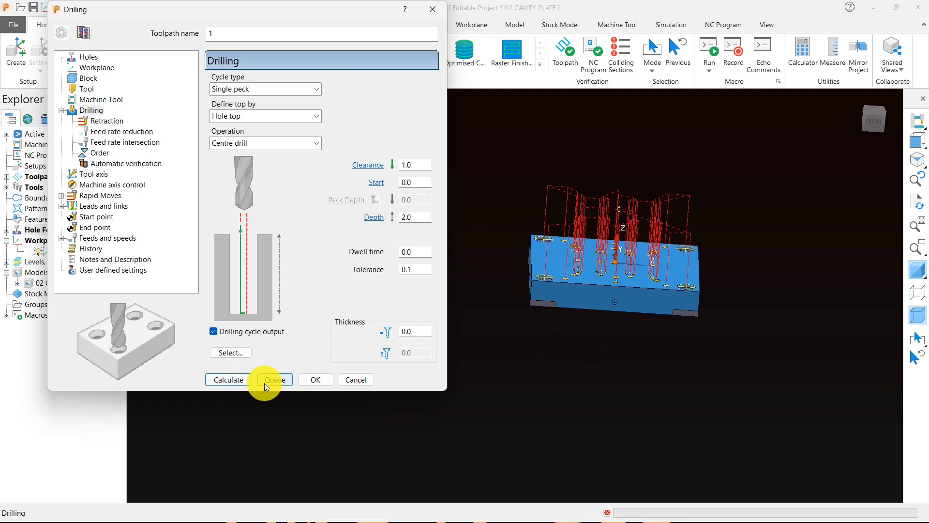
{"action": "left_click", "coordinate": [355, 378]}
{"action": "mouse_move", "coordinate": [916, 141]}
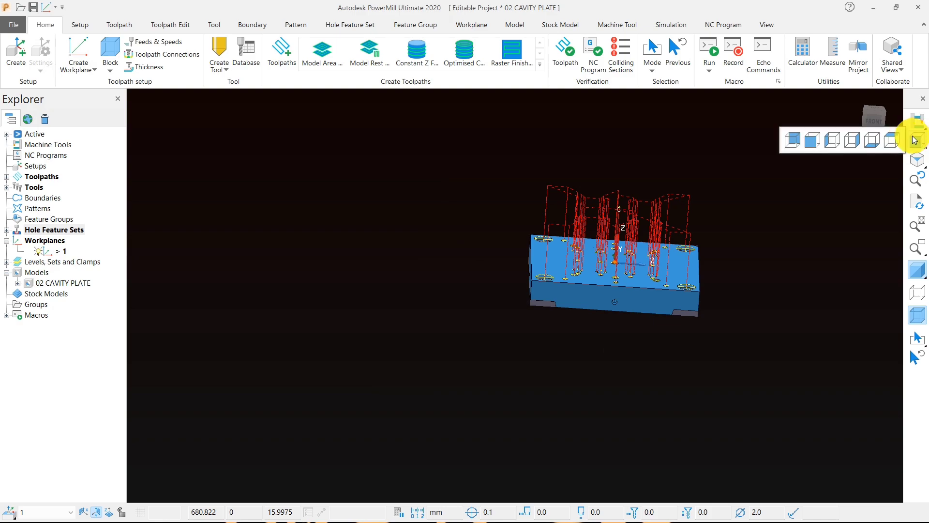
{"action": "left_click", "coordinate": [887, 140]}
{"action": "middle_click_drag", "start_coordinate": [647, 280], "coordinate": [536, 216]}
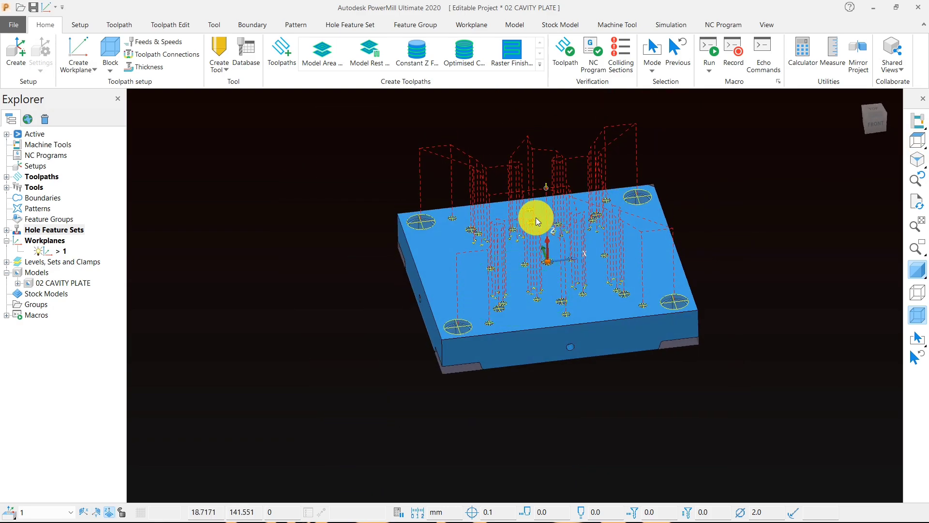
Step: Rename the centre drilling toolpath as 1-cd
{"action": "left_click", "coordinate": [6, 177]}
{"action": "left_click", "coordinate": [64, 188]}
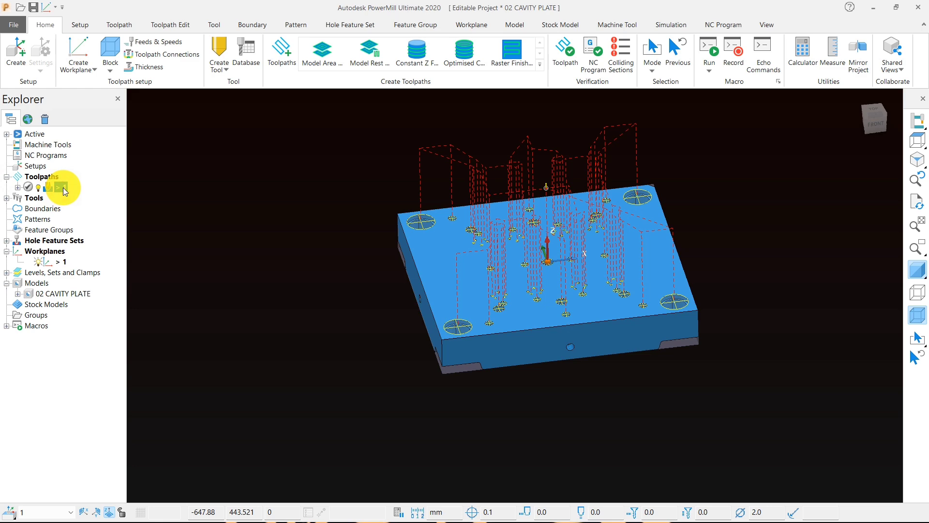
{"action": "type", "text": "-cd"}
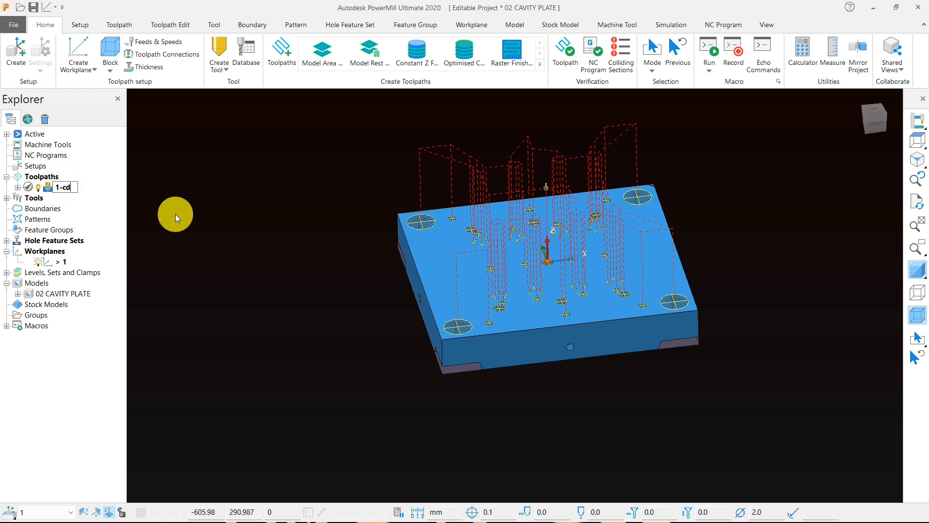
{"action": "left_click", "coordinate": [188, 214]}
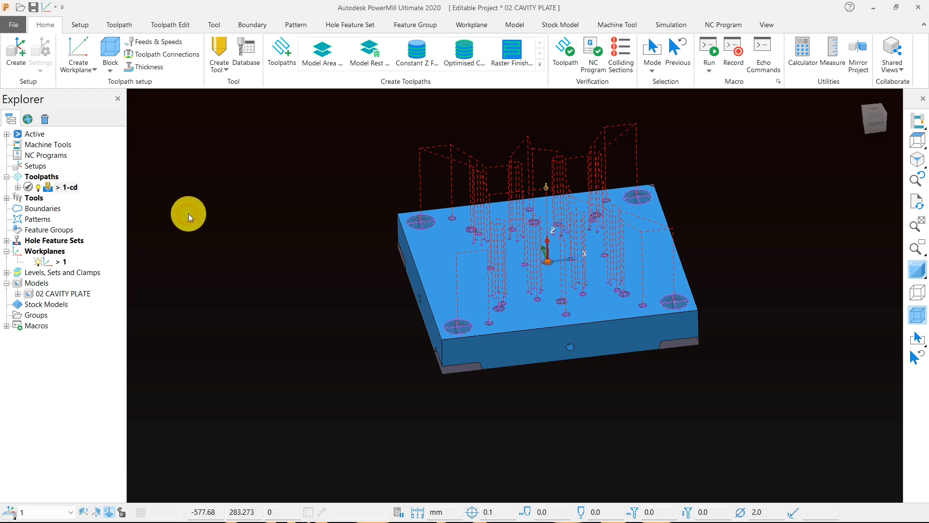
Step: Set 1-cd's spindle speed to 1000 rpm, cutting and plunging feed rates to 50 mm/min and skim feed rate to 5000 mm/min, and apply them
{"action": "left_click", "coordinate": [164, 44]}
{"action": "left_click", "coordinate": [468, 247]}
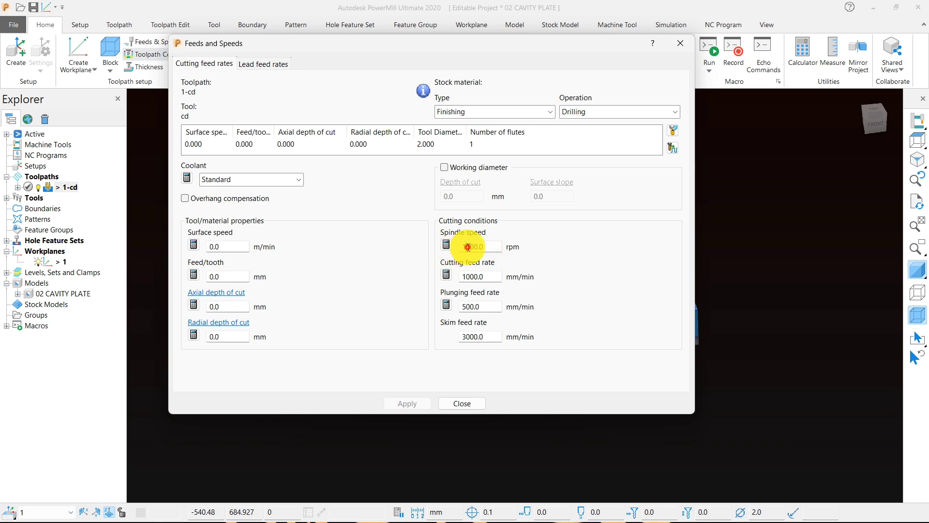
{"action": "type", "text": "10"}
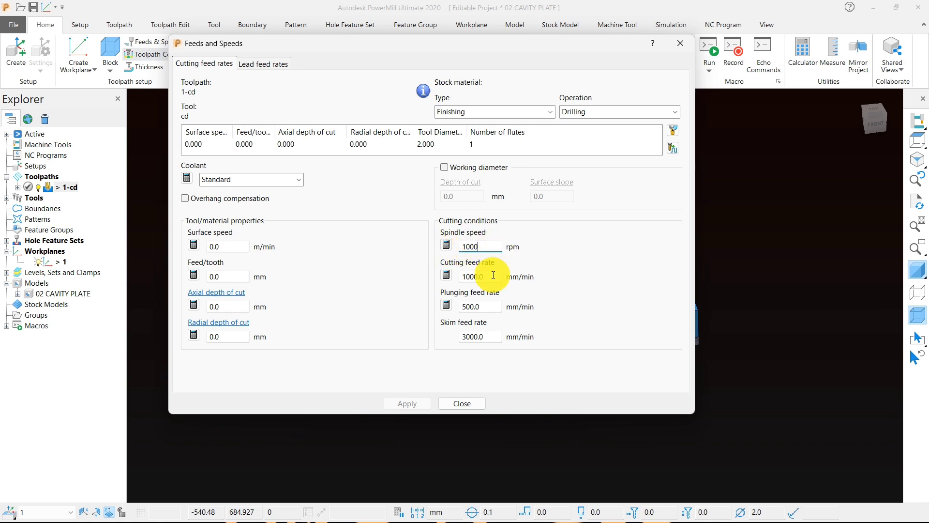
{"action": "left_click_drag", "start_coordinate": [489, 274], "coordinate": [454, 277]}
{"action": "type", "text": "50"}
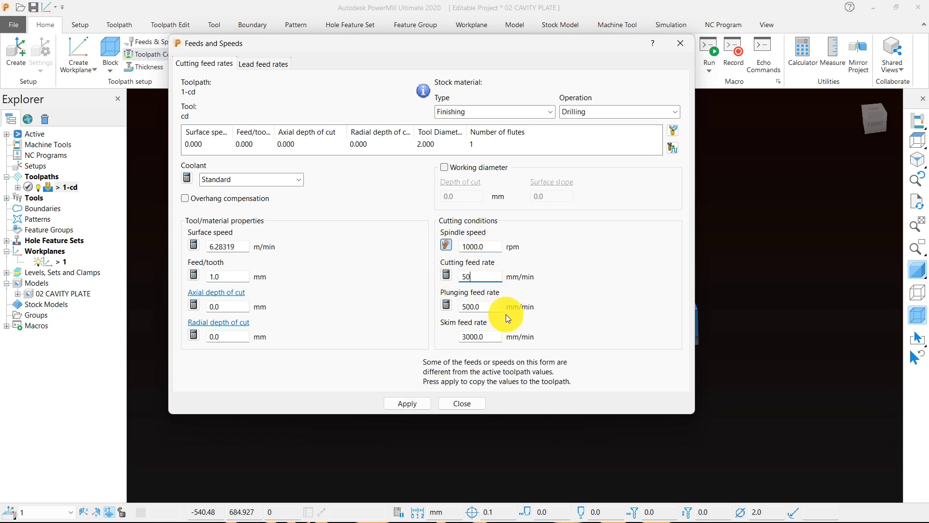
{"action": "left_click_drag", "start_coordinate": [501, 306], "coordinate": [434, 305]}
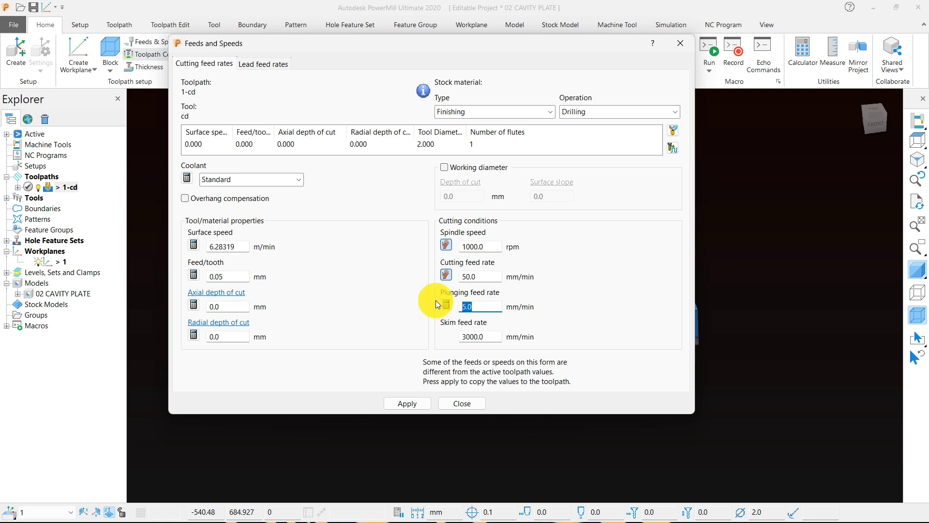
{"action": "type", "text": "50"}
{"action": "left_click_drag", "start_coordinate": [500, 337], "coordinate": [452, 338]}
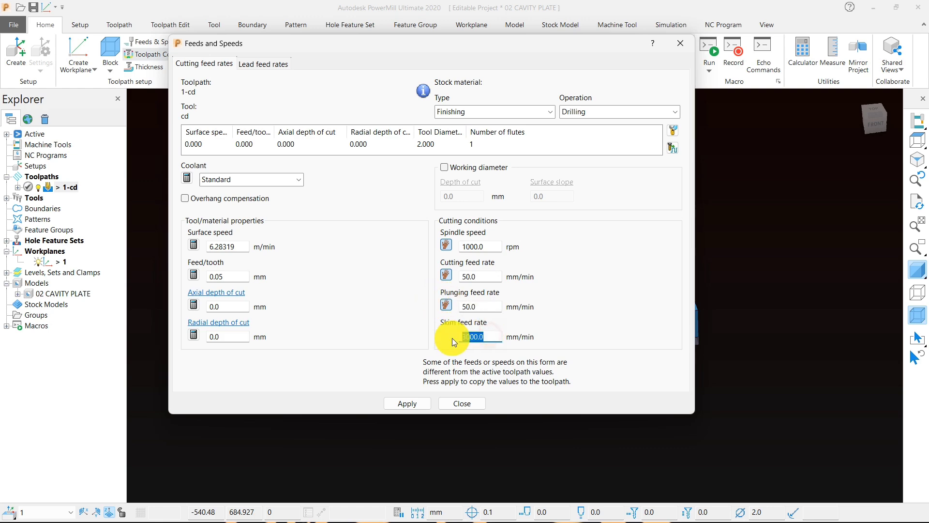
{"action": "type", "text": "5000"}
{"action": "left_click", "coordinate": [428, 404]}
{"action": "left_click", "coordinate": [455, 403]}
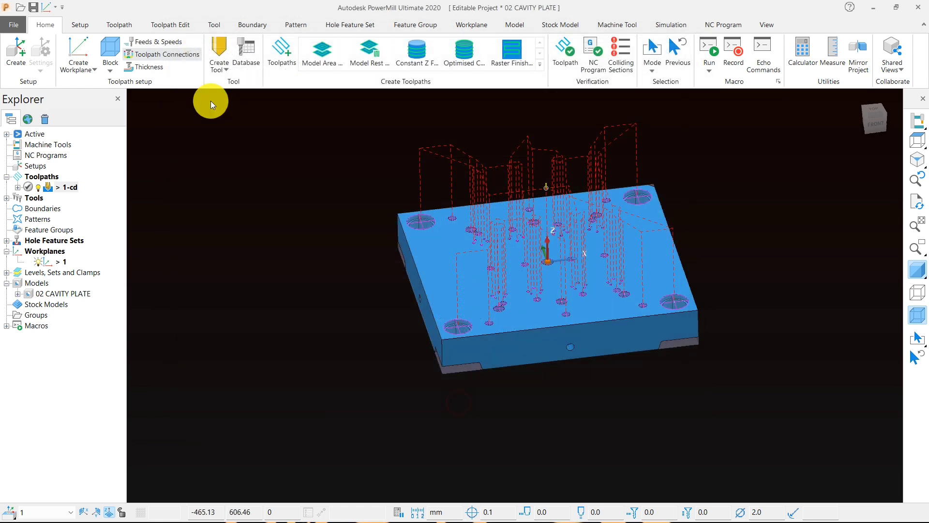
Step: Calculate the toolpath's safe area from the block and model, and set the rapid height to 50
{"action": "left_click", "coordinate": [174, 62]}
{"action": "left_click", "coordinate": [186, 83]}
{"action": "left_click", "coordinate": [183, 118]}
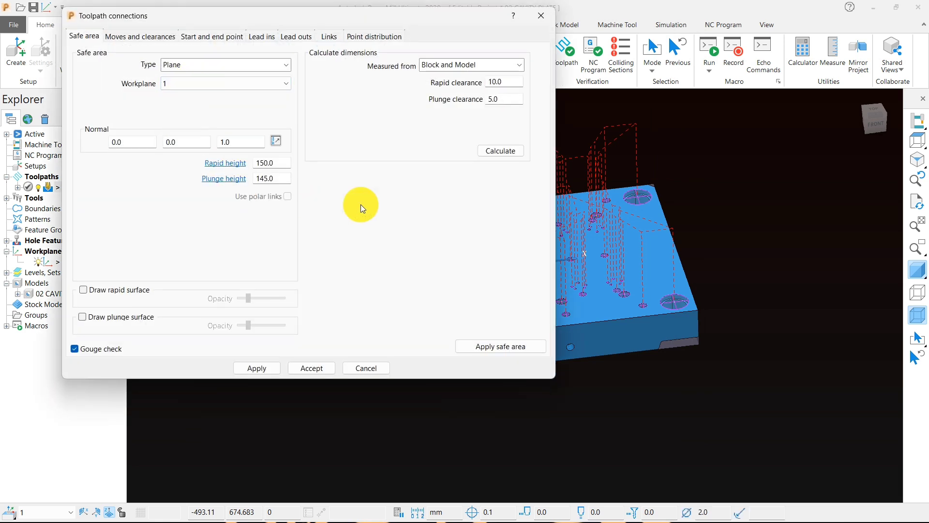
{"action": "left_click", "coordinate": [501, 152]}
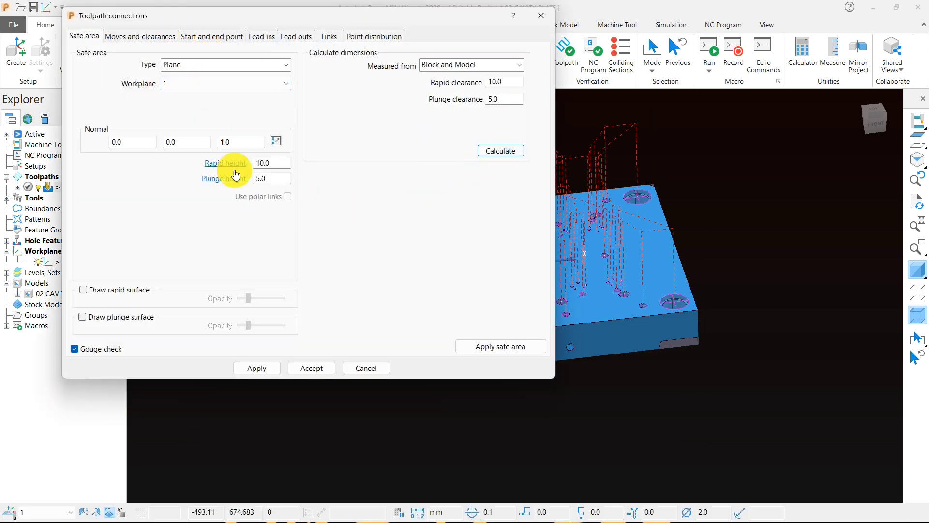
{"action": "left_click_drag", "start_coordinate": [276, 163], "coordinate": [239, 164]}
{"action": "scroll", "coordinate": [739, 209], "scroll_direction": "down", "scroll_amount": 3}
{"action": "middle_click_drag", "start_coordinate": [637, 239], "coordinate": [658, 204]}
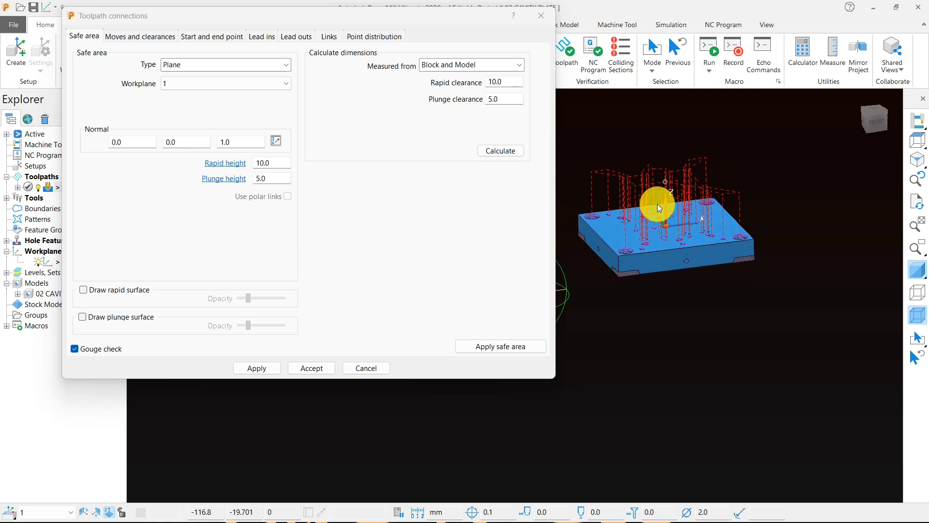
{"action": "left_click_drag", "start_coordinate": [276, 162], "coordinate": [249, 163]}
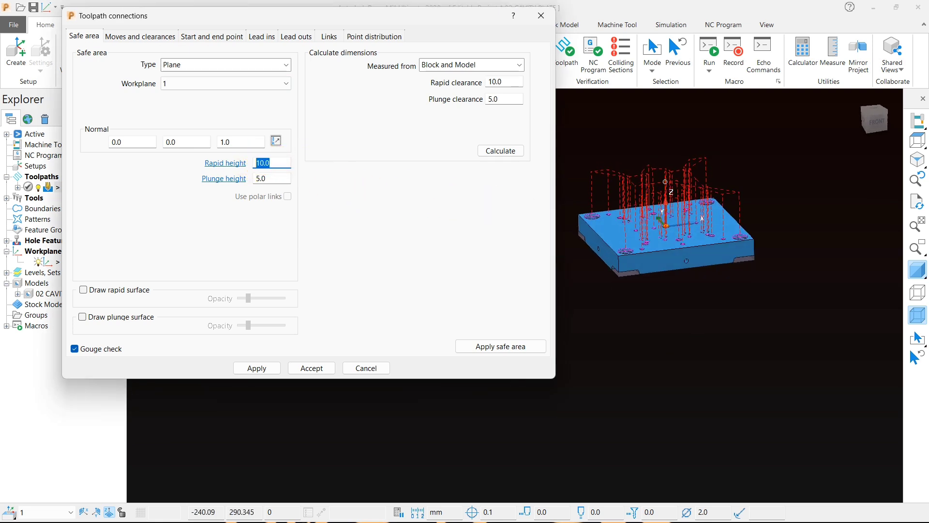
{"action": "type", "text": "50"}
{"action": "key", "text": "Return"}
Step: Apply the Safe links to the toolpath and accept the toolpath connections
{"action": "left_click", "coordinate": [324, 36]}
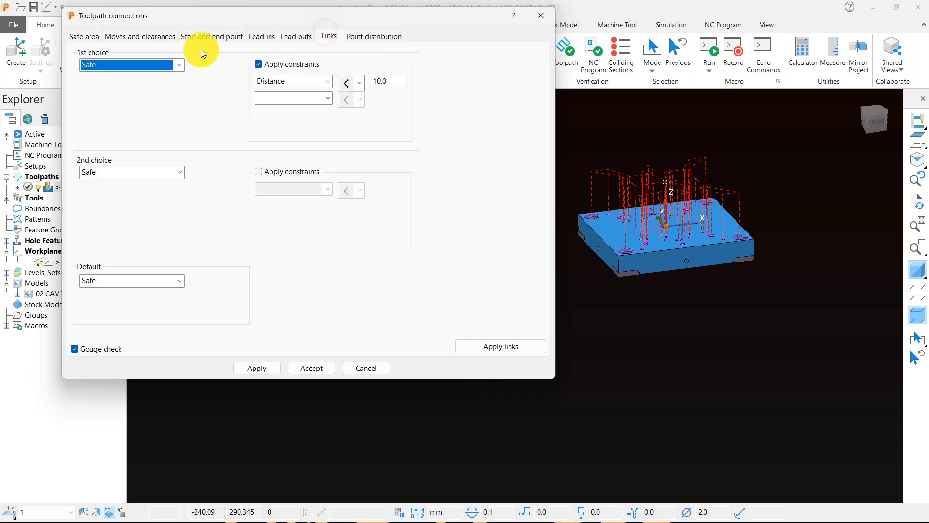
{"action": "left_click", "coordinate": [491, 348]}
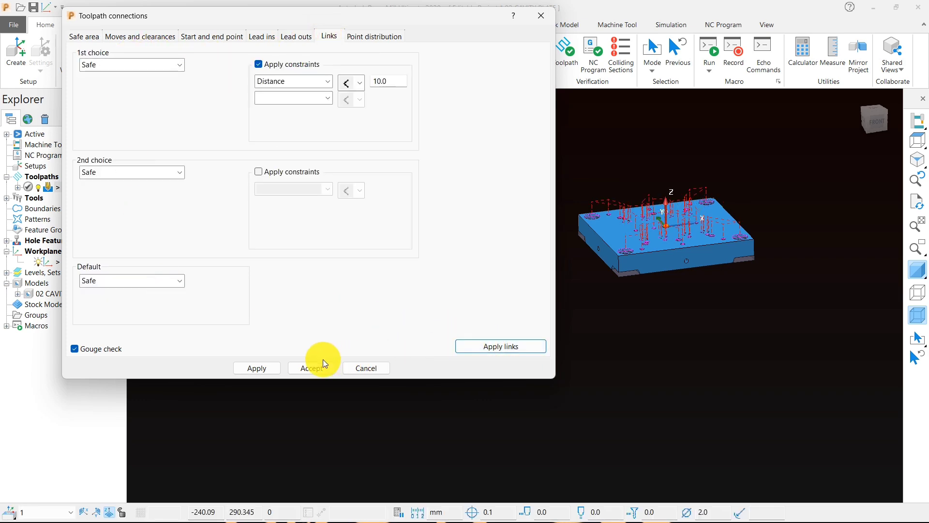
{"action": "left_click", "coordinate": [305, 369]}
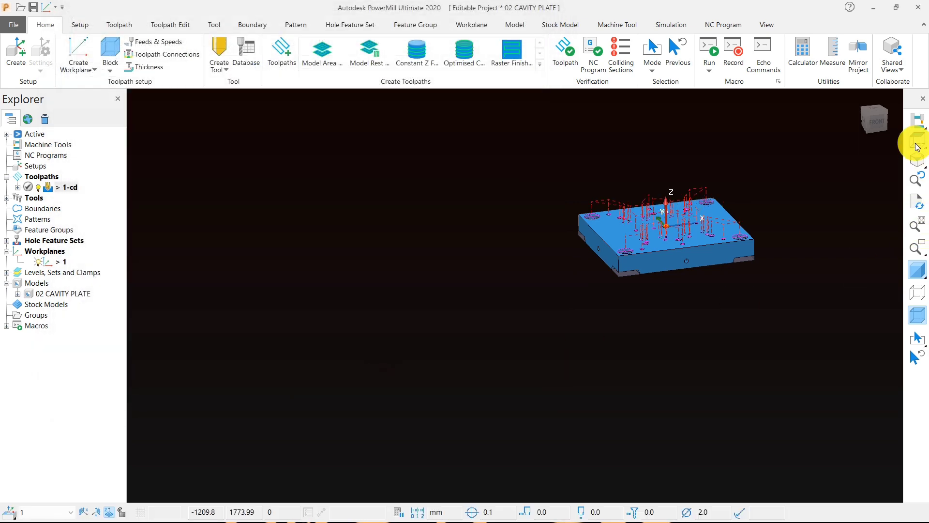
Step: Examine the centre drilling toolpath's links between the holes from above
{"action": "left_click", "coordinate": [916, 140]}
{"action": "scroll", "coordinate": [539, 211], "scroll_direction": "down", "scroll_amount": 3}
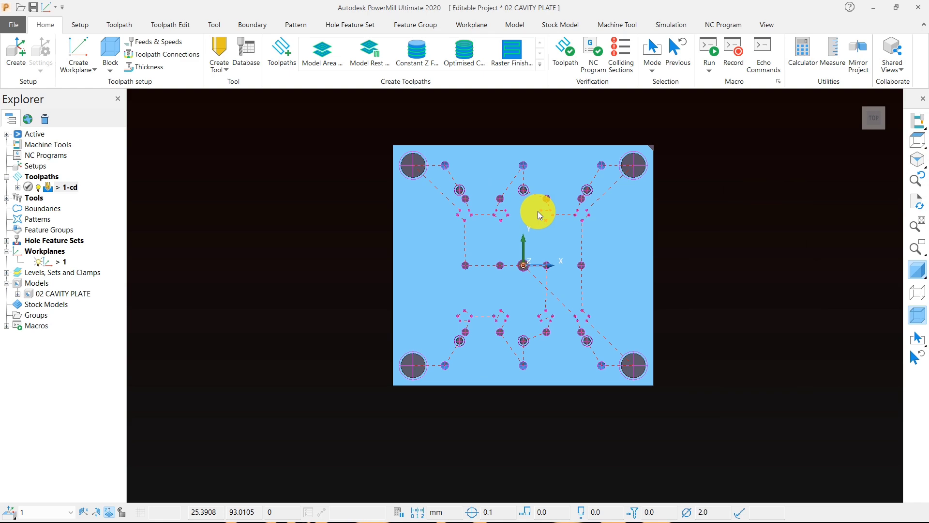
{"action": "scroll", "coordinate": [395, 253], "scroll_direction": "up", "scroll_amount": 3}
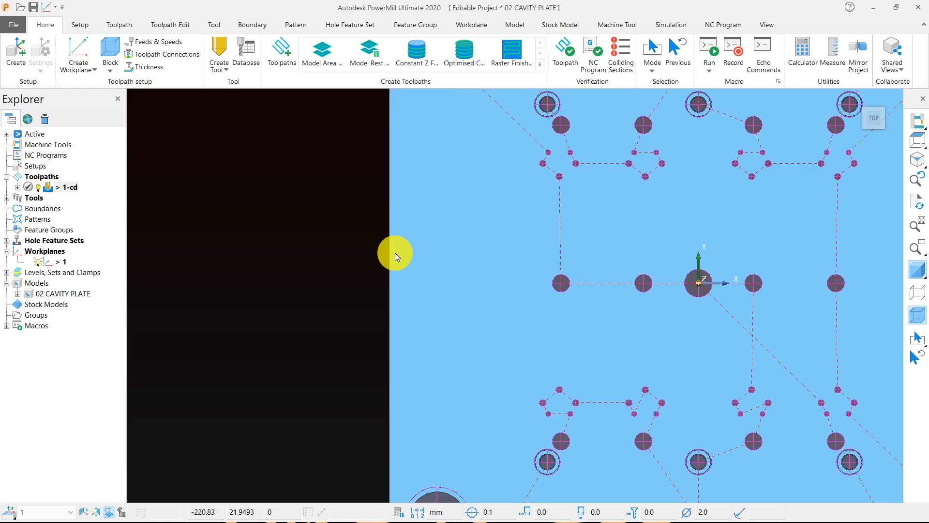
{"action": "scroll", "coordinate": [432, 240], "scroll_direction": "down", "scroll_amount": 3}
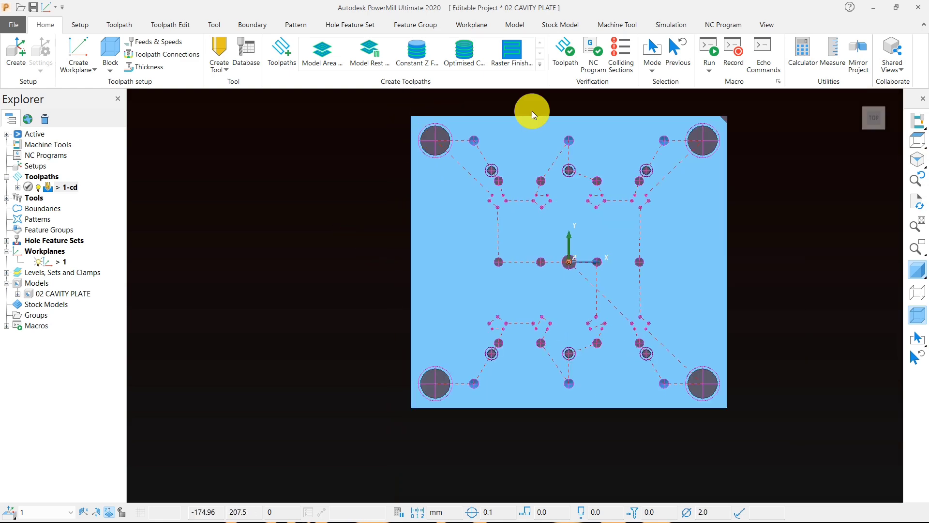
Step: Turn the plate over and examine the pocket and holes on its underside
{"action": "middle_click_drag", "start_coordinate": [425, 235], "coordinate": [671, 307]}
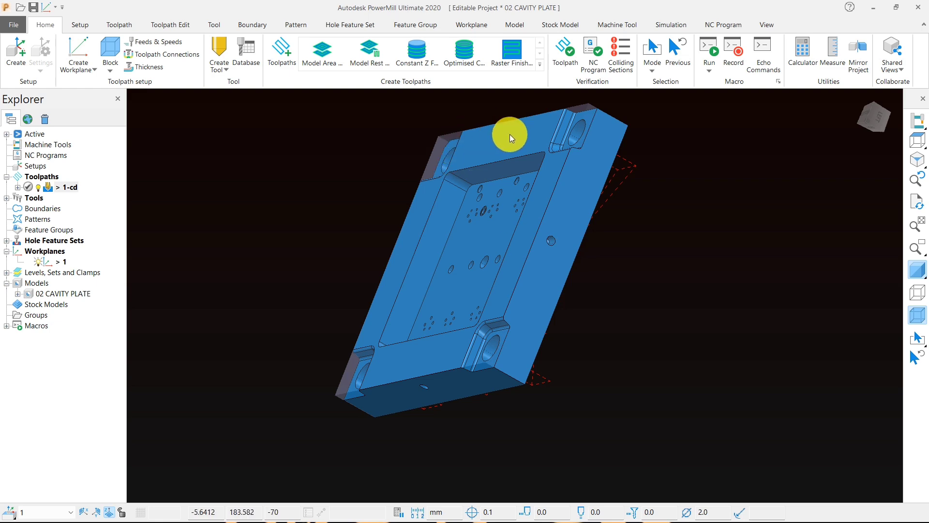
{"action": "middle_click_drag", "start_coordinate": [683, 277], "coordinate": [819, 281]}
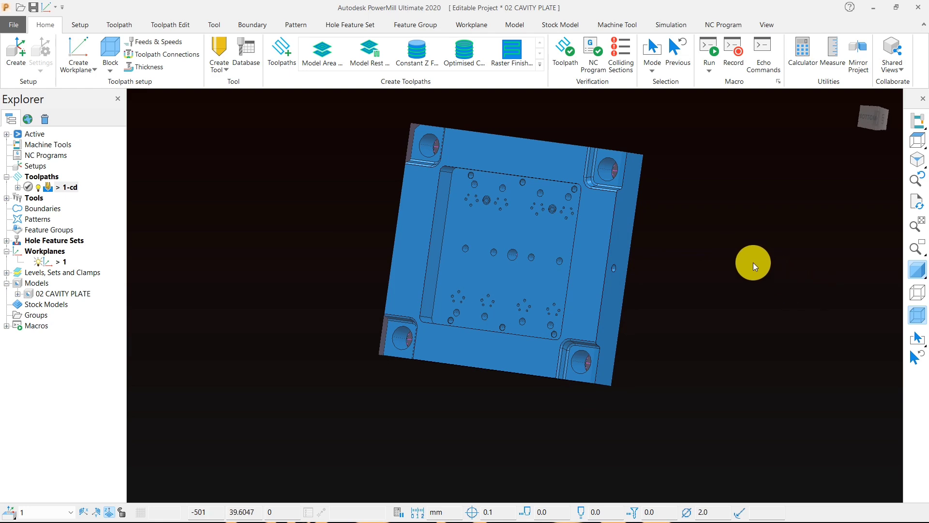
{"action": "middle_click_drag", "start_coordinate": [757, 288], "coordinate": [421, 203]}
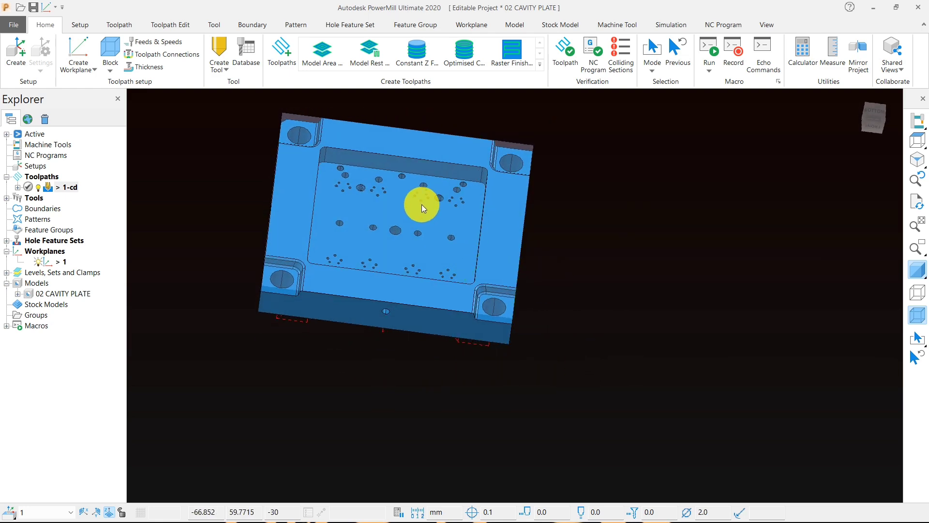
{"action": "scroll", "coordinate": [326, 158], "scroll_direction": "up", "scroll_amount": 3}
{"action": "middle_click_drag", "start_coordinate": [574, 172], "coordinate": [377, 145]}
{"action": "scroll", "coordinate": [501, 211], "scroll_direction": "down", "scroll_amount": 4}
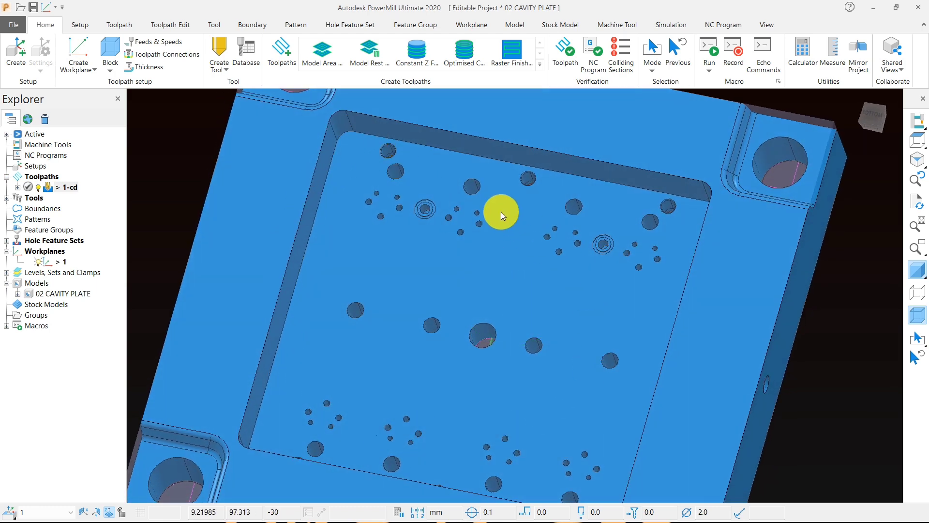
{"action": "middle_click_drag", "start_coordinate": [467, 248], "coordinate": [492, 335]}
{"action": "middle_click_drag", "start_coordinate": [620, 275], "coordinate": [530, 267]}
Step: Return to the plate's top face and inspect the toolpath over the holes at an angle
{"action": "left_click", "coordinate": [917, 143]}
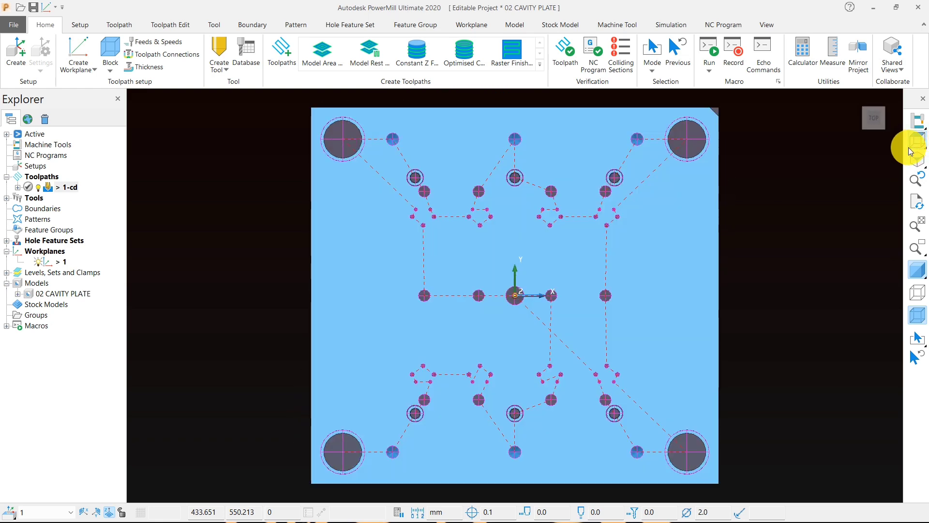
{"action": "mouse_move", "coordinate": [910, 151]}
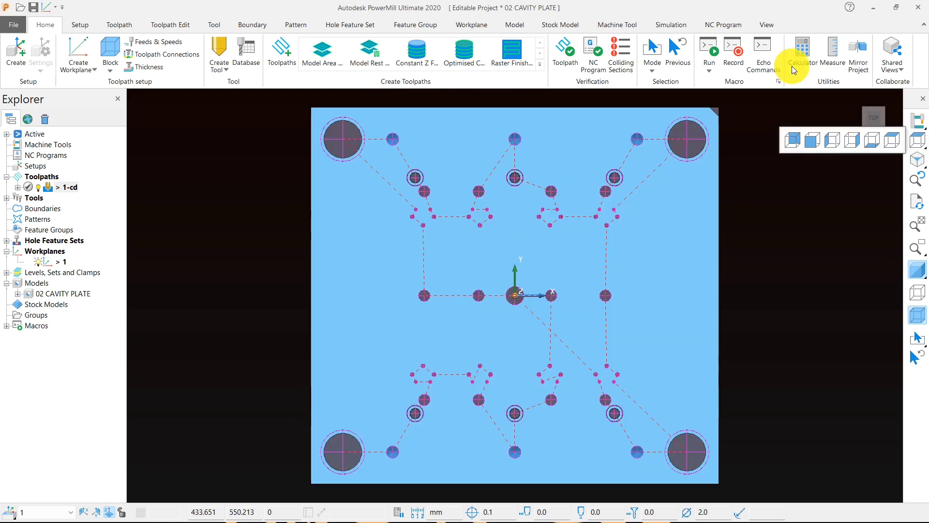
{"action": "middle_click_drag", "start_coordinate": [650, 306], "coordinate": [436, 278]}
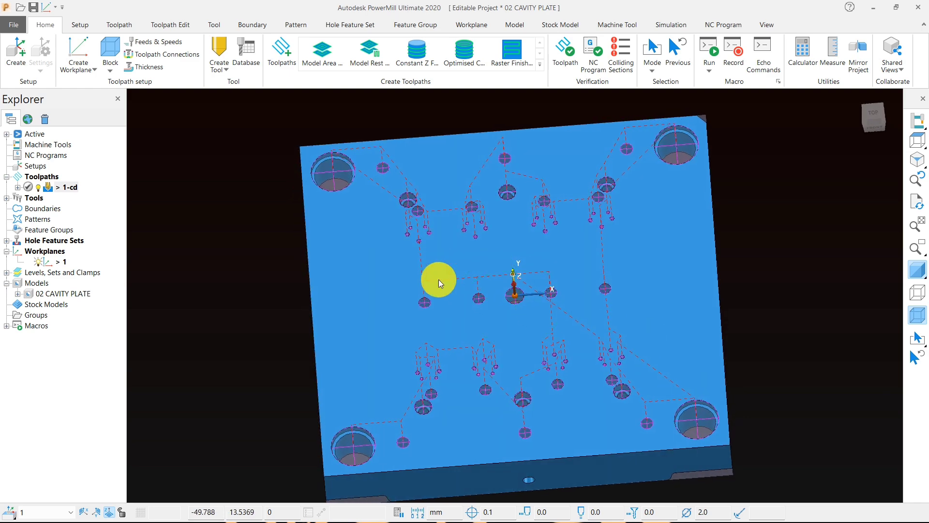
{"action": "scroll", "coordinate": [328, 283], "scroll_direction": "up", "scroll_amount": 3}
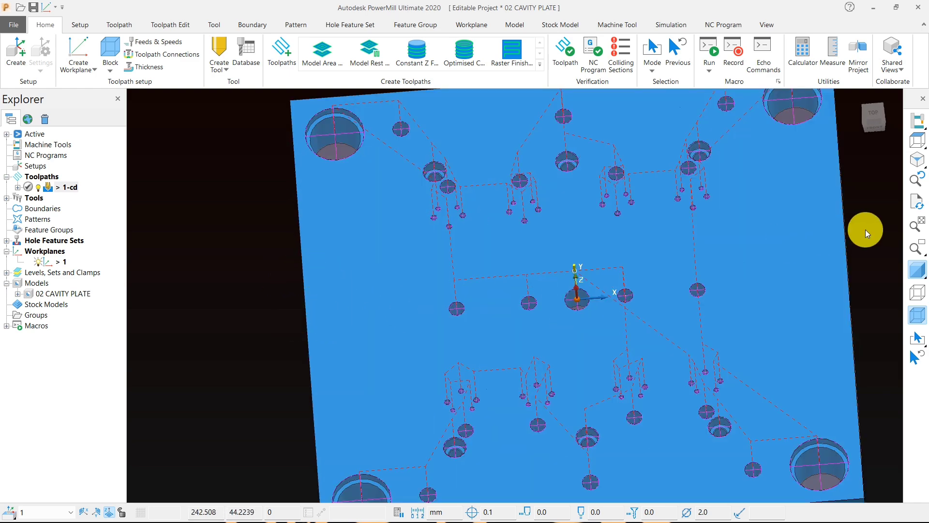
{"action": "scroll", "coordinate": [740, 228], "scroll_direction": "down", "scroll_amount": 3}
{"action": "middle_click_drag", "start_coordinate": [602, 239], "coordinate": [459, 242]}
Step: Create a new toolpath with the Drilling strategy and move its settings clear of the plate
{"action": "left_click", "coordinate": [282, 51]}
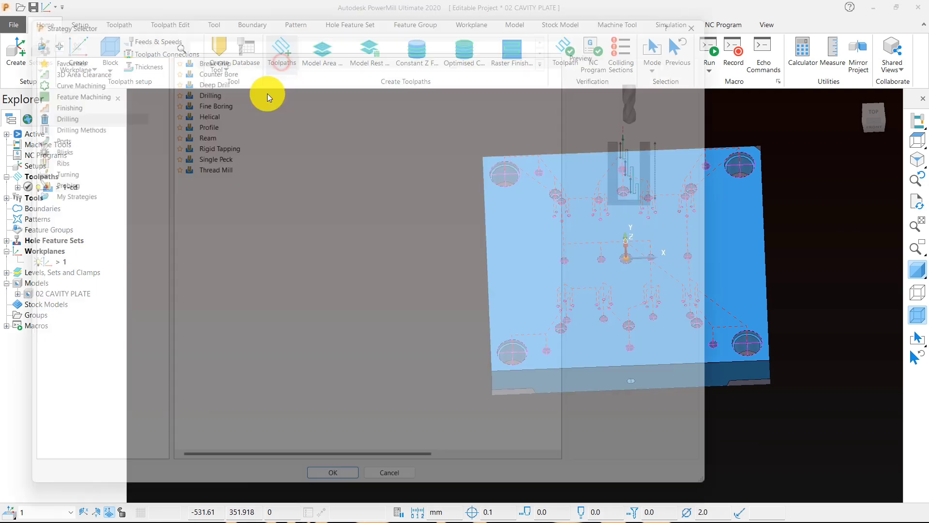
{"action": "left_click", "coordinate": [57, 108]}
{"action": "left_click", "coordinate": [211, 83]}
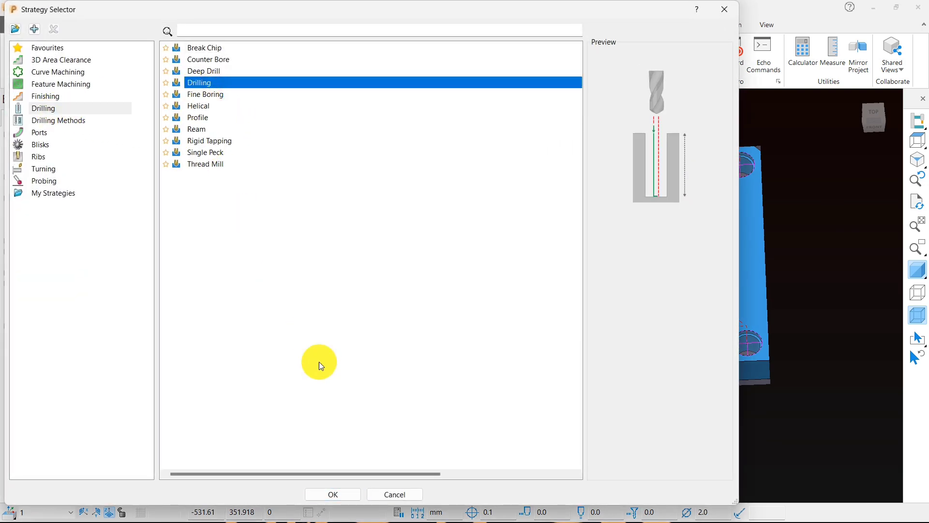
{"action": "left_click", "coordinate": [343, 489]}
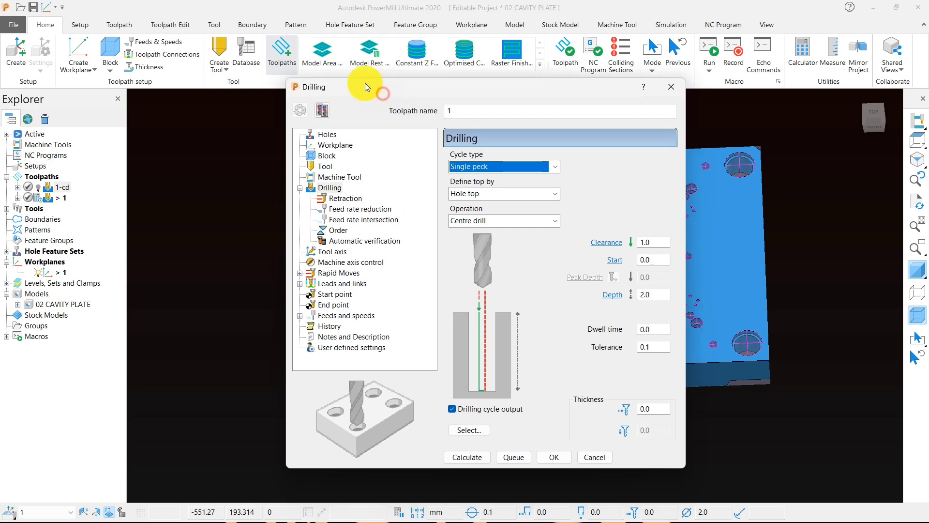
{"action": "left_click_drag", "start_coordinate": [365, 82], "coordinate": [226, 2]}
Step: Open the hole feature selection, clear its filter and add the 4.00 diameter to it
{"action": "left_click", "coordinate": [335, 353]}
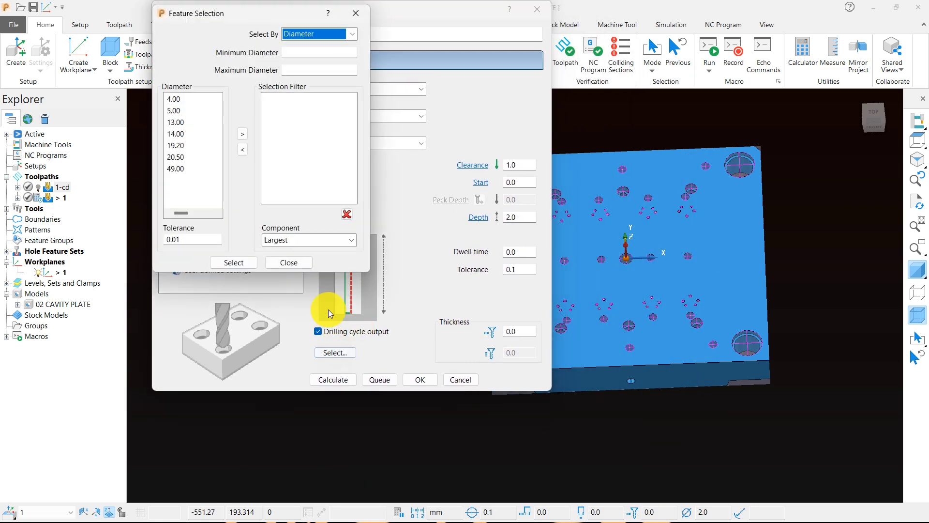
{"action": "left_click", "coordinate": [347, 214]}
{"action": "left_click", "coordinate": [177, 102]}
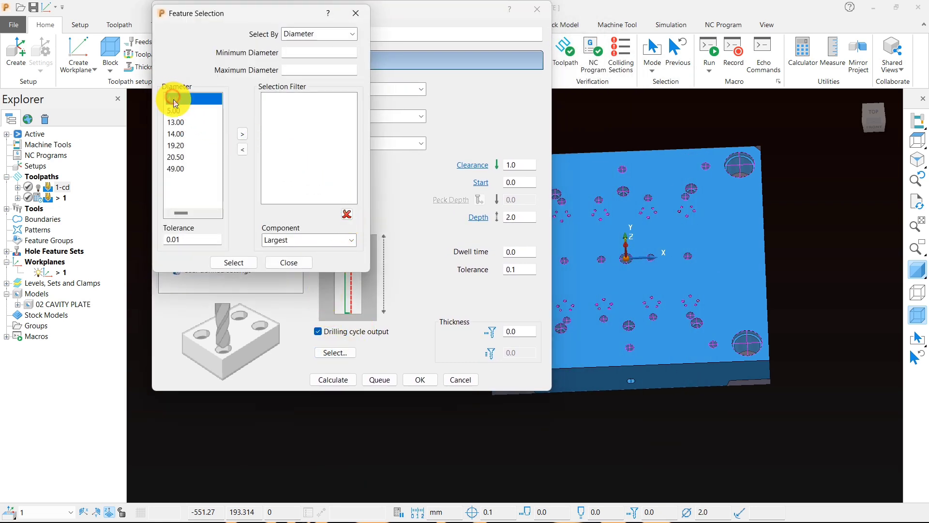
{"action": "left_click", "coordinate": [242, 135]}
Step: Measure the diameter of one of the selected small holes using three points on its edge
{"action": "scroll", "coordinate": [672, 191], "scroll_direction": "up", "scroll_amount": 3}
{"action": "scroll", "coordinate": [671, 191], "scroll_direction": "up", "scroll_amount": 5}
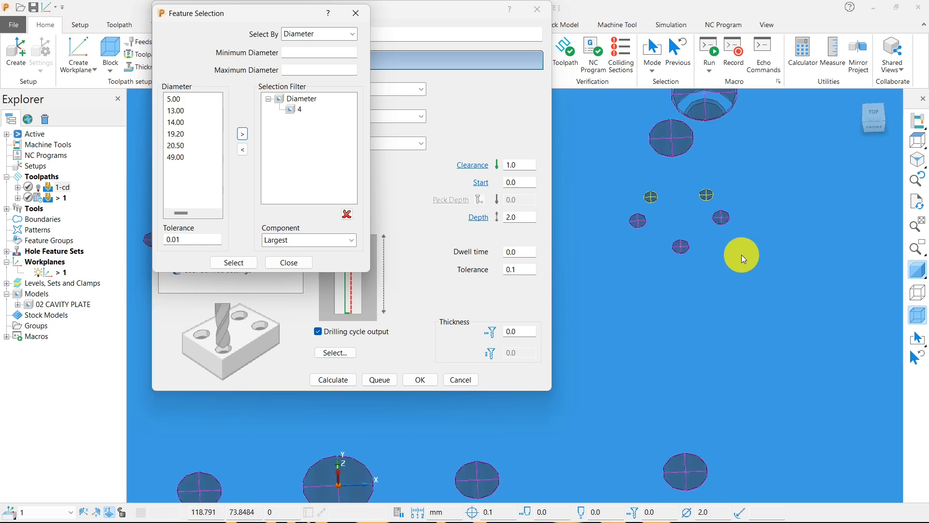
{"action": "scroll", "coordinate": [805, 213], "scroll_direction": "down", "scroll_amount": 5}
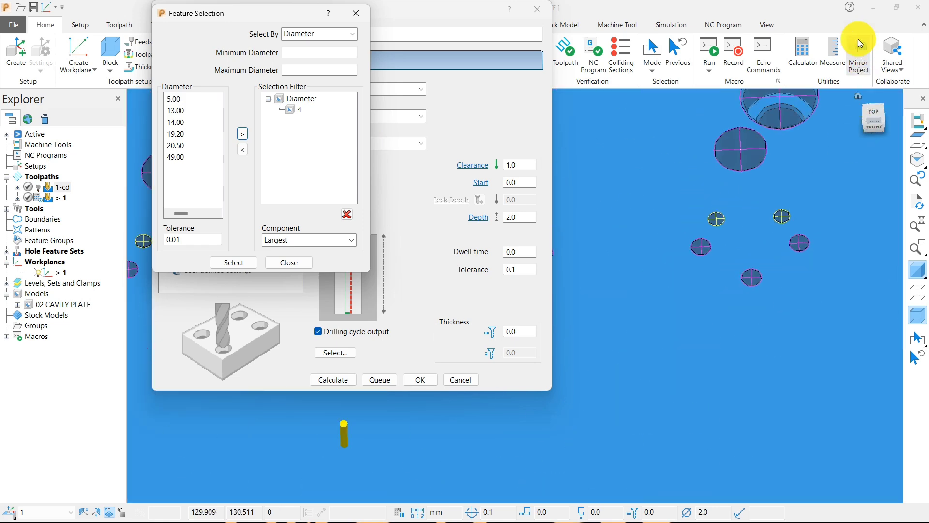
{"action": "left_click", "coordinate": [833, 54]}
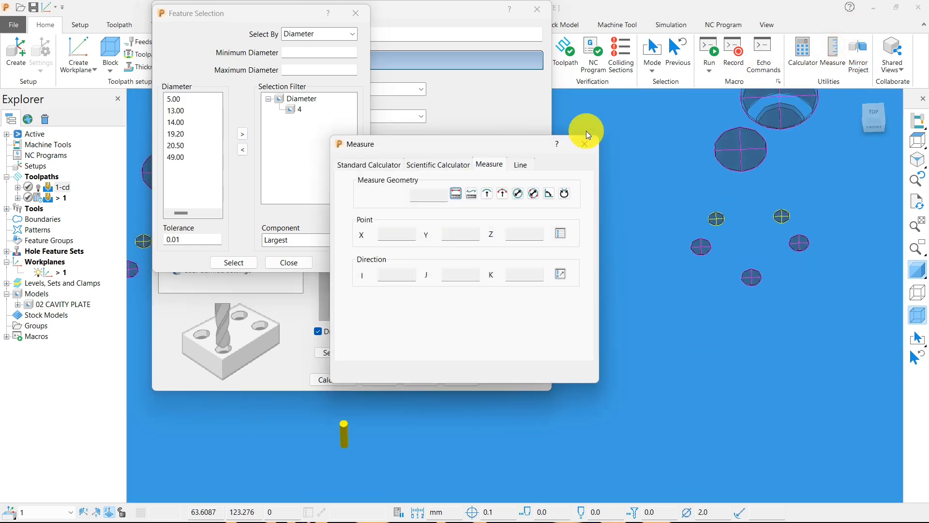
{"action": "left_click", "coordinate": [534, 194]}
{"action": "scroll", "coordinate": [793, 216], "scroll_direction": "up", "scroll_amount": 5}
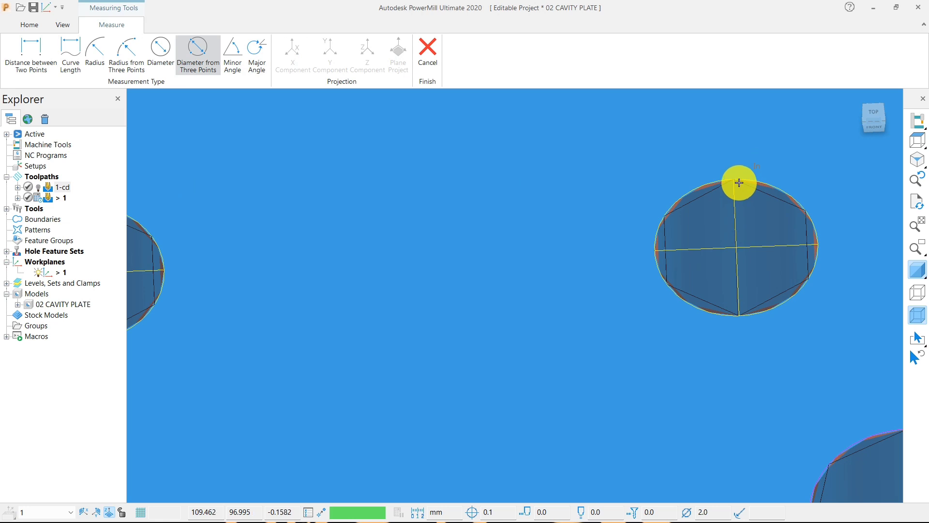
{"action": "left_click", "coordinate": [777, 189]}
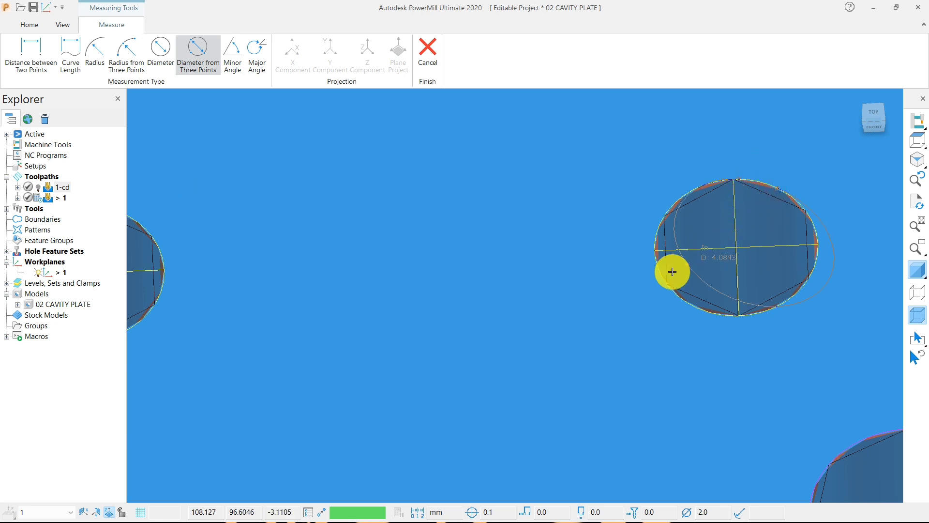
{"action": "left_click", "coordinate": [661, 275]}
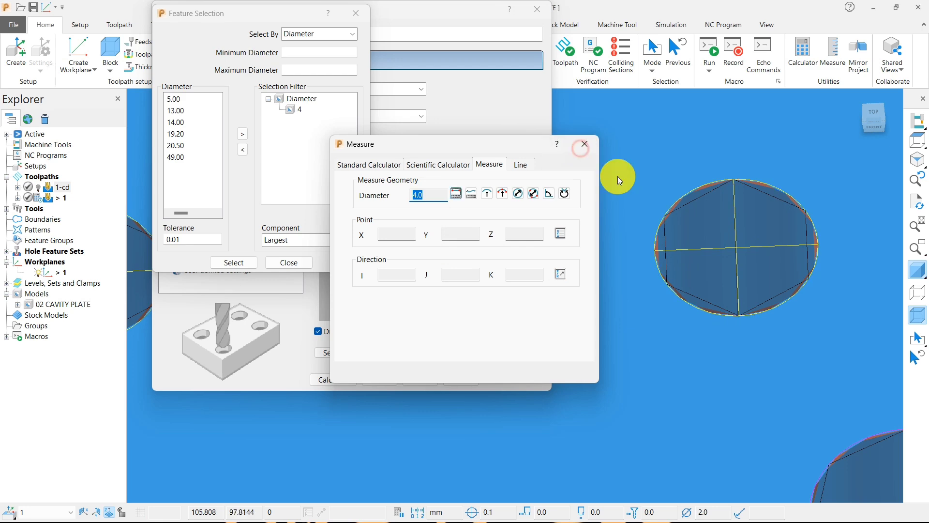
{"action": "scroll", "coordinate": [754, 227], "scroll_direction": "down", "scroll_amount": 10}
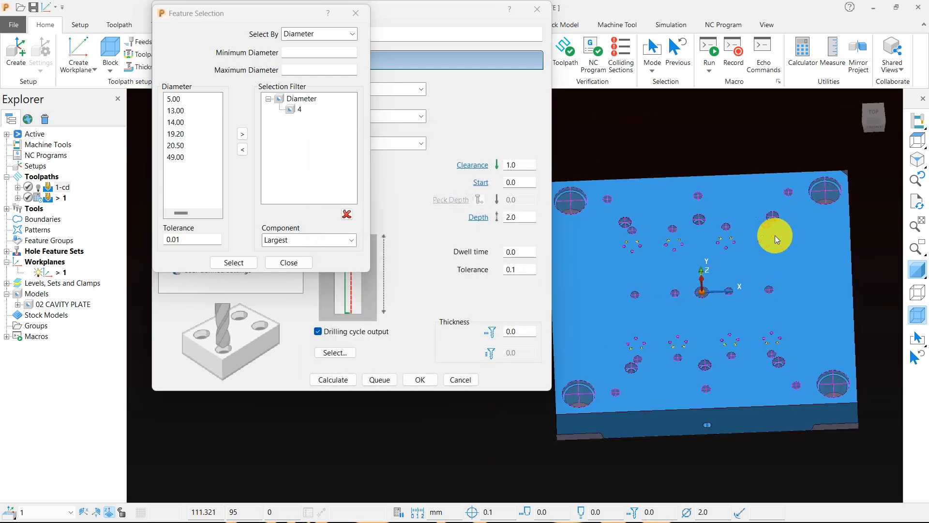
Step: Examine the selected small holes from the plate's top face and from the pocket side, ending in the top view
{"action": "scroll", "coordinate": [775, 236], "scroll_direction": "up", "scroll_amount": 5}
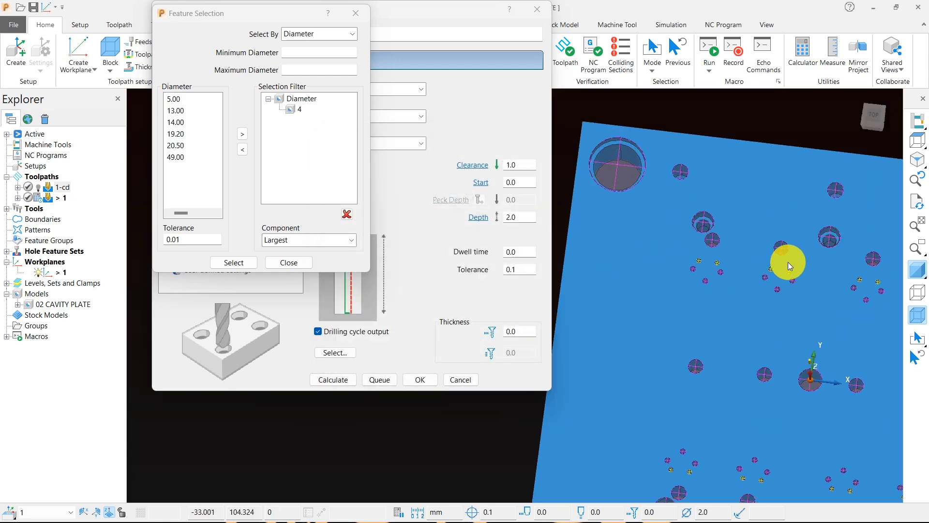
{"action": "scroll", "coordinate": [790, 267], "scroll_direction": "down", "scroll_amount": 3}
{"action": "middle_click_drag", "start_coordinate": [705, 251], "coordinate": [583, 181]}
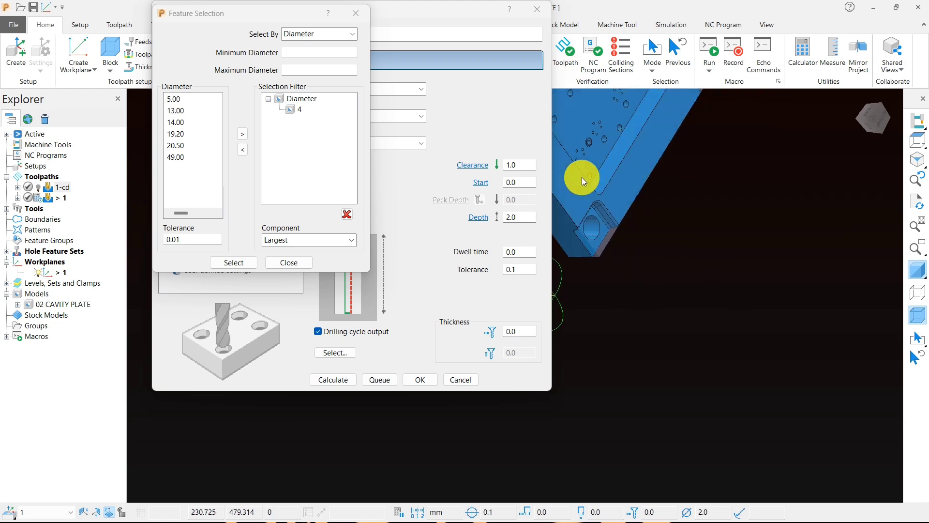
{"action": "scroll", "coordinate": [796, 242], "scroll_direction": "down", "scroll_amount": 5}
{"action": "middle_click_drag", "start_coordinate": [737, 213], "coordinate": [857, 208]}
{"action": "left_click", "coordinate": [917, 141]}
{"action": "scroll", "coordinate": [858, 207], "scroll_direction": "down", "scroll_amount": 4}
{"action": "scroll", "coordinate": [669, 219], "scroll_direction": "up", "scroll_amount": 5}
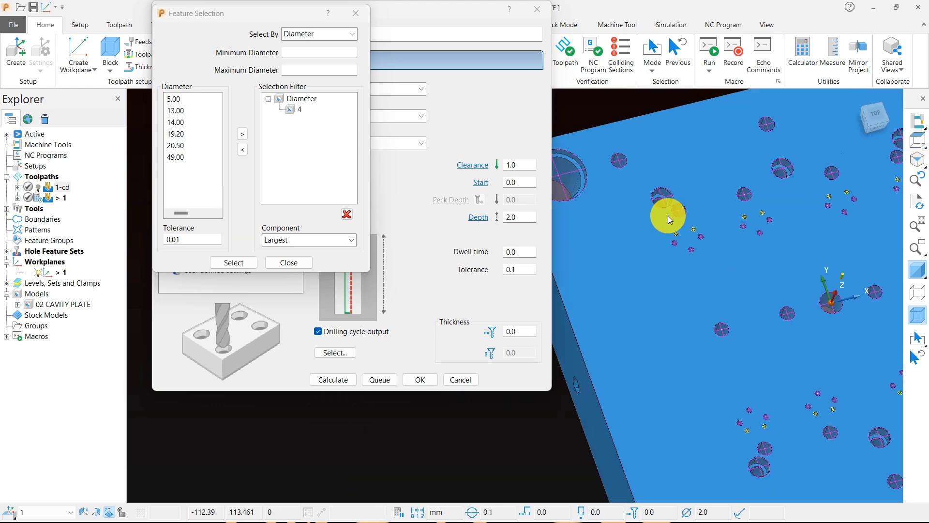
{"action": "scroll", "coordinate": [669, 218], "scroll_direction": "up", "scroll_amount": 3}
{"action": "scroll", "coordinate": [742, 279], "scroll_direction": "down", "scroll_amount": 6}
{"action": "middle_click_drag", "start_coordinate": [742, 275], "coordinate": [661, 184]}
{"action": "scroll", "coordinate": [660, 182], "scroll_direction": "up", "scroll_amount": 4}
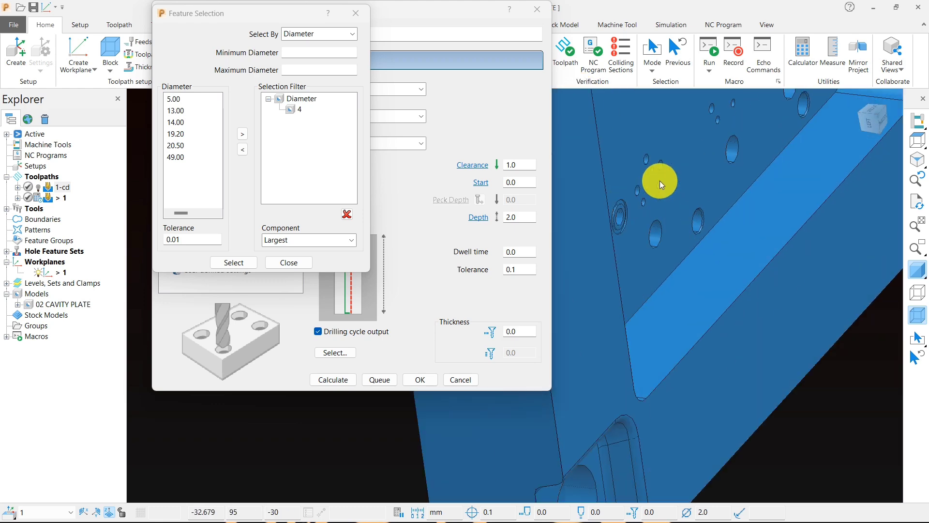
{"action": "scroll", "coordinate": [707, 225], "scroll_direction": "down", "scroll_amount": 5}
{"action": "middle_click_drag", "start_coordinate": [772, 259], "coordinate": [693, 179]}
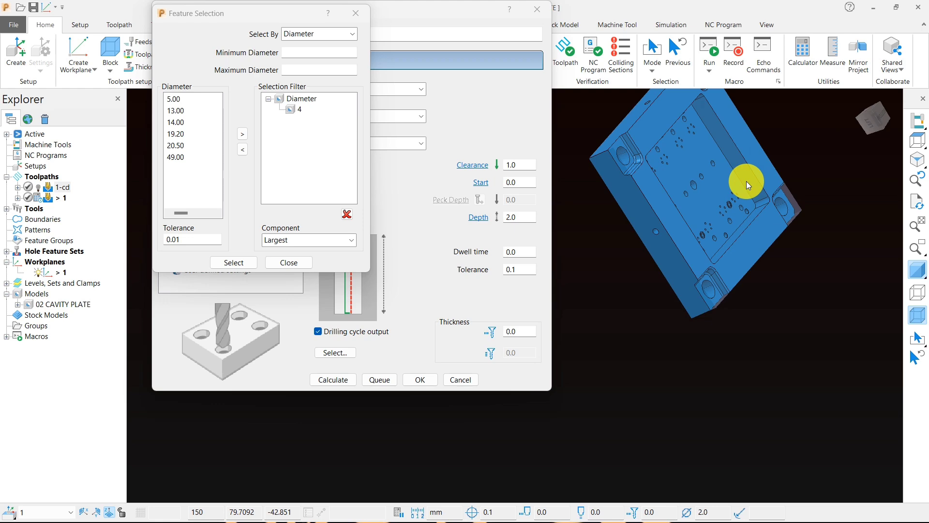
{"action": "left_click", "coordinate": [918, 141]}
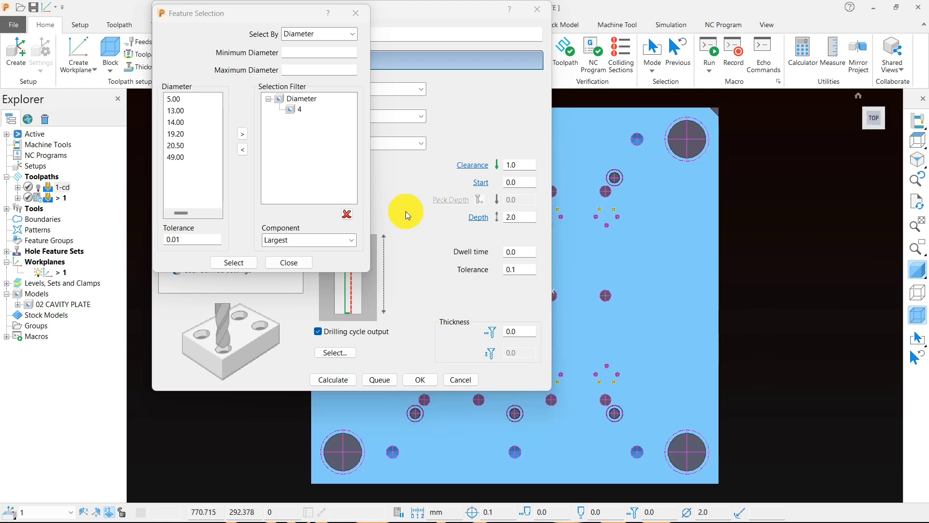
Step: Close the hole feature selection and set the drilling cycle type to Deep drill with the Pre drill operation
{"action": "left_click", "coordinate": [294, 269]}
{"action": "scroll", "coordinate": [720, 252], "scroll_direction": "down", "scroll_amount": 3}
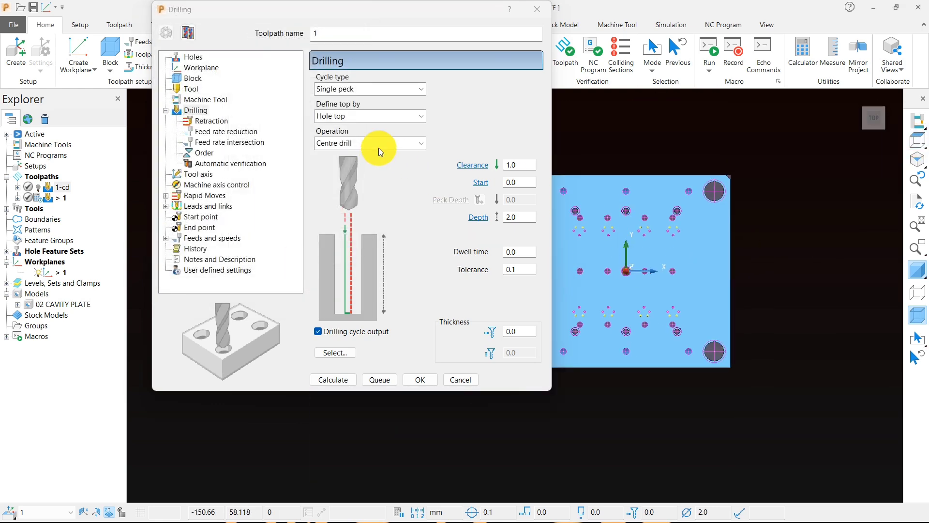
{"action": "left_click", "coordinate": [379, 90]}
{"action": "left_click", "coordinate": [358, 108]}
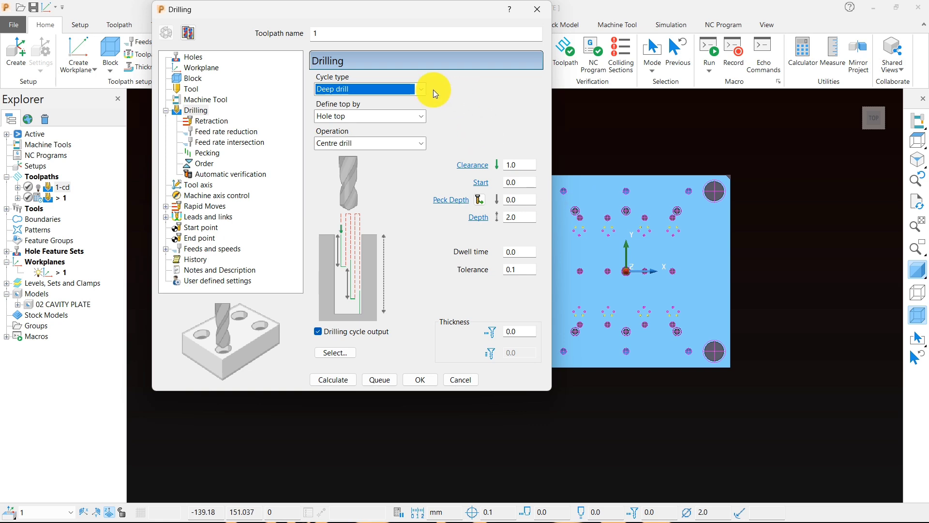
{"action": "left_click", "coordinate": [366, 141]}
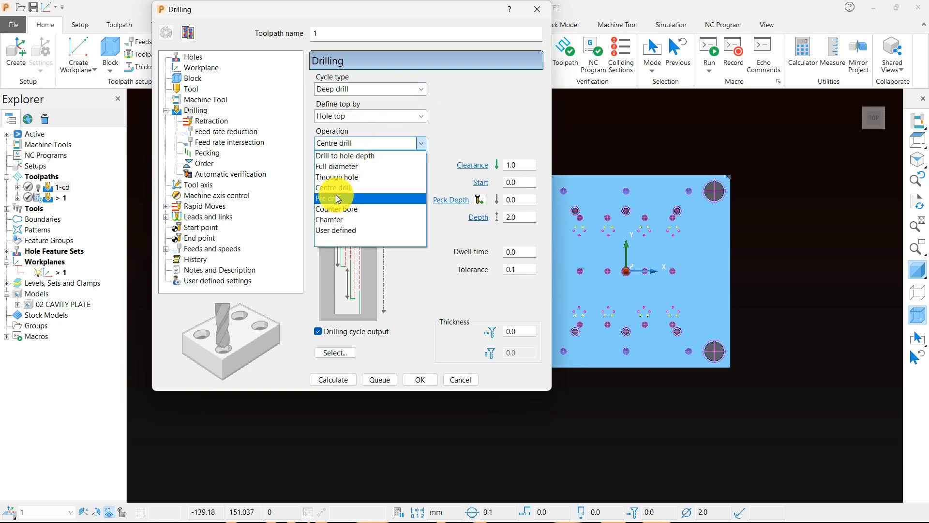
{"action": "left_click", "coordinate": [338, 195]}
Step: Check the holes from the plate's underside and set the drilling depth to 35 and the peck depth to 1
{"action": "middle_click_drag", "start_coordinate": [580, 315], "coordinate": [775, 236]}
{"action": "scroll", "coordinate": [668, 245], "scroll_direction": "up", "scroll_amount": 5}
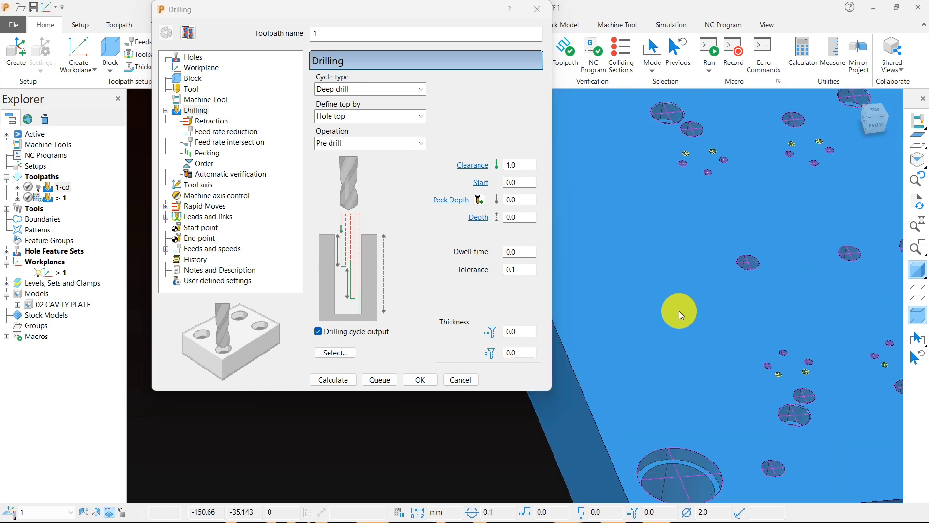
{"action": "scroll", "coordinate": [679, 311], "scroll_direction": "down", "scroll_amount": 5}
{"action": "middle_click_drag", "start_coordinate": [669, 287], "coordinate": [650, 129]}
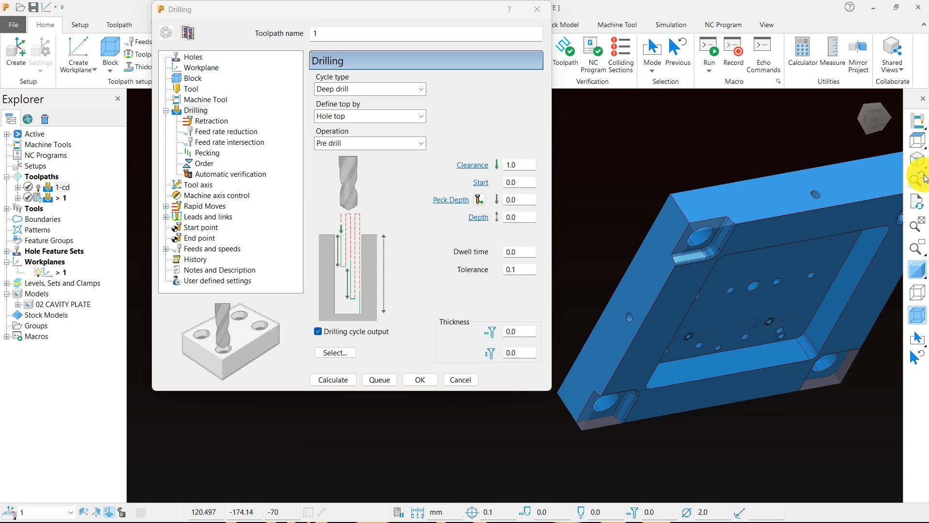
{"action": "left_click", "coordinate": [917, 141]}
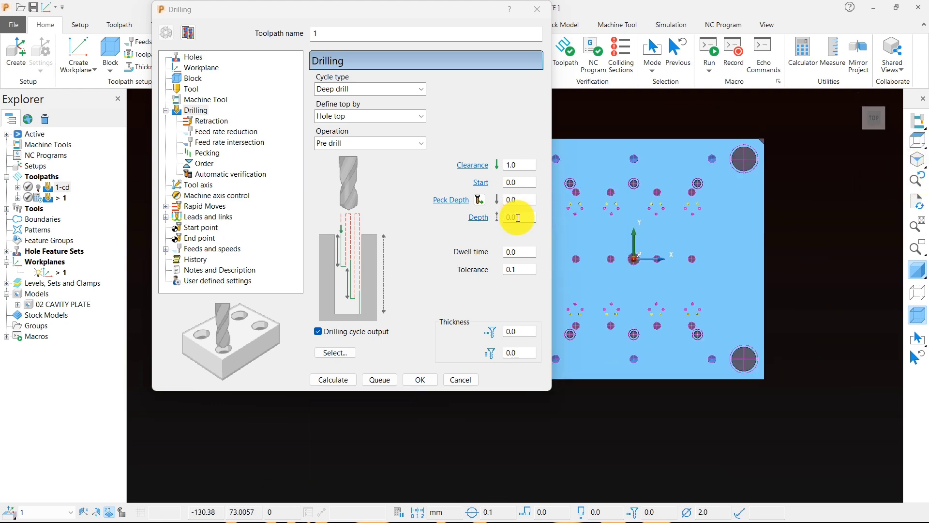
{"action": "left_click", "coordinate": [517, 218]}
{"action": "type", "text": "3"}
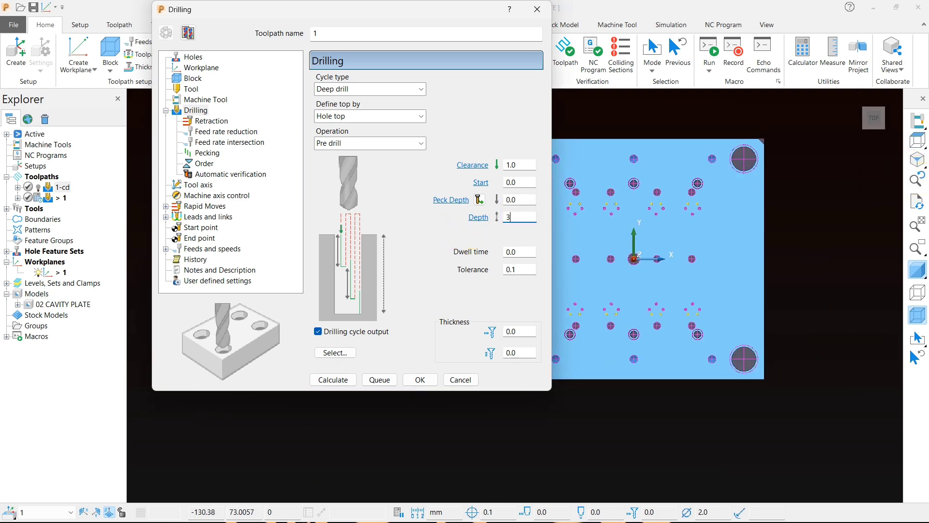
{"action": "type", "text": "5"}
{"action": "left_click", "coordinate": [525, 200]}
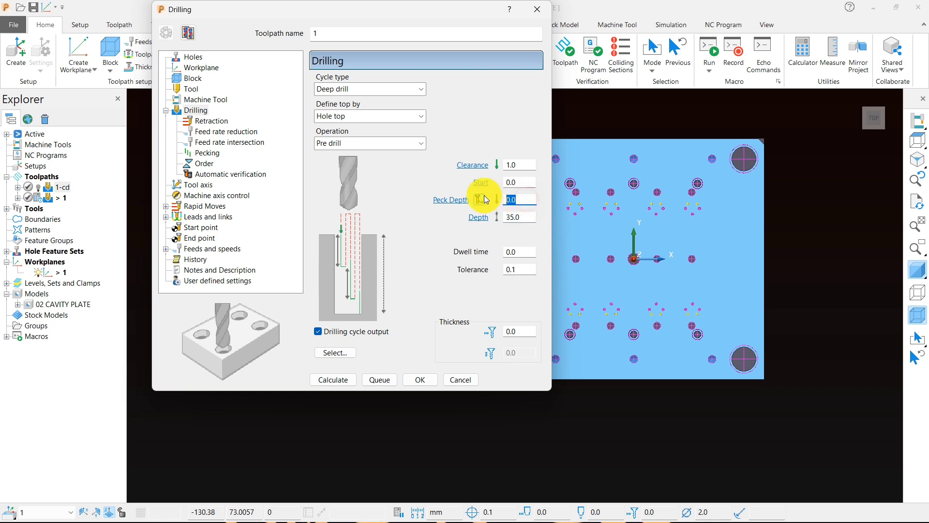
{"action": "type", "text": "1"}
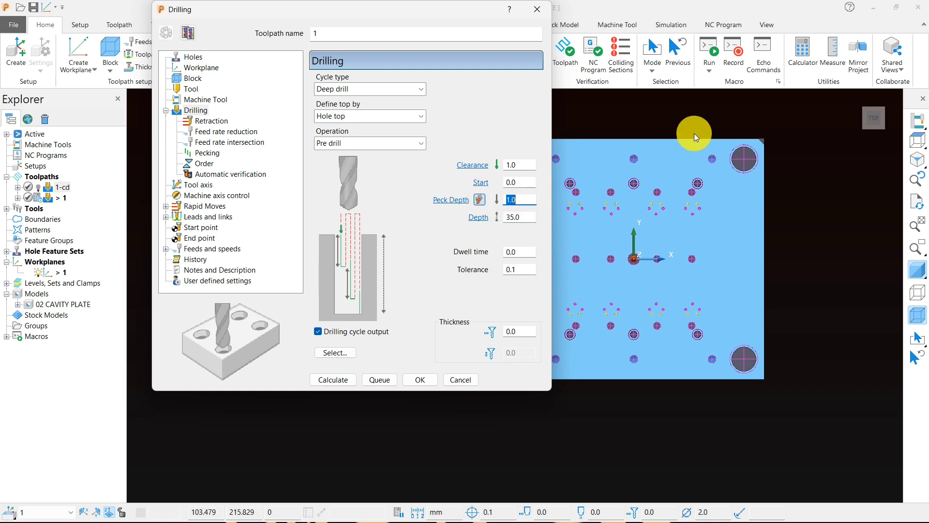
Step: Reselect the holes to drill by clearing the feature filter and adding the 4.00 diameter again
{"action": "left_click", "coordinate": [729, 125]}
{"action": "scroll", "coordinate": [817, 223], "scroll_direction": "down", "scroll_amount": 3}
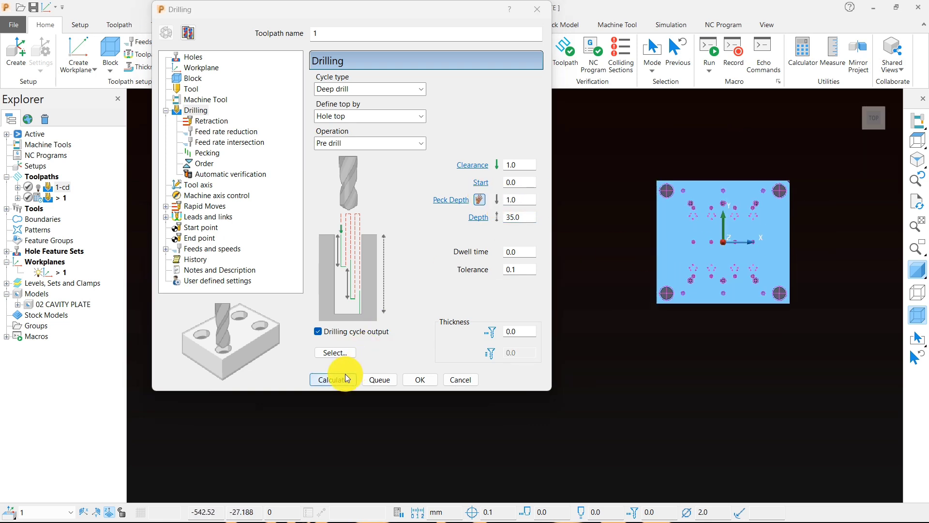
{"action": "middle_click_drag", "start_coordinate": [592, 305], "coordinate": [648, 252]}
{"action": "left_click", "coordinate": [332, 353]}
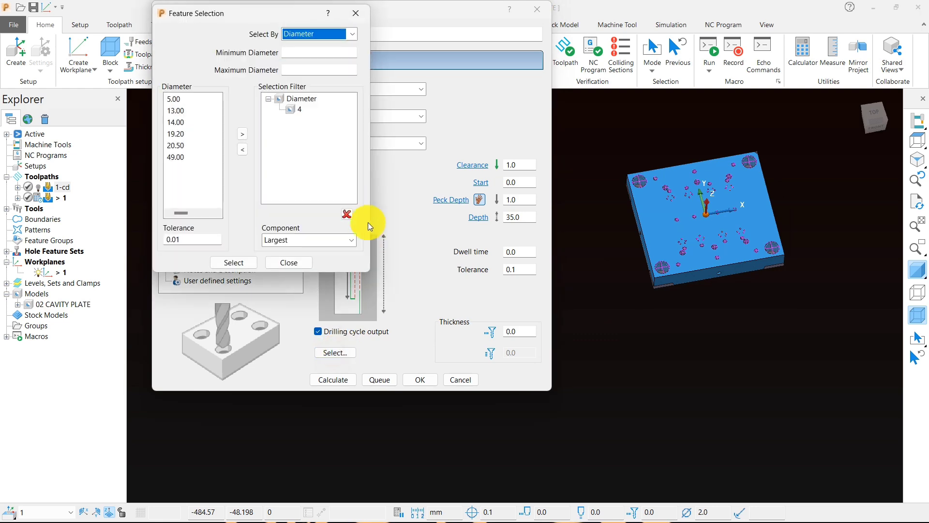
{"action": "left_click", "coordinate": [173, 99]}
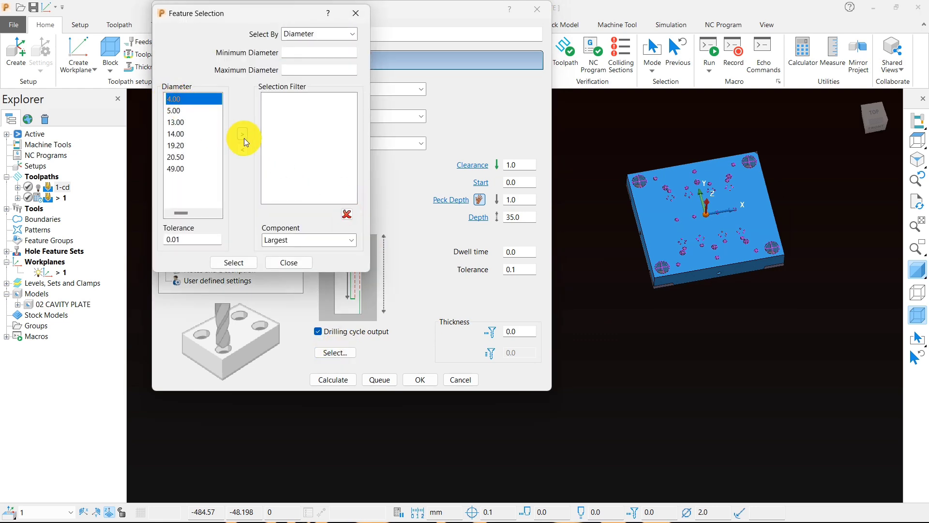
{"action": "left_click", "coordinate": [243, 135]}
{"action": "left_click", "coordinate": [290, 262]}
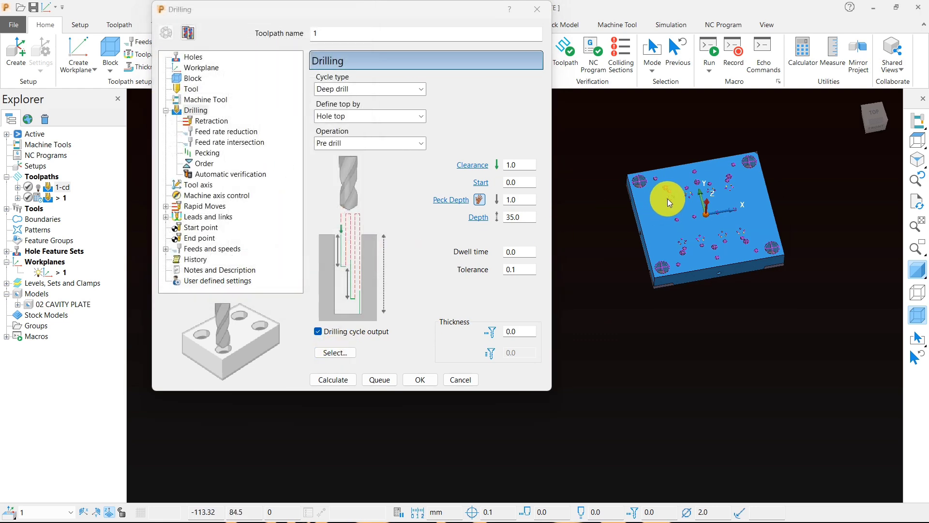
Step: Move the drilling settings clear of the plate and examine the selected 4 mm holes across its top face
{"action": "scroll", "coordinate": [670, 198], "scroll_direction": "up", "scroll_amount": 5}
{"action": "scroll", "coordinate": [706, 189], "scroll_direction": "down", "scroll_amount": 5}
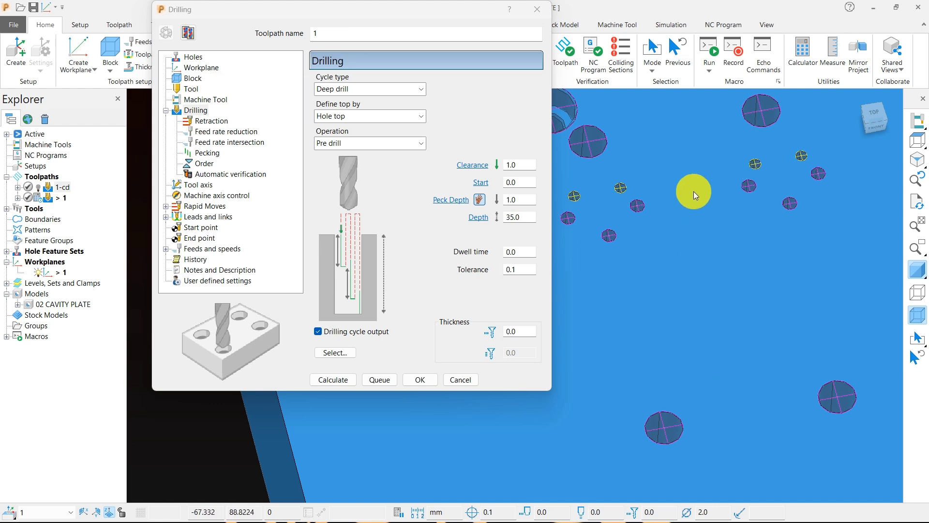
{"action": "left_click_drag", "start_coordinate": [412, 12], "coordinate": [250, 12]}
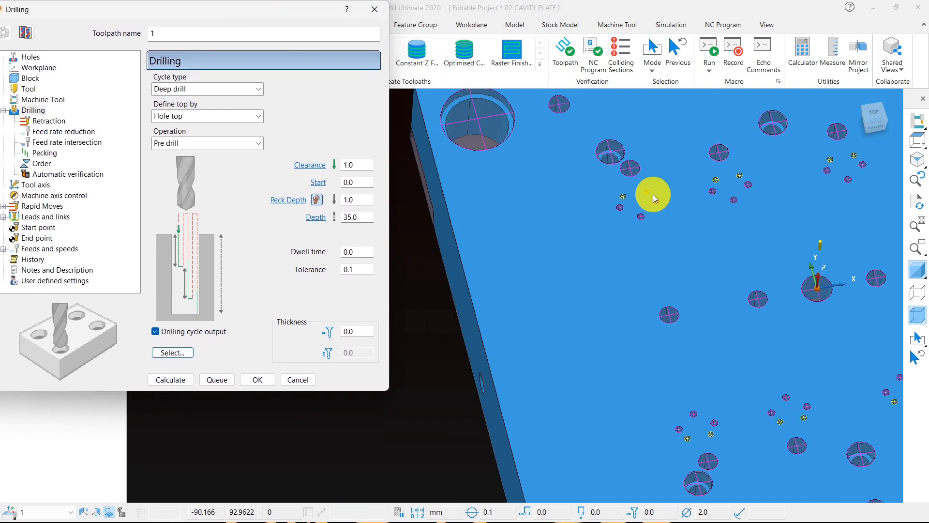
{"action": "scroll", "coordinate": [696, 233], "scroll_direction": "down", "scroll_amount": 5}
{"action": "scroll", "coordinate": [742, 199], "scroll_direction": "up", "scroll_amount": 5}
{"action": "scroll", "coordinate": [780, 193], "scroll_direction": "down", "scroll_amount": 4}
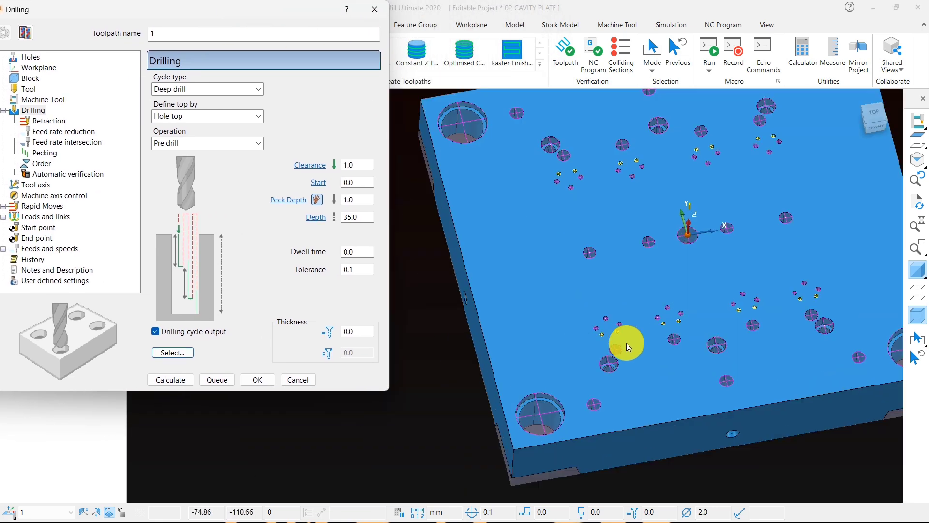
{"action": "scroll", "coordinate": [624, 342], "scroll_direction": "up", "scroll_amount": 8}
{"action": "scroll", "coordinate": [624, 315], "scroll_direction": "down", "scroll_amount": 5}
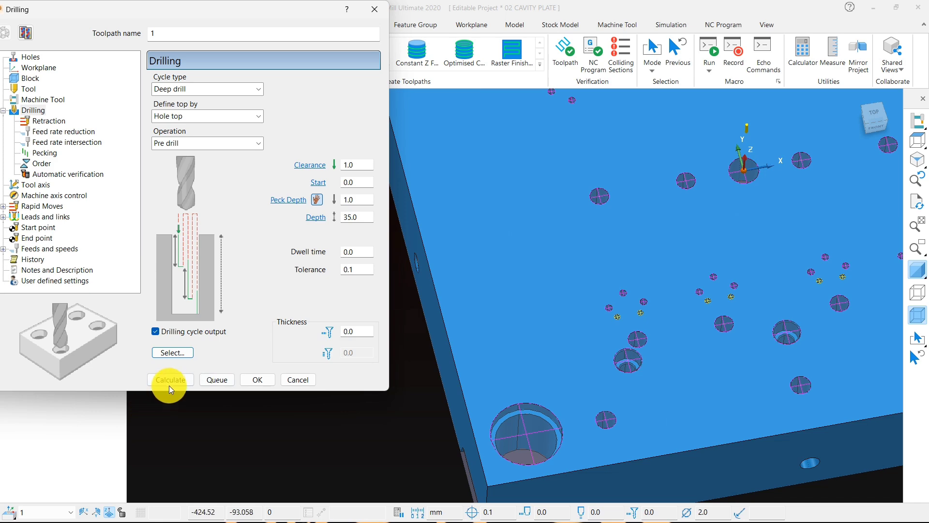
Step: Calculate the deep drilling toolpath for the 4 mm holes, close its settings and view the plate at an angle
{"action": "left_click", "coordinate": [181, 384]}
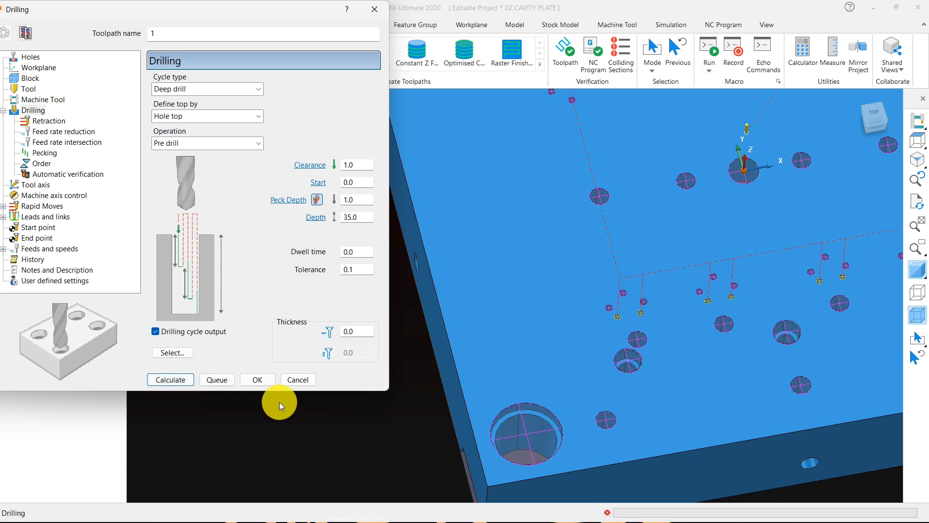
{"action": "left_click", "coordinate": [298, 382]}
{"action": "scroll", "coordinate": [466, 341], "scroll_direction": "down", "scroll_amount": 5}
{"action": "middle_click_drag", "start_coordinate": [466, 340], "coordinate": [484, 271]}
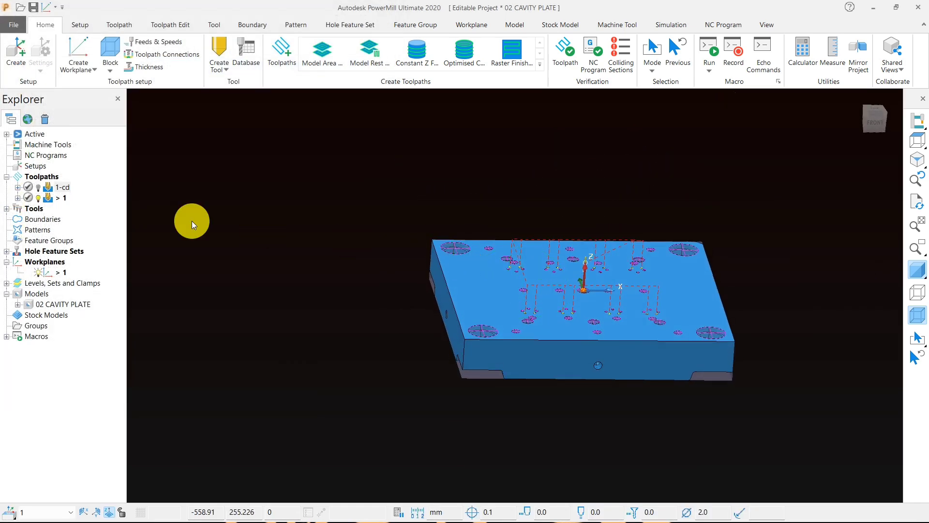
Step: Rename the calculated deep drilling toolpath as 2-4-drill
{"action": "left_click", "coordinate": [59, 197]}
{"action": "left_click", "coordinate": [59, 198]}
{"action": "type", "text": "2"}
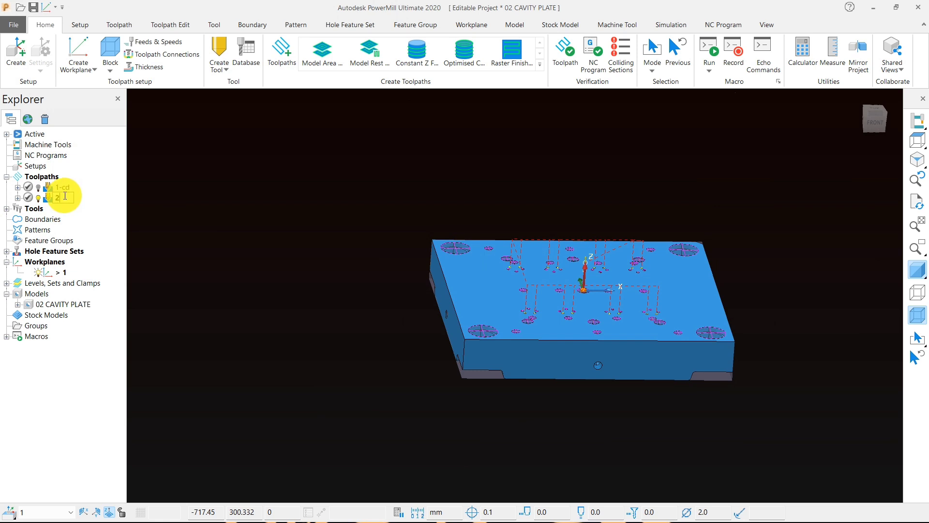
{"action": "type", "text": "-"}
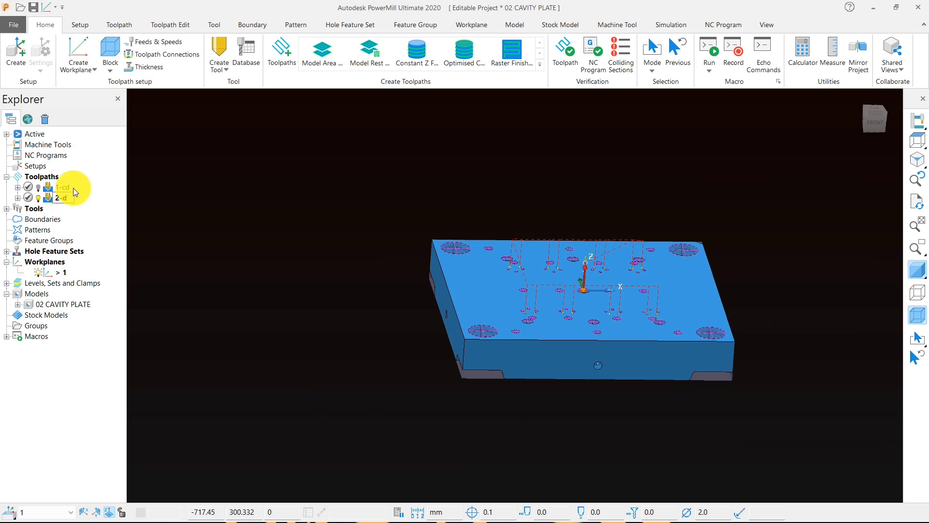
{"action": "type", "text": "4-"}
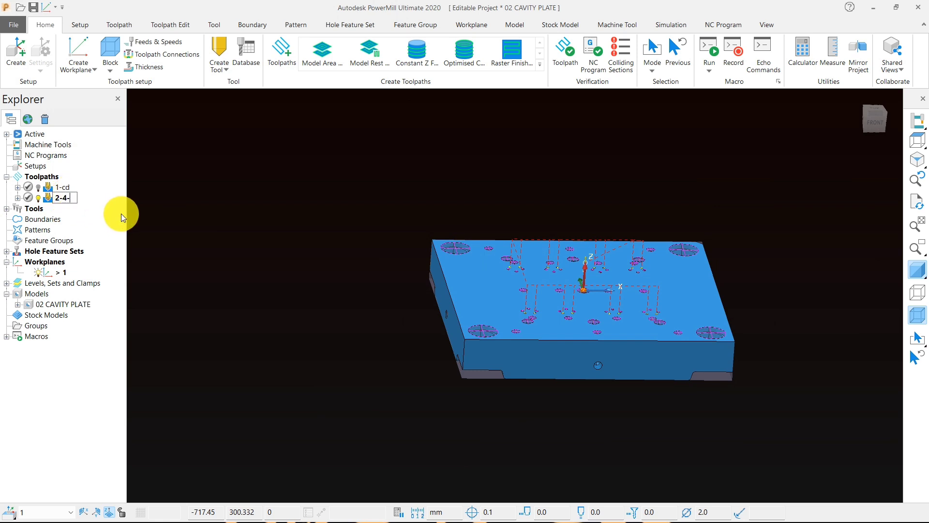
{"action": "type", "text": "drill"}
{"action": "left_click", "coordinate": [291, 242]}
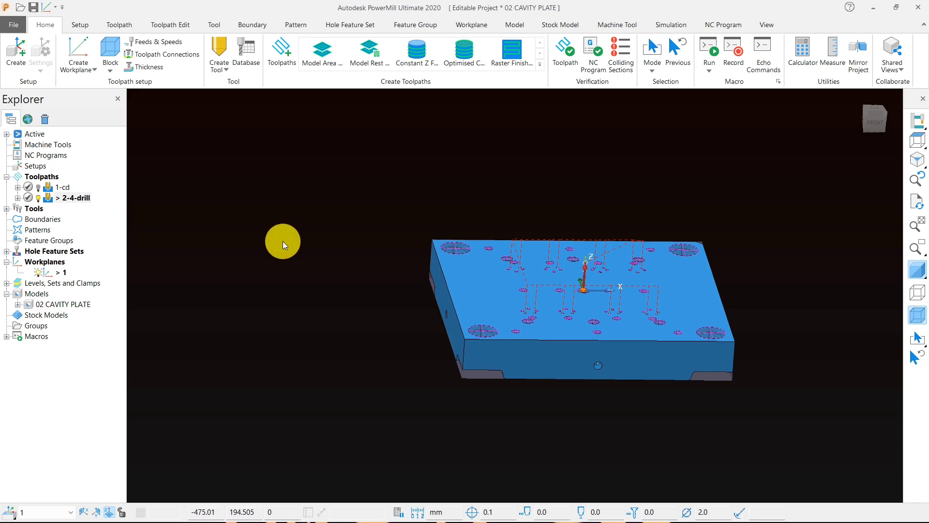
Step: Copy the 2-4-drill toolpath with the plate seen from above and rename the copy as 3-4-drill_1
{"action": "middle_click_drag", "start_coordinate": [389, 240], "coordinate": [405, 290]}
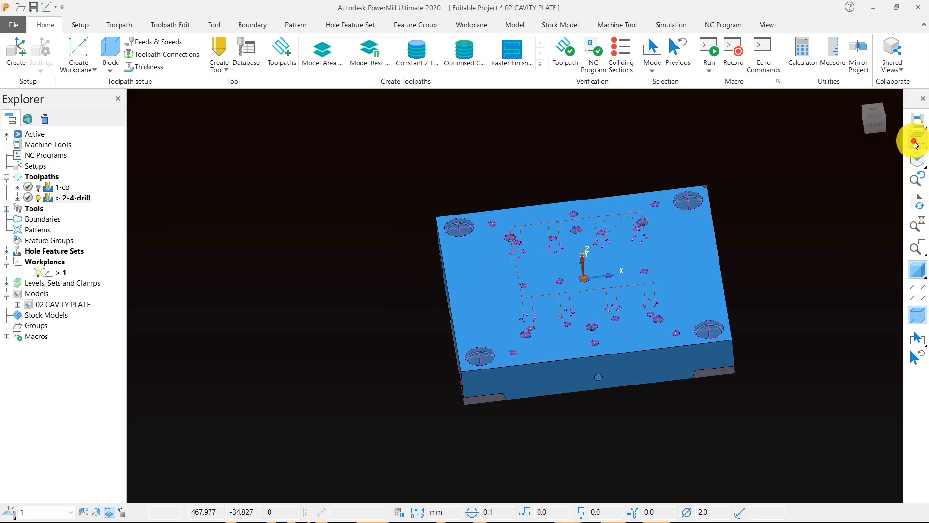
{"action": "left_click", "coordinate": [916, 141]}
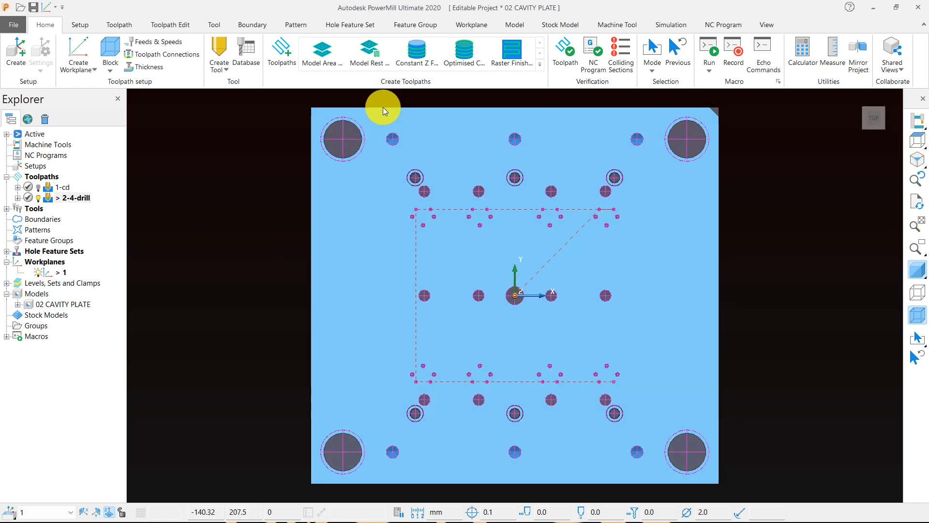
{"action": "right_click", "coordinate": [77, 197]}
{"action": "mouse_move", "coordinate": [209, 467]}
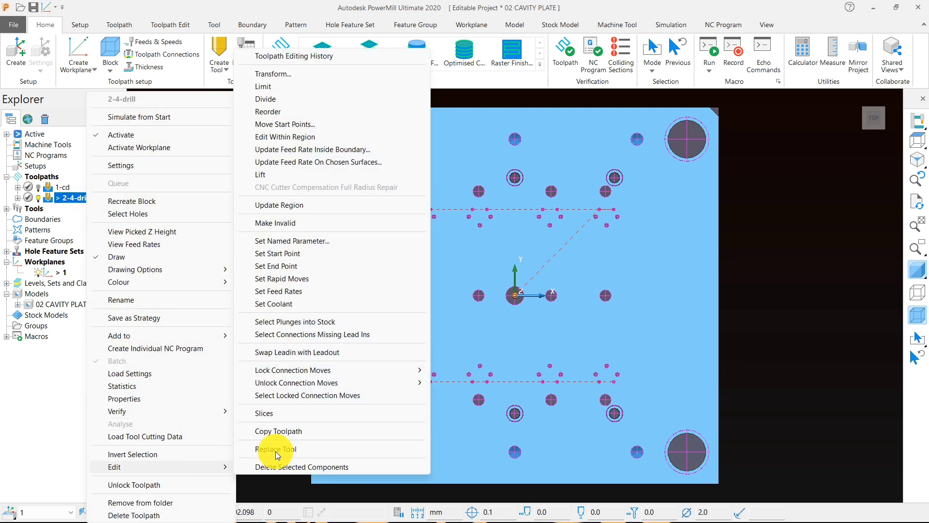
{"action": "left_click", "coordinate": [277, 431]}
{"action": "double_click", "coordinate": [66, 208]}
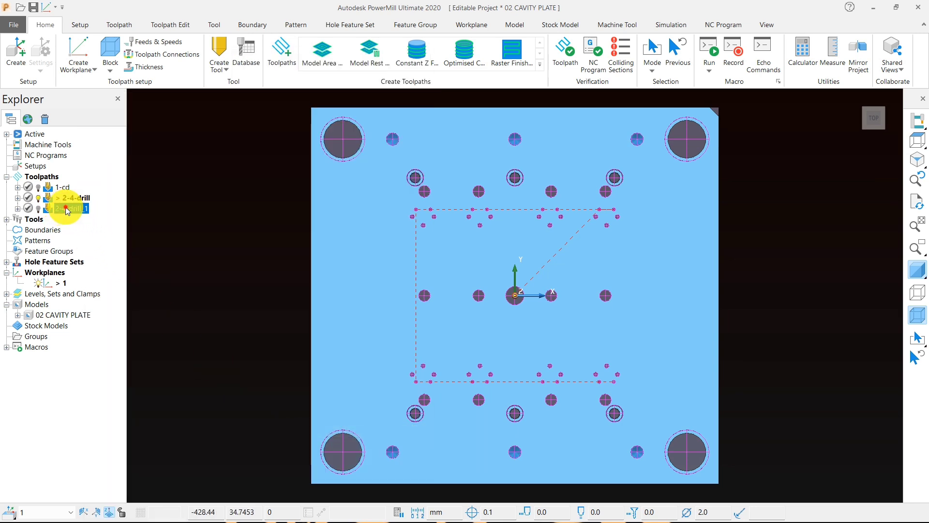
{"action": "left_click", "coordinate": [57, 209]}
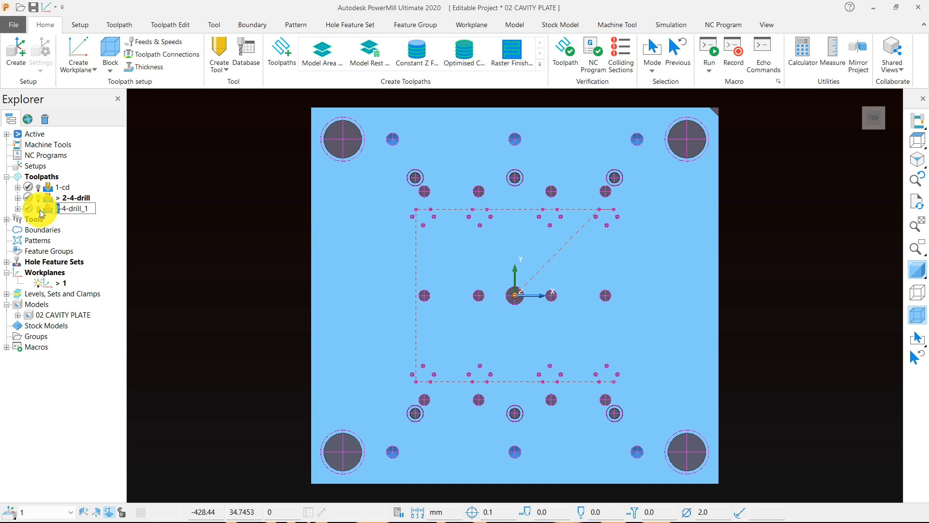
{"action": "type", "text": "3"}
{"action": "key", "text": "Return"}
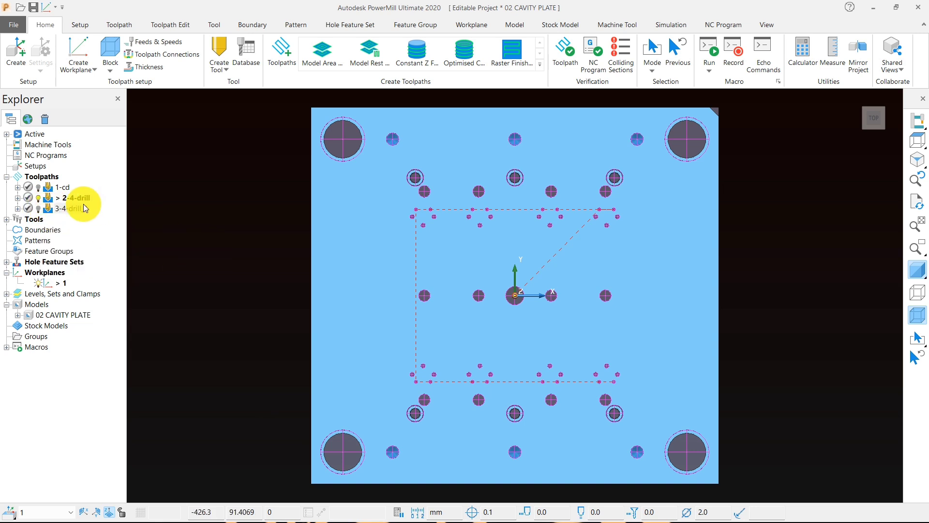
Step: Activate the 3-4-drill_1 toolpath and open its drilling settings for editing, moved clear of the plate
{"action": "right_click", "coordinate": [70, 208]}
{"action": "left_click", "coordinate": [106, 135]}
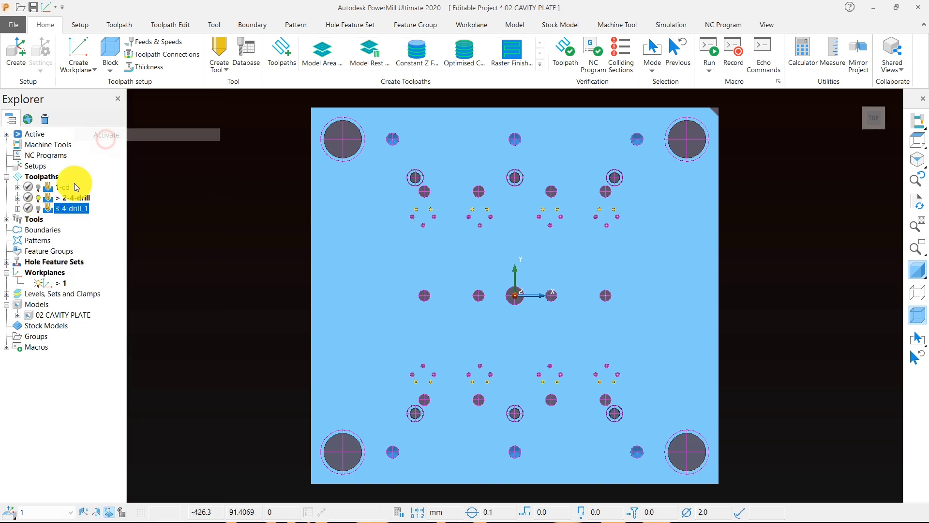
{"action": "right_click", "coordinate": [67, 212]}
{"action": "left_click", "coordinate": [237, 189]}
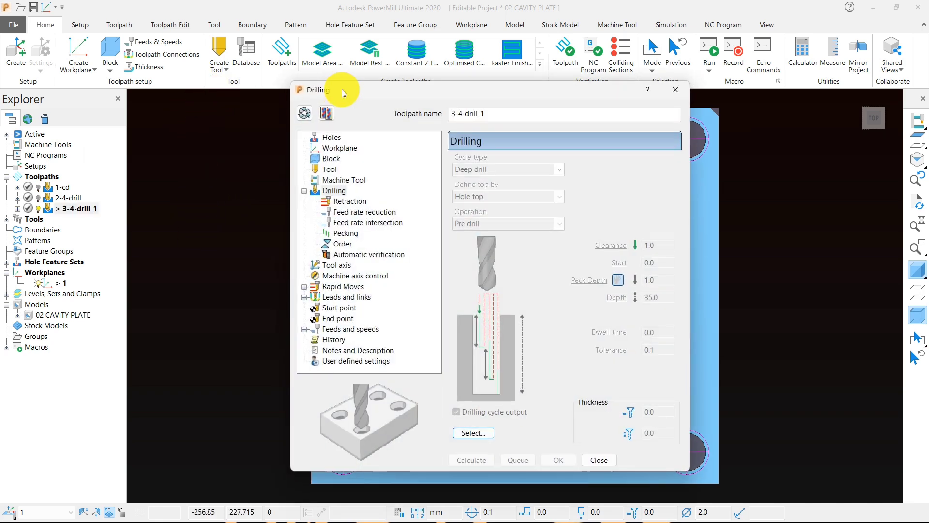
{"action": "left_click_drag", "start_coordinate": [341, 89], "coordinate": [56, 9]}
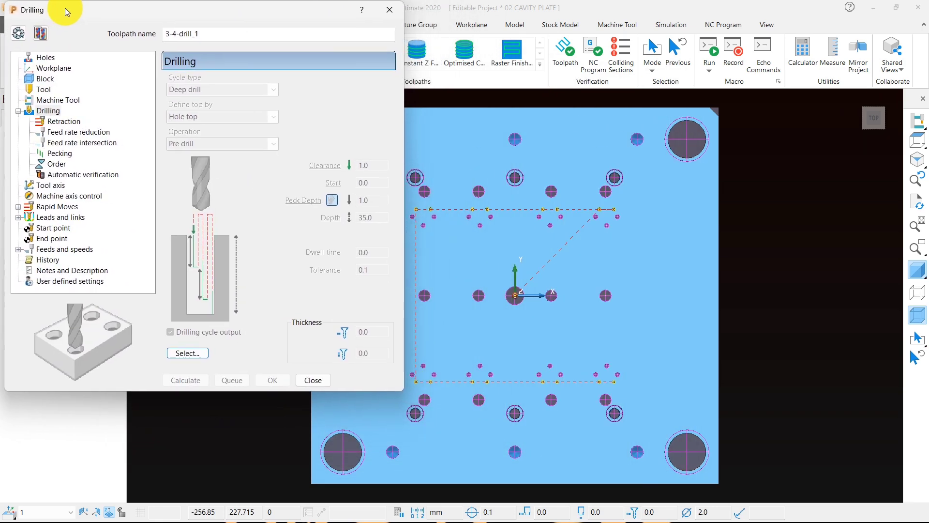
Step: Select the 5 mm holes by replacing the feature filter with the 5.00 diameter and check them from the plate's underside
{"action": "left_click", "coordinate": [188, 353]}
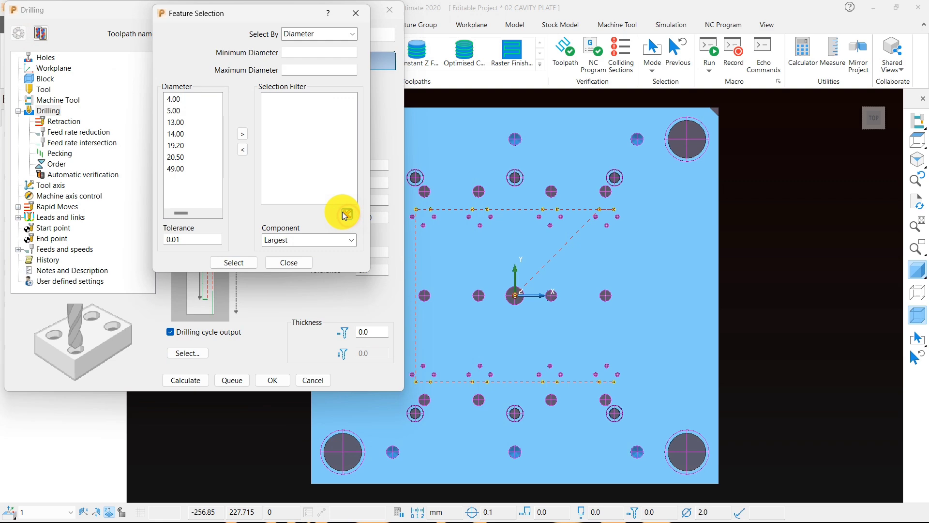
{"action": "left_click", "coordinate": [175, 111]}
{"action": "left_click", "coordinate": [242, 133]}
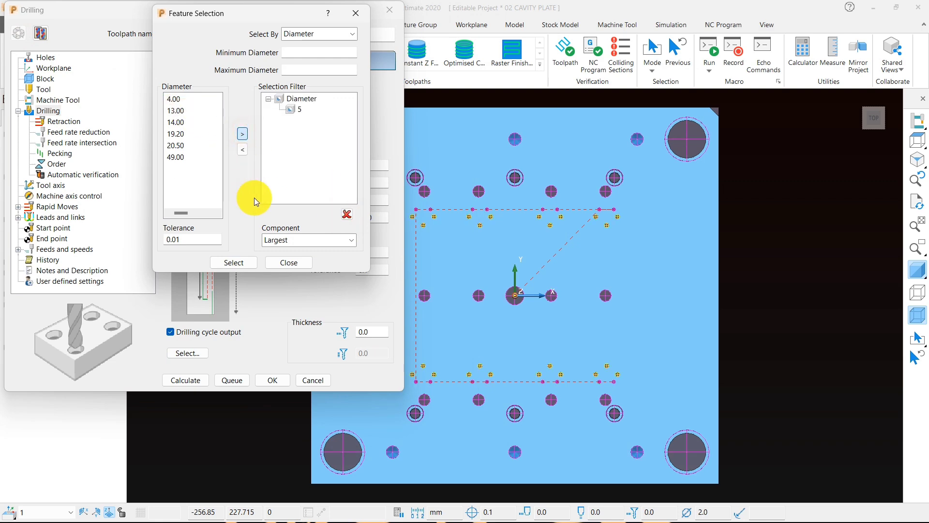
{"action": "left_click", "coordinate": [291, 262]}
{"action": "scroll", "coordinate": [689, 255], "scroll_direction": "down", "scroll_amount": 2}
{"action": "middle_click_drag", "start_coordinate": [545, 302], "coordinate": [525, 140]}
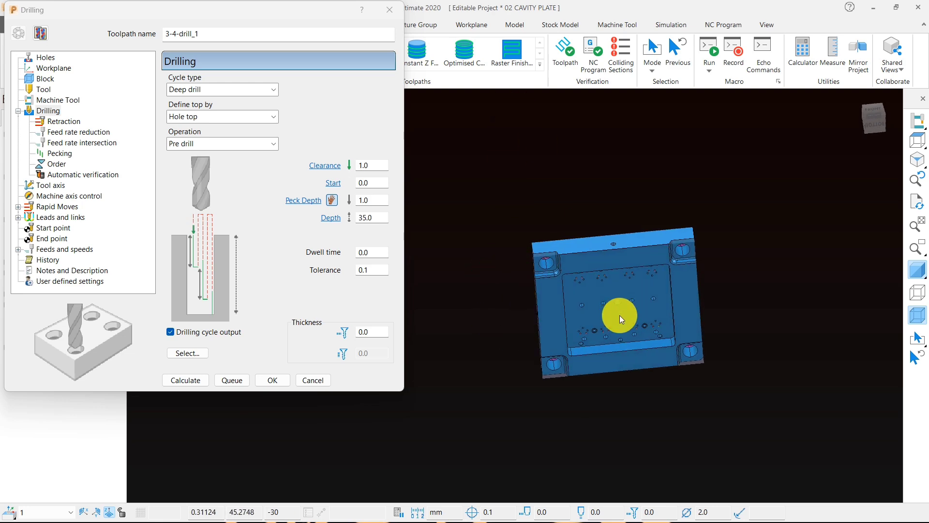
{"action": "scroll", "coordinate": [620, 315], "scroll_direction": "up", "scroll_amount": 5}
{"action": "middle_click_drag", "start_coordinate": [559, 239], "coordinate": [490, 280]}
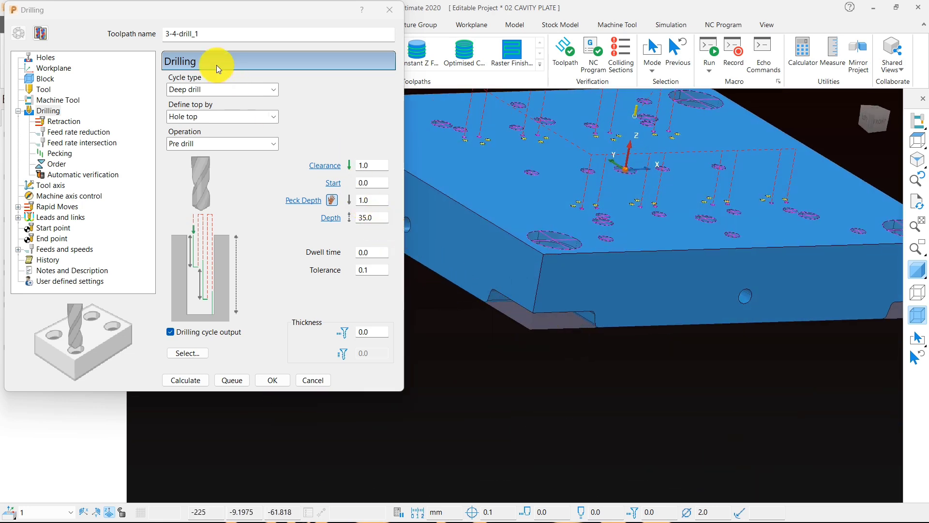
Step: Rename the toolpath as 3-5-drill in its drilling settings and calculate it
{"action": "left_click", "coordinate": [177, 32]}
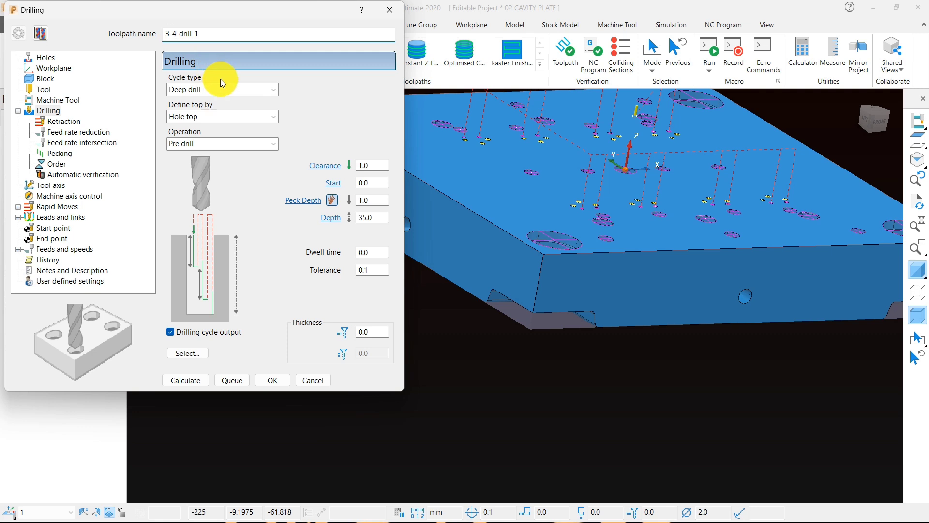
{"action": "key", "text": "BackSpace"}
{"action": "type", "text": "5"}
{"action": "left_click", "coordinate": [235, 33]}
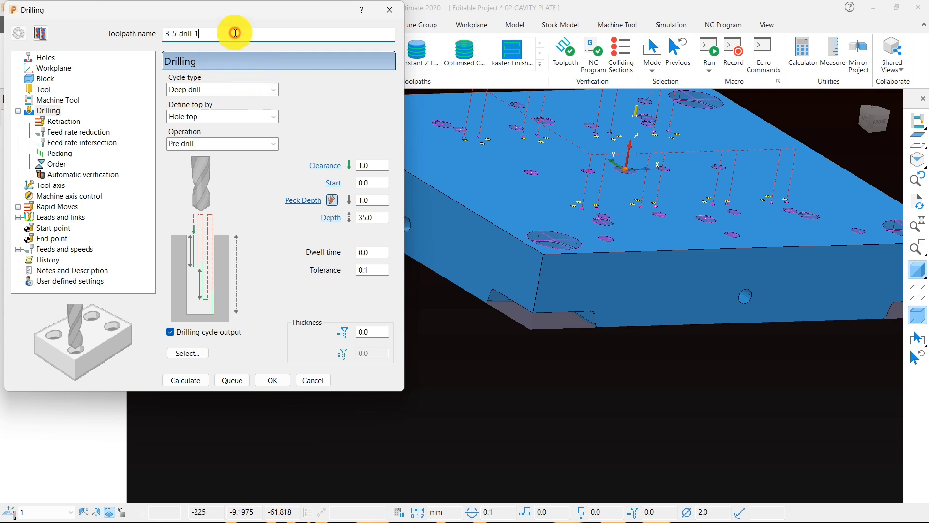
{"action": "key", "text": "BackSpace"}
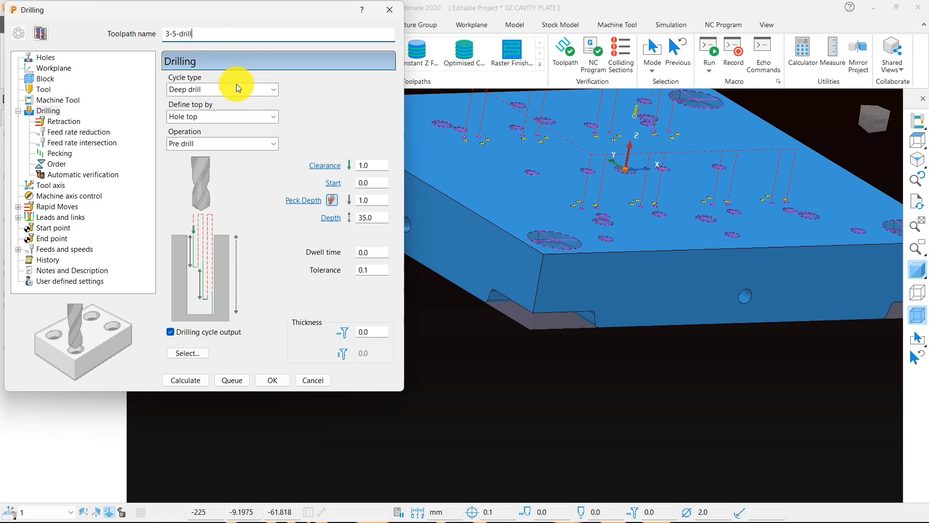
{"action": "left_click", "coordinate": [206, 382]}
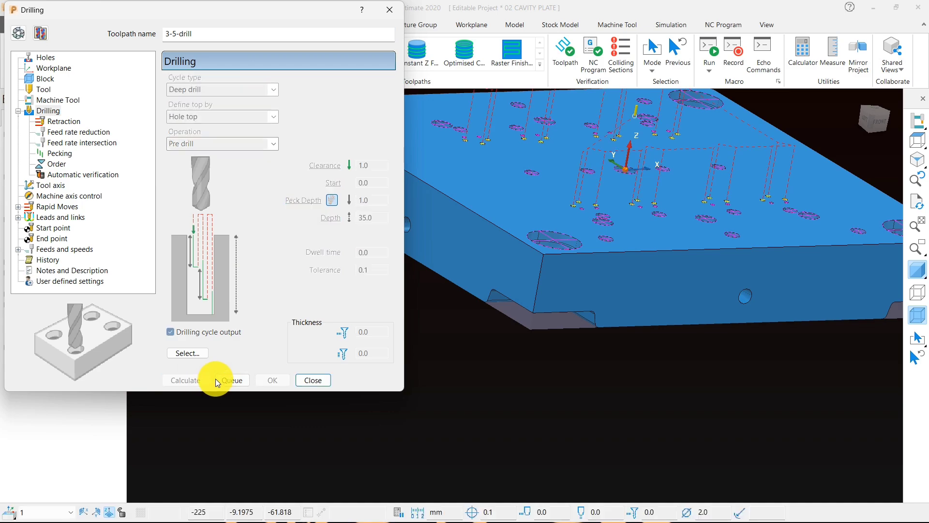
{"action": "left_click", "coordinate": [313, 379]}
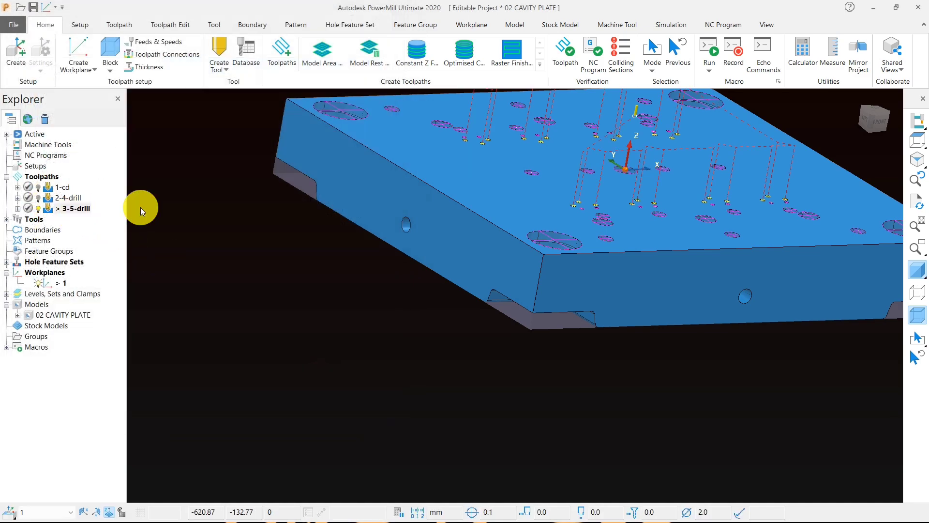
Step: Examine the 3-5-drill toolpath's moves over the 5 mm holes, up close and across the whole plate
{"action": "scroll", "coordinate": [420, 355], "scroll_direction": "down", "scroll_amount": 3}
{"action": "middle_click_drag", "start_coordinate": [419, 356], "coordinate": [559, 297]}
{"action": "scroll", "coordinate": [500, 192], "scroll_direction": "up", "scroll_amount": 2}
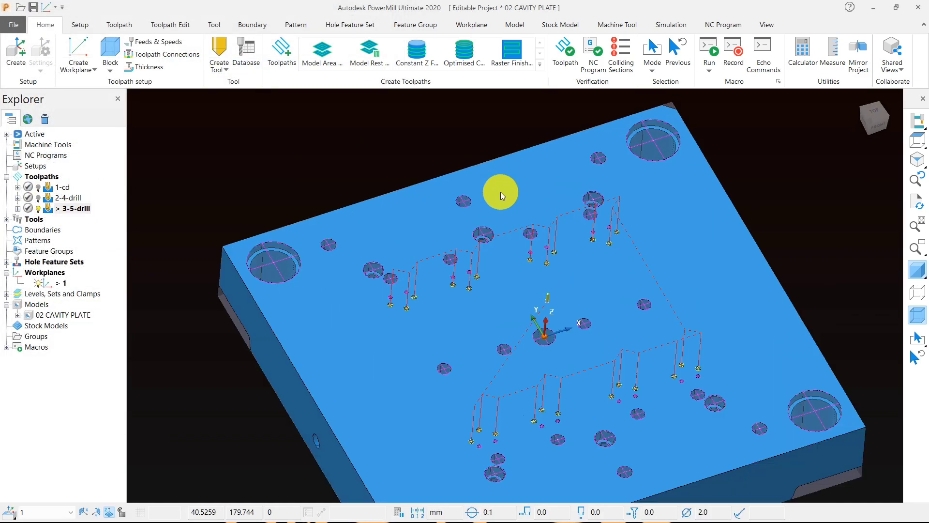
{"action": "middle_click_drag", "start_coordinate": [504, 231], "coordinate": [472, 325]}
{"action": "scroll", "coordinate": [405, 294], "scroll_direction": "up", "scroll_amount": 5}
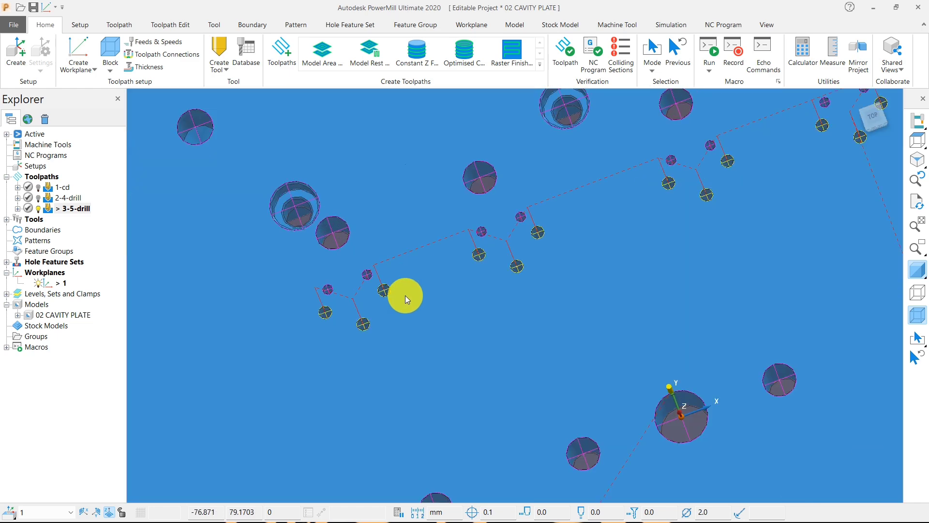
{"action": "scroll", "coordinate": [374, 241], "scroll_direction": "down", "scroll_amount": 3}
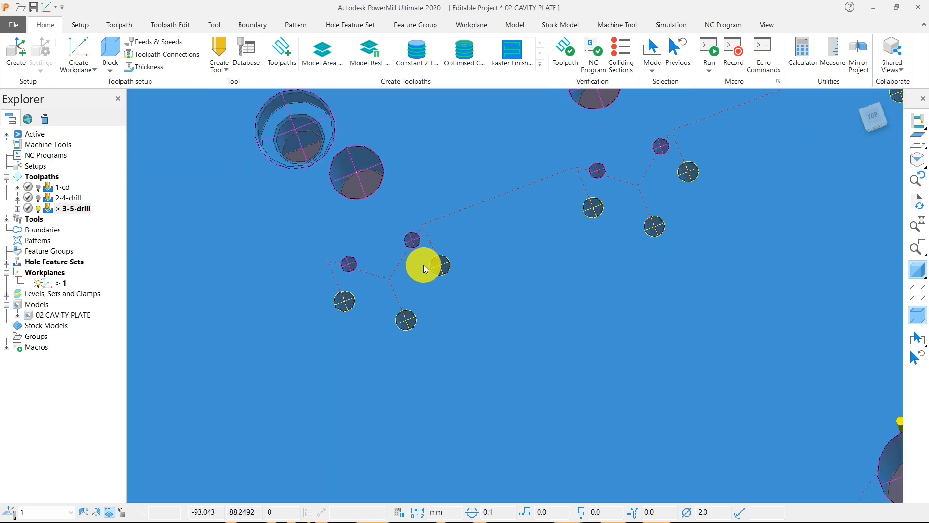
{"action": "scroll", "coordinate": [556, 198], "scroll_direction": "down", "scroll_amount": 3}
{"action": "scroll", "coordinate": [547, 232], "scroll_direction": "down", "scroll_amount": 5}
{"action": "middle_click_drag", "start_coordinate": [548, 232], "coordinate": [568, 344]}
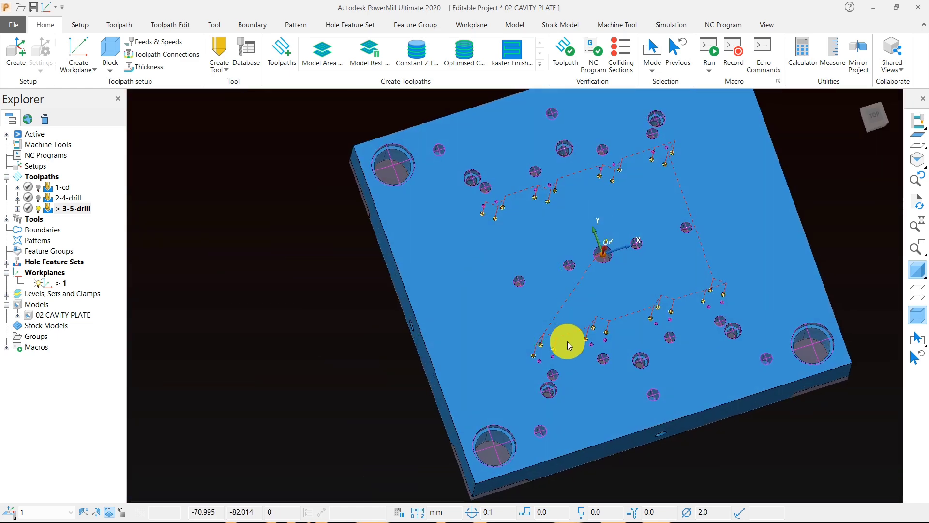
Step: Copy the 3-5-drill toolpath and open the copy's drilling settings for editing
{"action": "right_click", "coordinate": [73, 213]}
{"action": "mouse_move", "coordinate": [203, 467]}
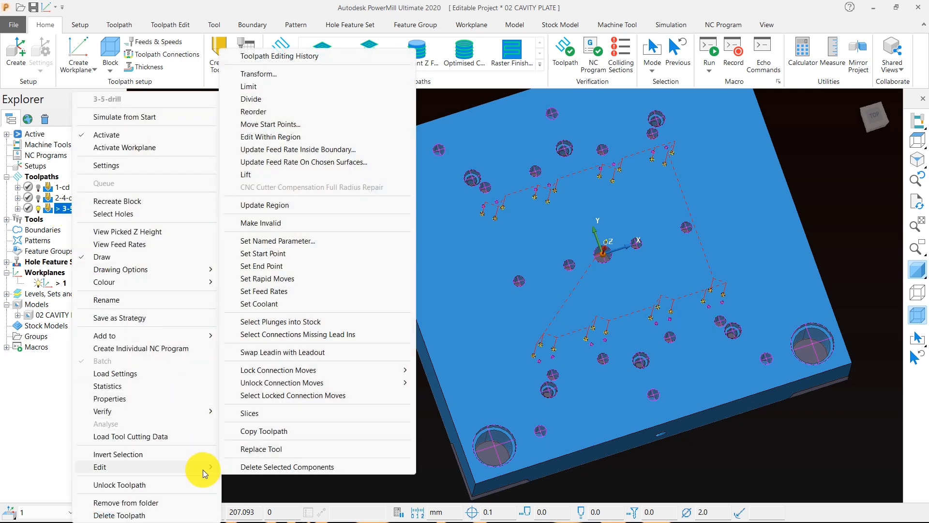
{"action": "left_click", "coordinate": [252, 431]}
{"action": "left_click", "coordinate": [57, 220]}
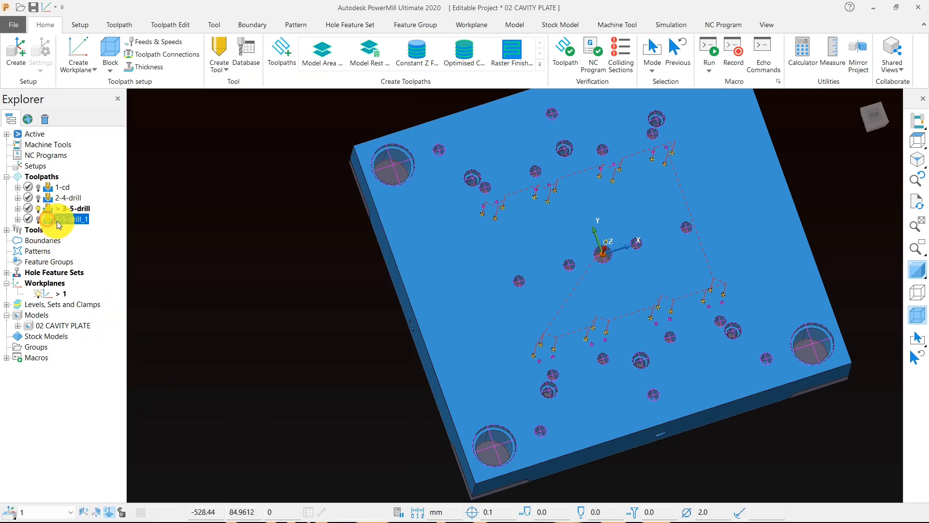
{"action": "right_click", "coordinate": [60, 219]}
{"action": "left_click", "coordinate": [103, 163]}
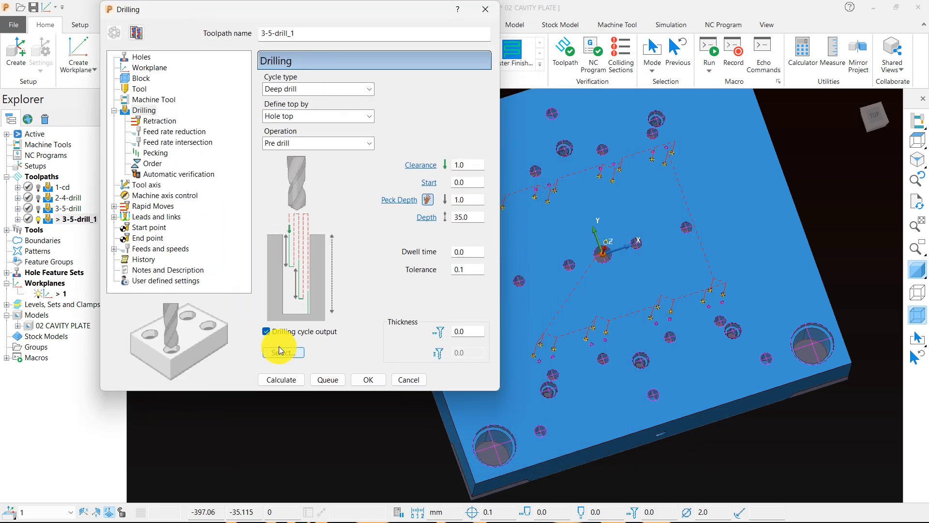
Step: Select the 13 mm holes by replacing the feature filter with the 13.00 diameter and check them on the plate
{"action": "left_click", "coordinate": [278, 353]}
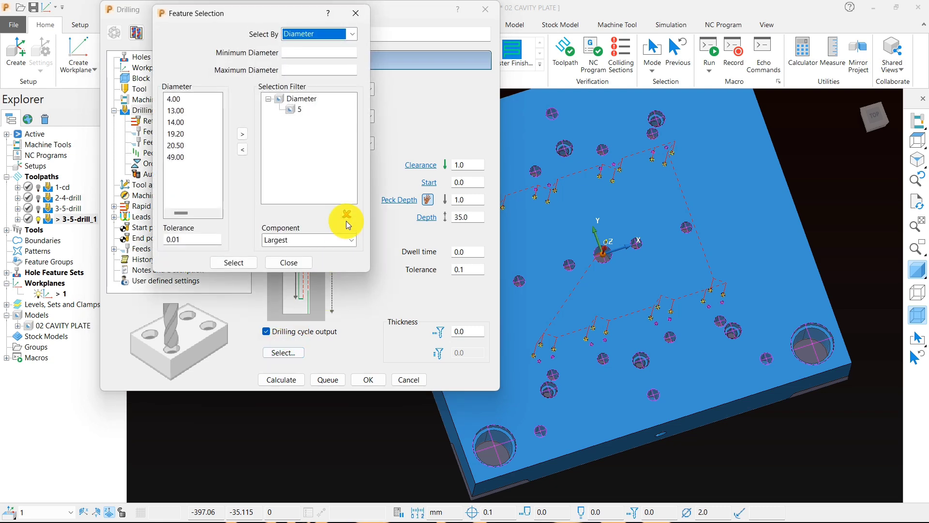
{"action": "left_click", "coordinate": [201, 122]}
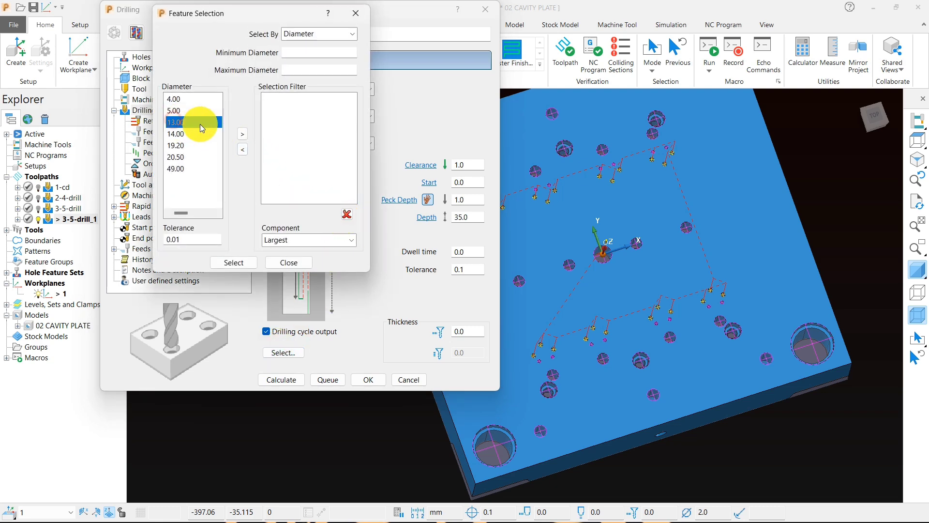
{"action": "left_click", "coordinate": [243, 135]}
{"action": "scroll", "coordinate": [727, 312], "scroll_direction": "up", "scroll_amount": 5}
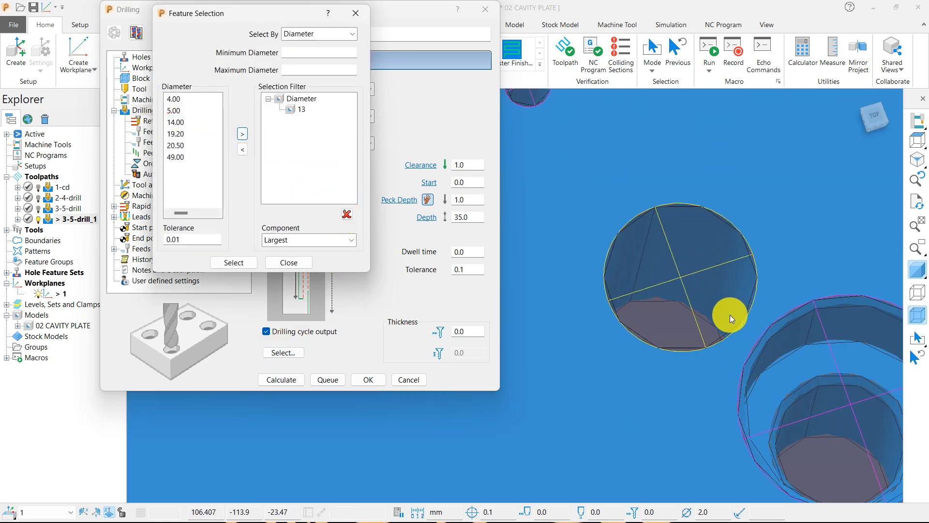
{"action": "scroll", "coordinate": [730, 315], "scroll_direction": "down", "scroll_amount": 10}
{"action": "middle_click_drag", "start_coordinate": [585, 371], "coordinate": [605, 261]}
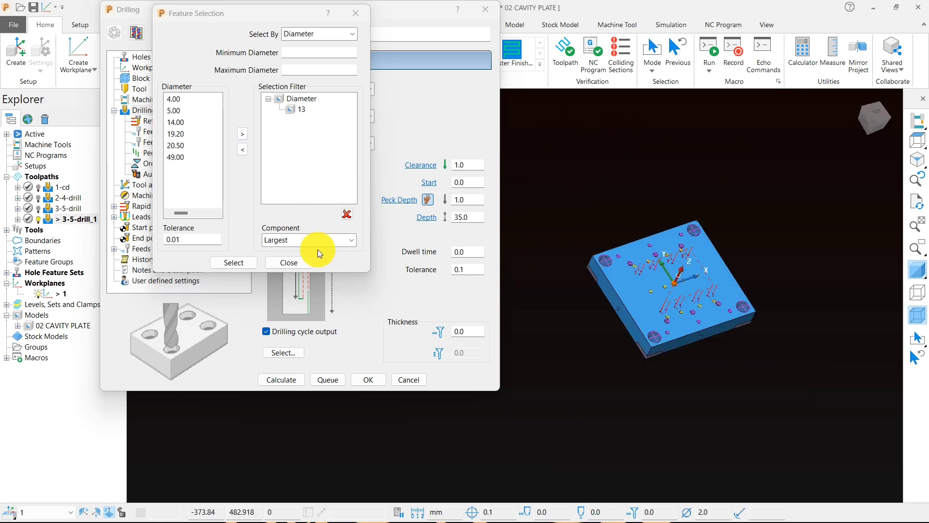
{"action": "left_click", "coordinate": [290, 263]}
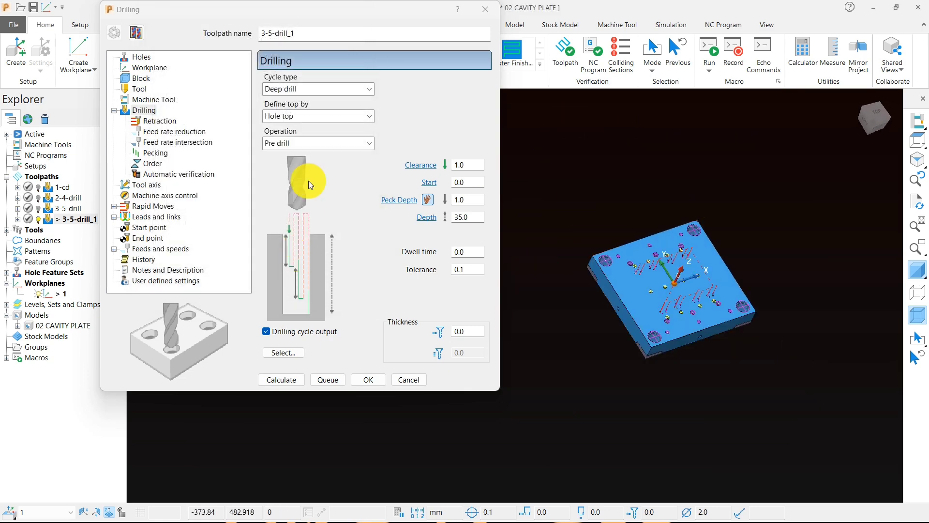
Step: Rename the copied toolpath as 3-13-drill and set its peck depth to 3.0
{"action": "left_click", "coordinate": [272, 32]}
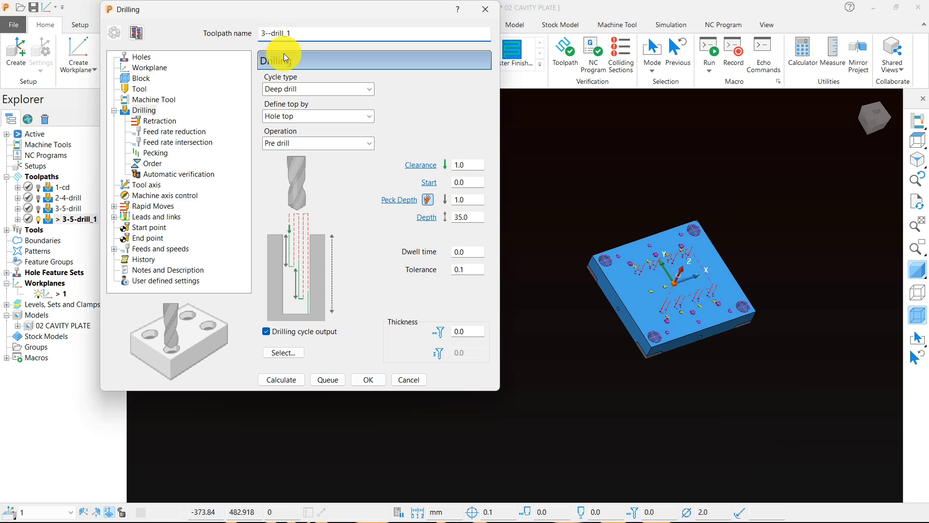
{"action": "type", "text": "13-"}
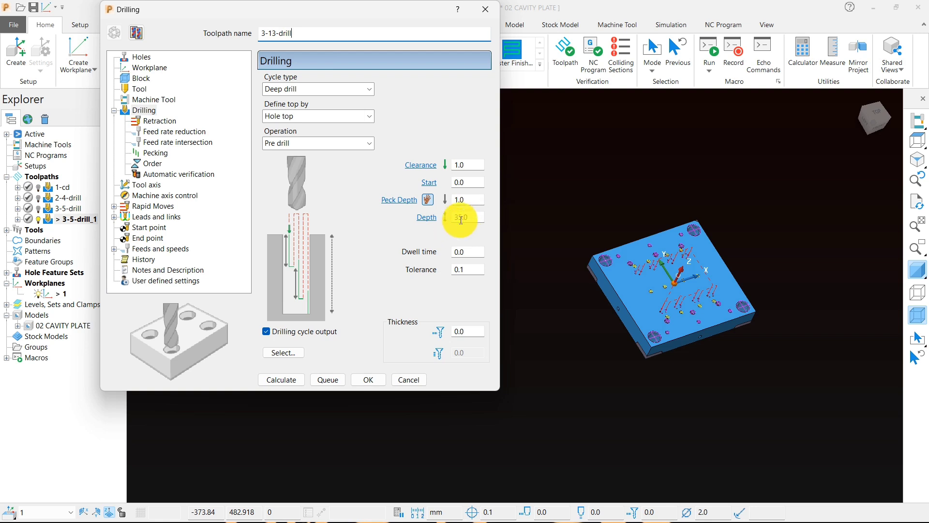
{"action": "left_click", "coordinate": [471, 203]}
{"action": "type", "text": "2"}
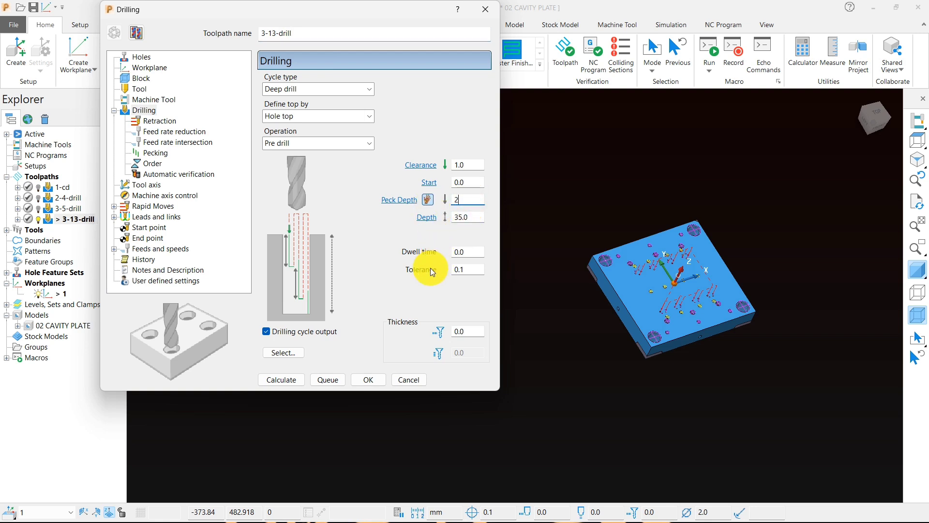
{"action": "key", "text": "BackSpace"}
{"action": "type", "text": "3"}
Step: Calculate the 3-13-drill toolpath, close its drilling settings and check the moves over the 13 mm holes
{"action": "left_click", "coordinate": [290, 380]}
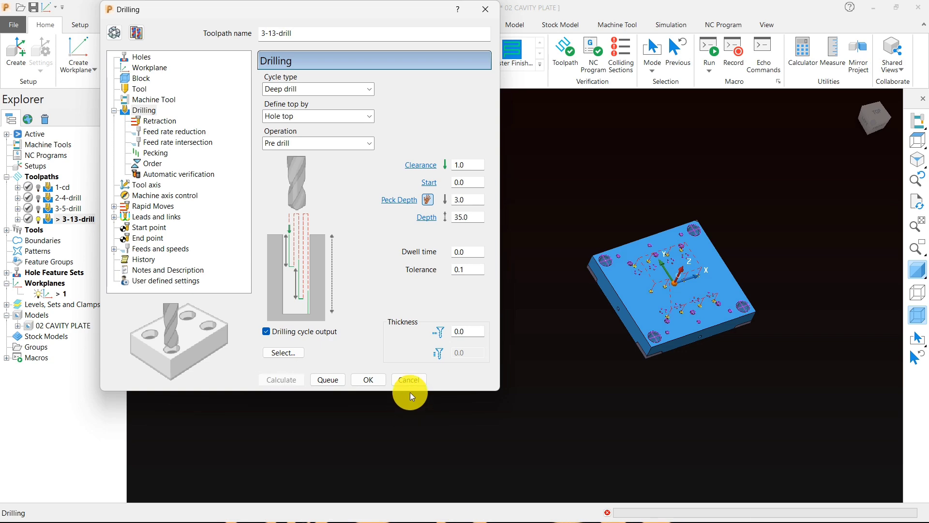
{"action": "left_click", "coordinate": [414, 379]}
{"action": "scroll", "coordinate": [667, 309], "scroll_direction": "up", "scroll_amount": 5}
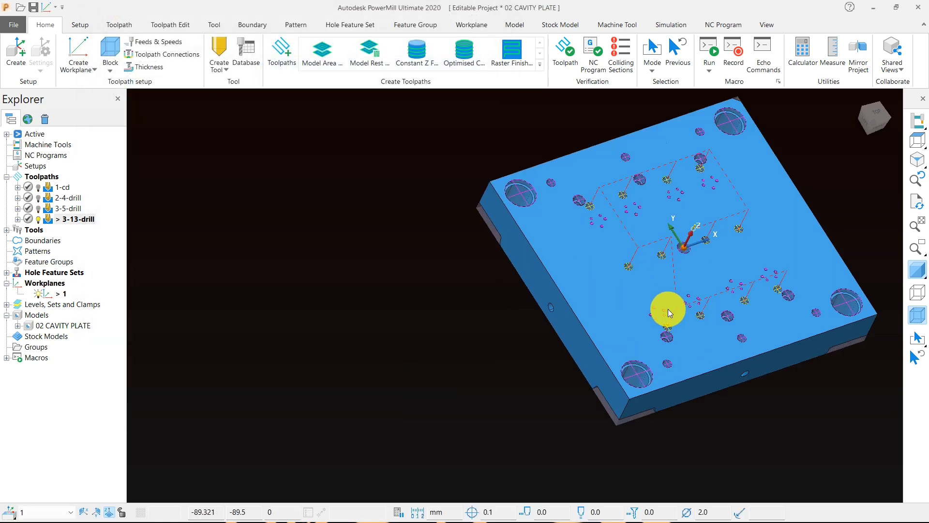
{"action": "middle_click_drag", "start_coordinate": [668, 310], "coordinate": [666, 316]}
Step: Rename the 3-13-drill toolpath as 4-13-drill
{"action": "left_click", "coordinate": [90, 222]}
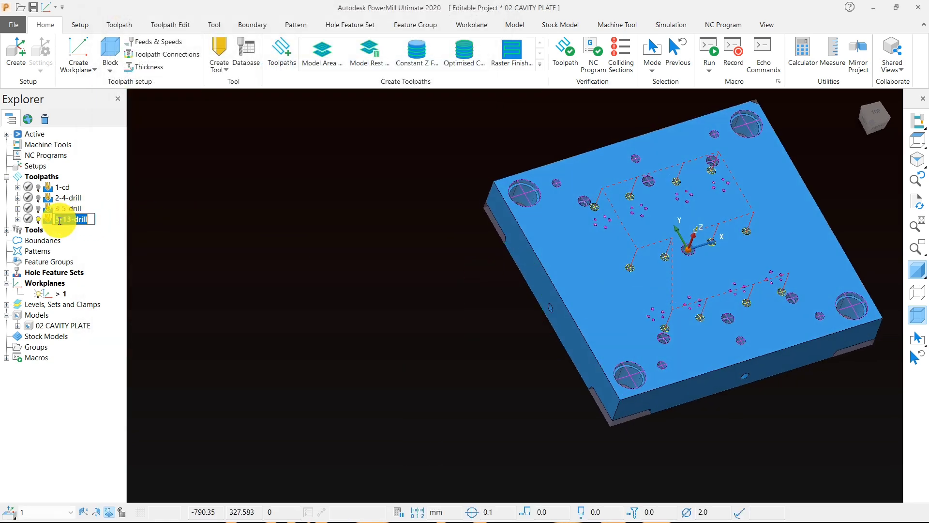
{"action": "left_click_drag", "start_coordinate": [59, 222], "coordinate": [54, 224]}
{"action": "type", "text": "4"}
{"action": "left_click", "coordinate": [187, 228]}
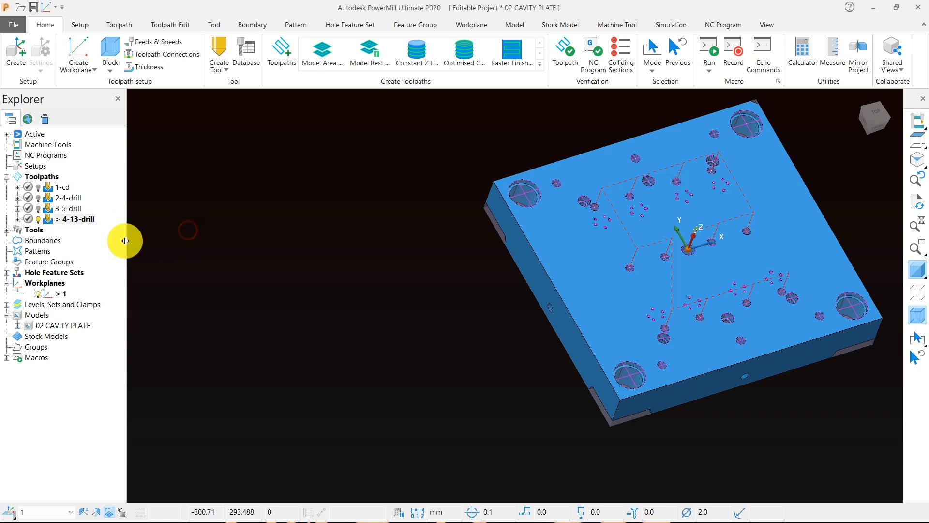
Step: Copy the 4-13-drill toolpath and rename the copy as 5-13-drill_1
{"action": "right_click", "coordinate": [73, 219]}
{"action": "mouse_move", "coordinate": [207, 467]}
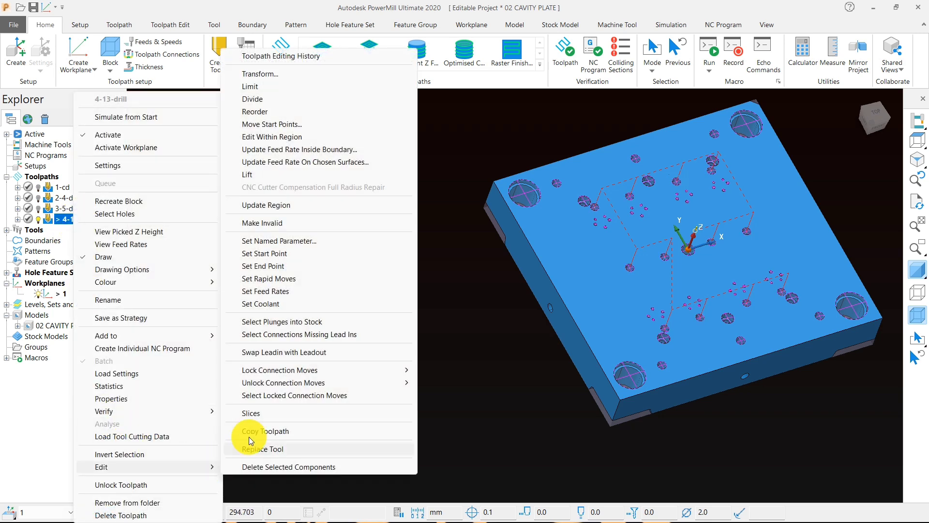
{"action": "left_click", "coordinate": [245, 432]}
{"action": "left_click", "coordinate": [62, 229]}
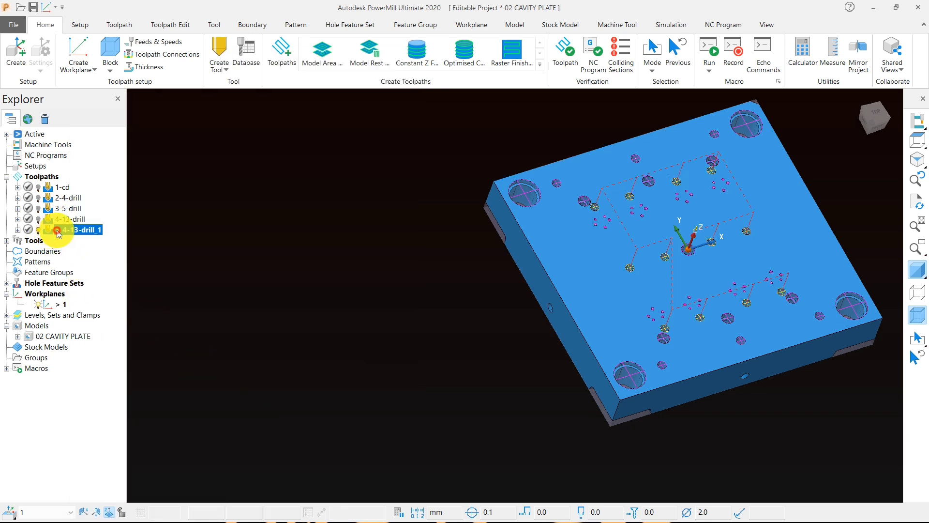
{"action": "left_click", "coordinate": [62, 230]}
{"action": "left_click_drag", "start_coordinate": [61, 230], "coordinate": [46, 230]}
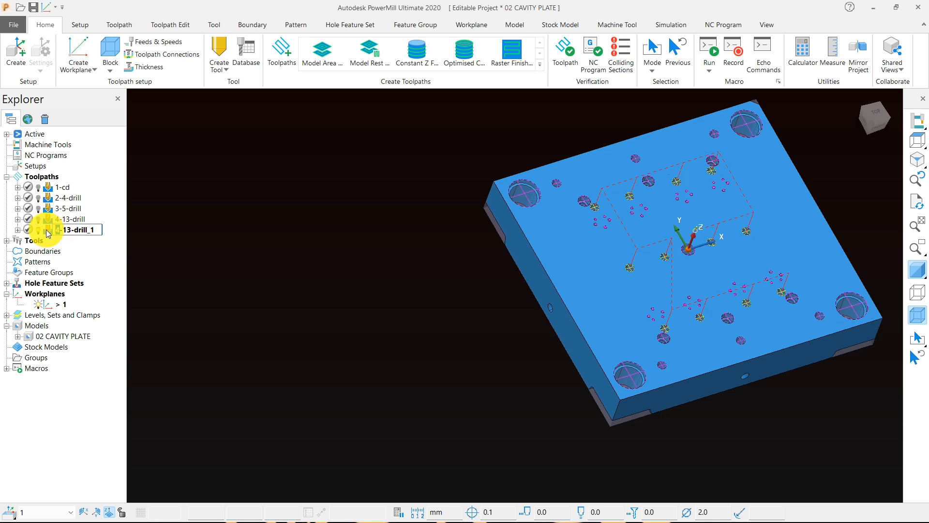
{"action": "type", "text": "5"}
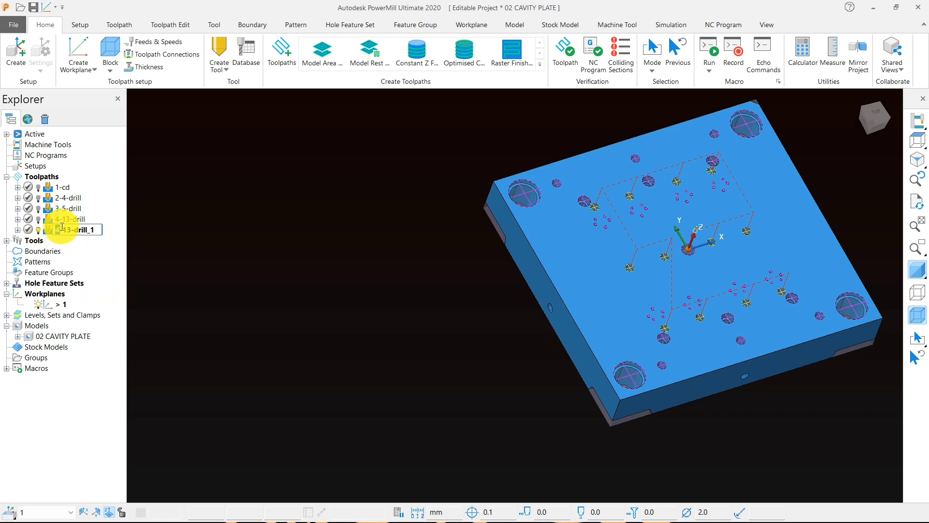
{"action": "left_click", "coordinate": [212, 270]}
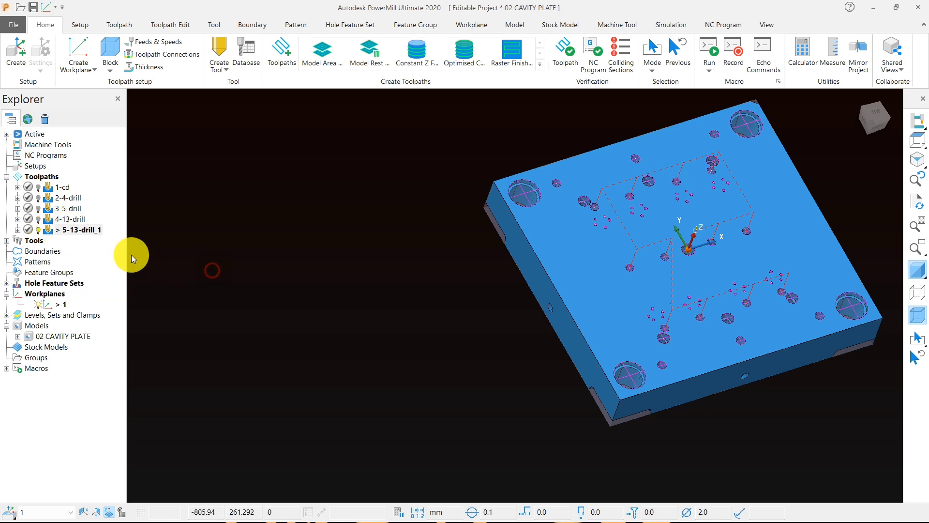
Step: Open the 5-13-drill_1 drilling settings for editing and replace the feature selection filter with the 14.00 diameter
{"action": "right_click", "coordinate": [89, 231]}
{"action": "left_click", "coordinate": [127, 168]}
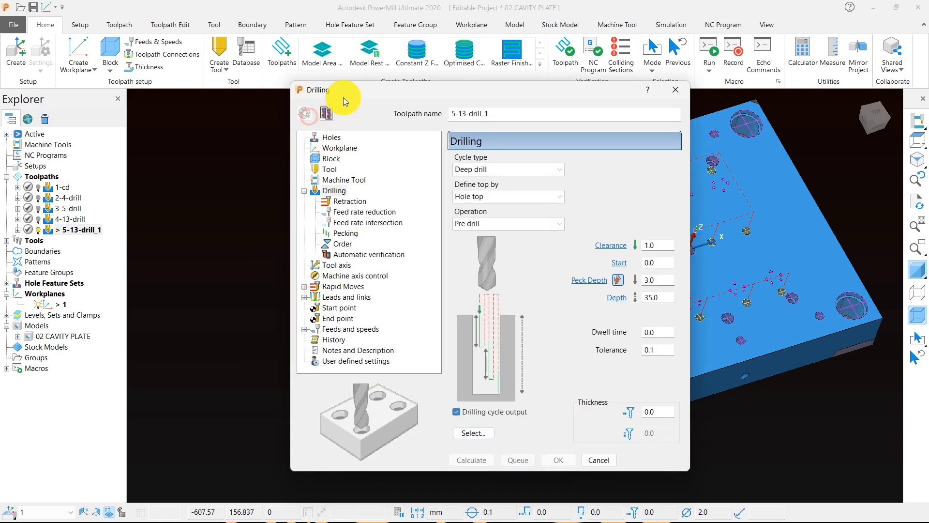
{"action": "left_click_drag", "start_coordinate": [357, 90], "coordinate": [171, 0]}
{"action": "left_click", "coordinate": [319, 352]}
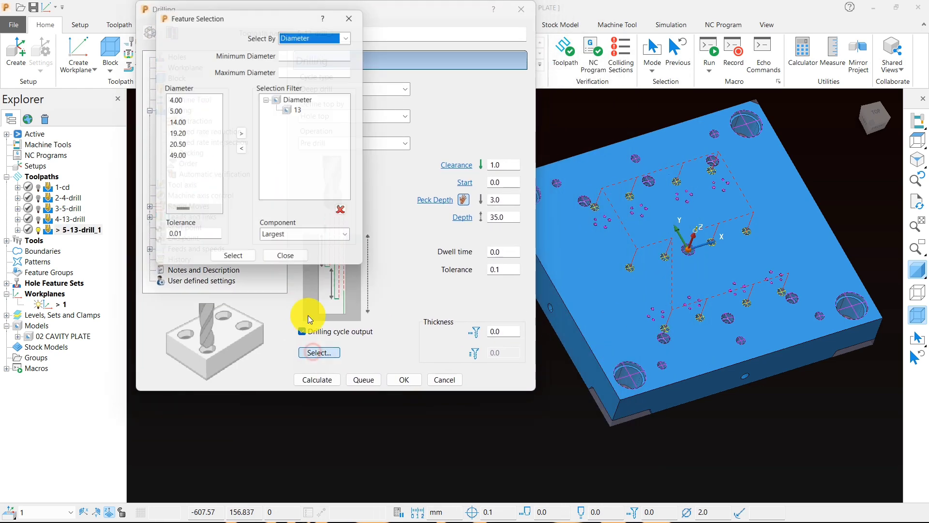
{"action": "left_click", "coordinate": [347, 214]}
{"action": "left_click", "coordinate": [175, 134]}
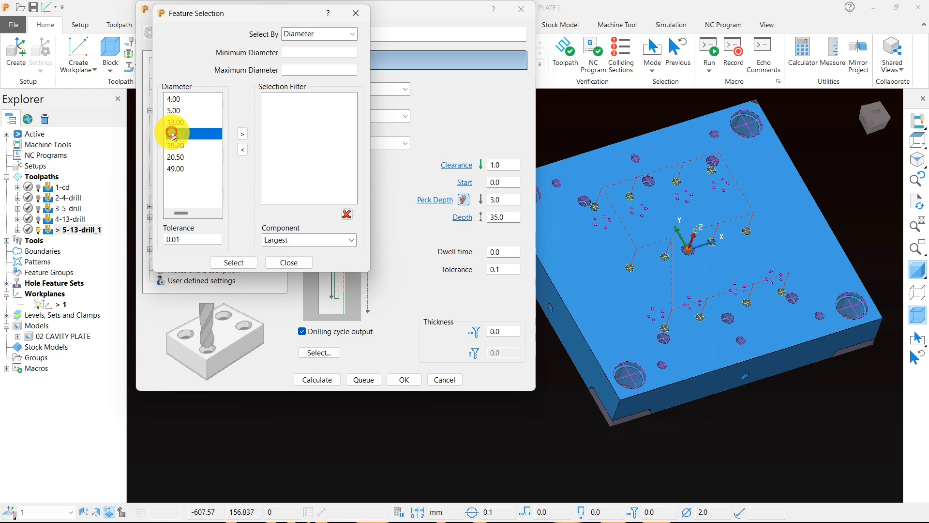
{"action": "left_click", "coordinate": [242, 134]}
Step: Examine the selected 14 mm holes and the neighbouring counterbored holes on the cavity plate, up close and as a whole
{"action": "scroll", "coordinate": [630, 254], "scroll_direction": "up", "scroll_amount": 5}
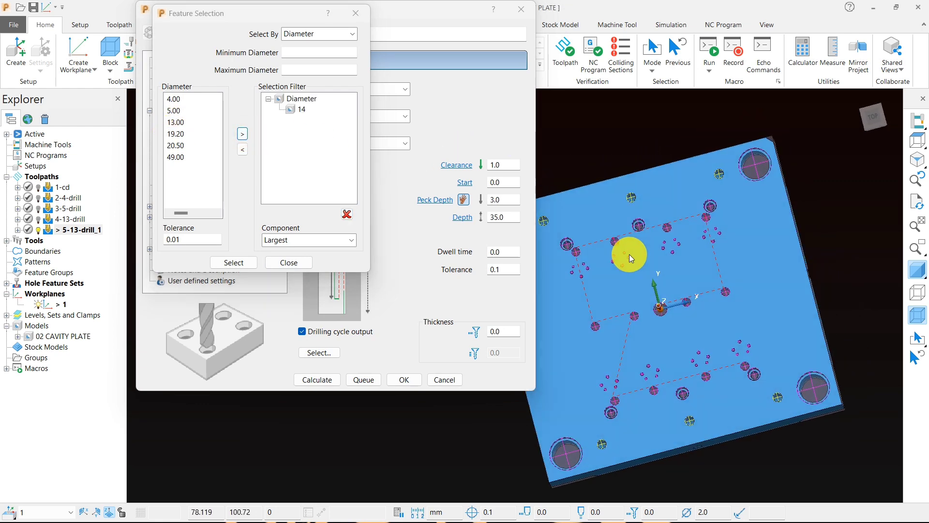
{"action": "scroll", "coordinate": [674, 183], "scroll_direction": "down", "scroll_amount": 5}
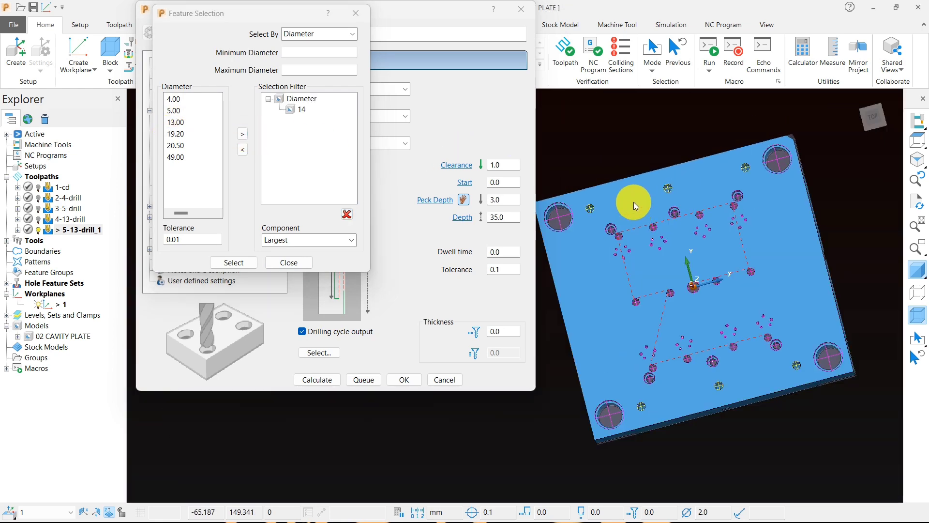
{"action": "scroll", "coordinate": [599, 210], "scroll_direction": "up", "scroll_amount": 3}
{"action": "scroll", "coordinate": [642, 199], "scroll_direction": "down", "scroll_amount": 2}
{"action": "scroll", "coordinate": [614, 216], "scroll_direction": "up", "scroll_amount": 5}
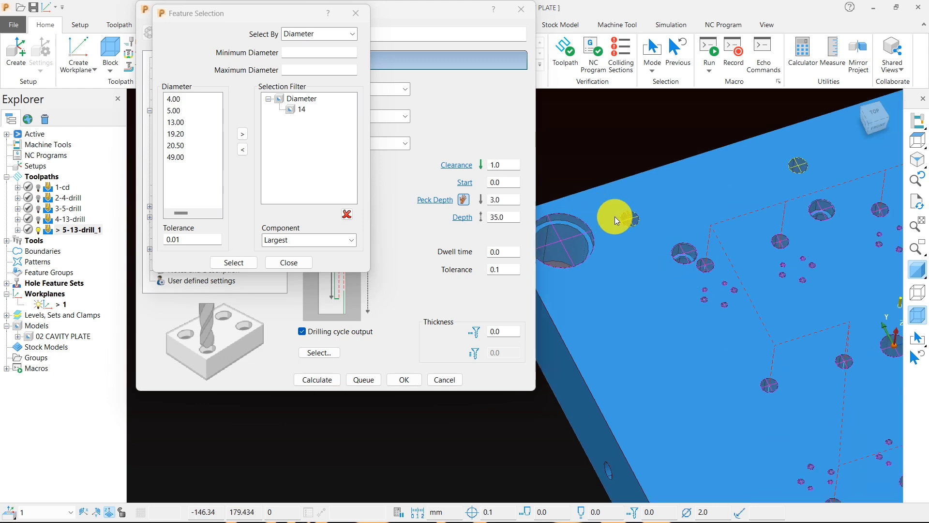
{"action": "scroll", "coordinate": [611, 284], "scroll_direction": "down", "scroll_amount": 4}
{"action": "scroll", "coordinate": [676, 303], "scroll_direction": "up", "scroll_amount": 6}
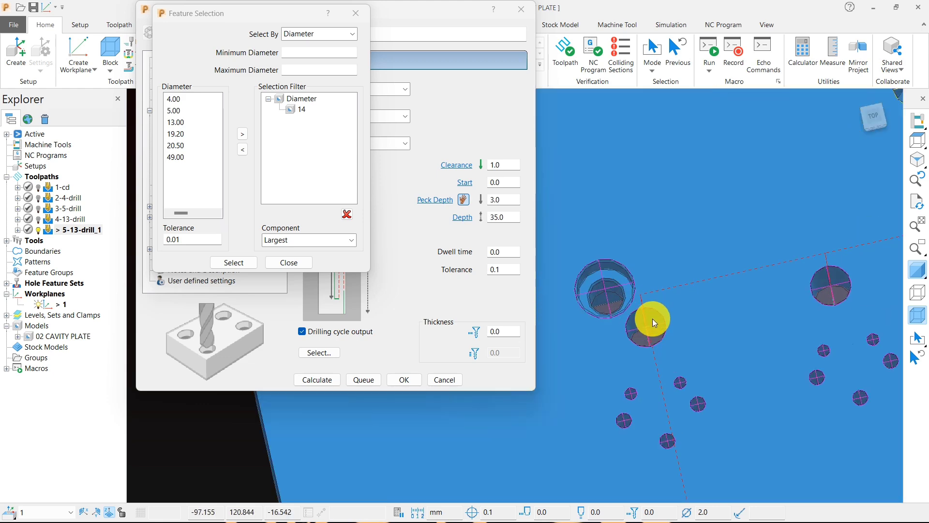
{"action": "scroll", "coordinate": [668, 312], "scroll_direction": "down", "scroll_amount": 5}
{"action": "scroll", "coordinate": [663, 314], "scroll_direction": "up", "scroll_amount": 3}
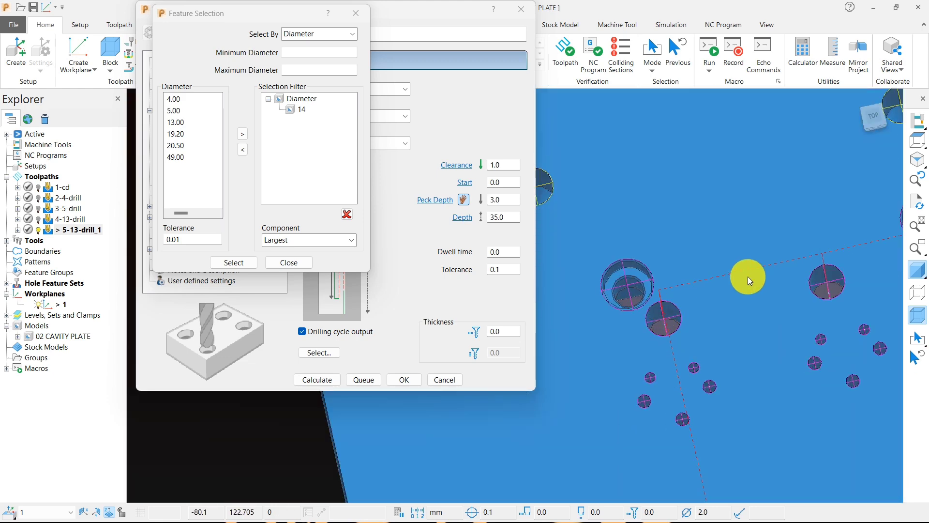
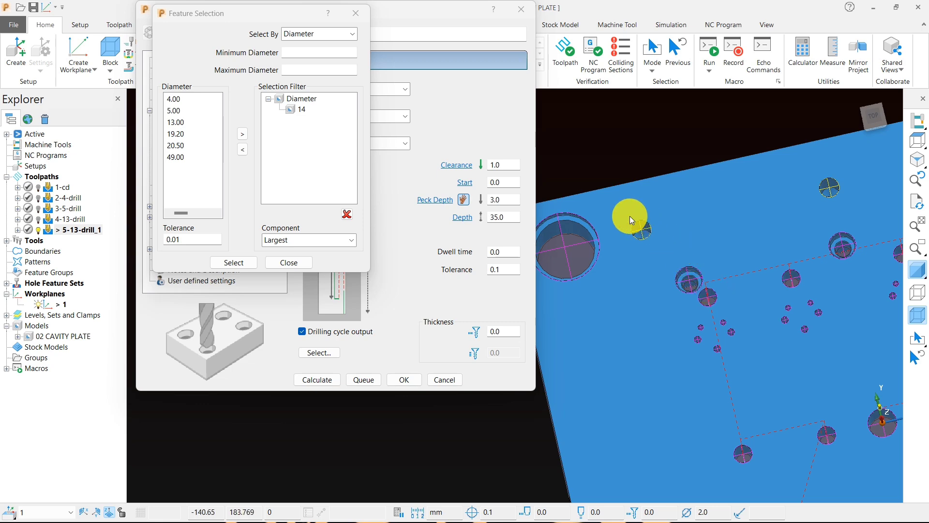
Step: Close the feature selection and inspect the depth of the selected 14 mm holes in top, tilted and close-up views
{"action": "scroll", "coordinate": [649, 237], "scroll_direction": "down", "scroll_amount": 5}
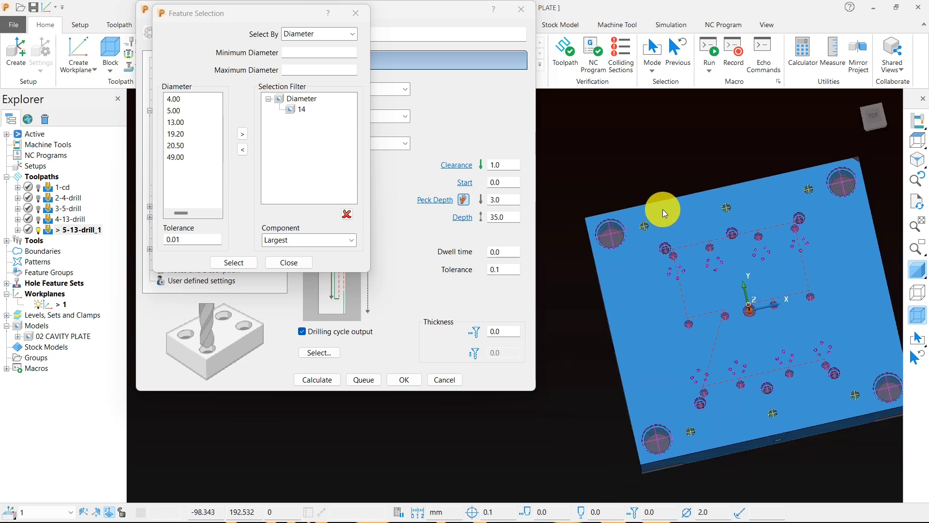
{"action": "scroll", "coordinate": [632, 227], "scroll_direction": "up", "scroll_amount": 3}
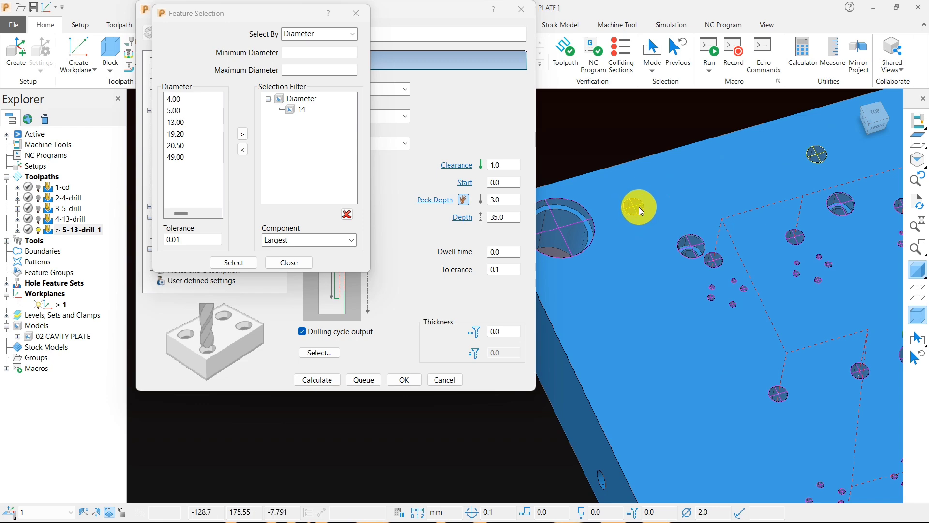
{"action": "scroll", "coordinate": [640, 236], "scroll_direction": "down", "scroll_amount": 2}
{"action": "middle_click_drag", "start_coordinate": [640, 236], "coordinate": [719, 187]}
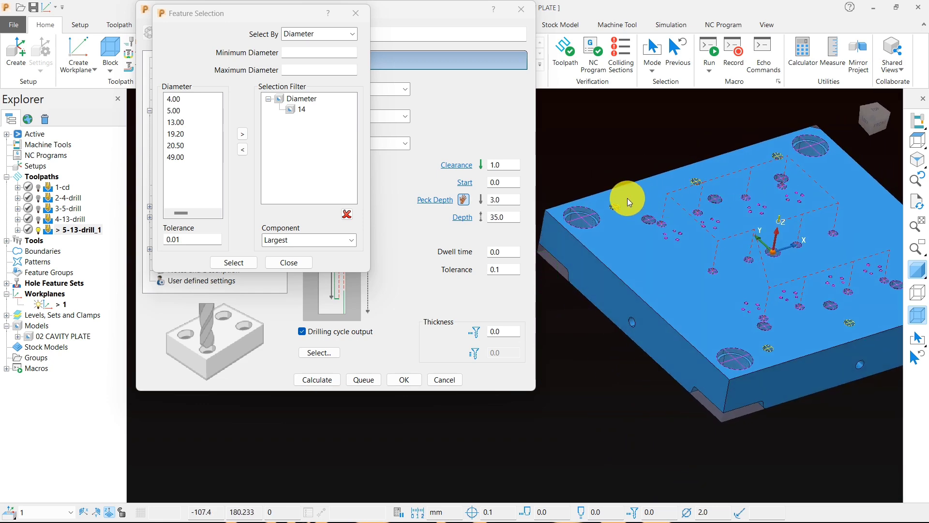
{"action": "scroll", "coordinate": [614, 202], "scroll_direction": "up", "scroll_amount": 1}
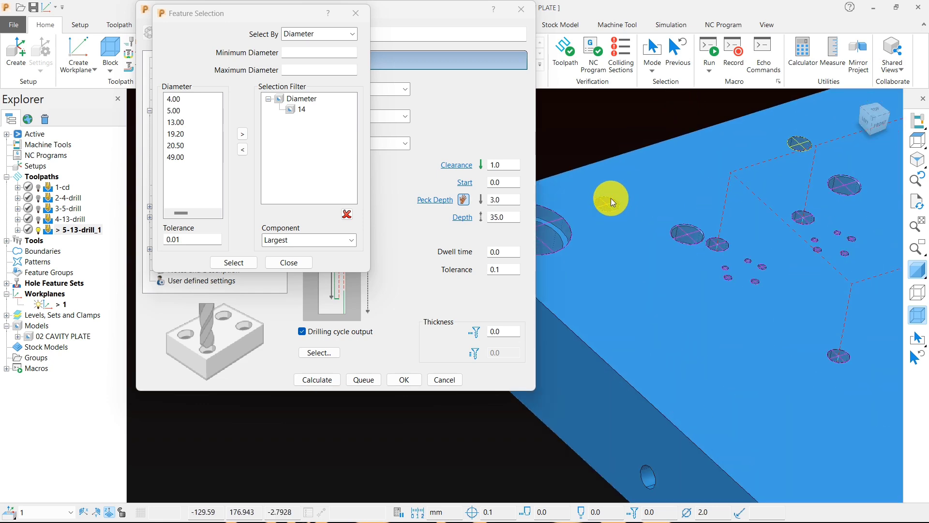
{"action": "scroll", "coordinate": [625, 203], "scroll_direction": "down", "scroll_amount": 4}
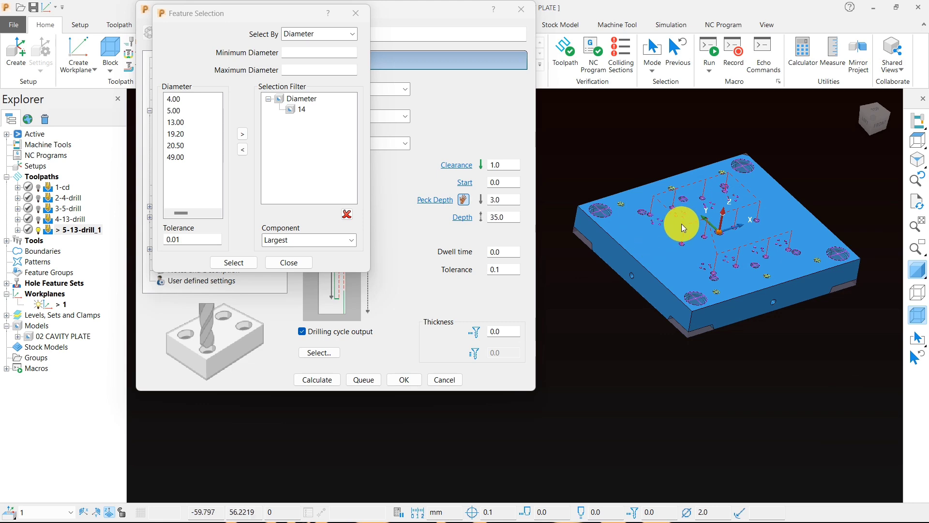
{"action": "left_click", "coordinate": [290, 263]}
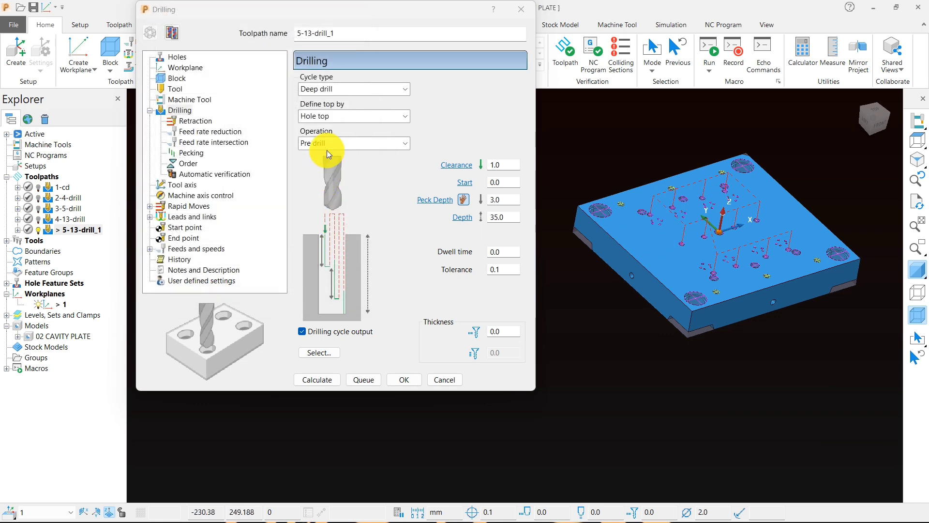
{"action": "scroll", "coordinate": [629, 208], "scroll_direction": "up", "scroll_amount": 4}
{"action": "scroll", "coordinate": [629, 208], "scroll_direction": "down", "scroll_amount": 4}
{"action": "middle_click_drag", "start_coordinate": [627, 318], "coordinate": [619, 301]}
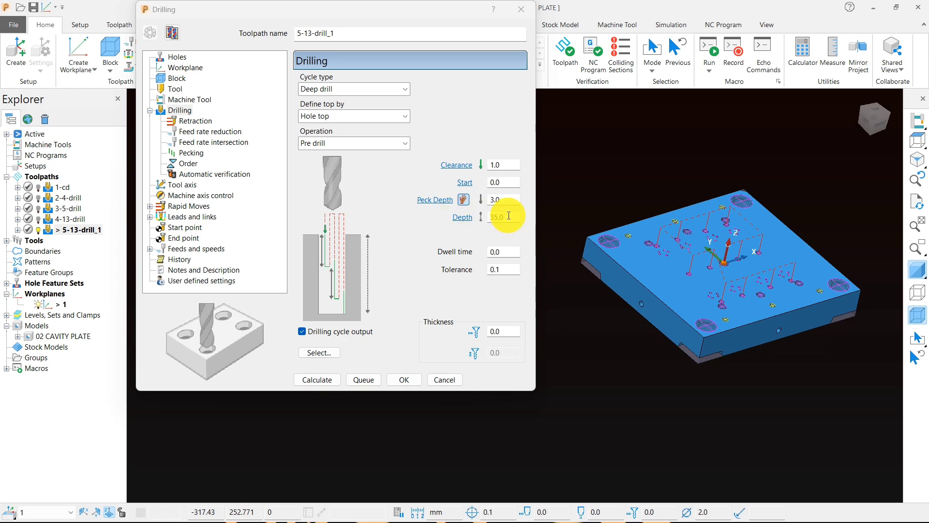
{"action": "left_click", "coordinate": [873, 111]}
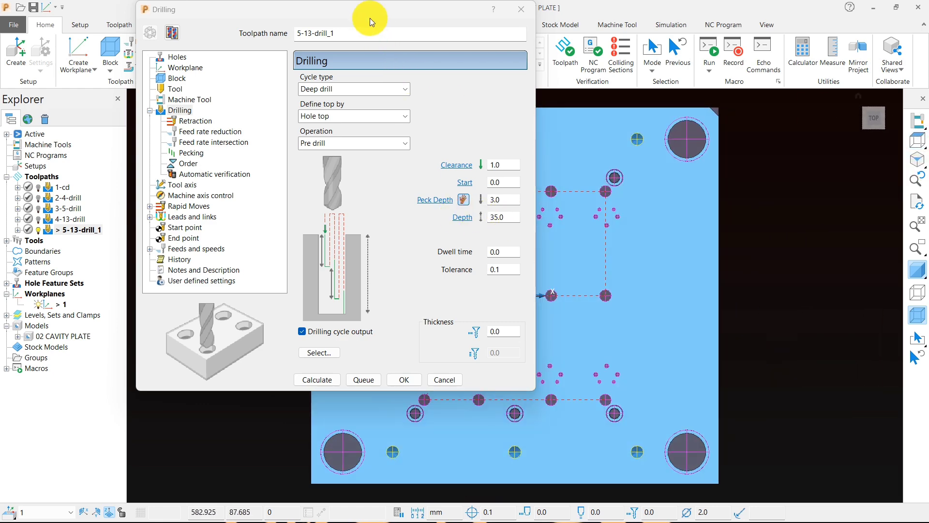
{"action": "left_click_drag", "start_coordinate": [368, 19], "coordinate": [243, 20]}
{"action": "scroll", "coordinate": [701, 140], "scroll_direction": "up", "scroll_amount": 10}
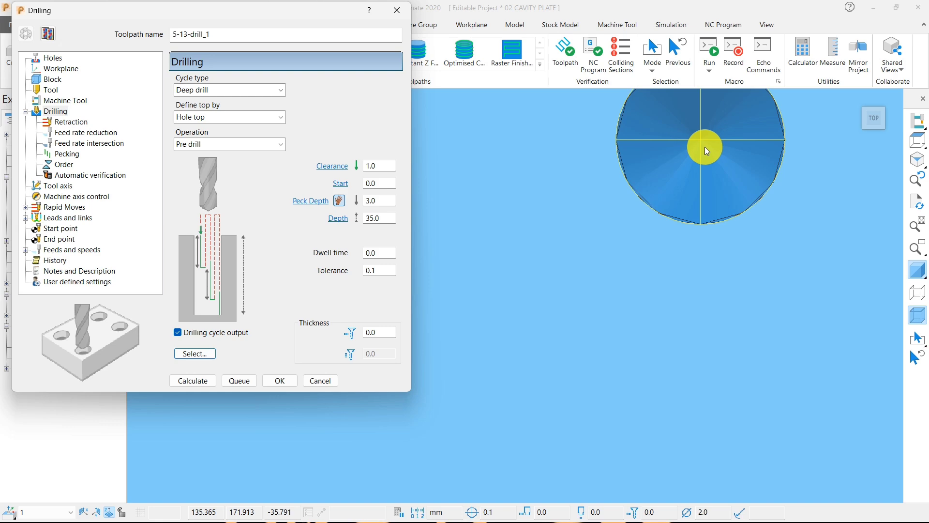
{"action": "scroll", "coordinate": [705, 147], "scroll_direction": "down", "scroll_amount": 6}
{"action": "middle_click_drag", "start_coordinate": [687, 230], "coordinate": [438, 178]}
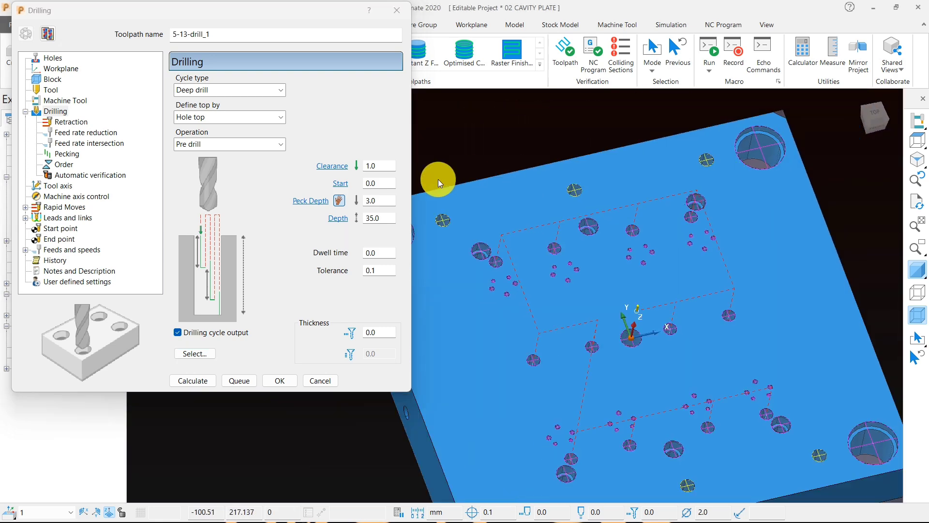
Step: Set the drilling depth of the 5-13-drill_1 toolpath to 36 mm
{"action": "left_click", "coordinate": [356, 218]}
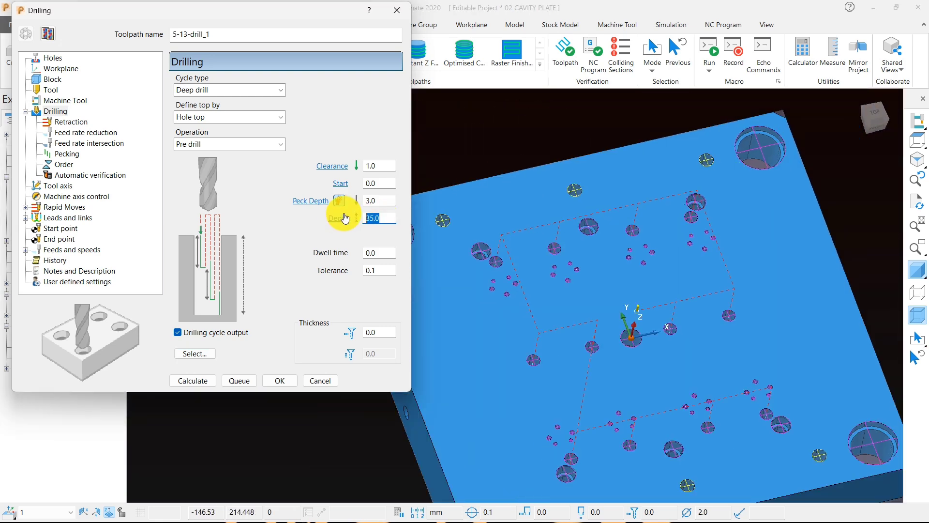
{"action": "type", "text": "36"}
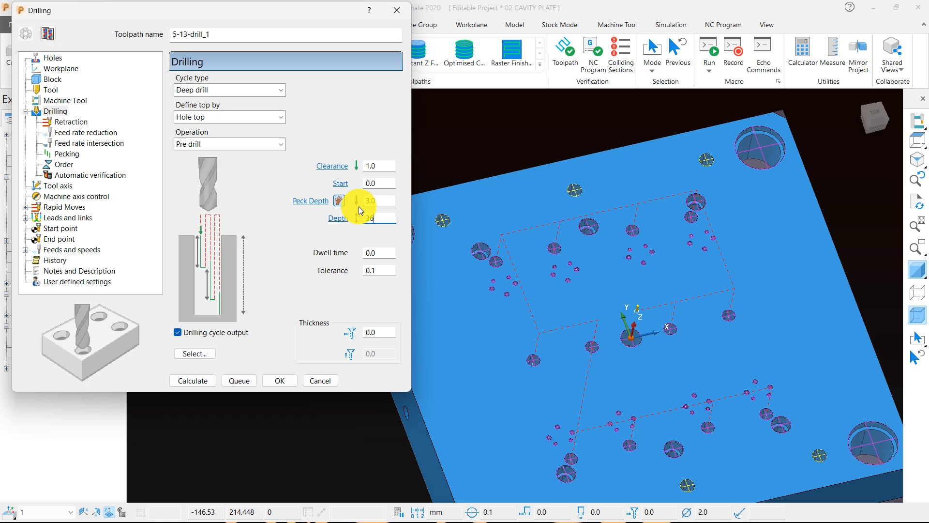
{"action": "left_click", "coordinate": [500, 137]}
Step: Clear the 14 mm diameter from the feature selection filter and close the drilling settings without calculating
{"action": "left_click", "coordinate": [196, 354]}
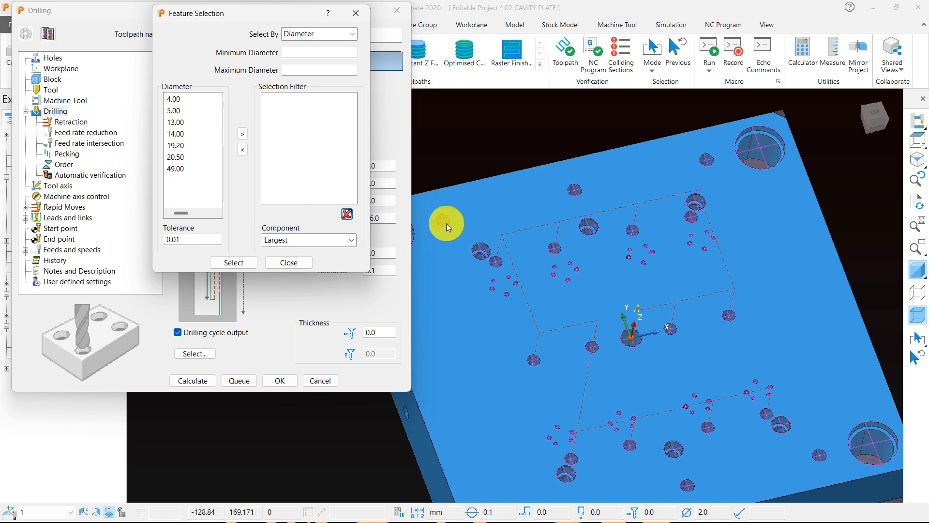
{"action": "left_click_drag", "start_coordinate": [120, 15], "coordinate": [266, 23]}
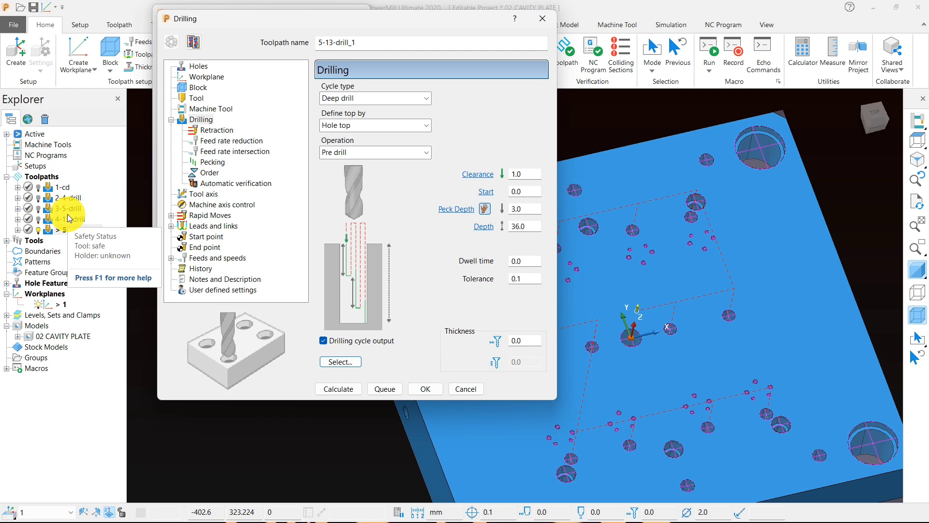
{"action": "left_click", "coordinate": [543, 19]}
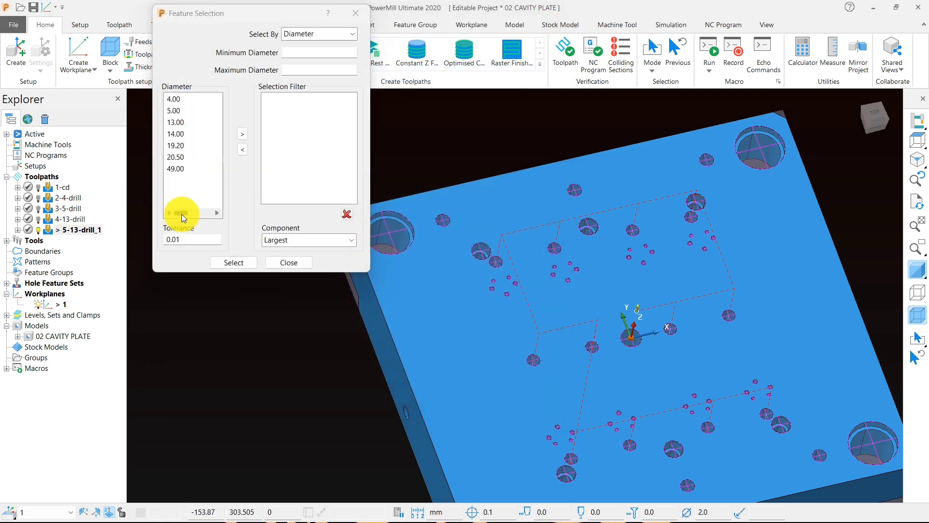
{"action": "left_click", "coordinate": [292, 261]}
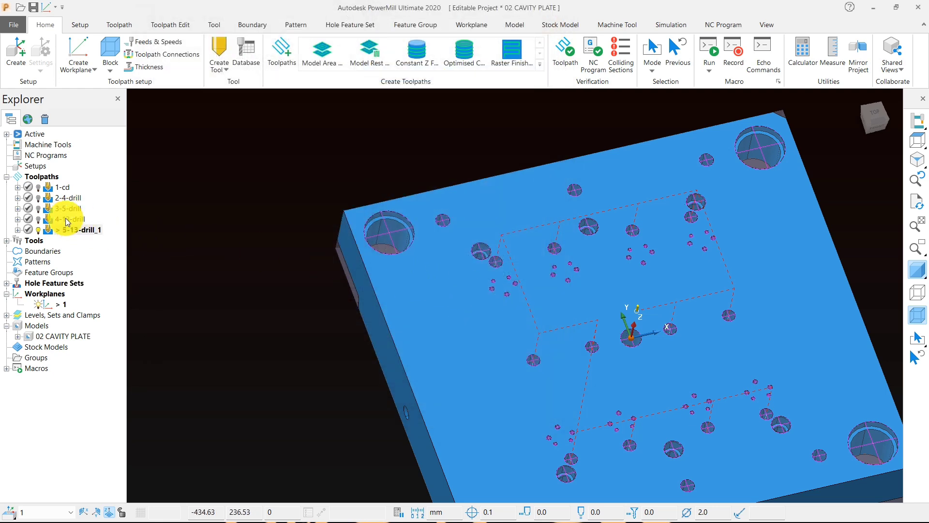
Step: Activate the 3-5-drill toolpath and examine its drilling moves over the 5 mm holes up close
{"action": "double_click", "coordinate": [48, 212]}
{"action": "middle_click_drag", "start_coordinate": [409, 250], "coordinate": [471, 296]}
{"action": "scroll", "coordinate": [359, 203], "scroll_direction": "down", "scroll_amount": 3}
{"action": "scroll", "coordinate": [419, 208], "scroll_direction": "up", "scroll_amount": 5}
{"action": "scroll", "coordinate": [380, 204], "scroll_direction": "up", "scroll_amount": 4}
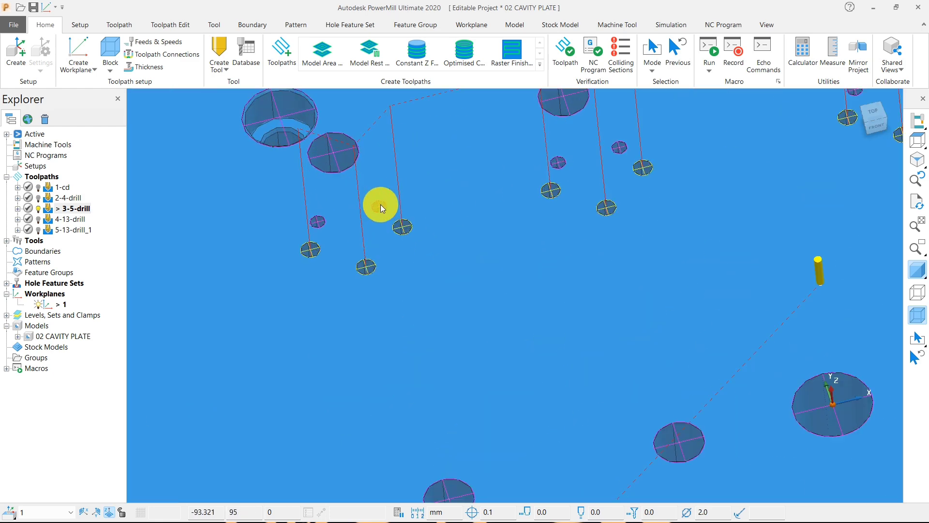
{"action": "scroll", "coordinate": [381, 245], "scroll_direction": "down", "scroll_amount": 2}
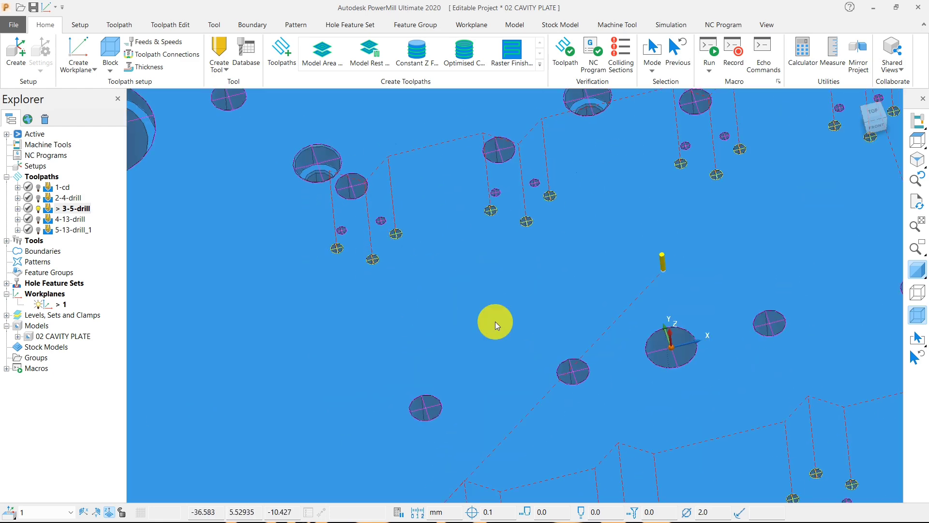
Step: Make a copy of the 3-5-drill toolpath from its drilling settings
{"action": "right_click", "coordinate": [85, 212]}
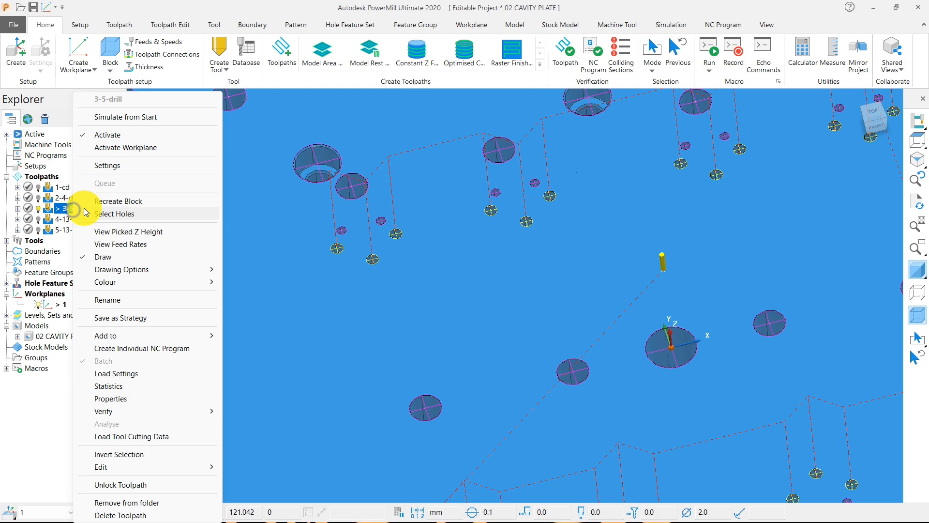
{"action": "left_click", "coordinate": [125, 165]}
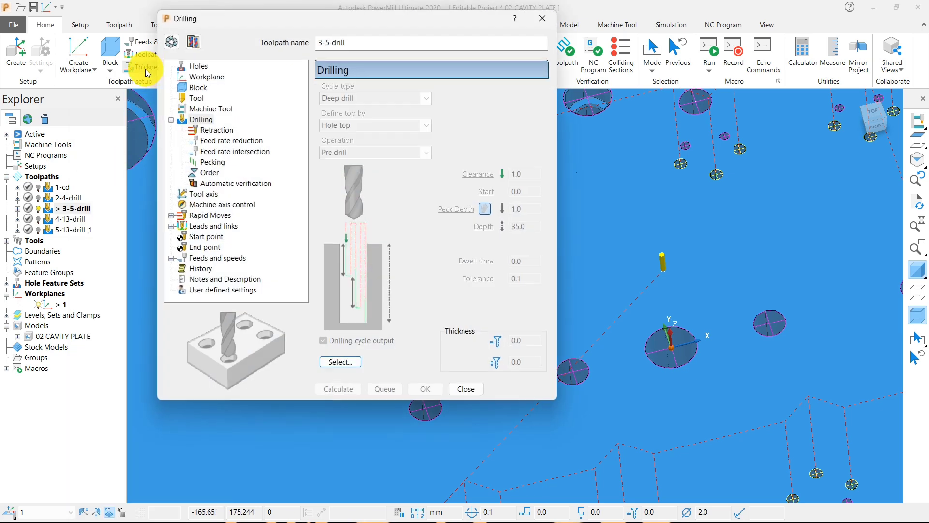
{"action": "left_click", "coordinate": [194, 42]}
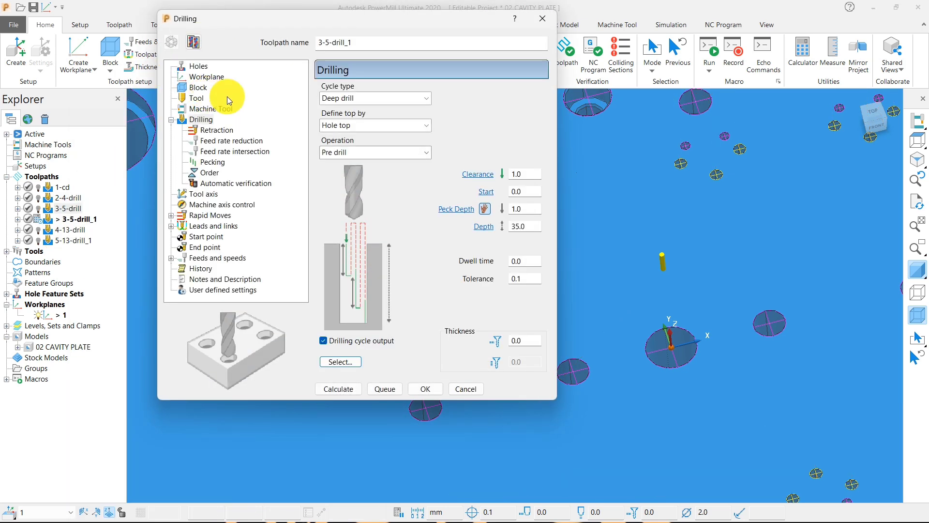
Step: Give the copied 3-5-drill_1 toolpath a new drill tool with a 9 mm diameter, calculate it and close the settings
{"action": "left_click", "coordinate": [192, 98]}
{"action": "left_click", "coordinate": [373, 95]}
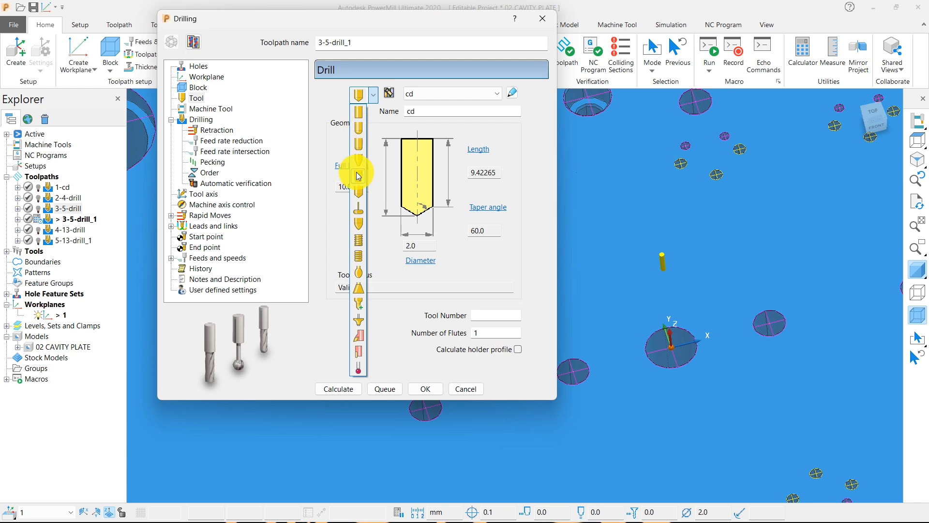
{"action": "left_click", "coordinate": [358, 192]}
{"action": "double_click", "coordinate": [419, 245]}
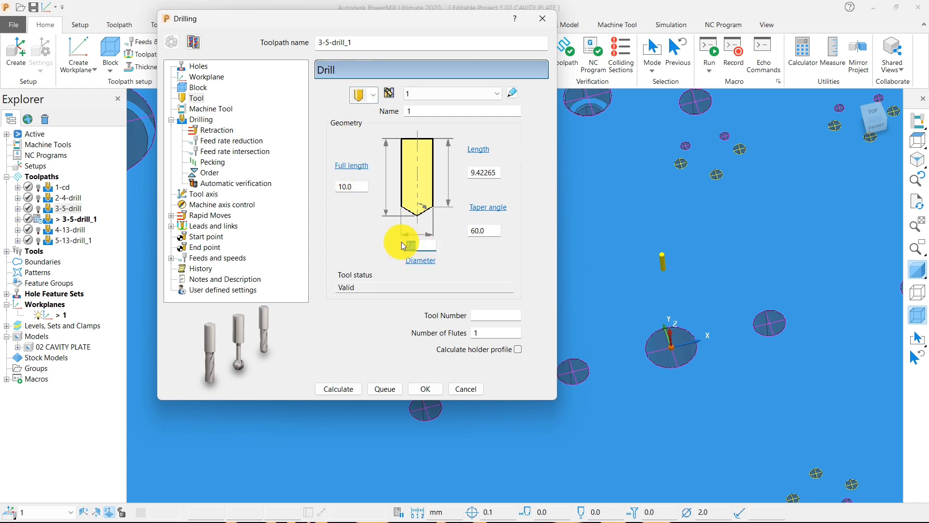
{"action": "type", "text": "9"}
{"action": "scroll", "coordinate": [719, 303], "scroll_direction": "down", "scroll_amount": 3}
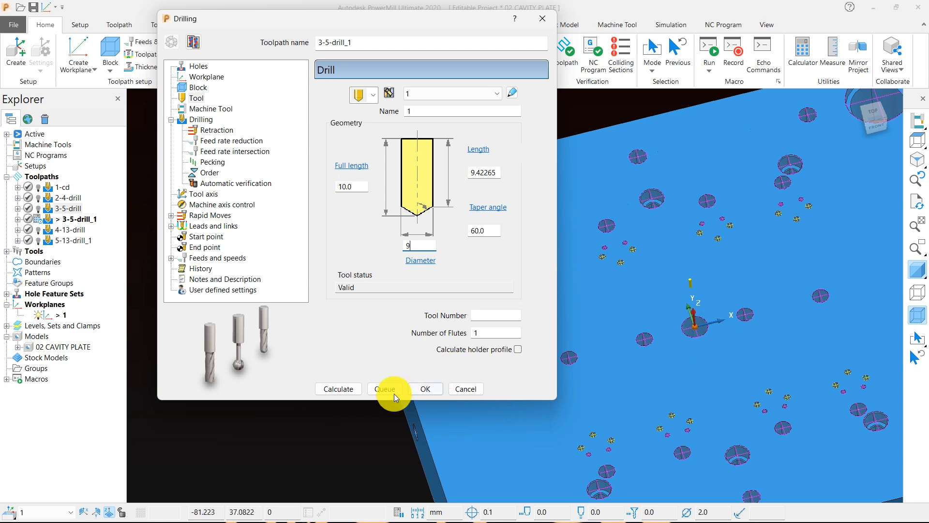
{"action": "left_click", "coordinate": [348, 389]}
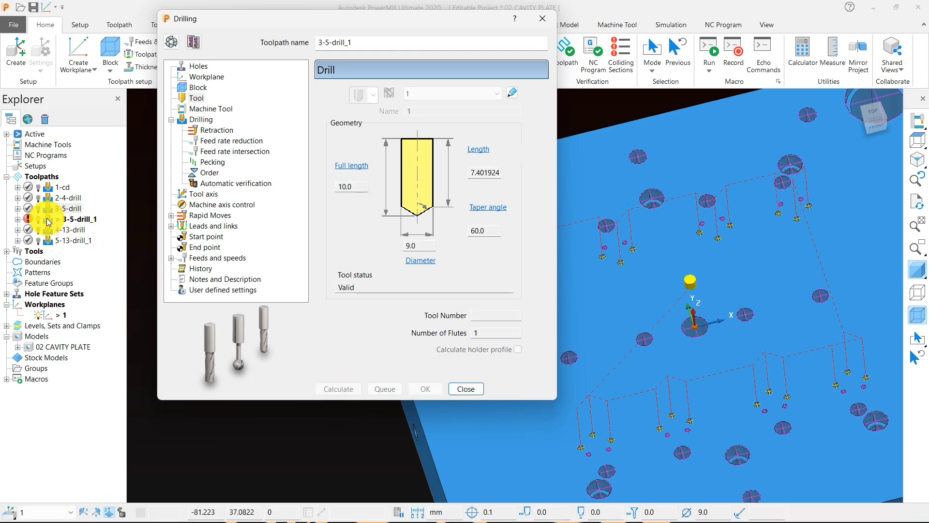
{"action": "left_click", "coordinate": [466, 389]}
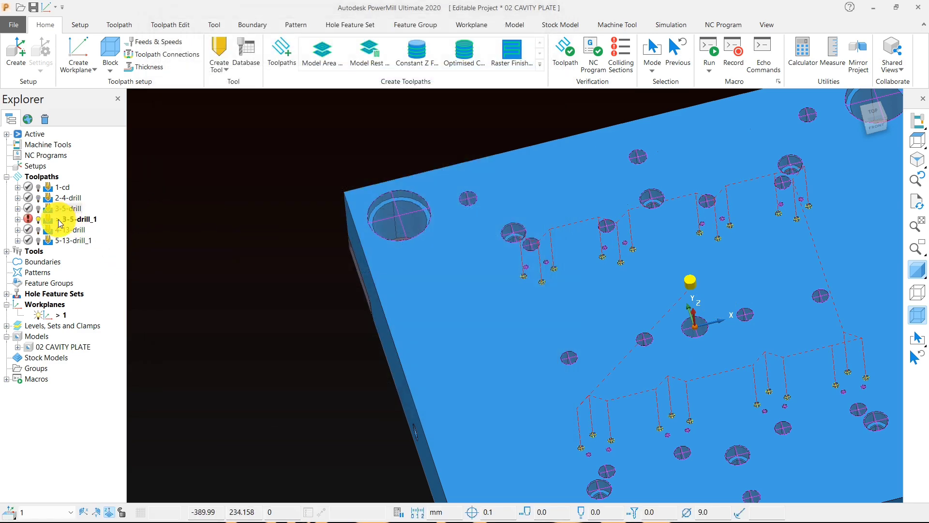
Step: Check the safety status and tool diameter of the 3-5-drill_1 toolpath, and delete that toolpath
{"action": "mouse_move", "coordinate": [34, 223]}
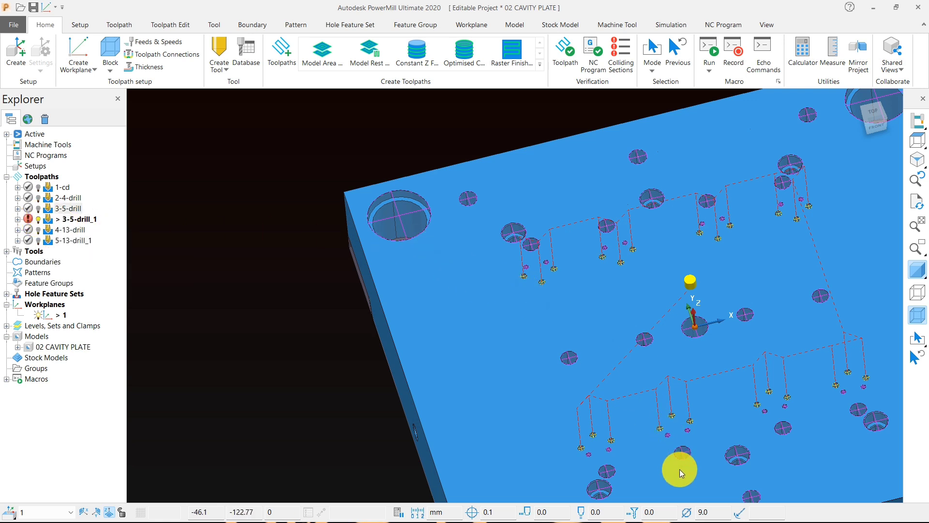
{"action": "left_click", "coordinate": [705, 512]}
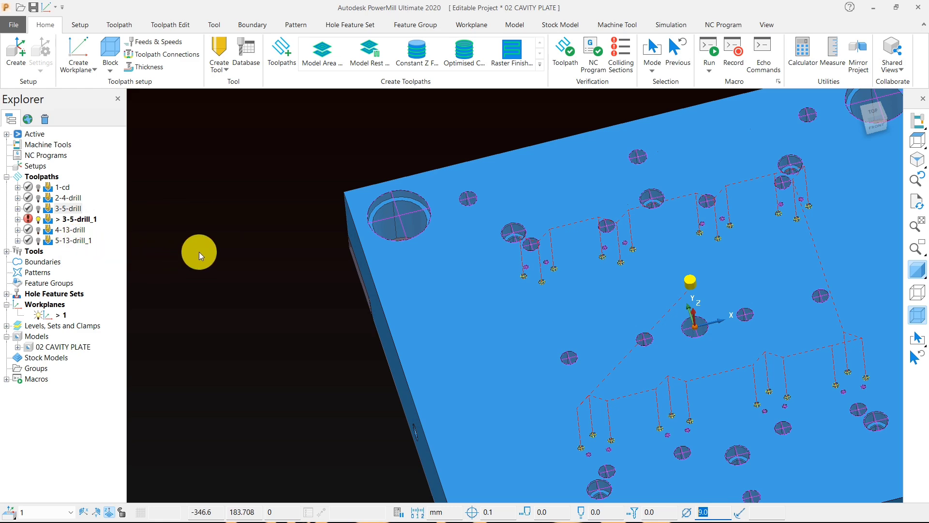
{"action": "scroll", "coordinate": [312, 204], "scroll_direction": "down", "scroll_amount": 3}
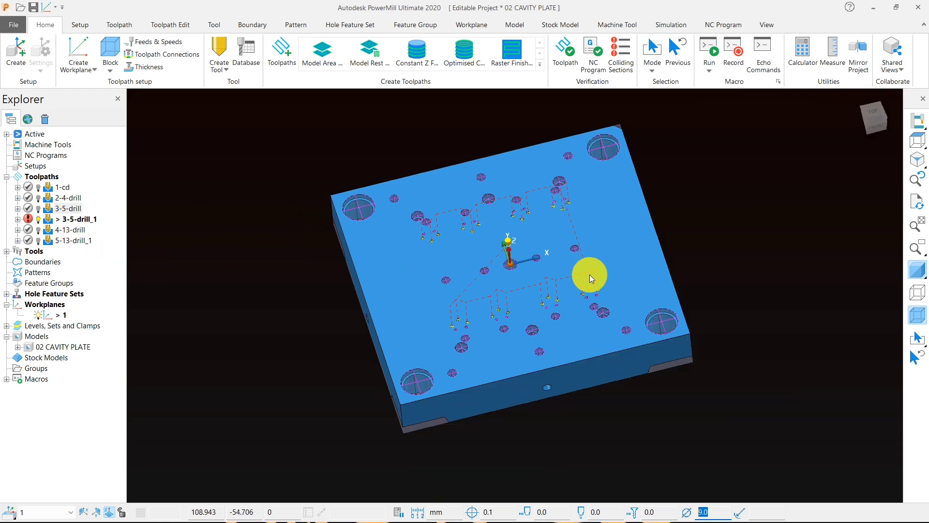
{"action": "right_click", "coordinate": [74, 219]}
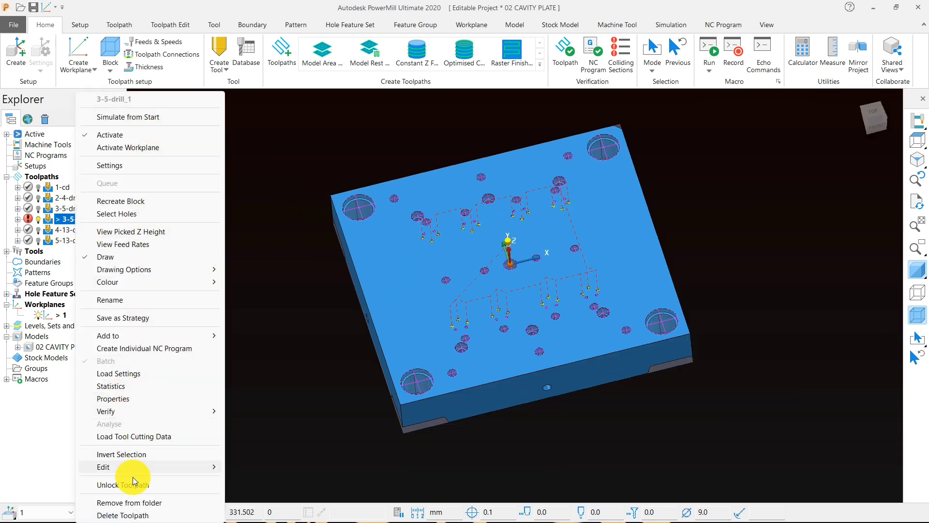
{"action": "left_click", "coordinate": [127, 515]}
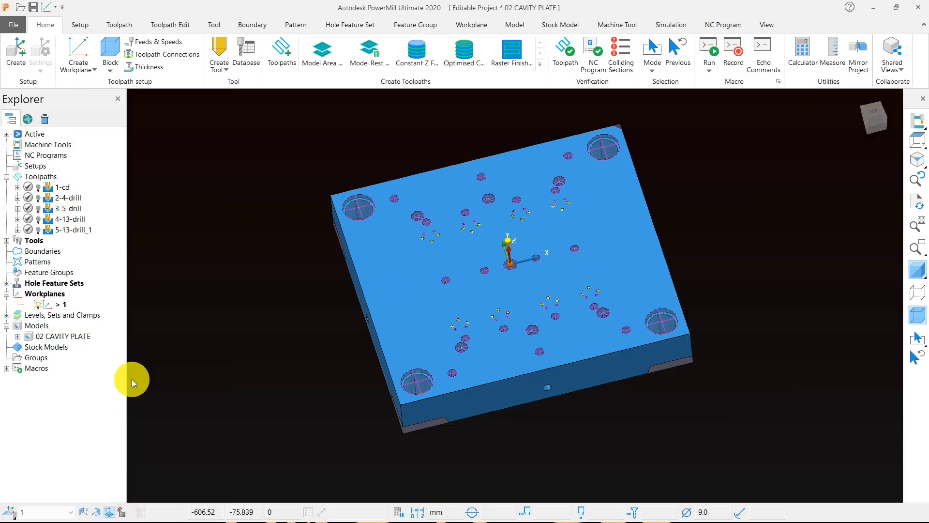
Step: Open the 5-13-drill_1 settings for editing and create a new drill tool with a 14 mm diameter
{"action": "right_click", "coordinate": [51, 234]}
{"action": "left_click", "coordinate": [175, 172]}
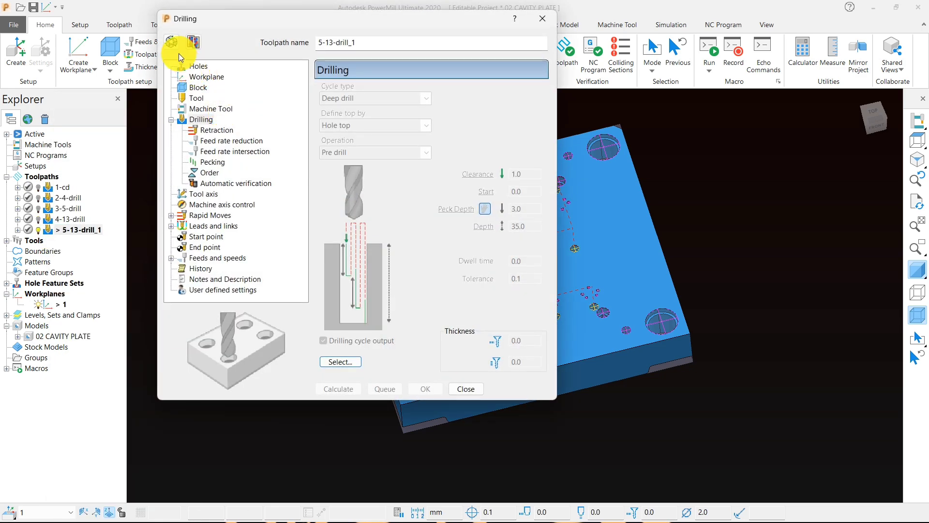
{"action": "left_click", "coordinate": [196, 98]}
{"action": "left_click", "coordinate": [373, 94]}
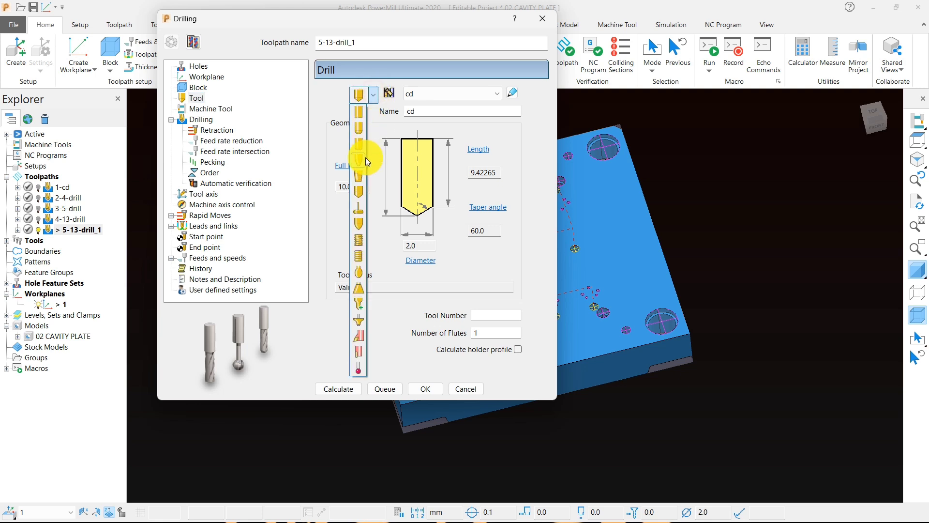
{"action": "left_click", "coordinate": [359, 192]}
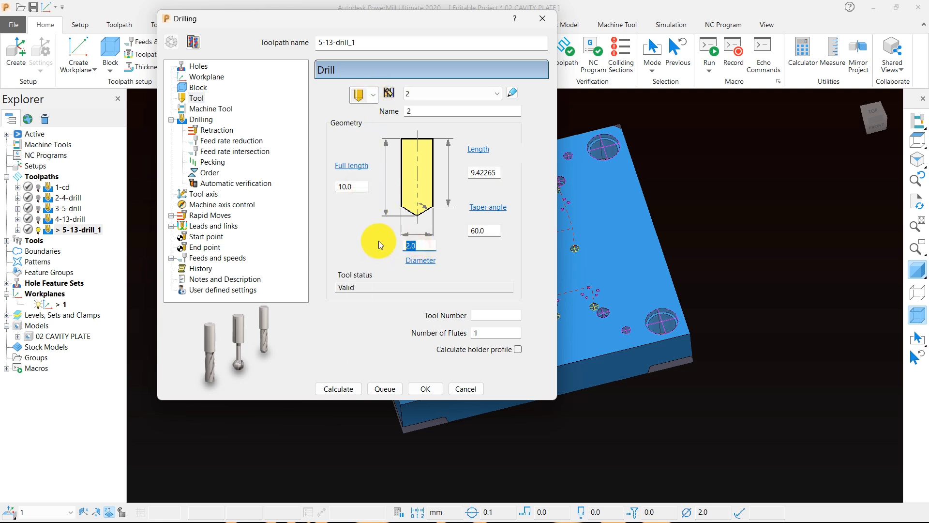
{"action": "type", "text": "14"}
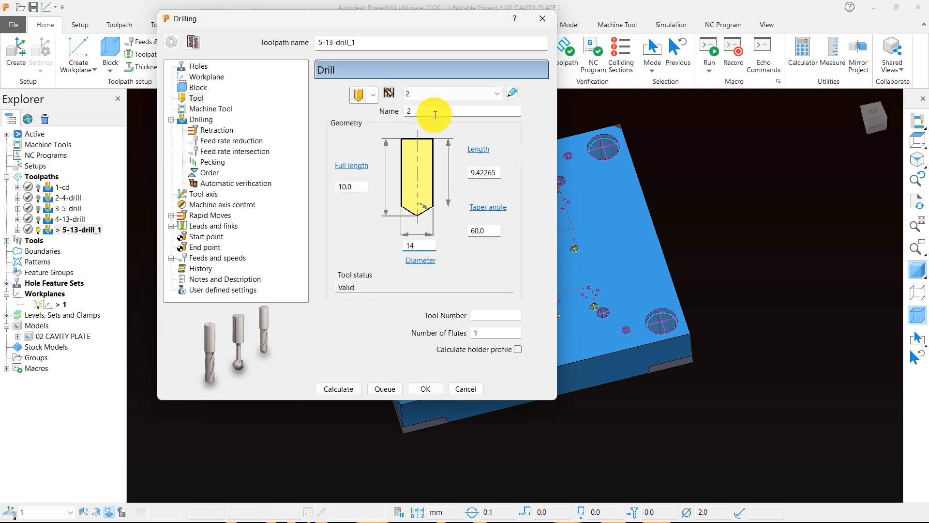
Step: Name the new 14 mm drill tool 14-drill
{"action": "left_click", "coordinate": [414, 110]}
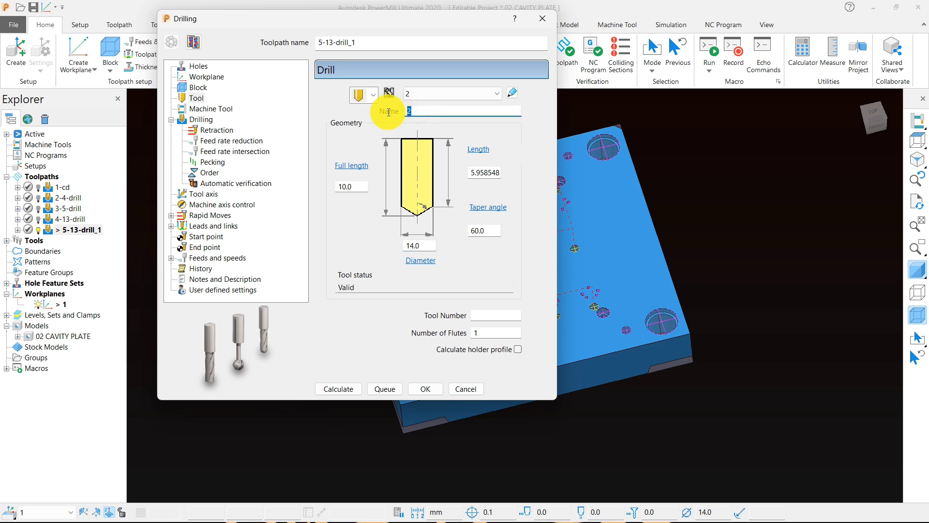
{"action": "type", "text": "14-drill"}
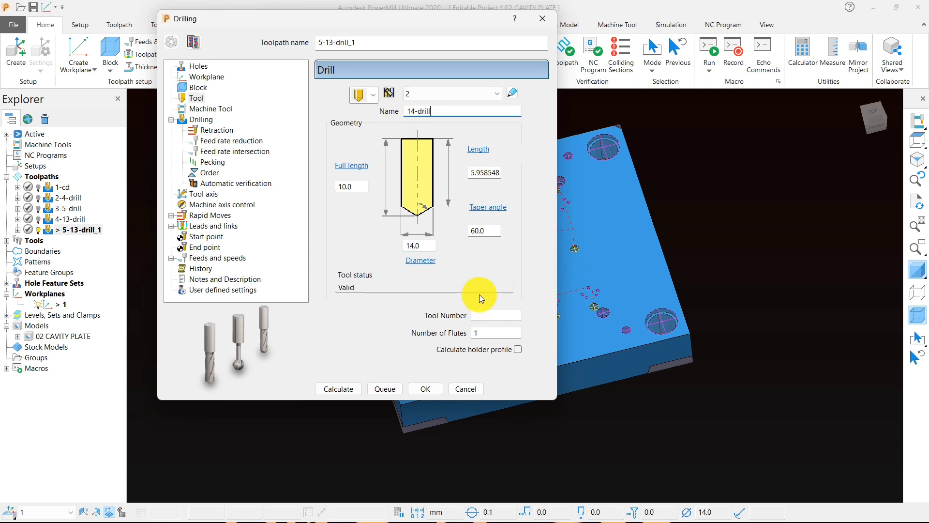
Step: Set the drilling depth of the 5-13-drill_1 toolpath to 36 mm
{"action": "left_click", "coordinate": [198, 120]}
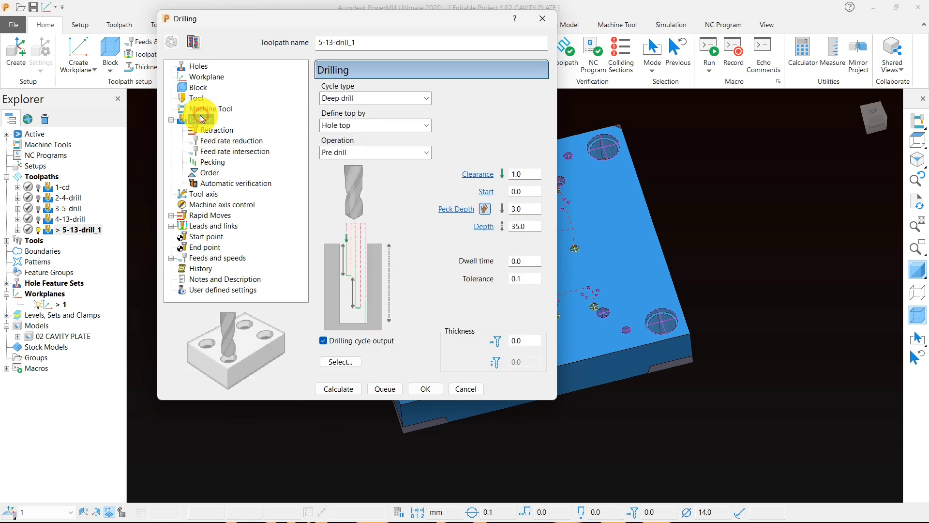
{"action": "left_click", "coordinate": [481, 227]}
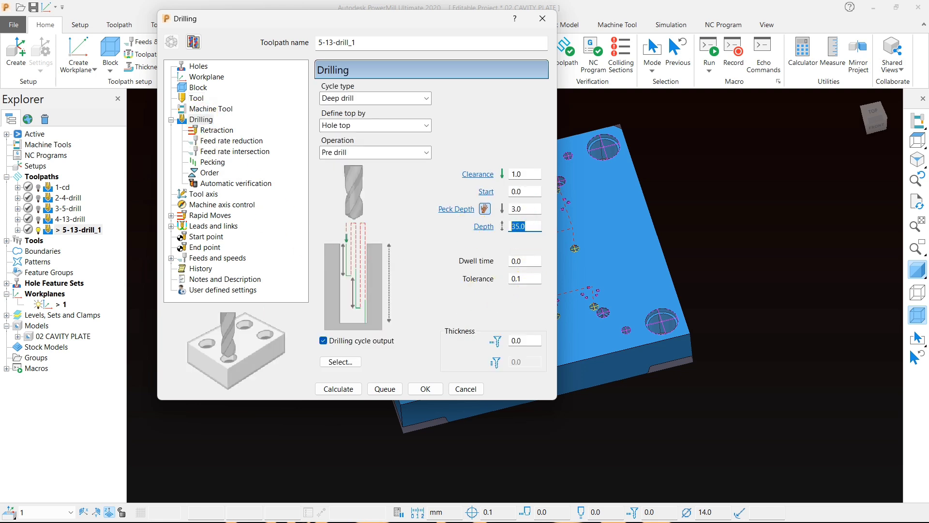
{"action": "type", "text": "36"}
{"action": "left_click", "coordinate": [733, 209]}
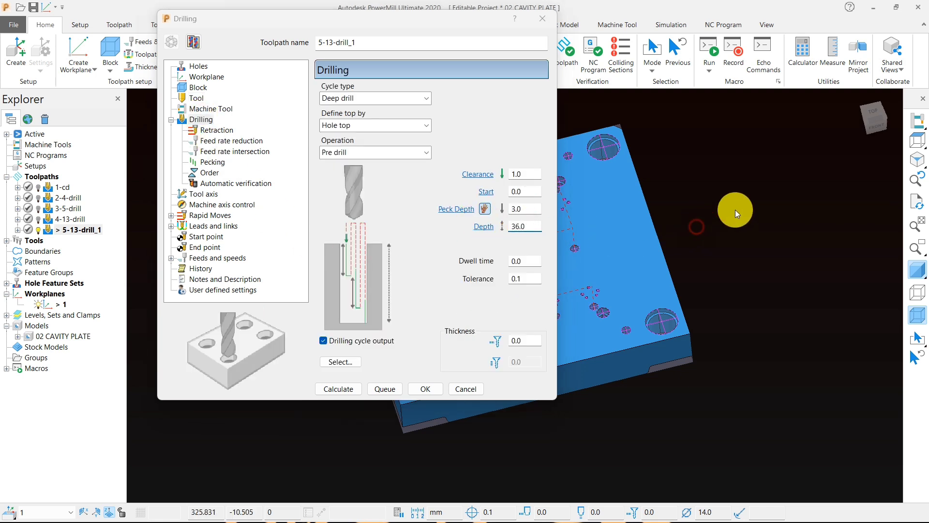
Step: Inspect the holes near the plate's corner, and calculate the block limits from the model to check the plate's Z length
{"action": "left_click", "coordinate": [340, 362]}
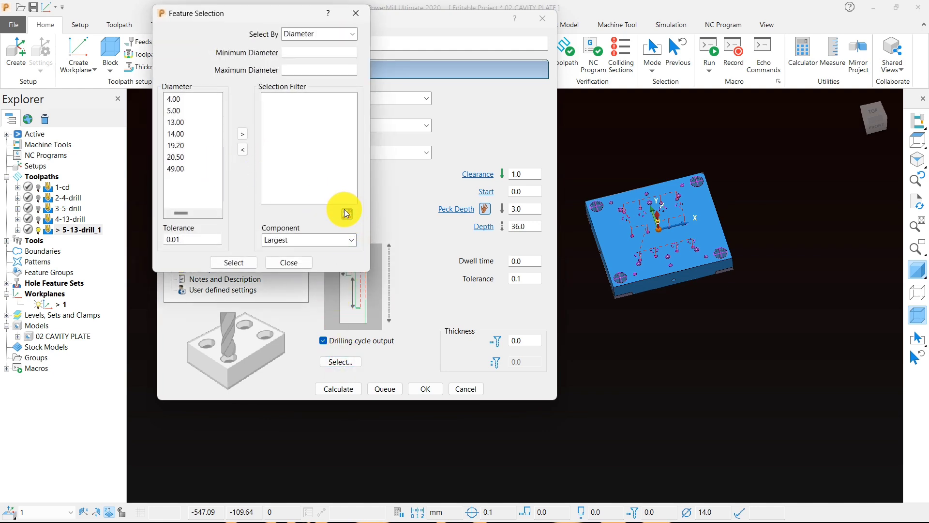
{"action": "middle_click_drag", "start_coordinate": [665, 261], "coordinate": [670, 277]}
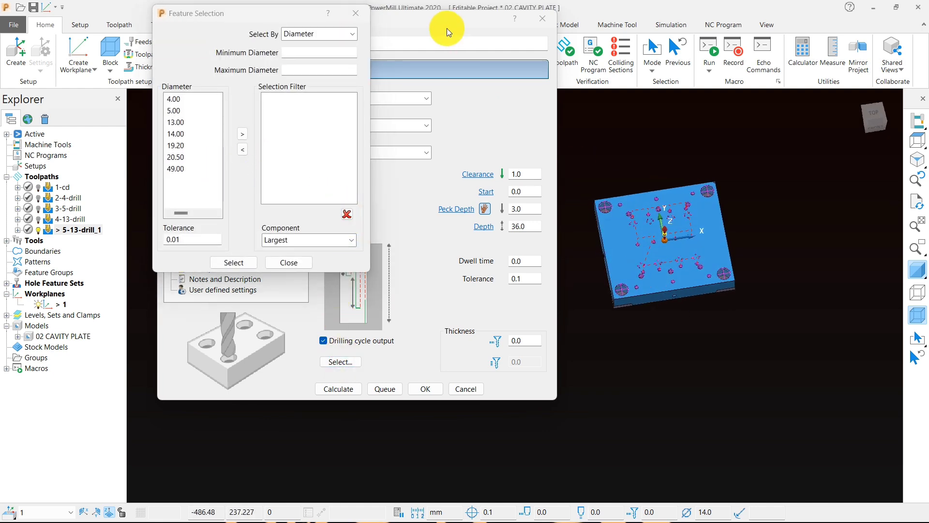
{"action": "left_click_drag", "start_coordinate": [447, 28], "coordinate": [244, 38]}
{"action": "scroll", "coordinate": [518, 234], "scroll_direction": "up", "scroll_amount": 5}
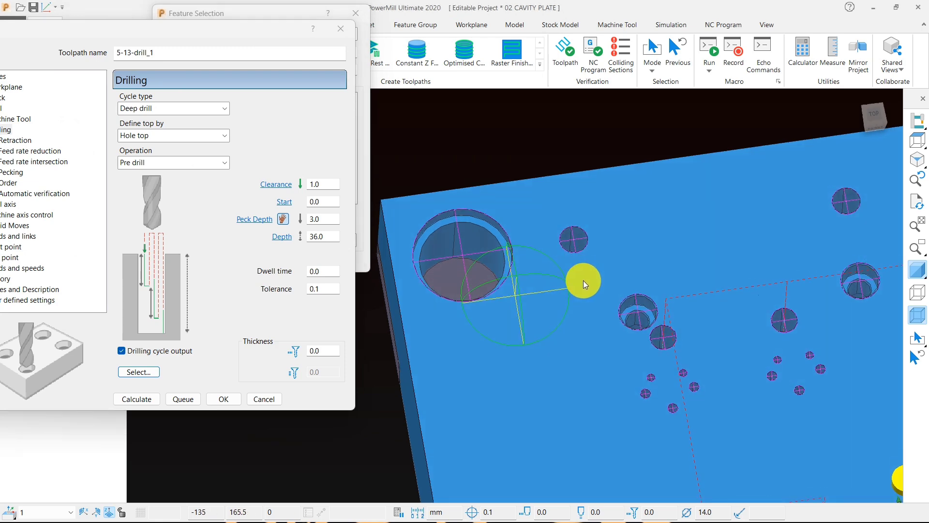
{"action": "scroll", "coordinate": [583, 280], "scroll_direction": "up", "scroll_amount": 4}
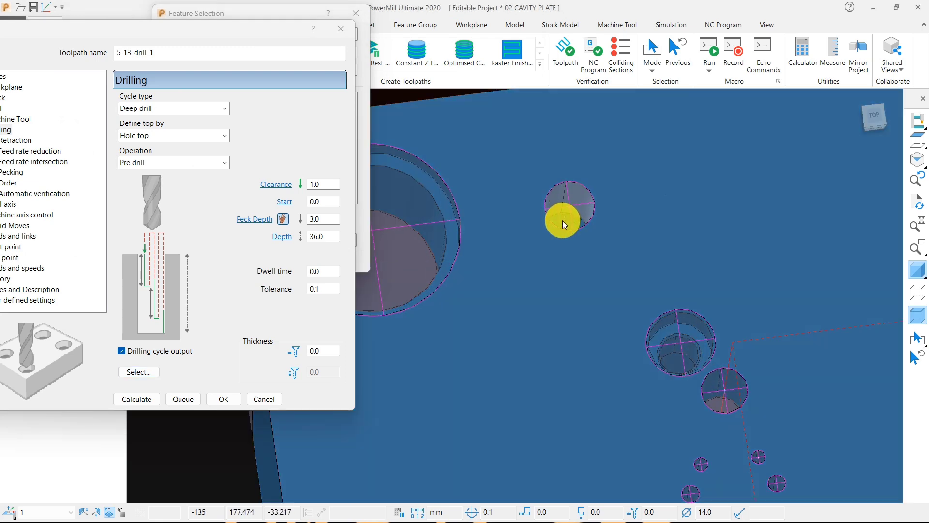
{"action": "scroll", "coordinate": [563, 219], "scroll_direction": "up", "scroll_amount": 3}
{"action": "mouse_move", "coordinate": [193, 30]}
{"action": "left_mouse_down"}
{"action": "mouse_move", "coordinate": [264, 124]}
{"action": "mouse_move", "coordinate": [323, 170]}
{"action": "left_mouse_up"}
{"action": "left_click", "coordinate": [110, 47]}
{"action": "left_click", "coordinate": [259, 297]}
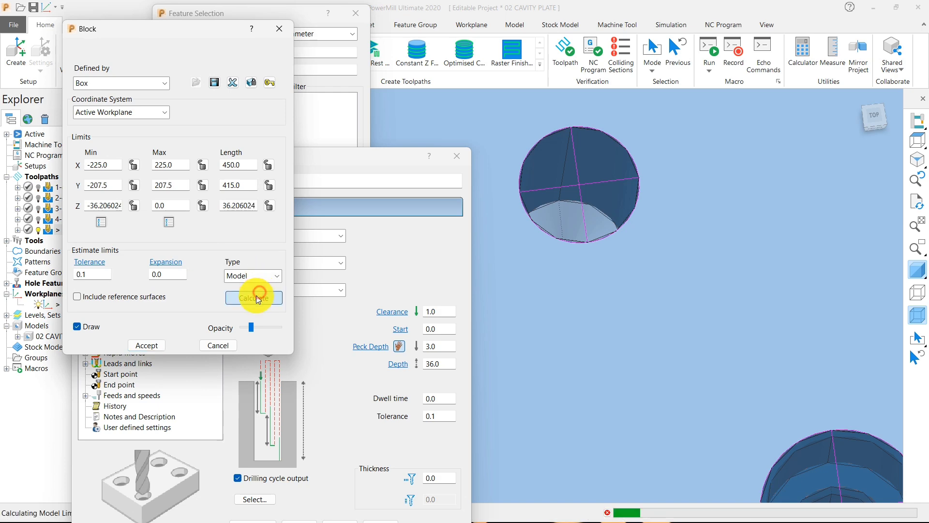
{"action": "left_click_drag", "start_coordinate": [223, 205], "coordinate": [257, 209]}
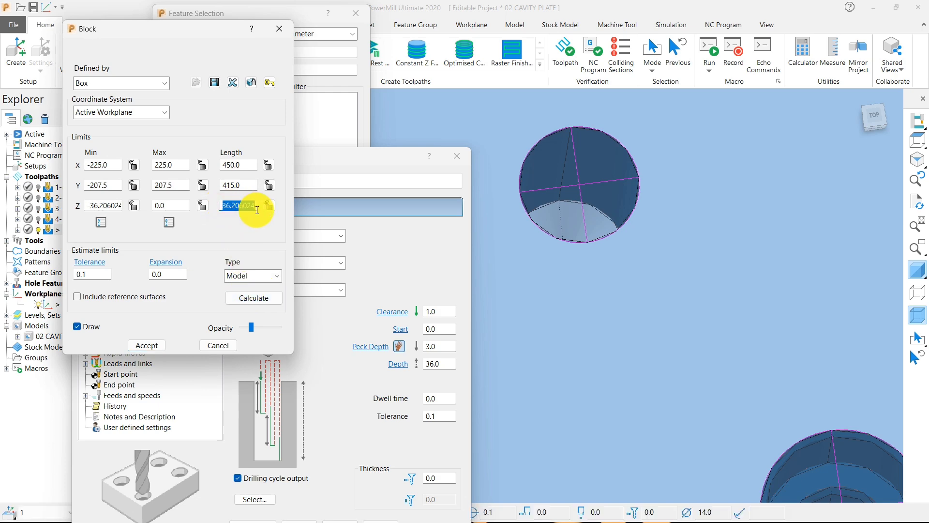
{"action": "left_click", "coordinate": [279, 29]}
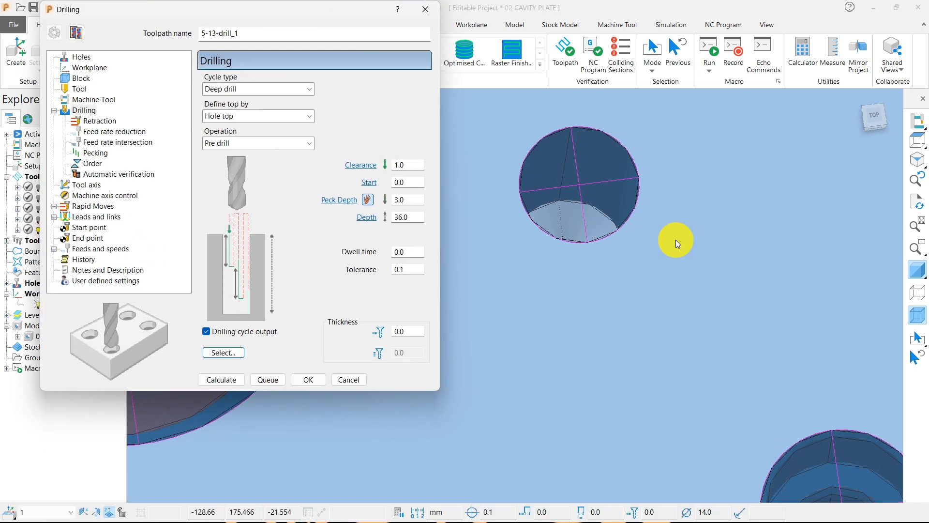
Step: Set the drilling depth of the 5-13-drill_1 toolpath to 37 mm
{"action": "mouse_move", "coordinate": [674, 243]}
{"action": "middle_mouse_down"}
{"action": "mouse_move", "coordinate": [722, 286]}
{"action": "mouse_move", "coordinate": [703, 333]}
{"action": "mouse_move", "coordinate": [584, 203]}
{"action": "middle_mouse_up"}
{"action": "double_click", "coordinate": [404, 219]}
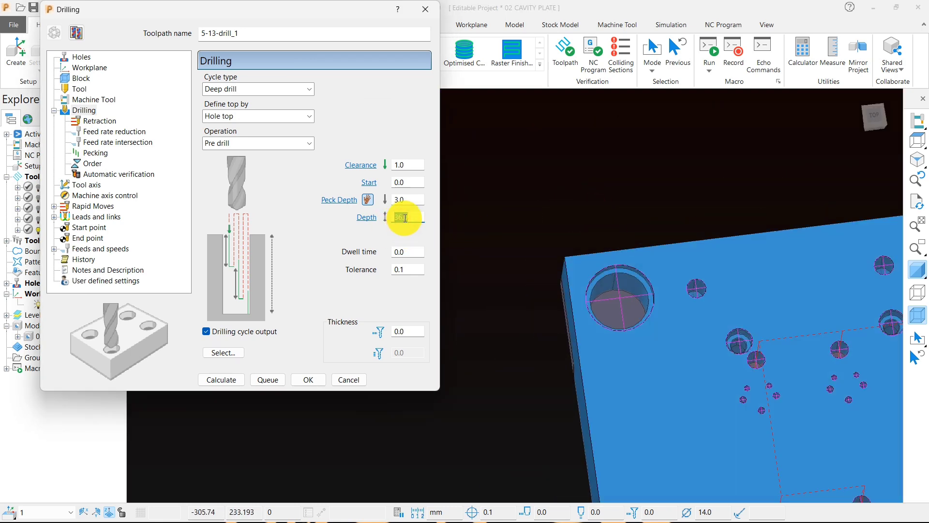
{"action": "type", "text": "37"}
{"action": "left_click", "coordinate": [557, 279]}
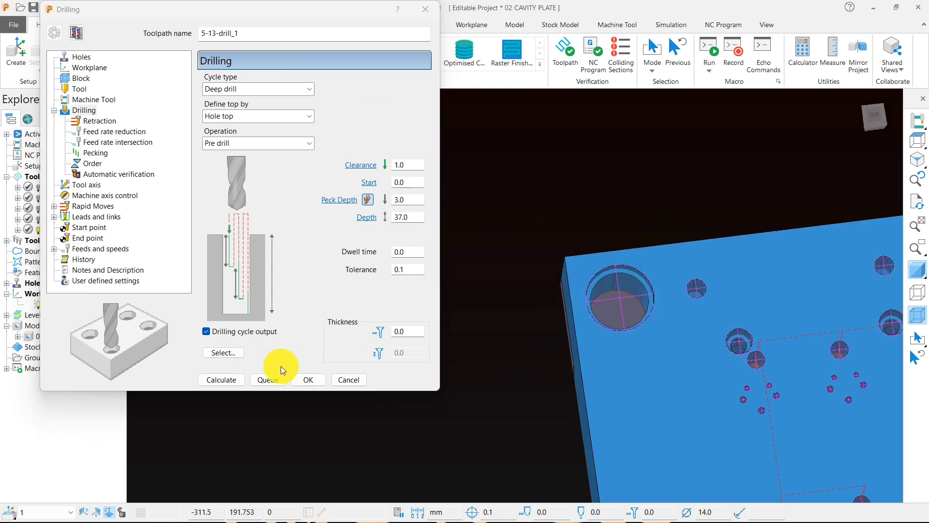
Step: Select the 14 mm diameter holes for the 5-13-drill_1 toolpath, calculate it and close the drilling settings
{"action": "left_click", "coordinate": [230, 353]}
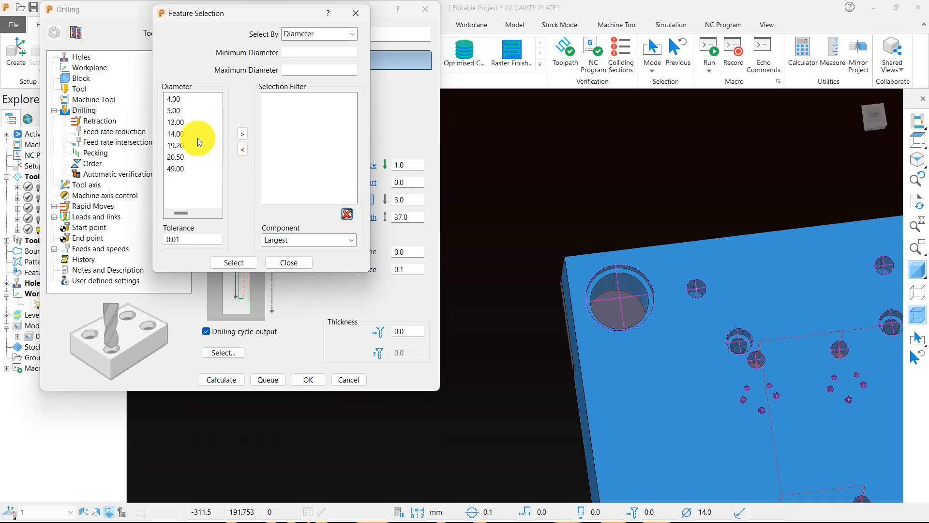
{"action": "scroll", "coordinate": [539, 225], "scroll_direction": "down", "scroll_amount": 6}
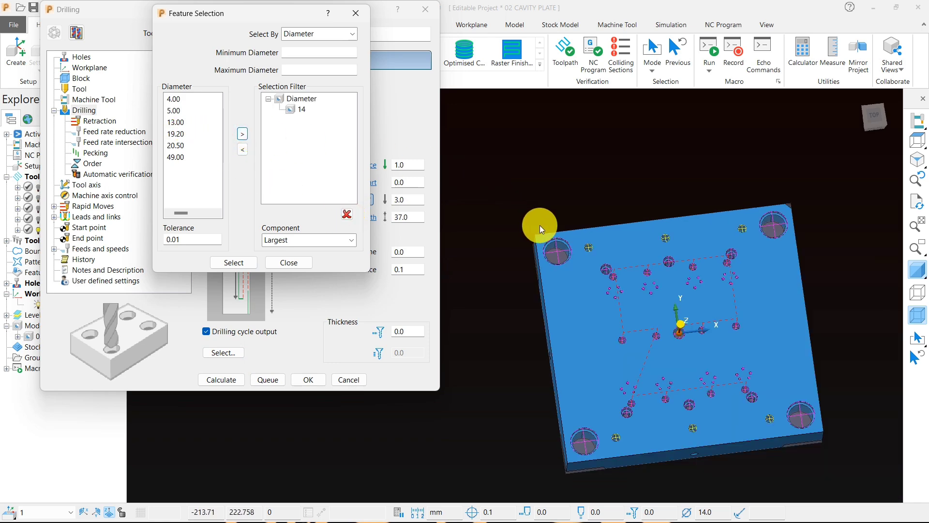
{"action": "left_click", "coordinate": [299, 262]}
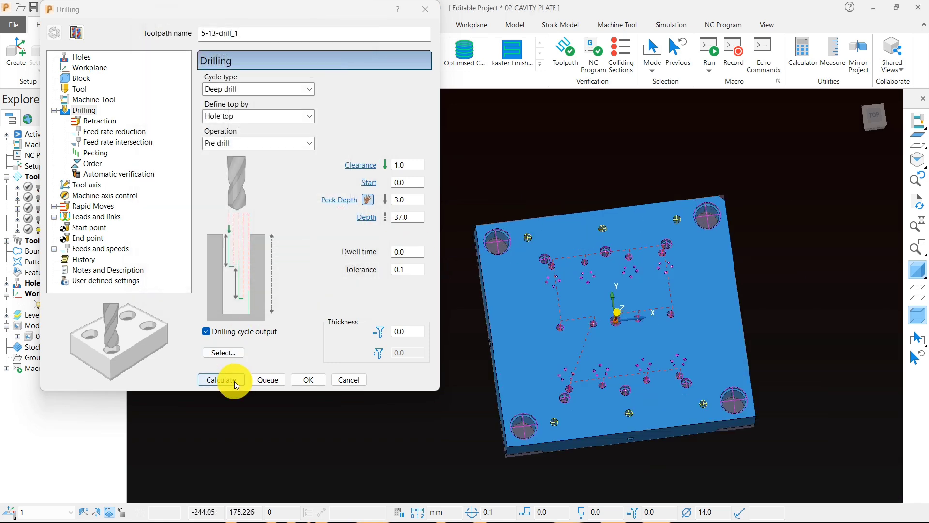
{"action": "left_click", "coordinate": [234, 380]}
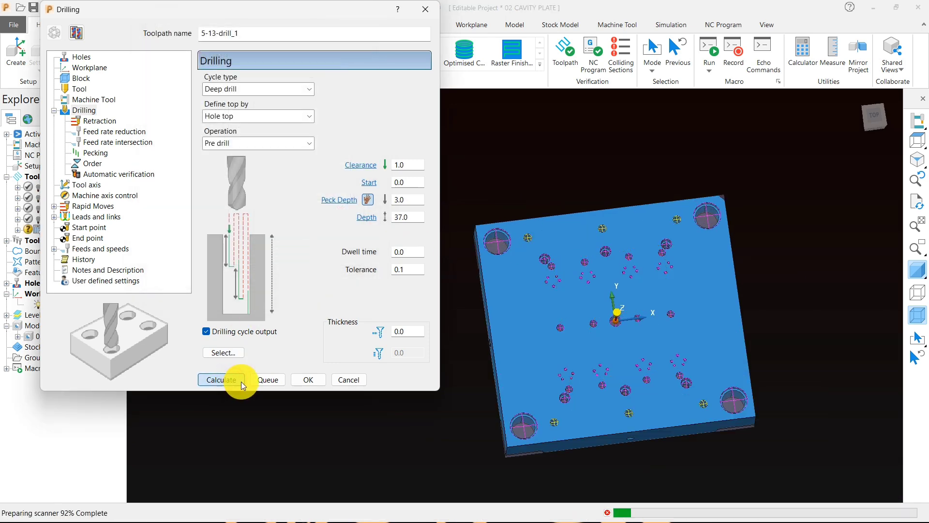
{"action": "left_click", "coordinate": [344, 380]}
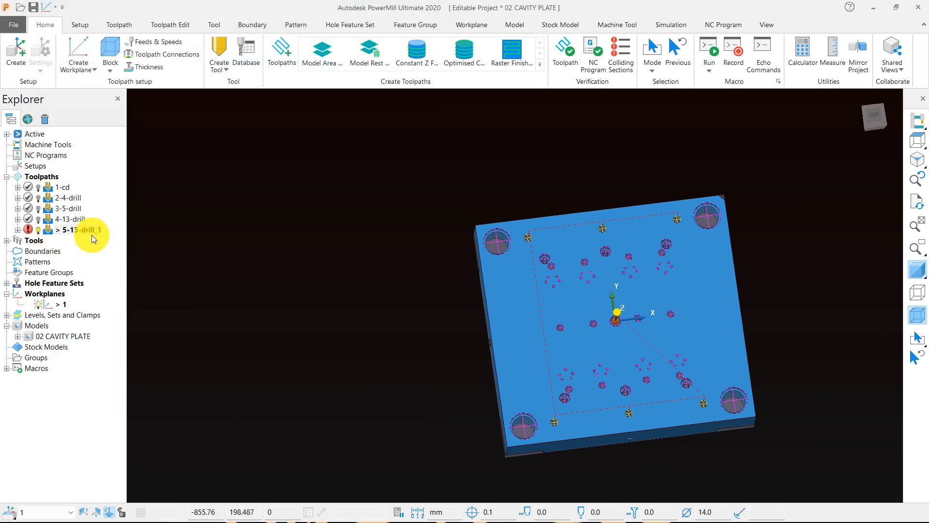
{"action": "scroll", "coordinate": [537, 247], "scroll_direction": "up", "scroll_amount": 3}
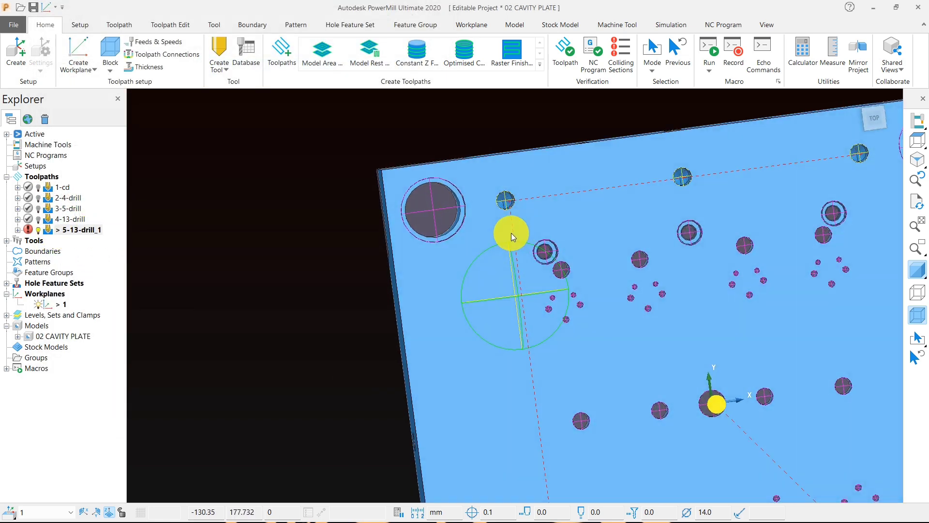
{"action": "scroll", "coordinate": [504, 197], "scroll_direction": "up", "scroll_amount": 3}
{"action": "scroll", "coordinate": [504, 166], "scroll_direction": "down", "scroll_amount": 3}
{"action": "scroll", "coordinate": [522, 261], "scroll_direction": "down", "scroll_amount": 3}
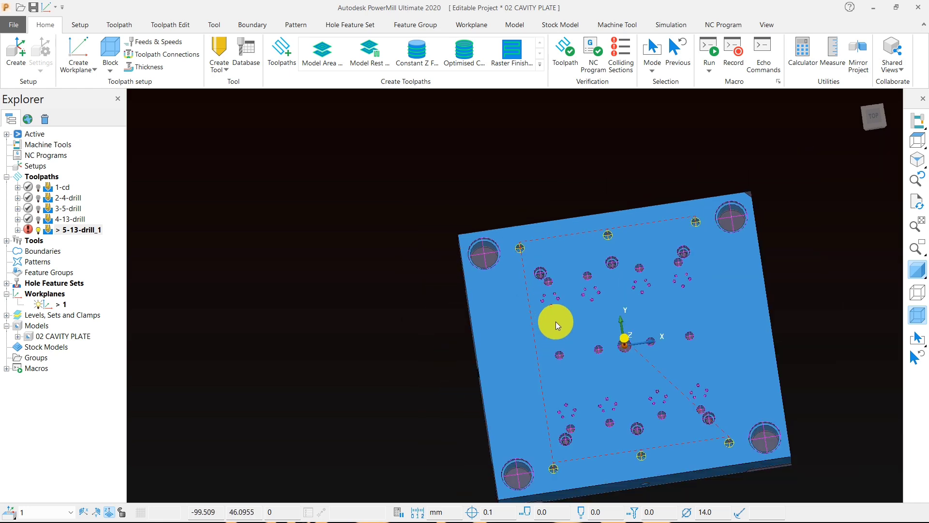
{"action": "middle_click_drag", "start_coordinate": [556, 321], "coordinate": [529, 238]}
Step: Rename the 5-13-drill_1 toolpath to 5-14-drill
{"action": "left_click", "coordinate": [64, 228]}
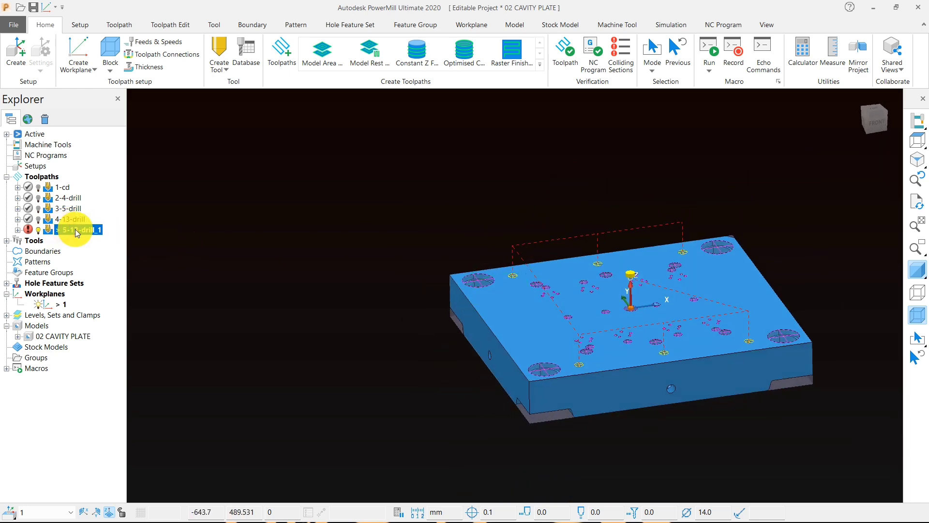
{"action": "left_click", "coordinate": [72, 230]}
{"action": "left_click", "coordinate": [72, 230]}
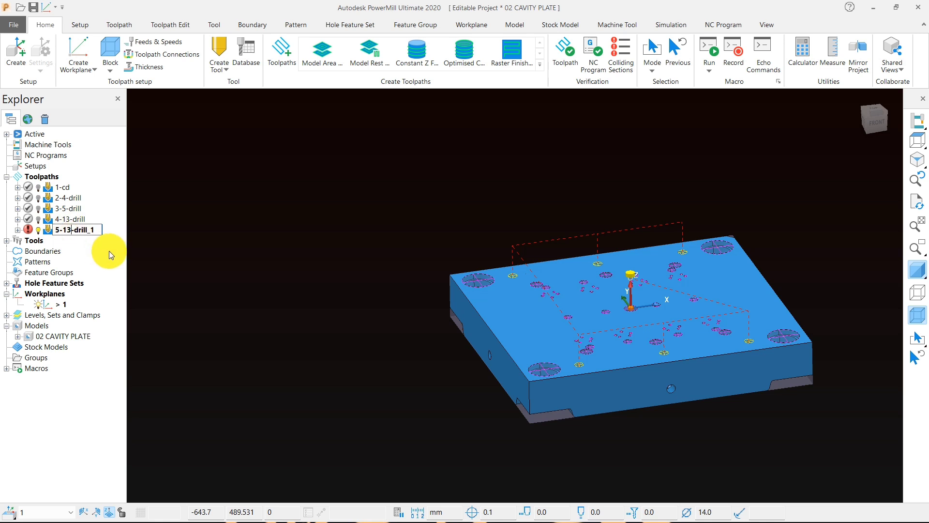
{"action": "key", "text": "BackSpace"}
{"action": "type", "text": "4"}
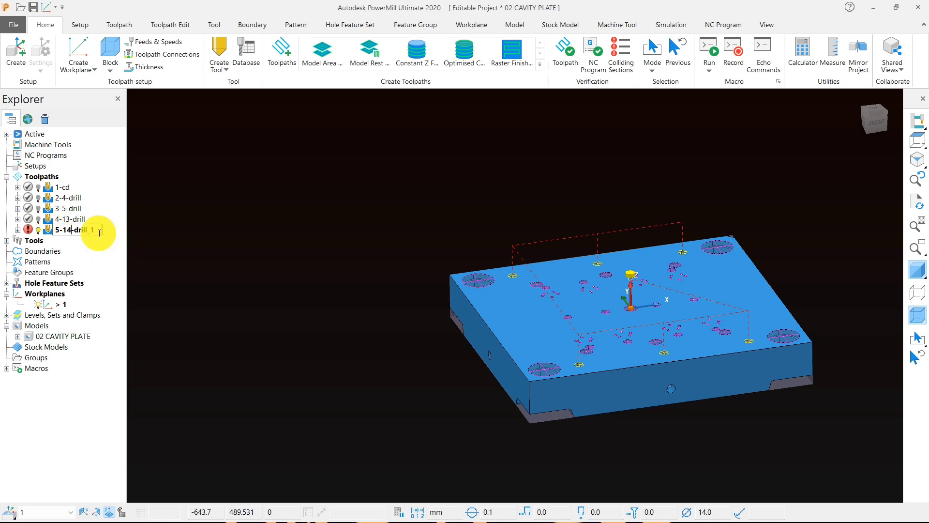
{"action": "left_click", "coordinate": [99, 233]}
{"action": "key", "text": "BackSpace"}
{"action": "key", "text": "BackSpace"}
{"action": "left_click", "coordinate": [225, 253]}
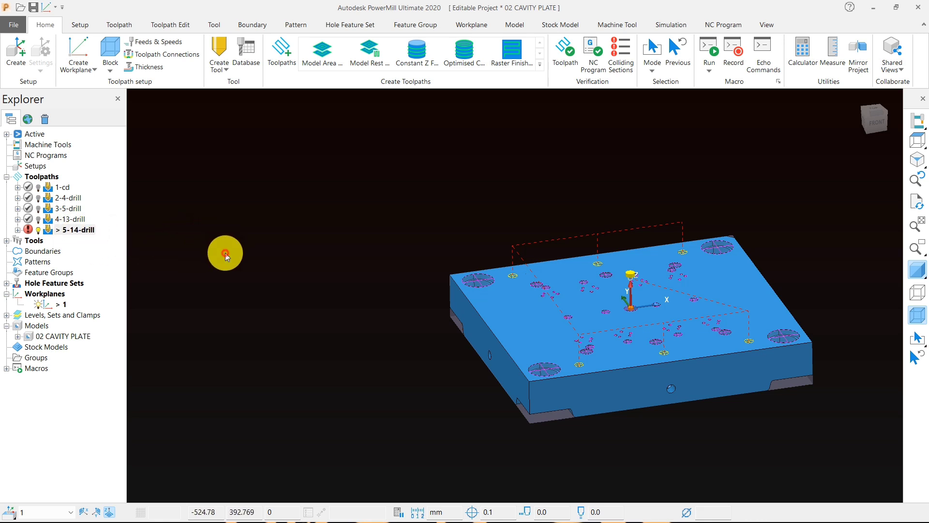
Step: Reopen the 5-14-drill settings for editing, set the depth to 36 mm and recalculate the toolpath
{"action": "right_click", "coordinate": [71, 231]}
{"action": "left_click", "coordinate": [115, 166]}
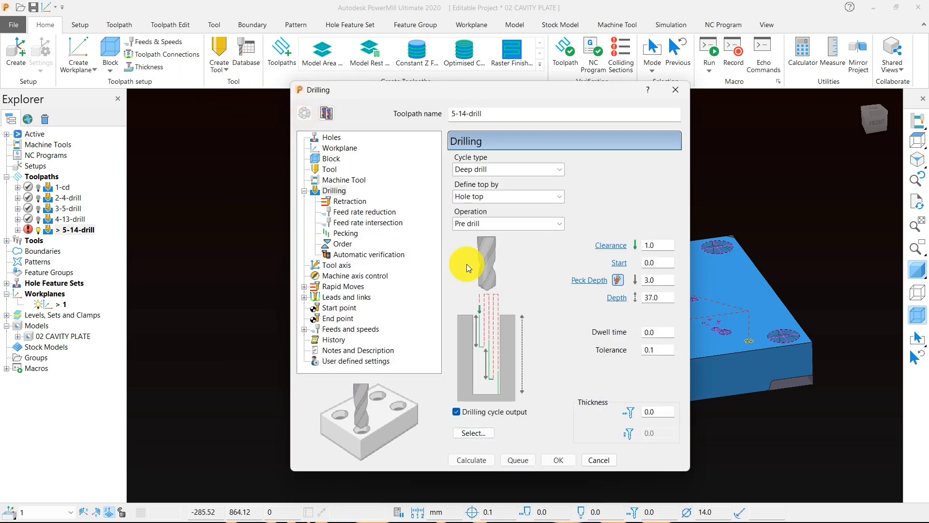
{"action": "double_click", "coordinate": [645, 296]}
{"action": "type", "text": "3"}
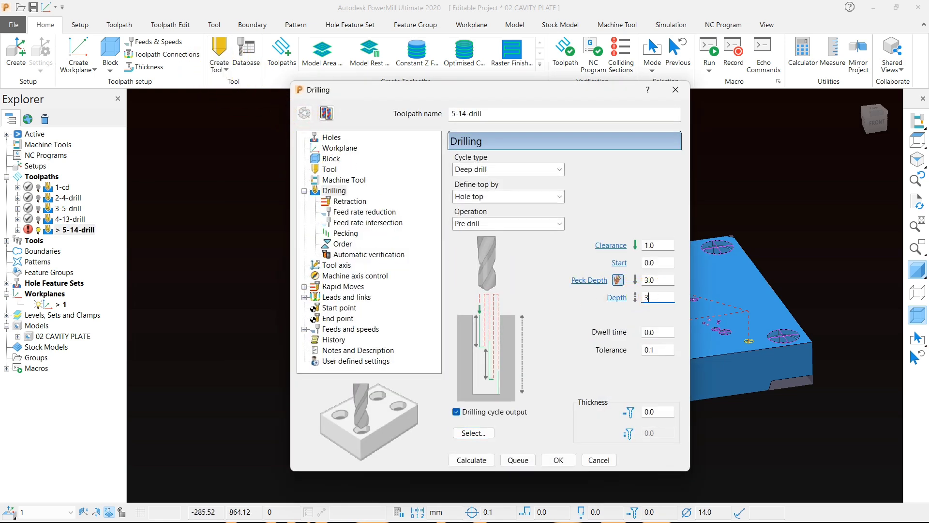
{"action": "type", "text": "6"}
{"action": "left_click", "coordinate": [472, 460]}
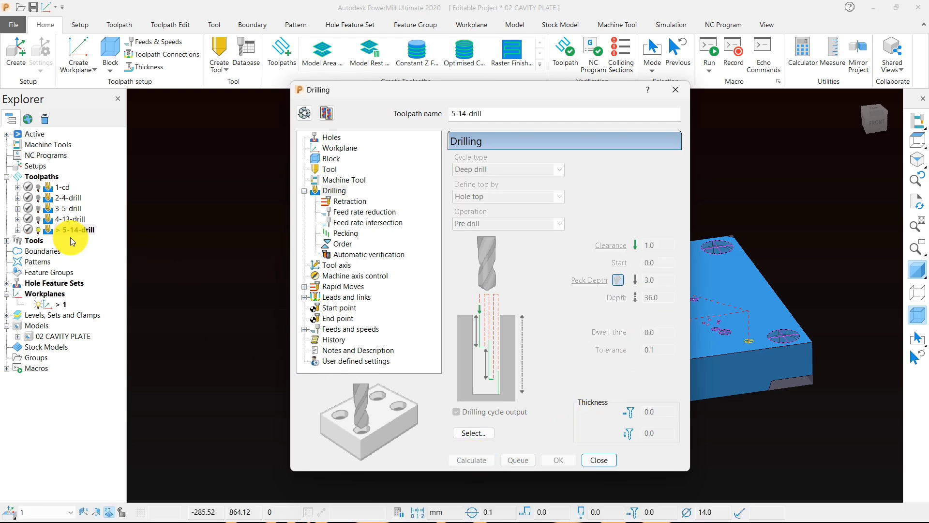
{"action": "left_click", "coordinate": [599, 459]}
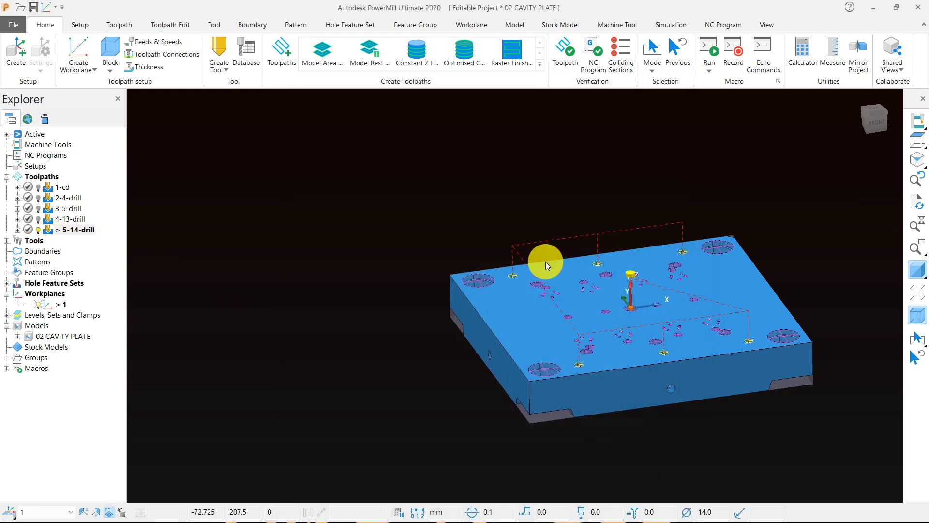
Step: Save the project and view the cavity plate from the top
{"action": "middle_click_drag", "start_coordinate": [531, 261], "coordinate": [552, 317]}
{"action": "left_click", "coordinate": [34, 7]}
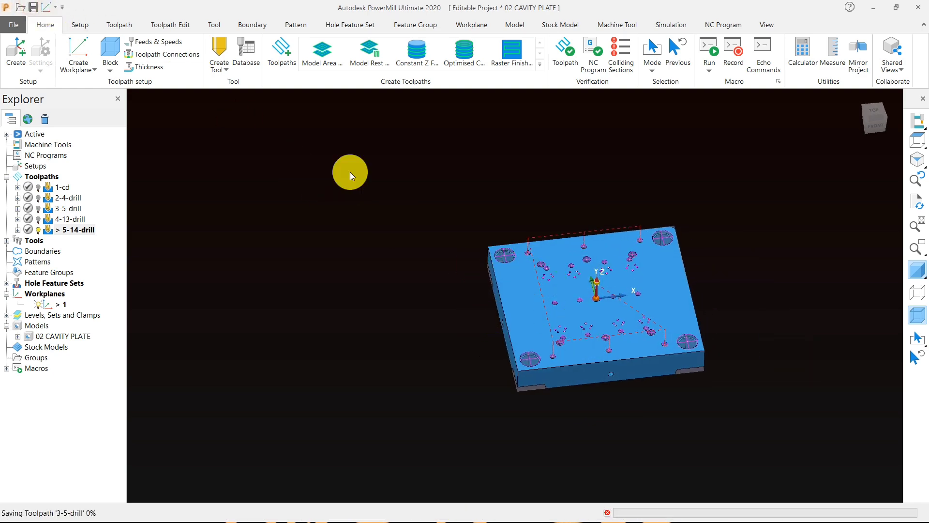
{"action": "left_click", "coordinate": [917, 140]}
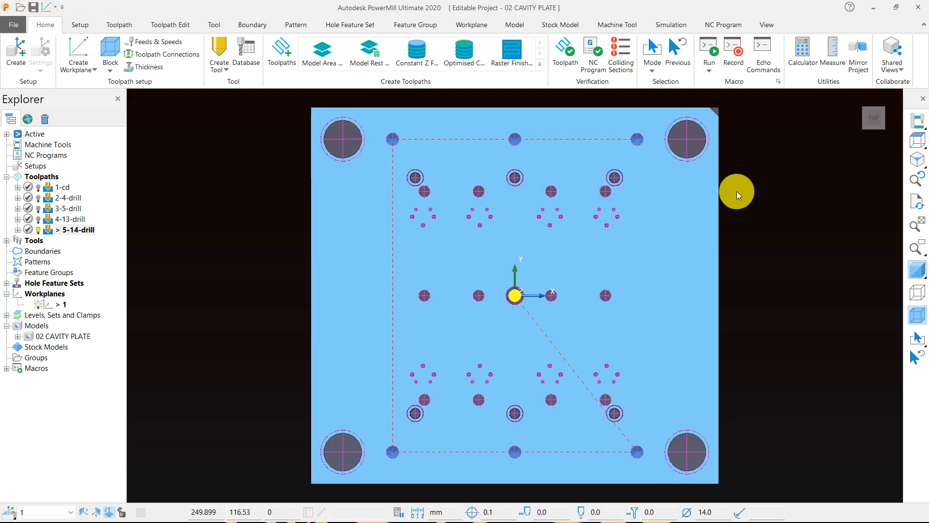
Step: Set the 5-14-drill toolpath's start point to First point safe, apply both start and end points, and accept the connections
{"action": "middle_click_drag", "start_coordinate": [602, 328], "coordinate": [556, 155]}
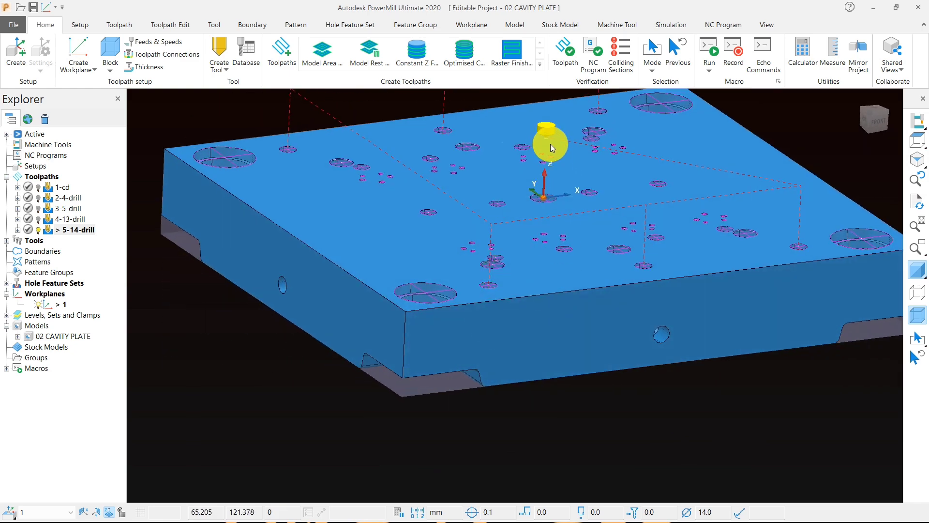
{"action": "scroll", "coordinate": [547, 260], "scroll_direction": "down", "scroll_amount": 2}
{"action": "middle_click_drag", "start_coordinate": [513, 286], "coordinate": [505, 325]}
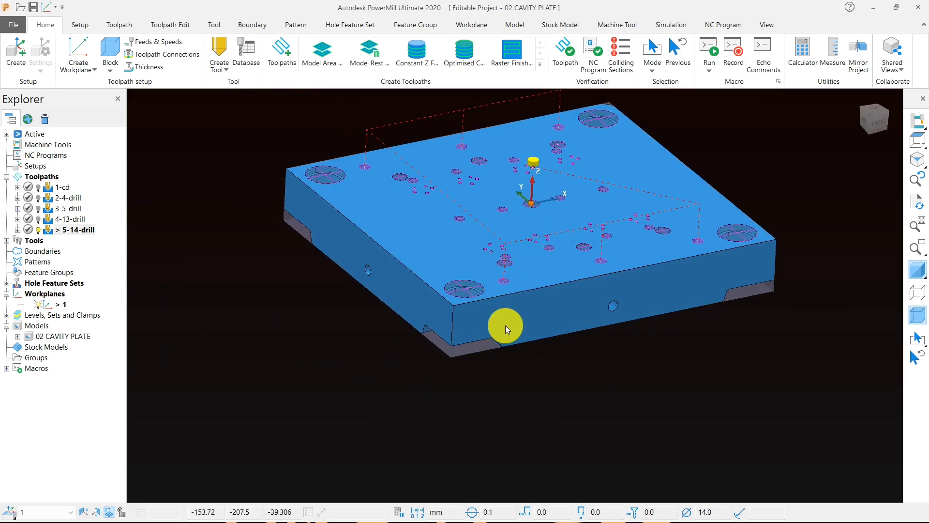
{"action": "scroll", "coordinate": [514, 327], "scroll_direction": "down", "scroll_amount": 2}
{"action": "middle_click_drag", "start_coordinate": [521, 273], "coordinate": [444, 183]}
{"action": "left_click", "coordinate": [154, 54]}
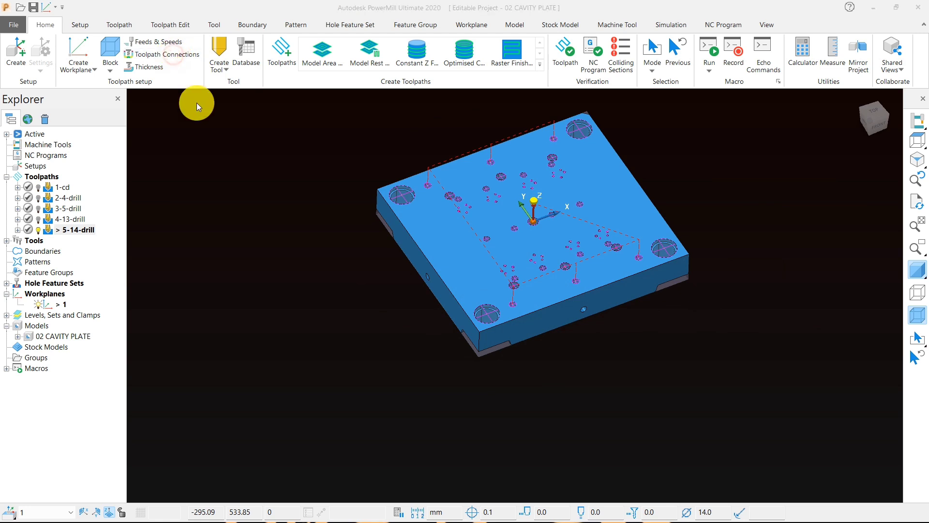
{"action": "left_click", "coordinate": [198, 36]}
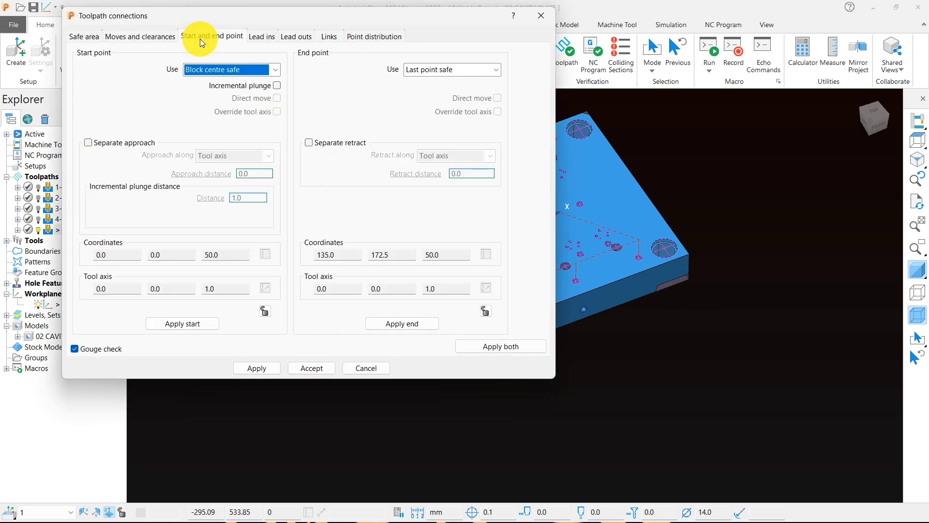
{"action": "left_click", "coordinate": [215, 70]}
{"action": "left_click", "coordinate": [209, 87]}
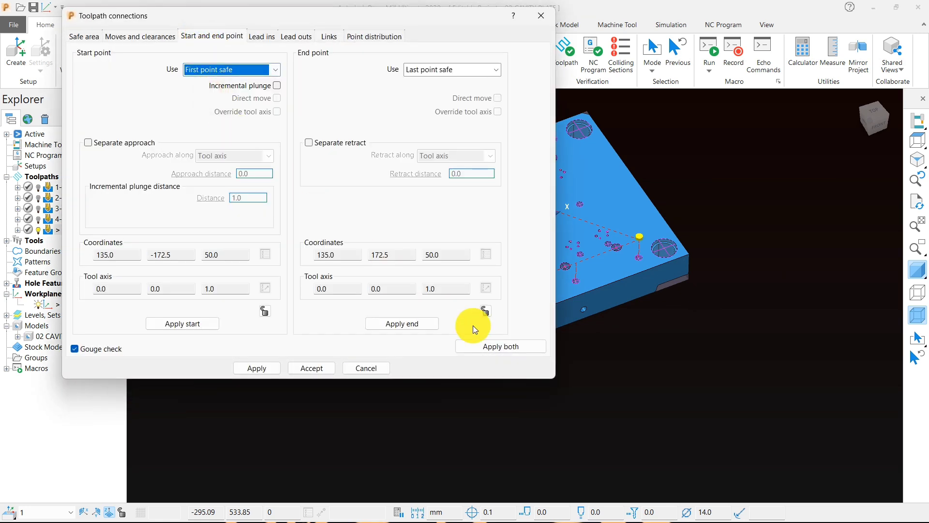
{"action": "left_click", "coordinate": [504, 344]}
{"action": "left_click", "coordinate": [256, 368]}
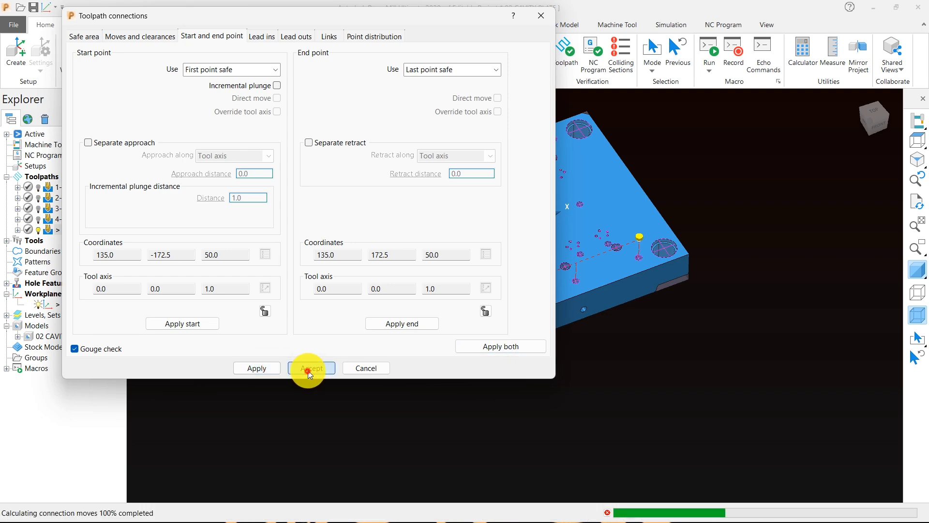
{"action": "left_click", "coordinate": [308, 368]}
Step: Activate the 4-13-drill toolpath to inspect its moves, reactivate 5-14-drill and view the plate from the top
{"action": "scroll", "coordinate": [655, 227], "scroll_direction": "up", "scroll_amount": 5}
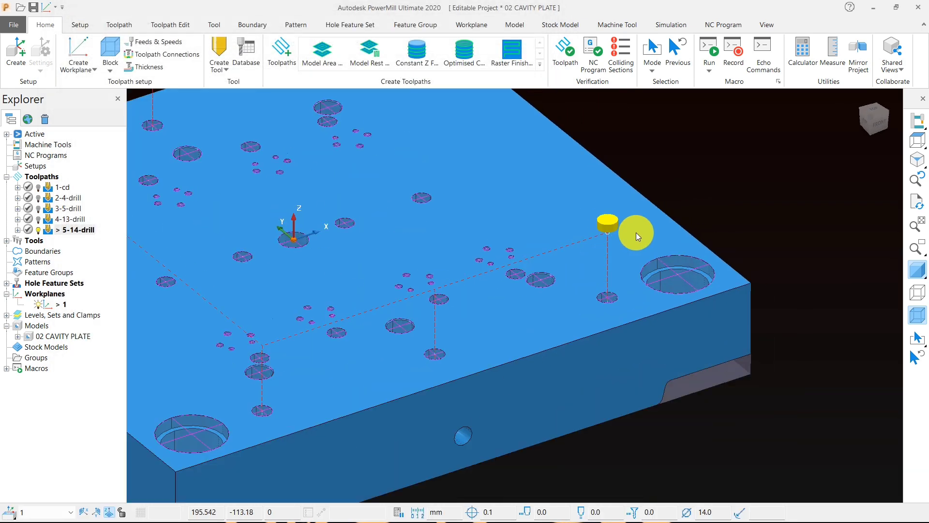
{"action": "double_click", "coordinate": [48, 218]}
{"action": "scroll", "coordinate": [337, 180], "scroll_direction": "up", "scroll_amount": 5}
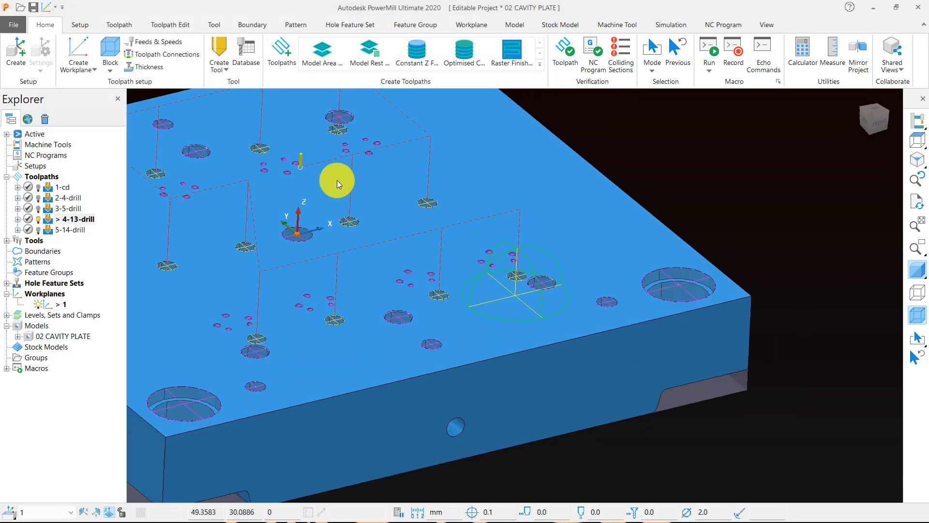
{"action": "scroll", "coordinate": [321, 156], "scroll_direction": "down", "scroll_amount": 5}
{"action": "double_click", "coordinate": [48, 230]}
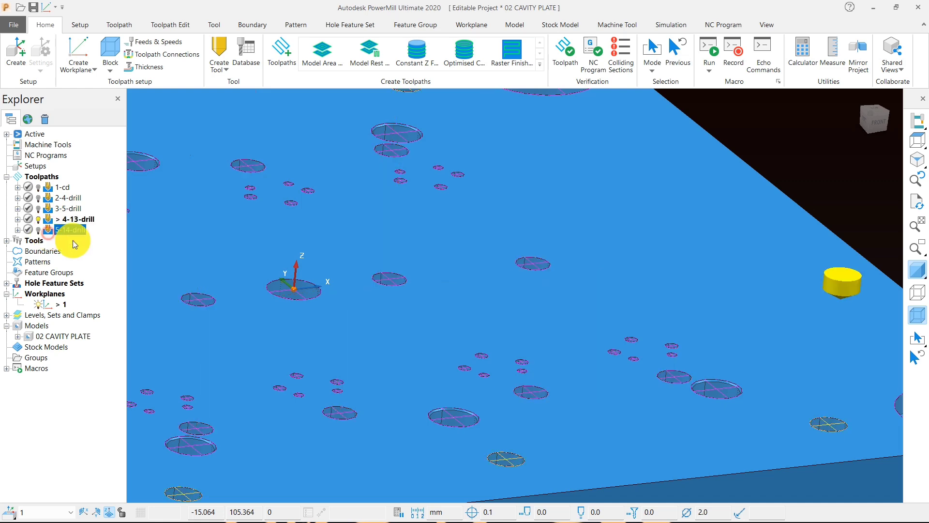
{"action": "scroll", "coordinate": [582, 252], "scroll_direction": "down", "scroll_amount": 3}
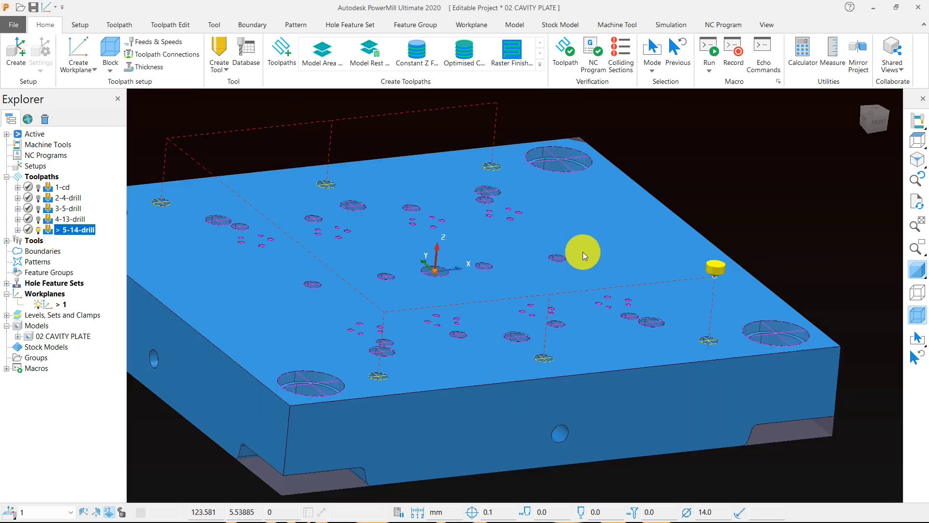
{"action": "left_click", "coordinate": [916, 140]}
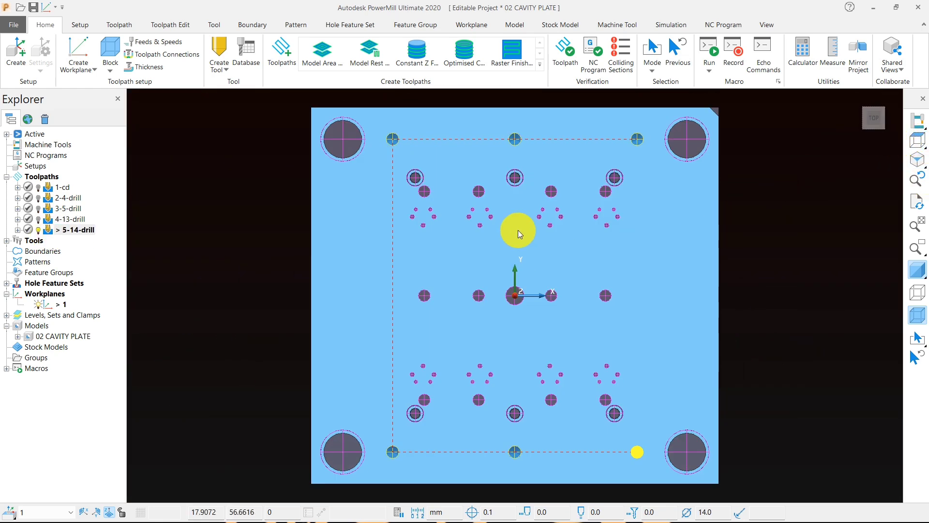
Step: Measure the diameter of the lower bore in the counterbored hole by calculating a Cylinder block, and close the block settings
{"action": "scroll", "coordinate": [452, 207], "scroll_direction": "up", "scroll_amount": 3}
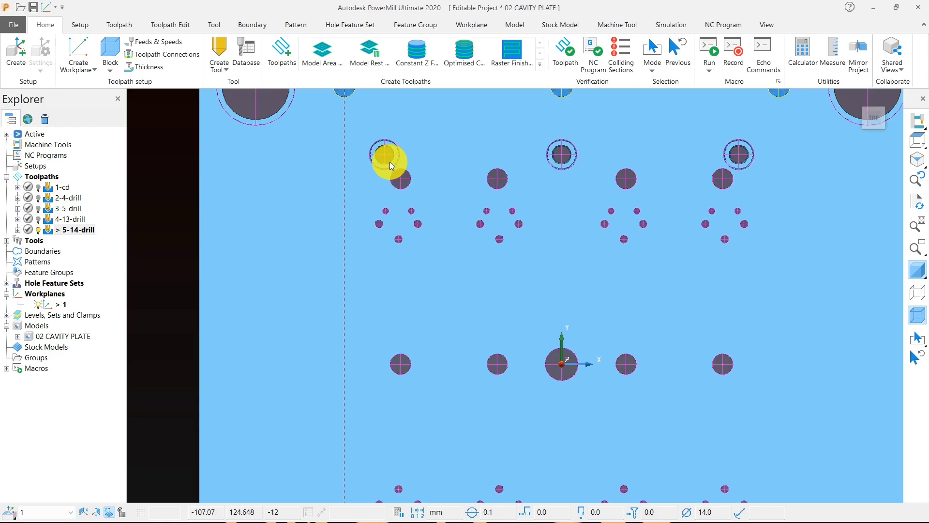
{"action": "middle_click_drag", "start_coordinate": [533, 263], "coordinate": [411, 239]}
{"action": "scroll", "coordinate": [411, 239], "scroll_direction": "up", "scroll_amount": 5}
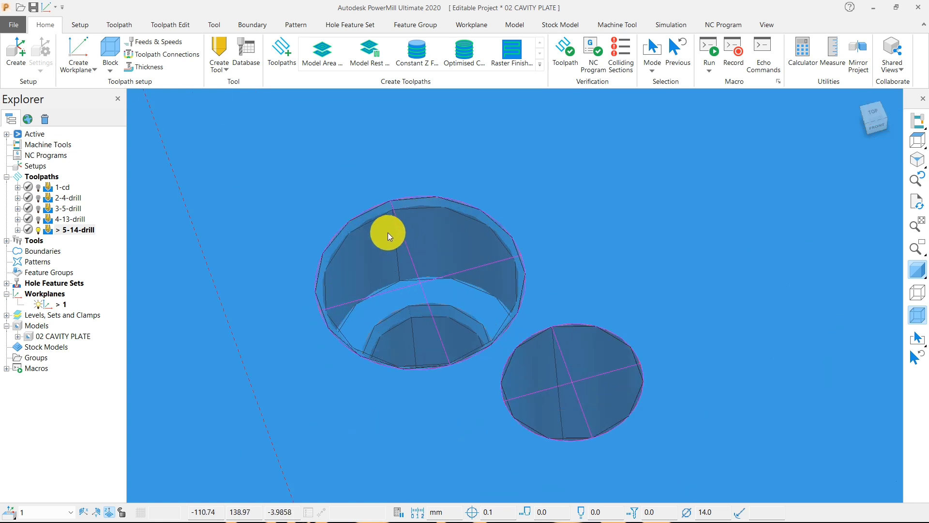
{"action": "scroll", "coordinate": [454, 313], "scroll_direction": "down", "scroll_amount": 2}
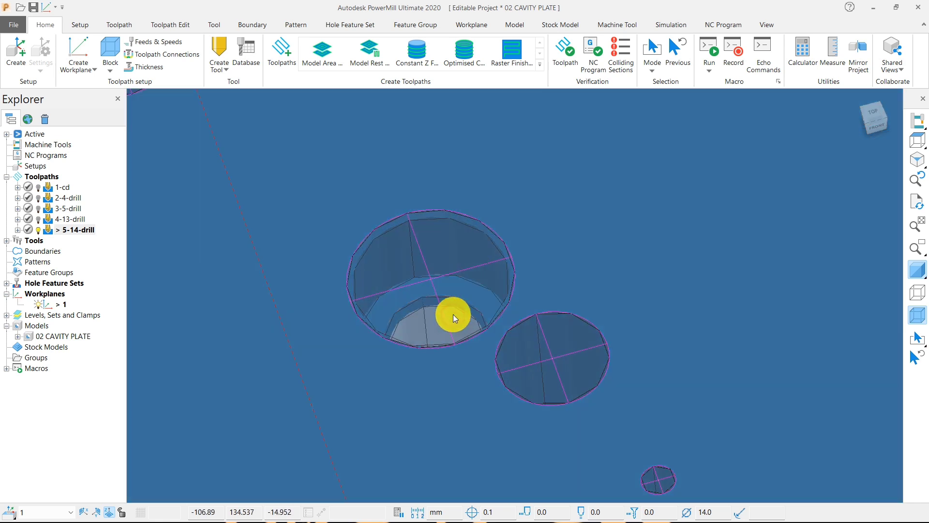
{"action": "left_click", "coordinate": [116, 63]}
{"action": "left_click", "coordinate": [149, 82]}
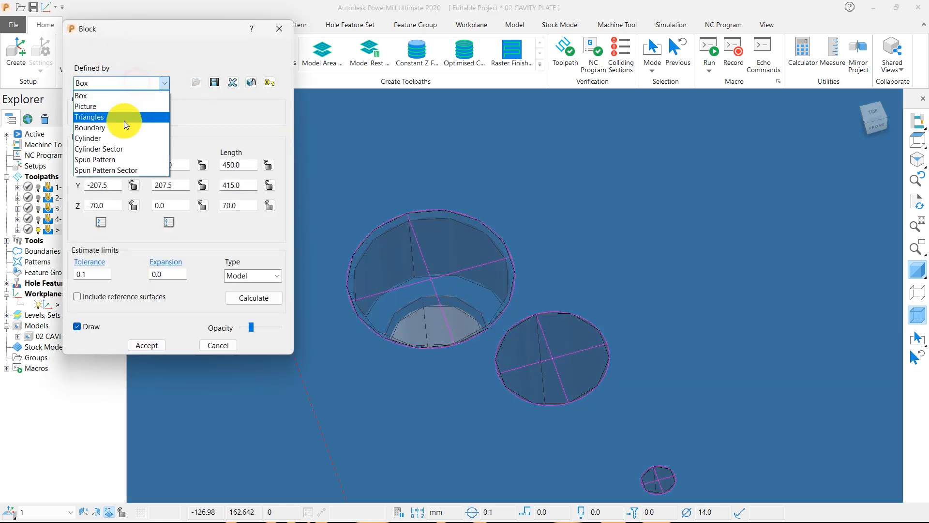
{"action": "left_click", "coordinate": [124, 120]}
{"action": "left_click", "coordinate": [244, 296]}
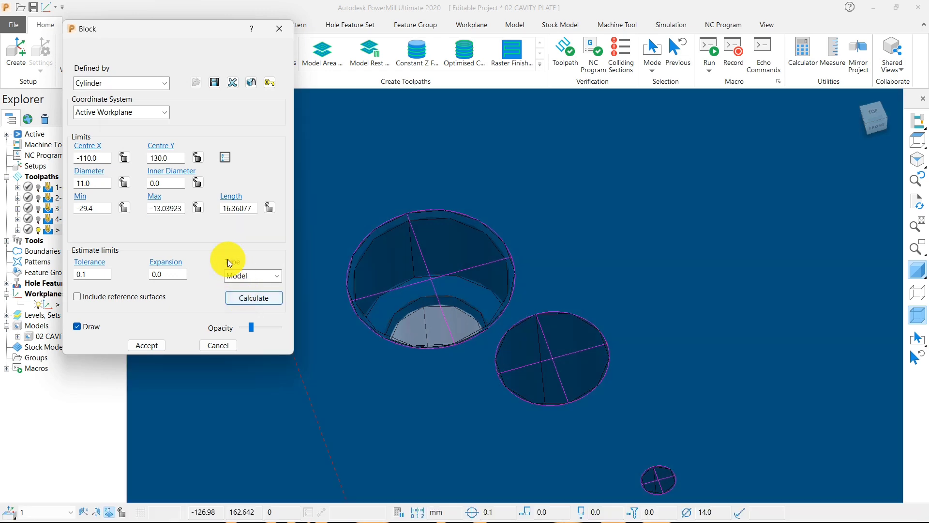
{"action": "left_click_drag", "start_coordinate": [100, 183], "coordinate": [76, 182]}
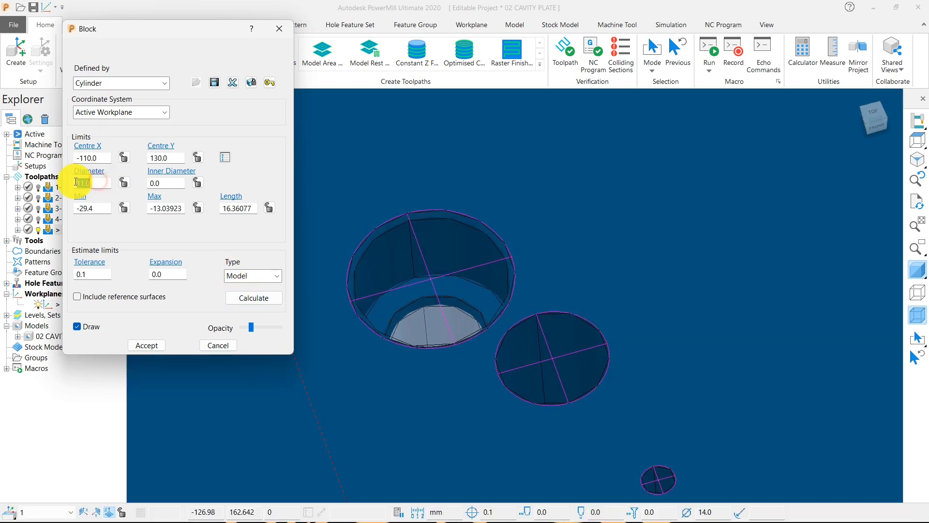
{"action": "left_click", "coordinate": [277, 29]}
{"action": "scroll", "coordinate": [486, 214], "scroll_direction": "down", "scroll_amount": 10}
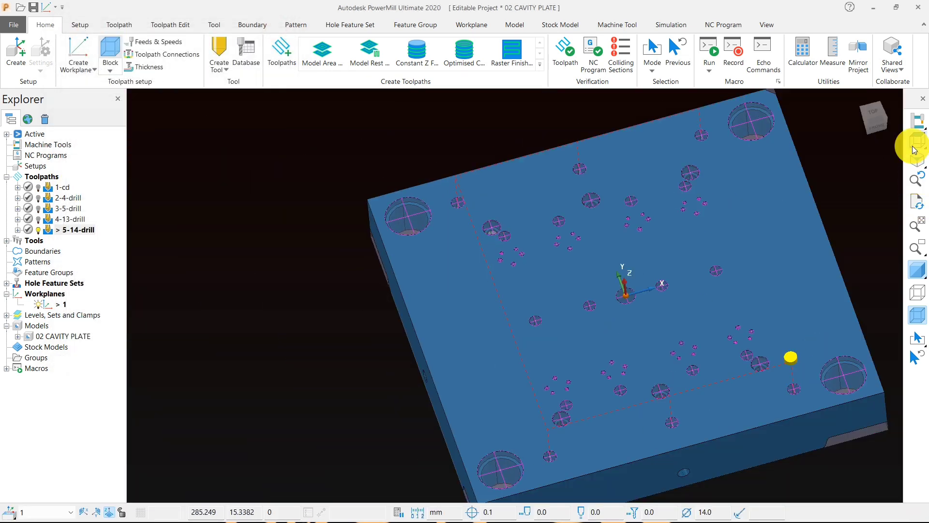
Step: Copy the 5-14-drill toolpath and rename the copy 6-11-drill
{"action": "left_click", "coordinate": [914, 148]}
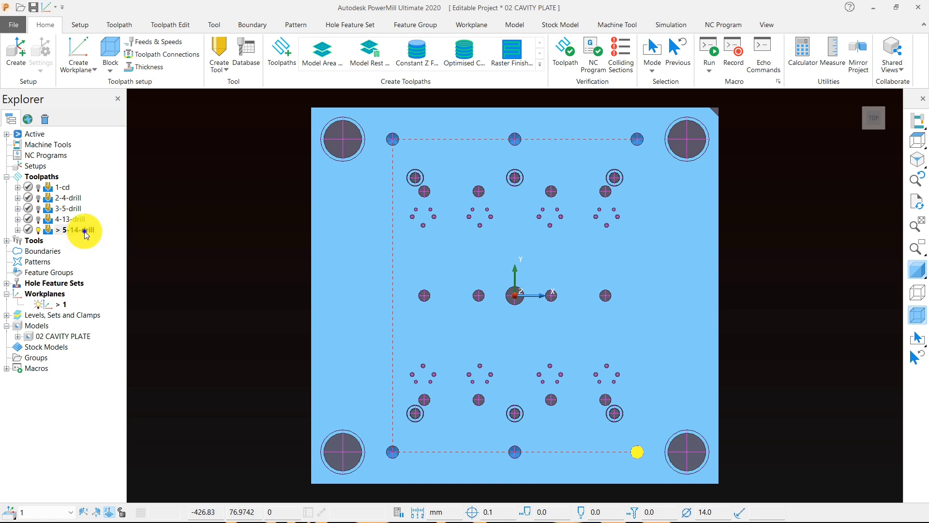
{"action": "right_click", "coordinate": [86, 235]}
{"action": "mouse_move", "coordinate": [221, 465]}
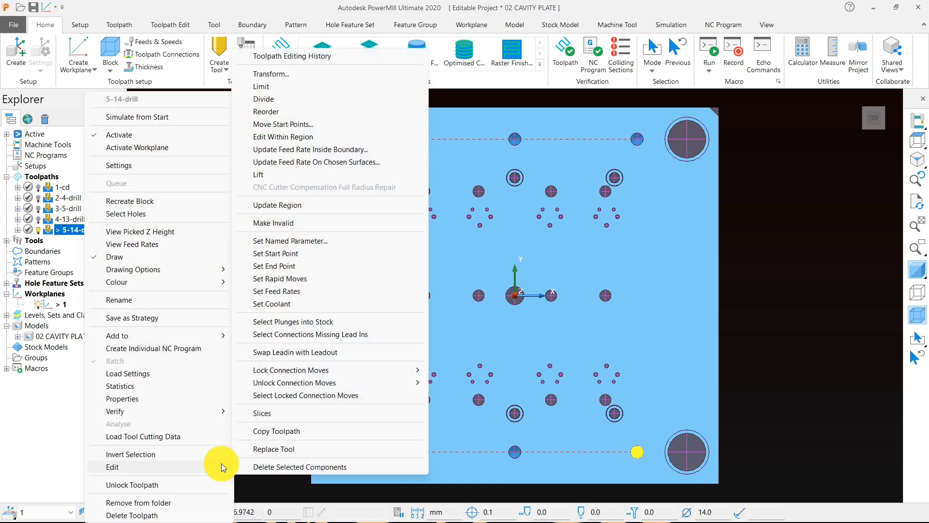
{"action": "left_click", "coordinate": [267, 432]}
{"action": "left_click", "coordinate": [85, 241]}
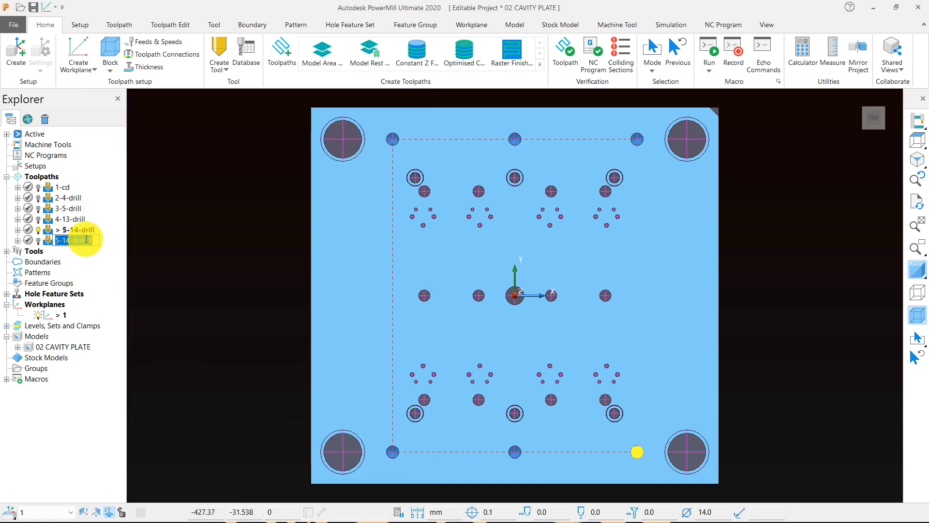
{"action": "type", "text": "6-1"}
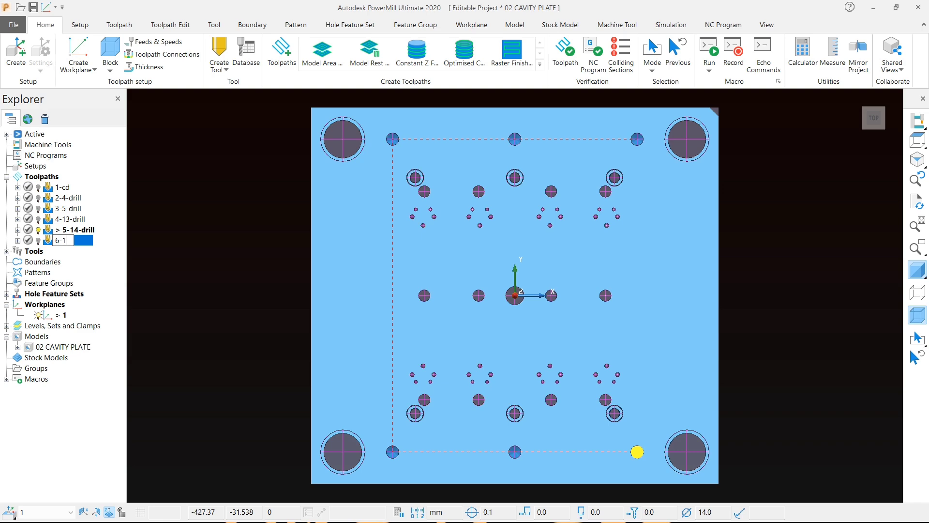
{"action": "type", "text": "1-drill"}
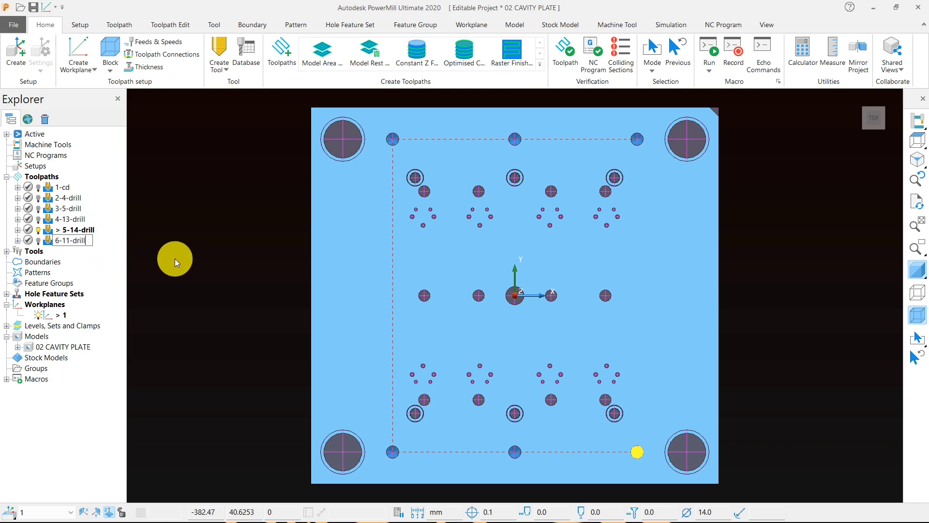
{"action": "key", "text": "Return"}
Step: Examine the counterbored holes on the cavity plate's top face from several angles
{"action": "middle_click_drag", "start_coordinate": [460, 311], "coordinate": [482, 204]}
{"action": "scroll", "coordinate": [432, 177], "scroll_direction": "up", "scroll_amount": 8}
{"action": "middle_click_drag", "start_coordinate": [372, 212], "coordinate": [417, 182]}
{"action": "scroll", "coordinate": [416, 181], "scroll_direction": "down", "scroll_amount": 6}
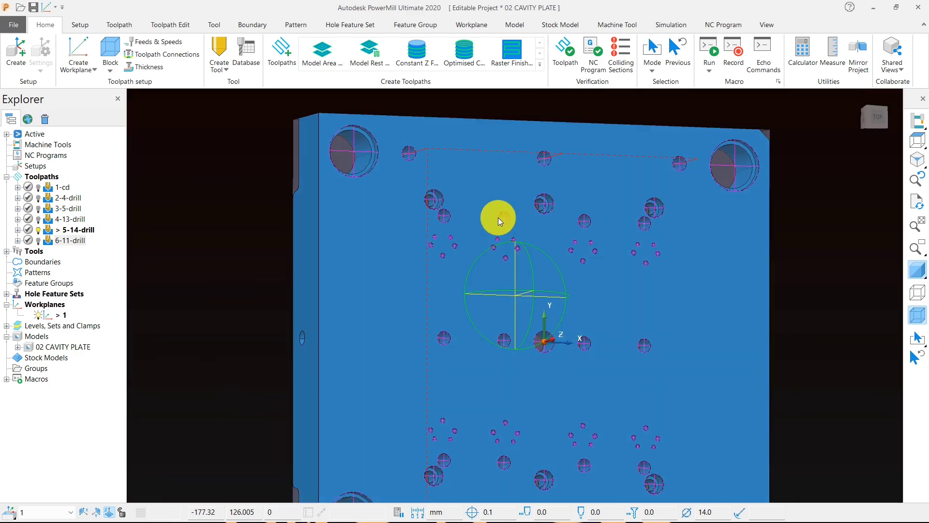
{"action": "middle_click_drag", "start_coordinate": [498, 216], "coordinate": [459, 211]}
{"action": "scroll", "coordinate": [445, 173], "scroll_direction": "up", "scroll_amount": 7}
{"action": "scroll", "coordinate": [489, 213], "scroll_direction": "up", "scroll_amount": 2}
{"action": "scroll", "coordinate": [492, 220], "scroll_direction": "down", "scroll_amount": 8}
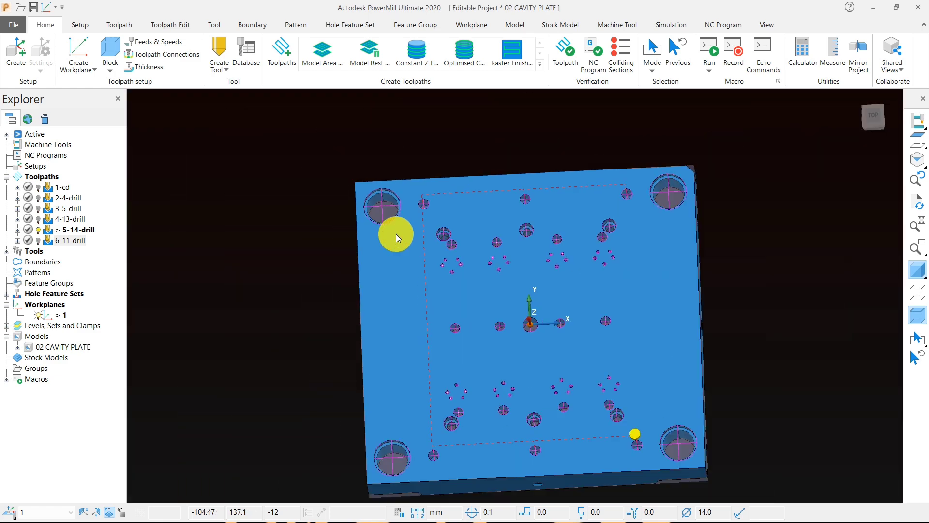
Step: Examine where the holes come out in the pocket floor on the plate's underside
{"action": "middle_click_drag", "start_coordinate": [394, 232], "coordinate": [475, 201]}
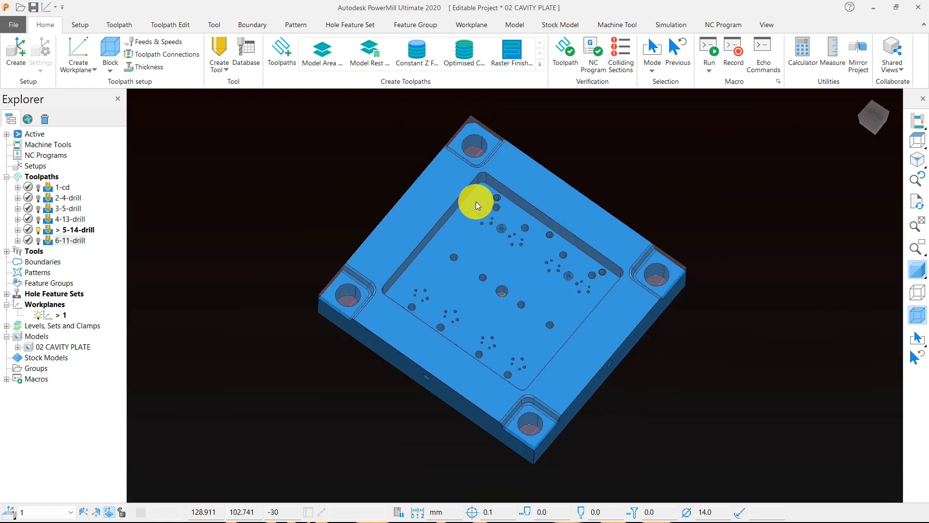
{"action": "scroll", "coordinate": [407, 183], "scroll_direction": "up", "scroll_amount": 5}
{"action": "middle_click_drag", "start_coordinate": [402, 225], "coordinate": [407, 241]}
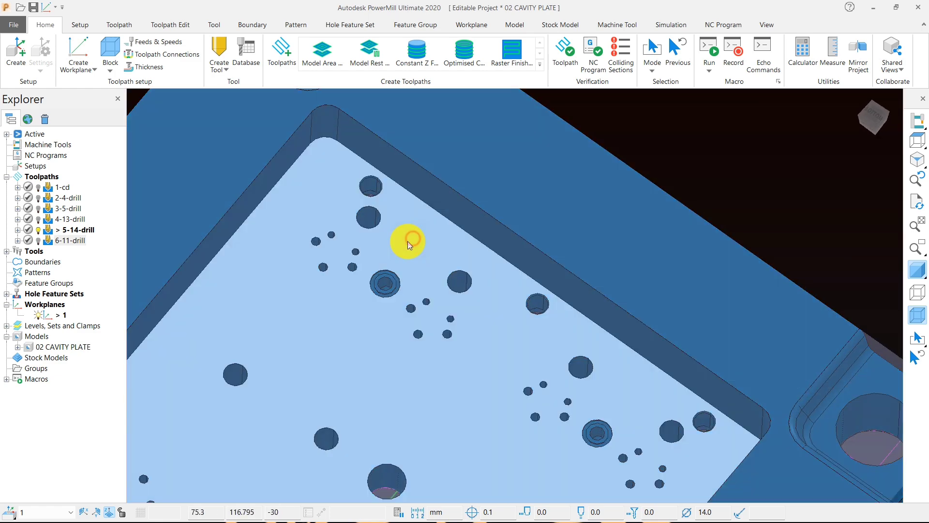
{"action": "scroll", "coordinate": [408, 241], "scroll_direction": "down", "scroll_amount": 5}
{"action": "middle_click_drag", "start_coordinate": [463, 287], "coordinate": [344, 208]}
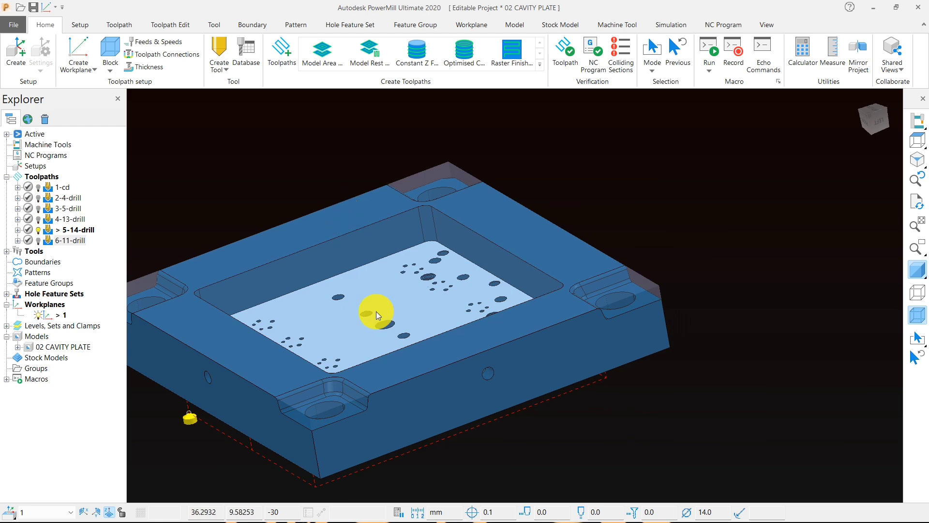
Step: Inspect the counterbored holes and their neighbouring holes on the top face at close range, and return to the top view
{"action": "middle_click_drag", "start_coordinate": [376, 312], "coordinate": [518, 257]}
{"action": "scroll", "coordinate": [478, 327], "scroll_direction": "up", "scroll_amount": 5}
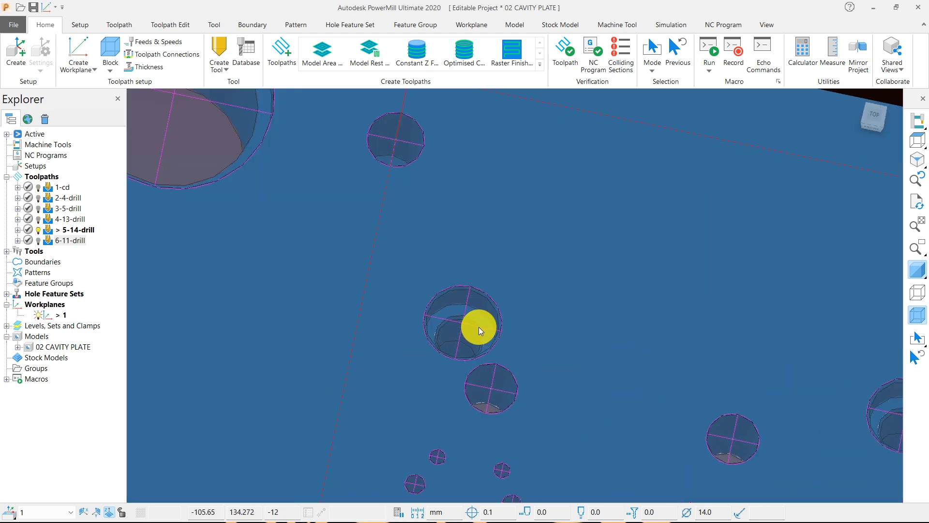
{"action": "scroll", "coordinate": [455, 346], "scroll_direction": "down", "scroll_amount": 2}
{"action": "scroll", "coordinate": [456, 347], "scroll_direction": "down", "scroll_amount": 5}
{"action": "middle_click_drag", "start_coordinate": [415, 325], "coordinate": [549, 326]}
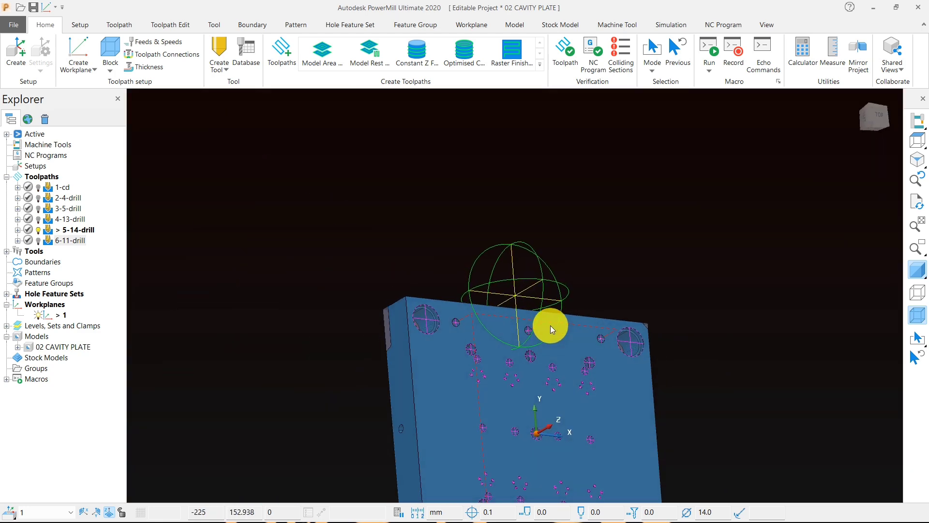
{"action": "scroll", "coordinate": [457, 323], "scroll_direction": "up", "scroll_amount": 4}
{"action": "left_click", "coordinate": [423, 361]}
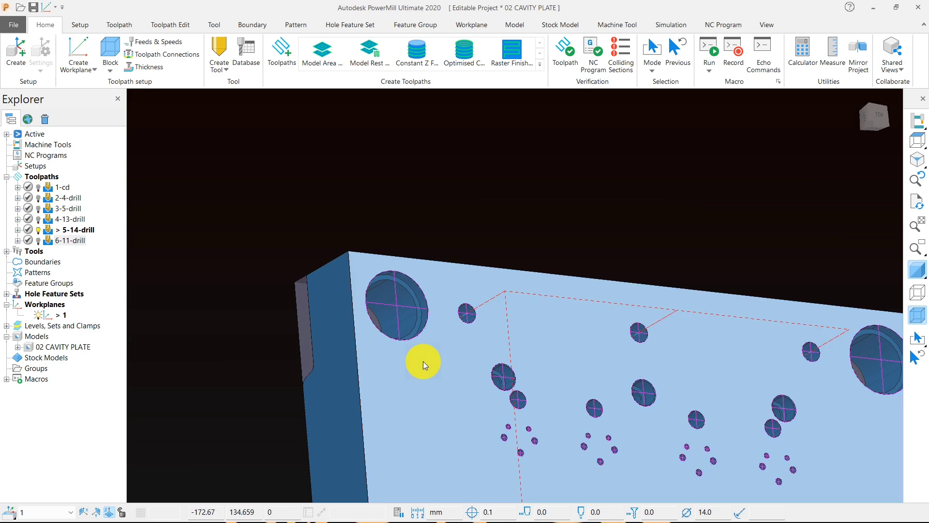
{"action": "scroll", "coordinate": [425, 315], "scroll_direction": "down", "scroll_amount": 3}
{"action": "scroll", "coordinate": [428, 332], "scroll_direction": "up", "scroll_amount": 5}
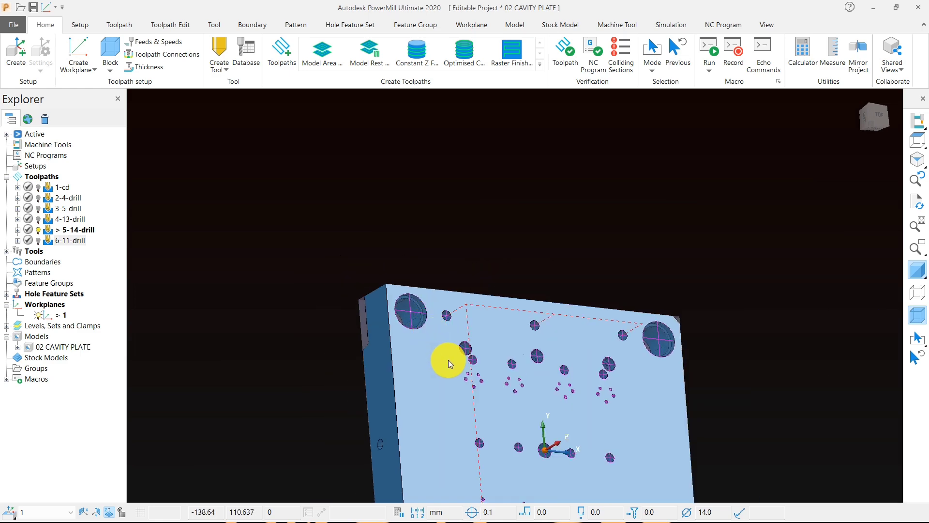
{"action": "middle_click_drag", "start_coordinate": [407, 322], "coordinate": [624, 290]}
{"action": "scroll", "coordinate": [566, 276], "scroll_direction": "up", "scroll_amount": 4}
{"action": "scroll", "coordinate": [506, 349], "scroll_direction": "down", "scroll_amount": 4}
{"action": "middle_click_drag", "start_coordinate": [537, 329], "coordinate": [566, 303]}
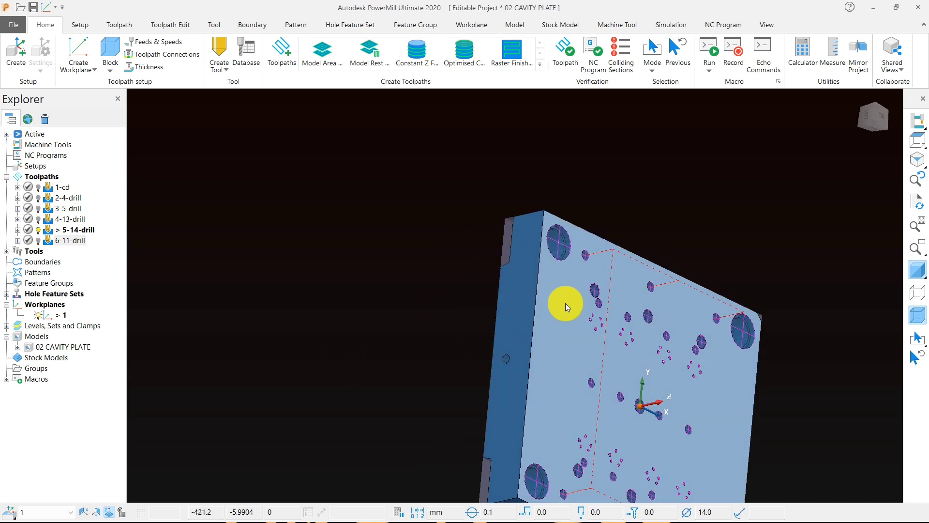
{"action": "scroll", "coordinate": [516, 283], "scroll_direction": "up", "scroll_amount": 4}
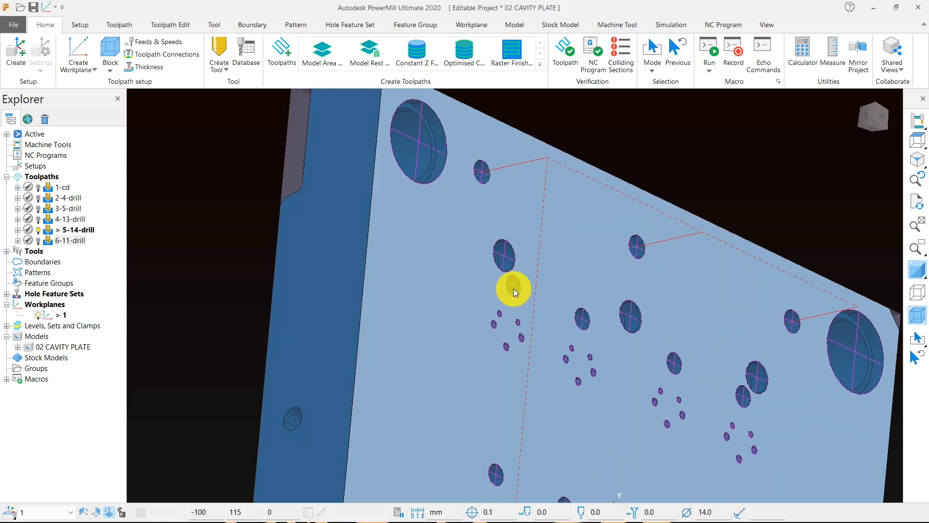
{"action": "left_click", "coordinate": [918, 141]}
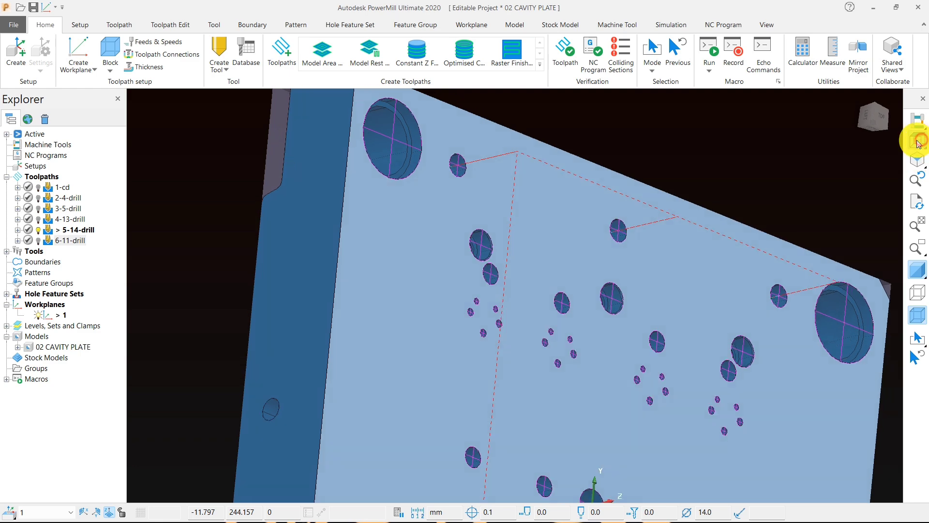
Step: Activate the 6-11-drill toolpath and open its drilling settings for editing
{"action": "left_click", "coordinate": [51, 240]}
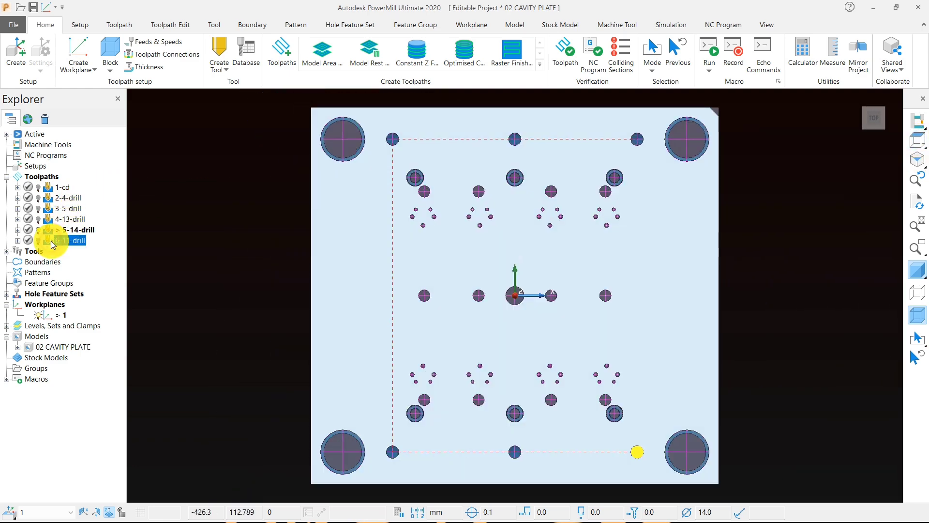
{"action": "right_click", "coordinate": [52, 240]}
{"action": "left_click", "coordinate": [99, 182]}
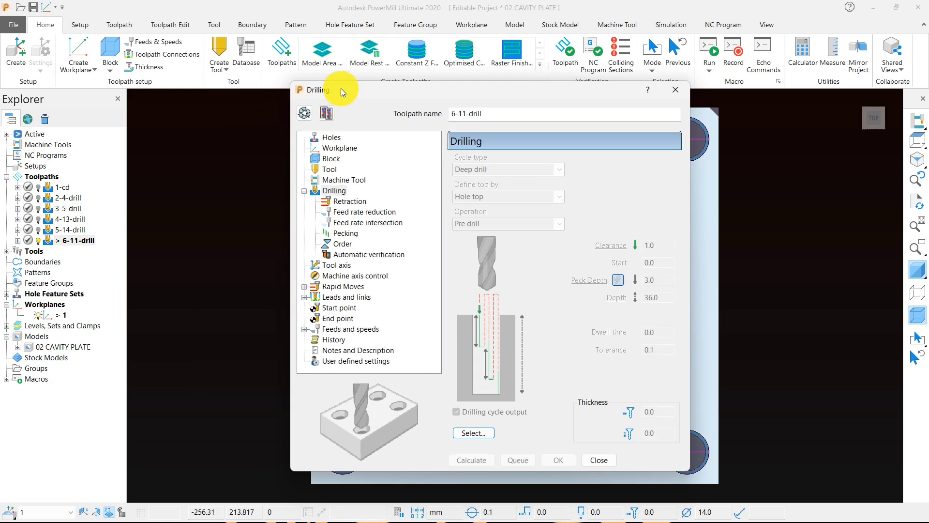
{"action": "left_click_drag", "start_coordinate": [341, 89], "coordinate": [124, 3]}
{"action": "middle_click_drag", "start_coordinate": [836, 247], "coordinate": [813, 295]}
{"action": "scroll", "coordinate": [664, 221], "scroll_direction": "up", "scroll_amount": 6}
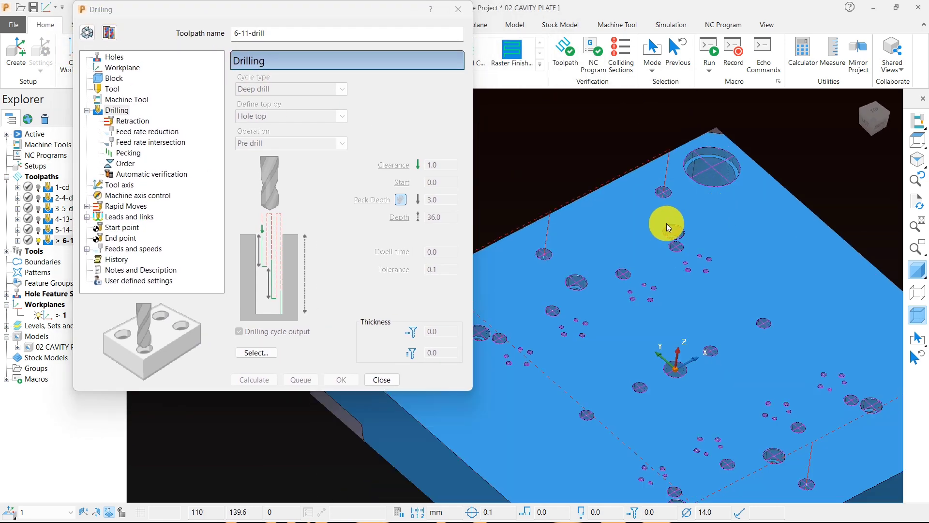
{"action": "scroll", "coordinate": [625, 271], "scroll_direction": "down", "scroll_amount": 3}
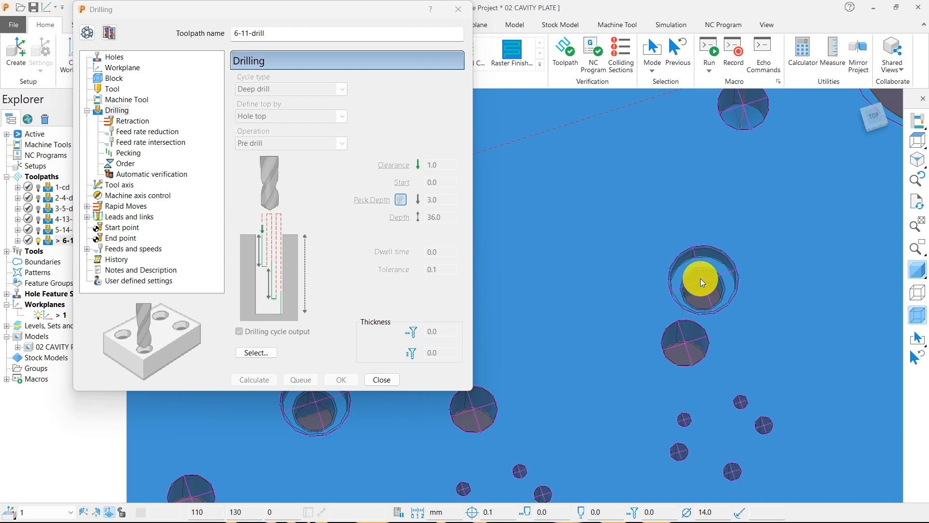
{"action": "scroll", "coordinate": [654, 271], "scroll_direction": "down", "scroll_amount": 3}
{"action": "left_click", "coordinate": [109, 32]}
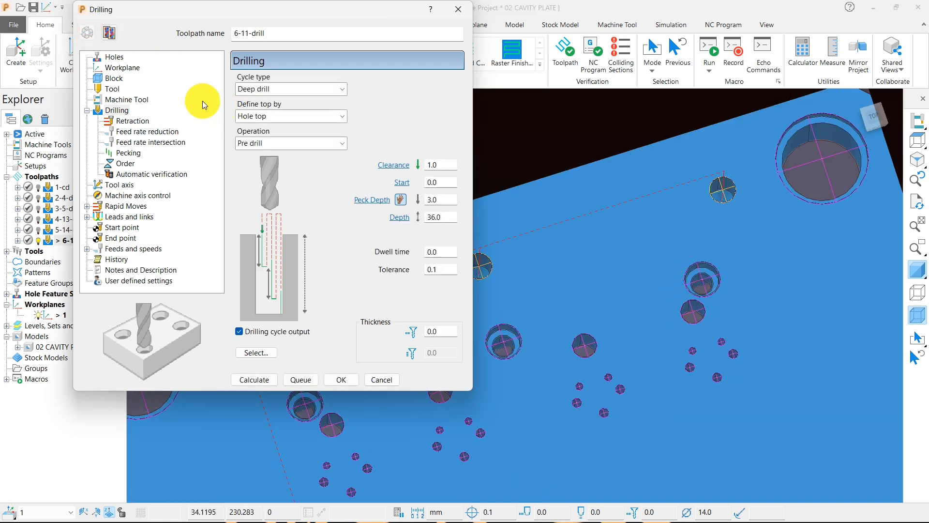
Step: Create a new drill tool for the toolpath with an 11 mm diameter and name it 11-drill
{"action": "left_click", "coordinate": [113, 89]}
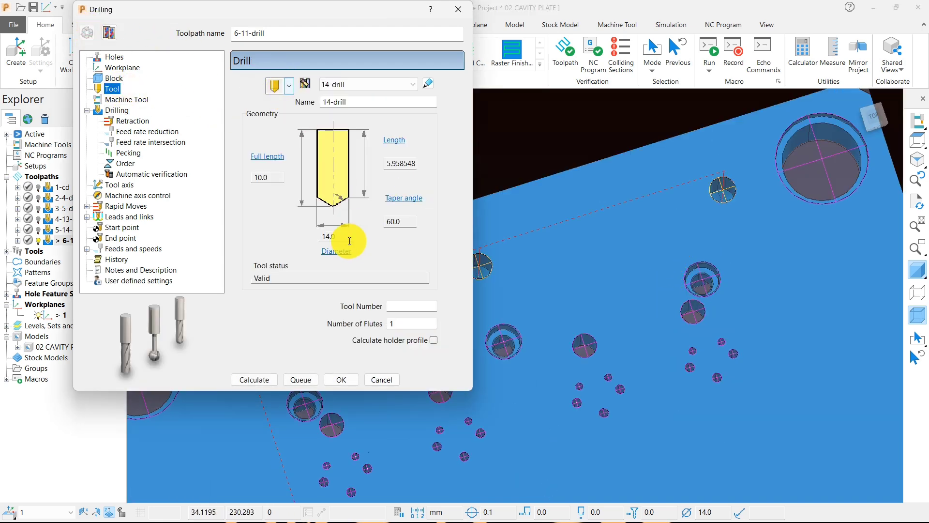
{"action": "left_click", "coordinate": [290, 88]}
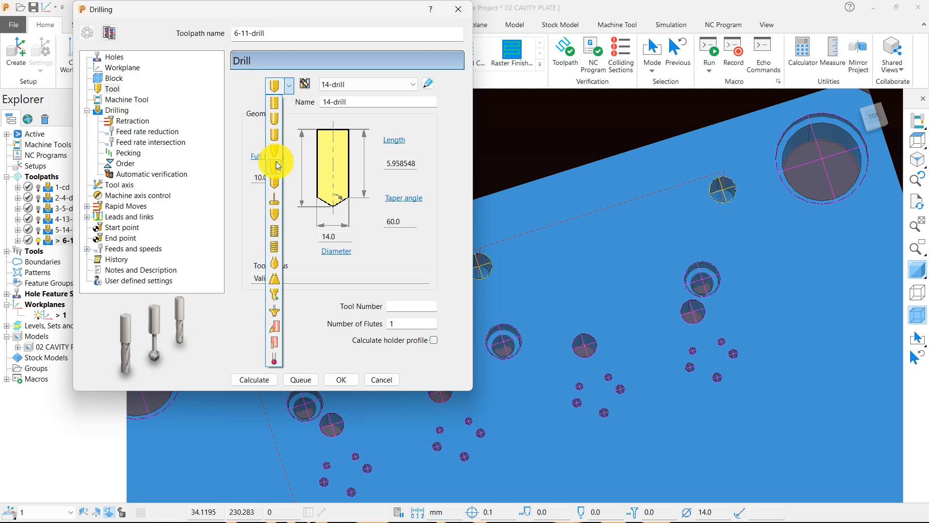
{"action": "left_click", "coordinate": [269, 179]}
{"action": "double_click", "coordinate": [334, 237]}
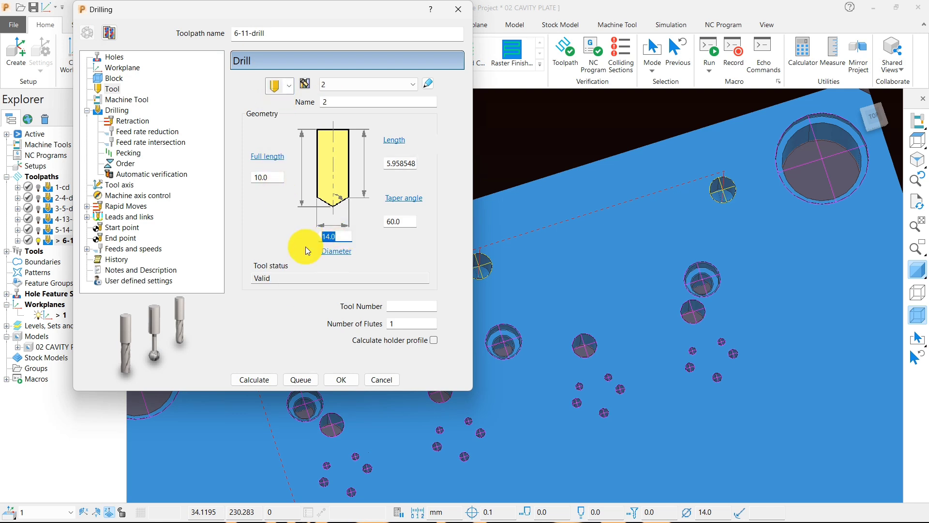
{"action": "type", "text": "11"}
{"action": "double_click", "coordinate": [337, 102]}
{"action": "type", "text": "11"}
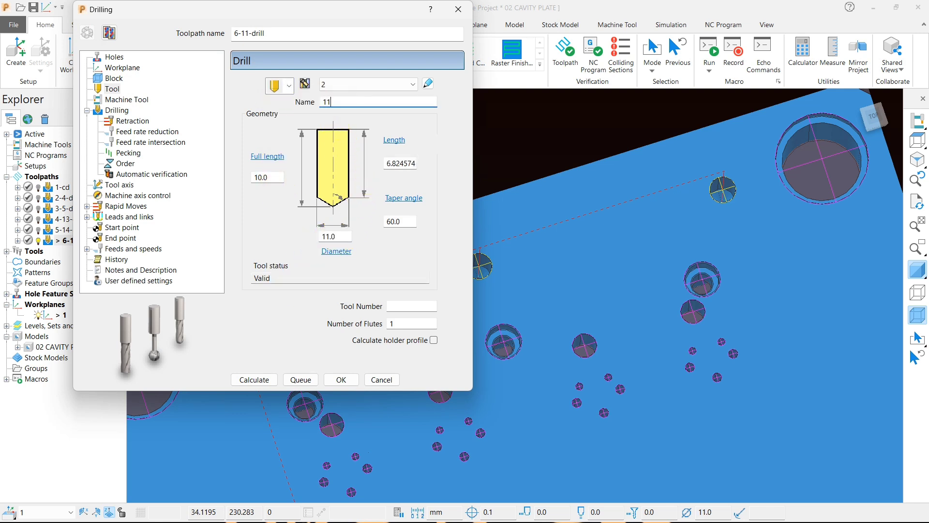
{"action": "type", "text": "-drill"}
Step: Assign the 19.20 mm diameter holes to the 6-11-drill toolpath and calculate it
{"action": "left_click", "coordinate": [106, 105]}
{"action": "scroll", "coordinate": [588, 266], "scroll_direction": "down", "scroll_amount": 3}
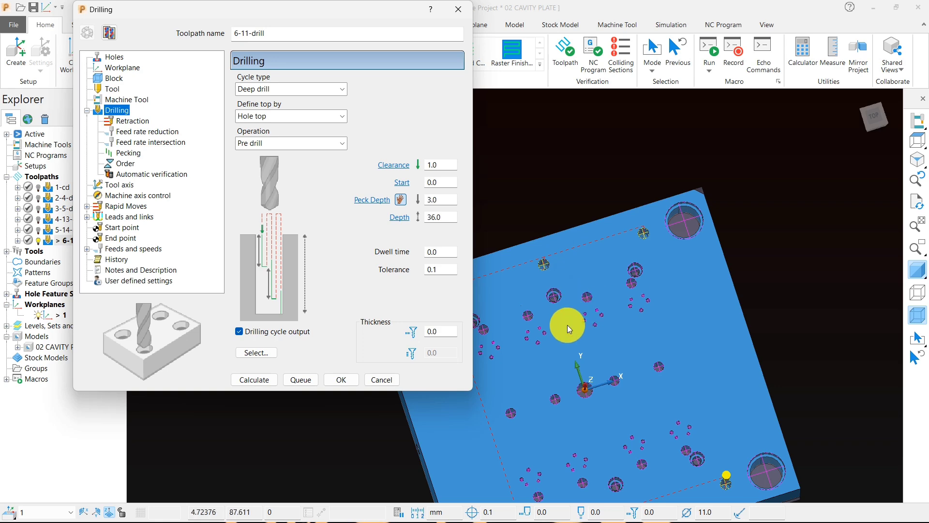
{"action": "middle_click_drag", "start_coordinate": [567, 325], "coordinate": [603, 312]}
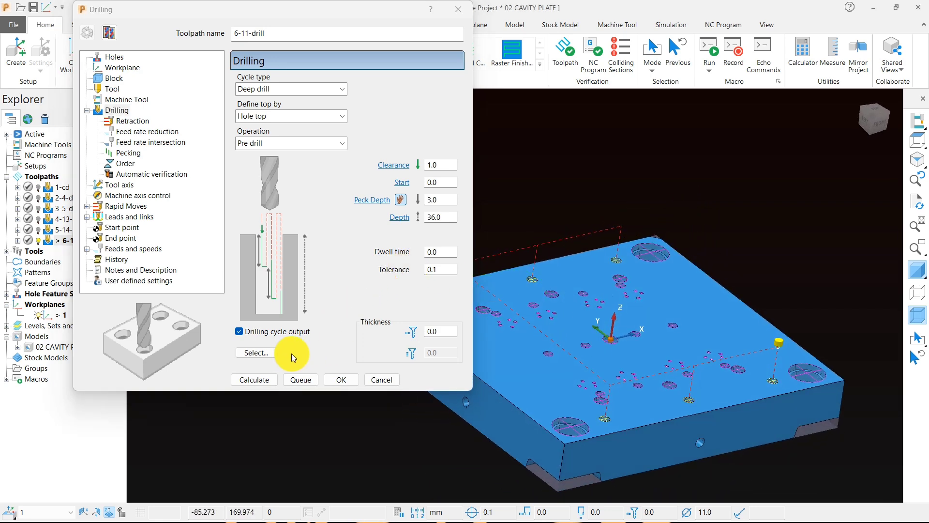
{"action": "left_click", "coordinate": [256, 352]}
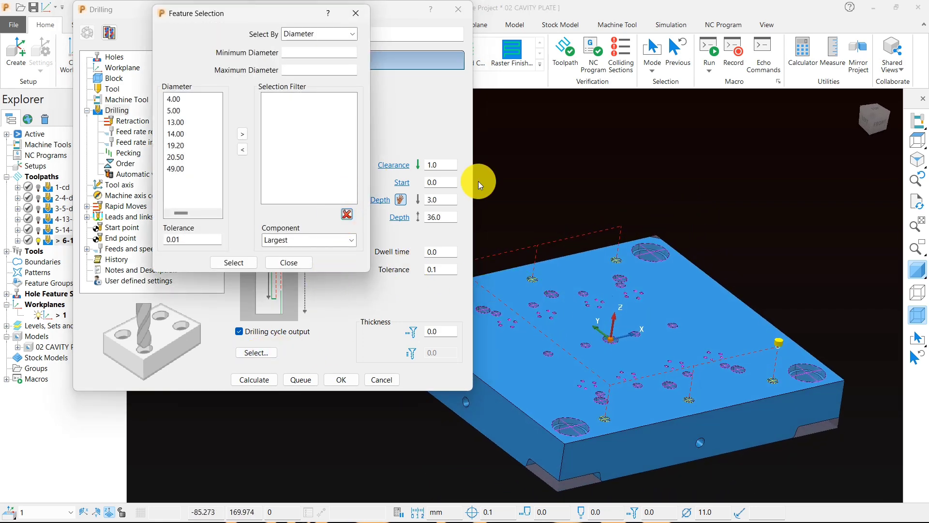
{"action": "middle_click_drag", "start_coordinate": [573, 271], "coordinate": [581, 307]}
{"action": "scroll", "coordinate": [560, 292], "scroll_direction": "up", "scroll_amount": 3}
{"action": "middle_click_drag", "start_coordinate": [692, 282], "coordinate": [807, 259], "text": "shift"}
{"action": "middle_click_drag", "start_coordinate": [737, 261], "coordinate": [727, 270]}
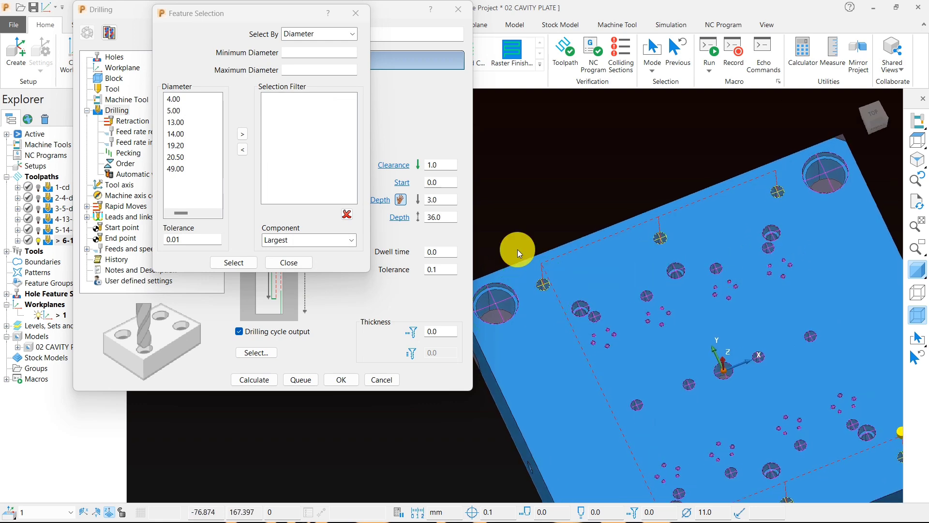
{"action": "left_click", "coordinate": [183, 146]}
{"action": "left_click", "coordinate": [243, 134]}
{"action": "middle_click_drag", "start_coordinate": [556, 291], "coordinate": [741, 251]}
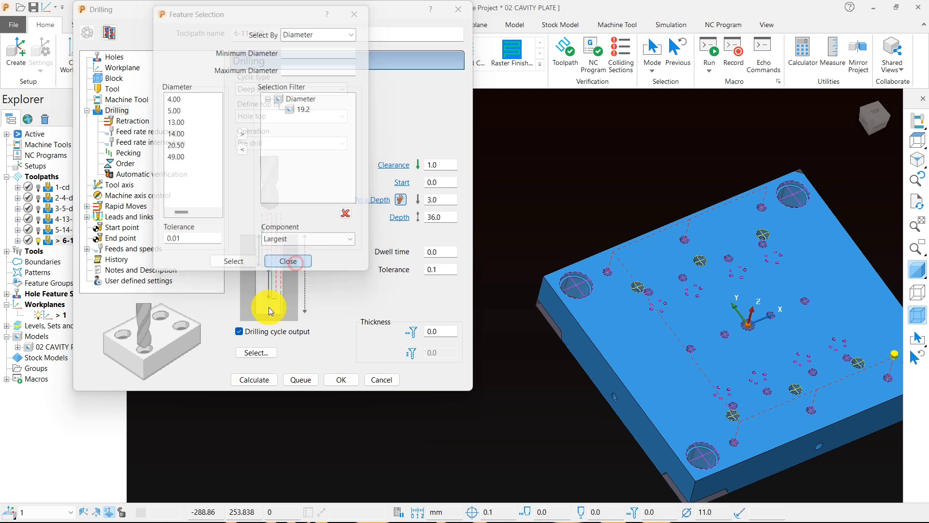
{"action": "left_click", "coordinate": [286, 262]}
{"action": "left_click", "coordinate": [254, 380]}
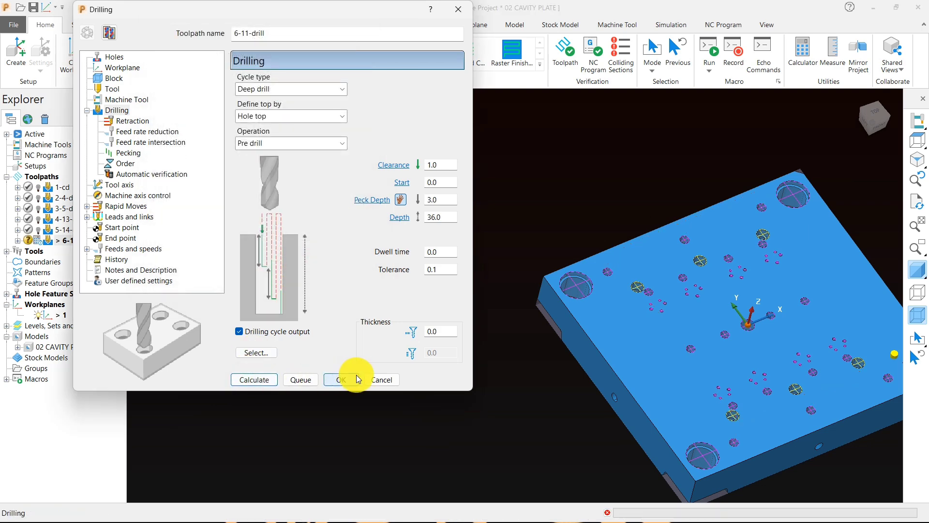
{"action": "left_click", "coordinate": [382, 380]}
Step: Examine the hole exits near the corner of the plate's underside pocket and return to the top view
{"action": "middle_click_drag", "start_coordinate": [495, 345], "coordinate": [683, 103]}
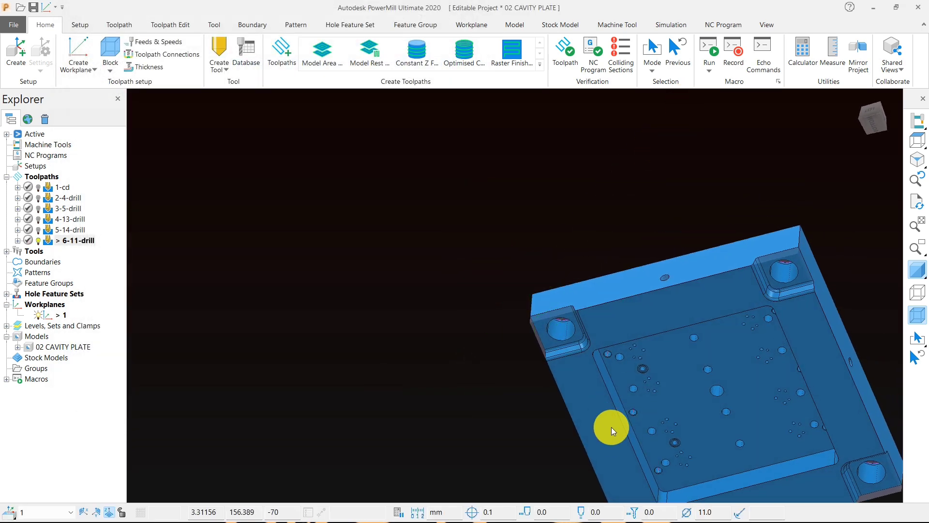
{"action": "middle_click_drag", "start_coordinate": [611, 427], "coordinate": [665, 246]}
{"action": "scroll", "coordinate": [593, 149], "scroll_direction": "up", "scroll_amount": 5}
{"action": "middle_click_drag", "start_coordinate": [592, 149], "coordinate": [547, 160]}
{"action": "scroll", "coordinate": [573, 190], "scroll_direction": "up", "scroll_amount": 6}
{"action": "scroll", "coordinate": [564, 227], "scroll_direction": "down", "scroll_amount": 5}
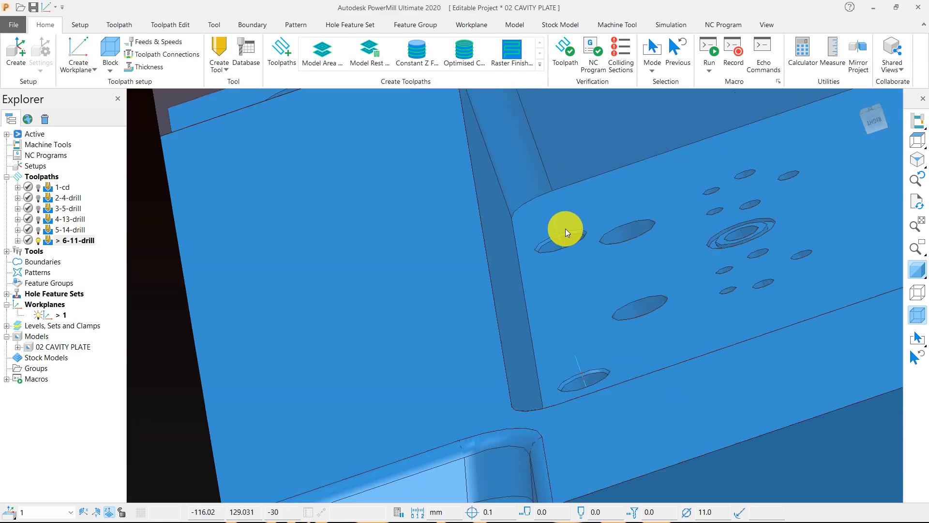
{"action": "left_click", "coordinate": [918, 141]}
Step: Inspect the stepped hole in the pocket floor and the large corner hole from the underside at close range
{"action": "middle_click_drag", "start_coordinate": [550, 302], "coordinate": [547, 163]}
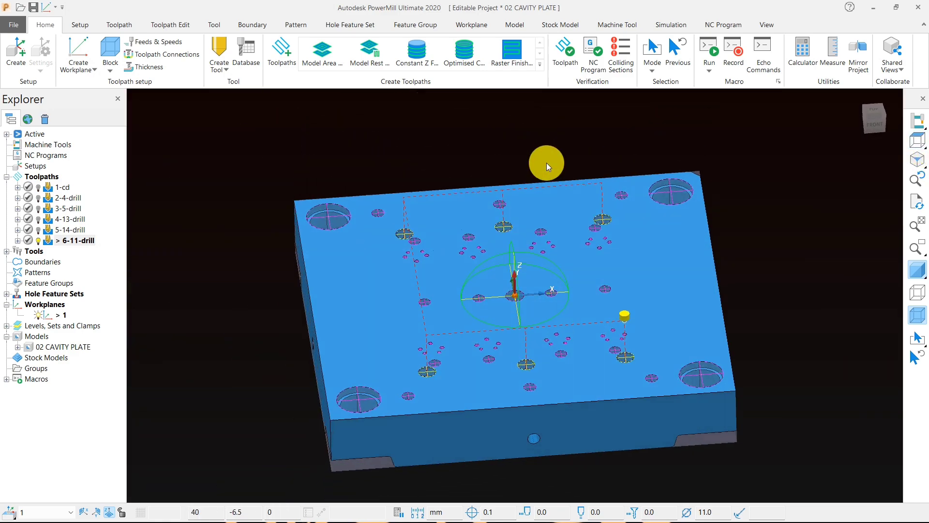
{"action": "middle_click_drag", "start_coordinate": [283, 332], "coordinate": [384, 220]}
{"action": "scroll", "coordinate": [546, 221], "scroll_direction": "up", "scroll_amount": 8}
{"action": "middle_click_drag", "start_coordinate": [547, 221], "coordinate": [461, 242]}
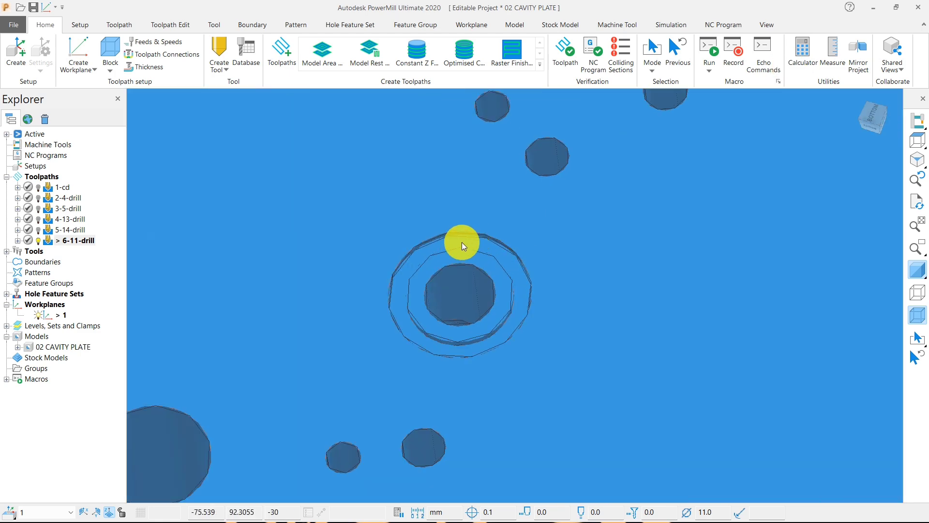
{"action": "middle_click_drag", "start_coordinate": [481, 306], "coordinate": [473, 399]}
{"action": "scroll", "coordinate": [473, 388], "scroll_direction": "down", "scroll_amount": 5}
{"action": "middle_click_drag", "start_coordinate": [487, 367], "coordinate": [491, 224]}
{"action": "scroll", "coordinate": [434, 324], "scroll_direction": "up", "scroll_amount": 5}
{"action": "middle_click_drag", "start_coordinate": [434, 324], "coordinate": [503, 264]}
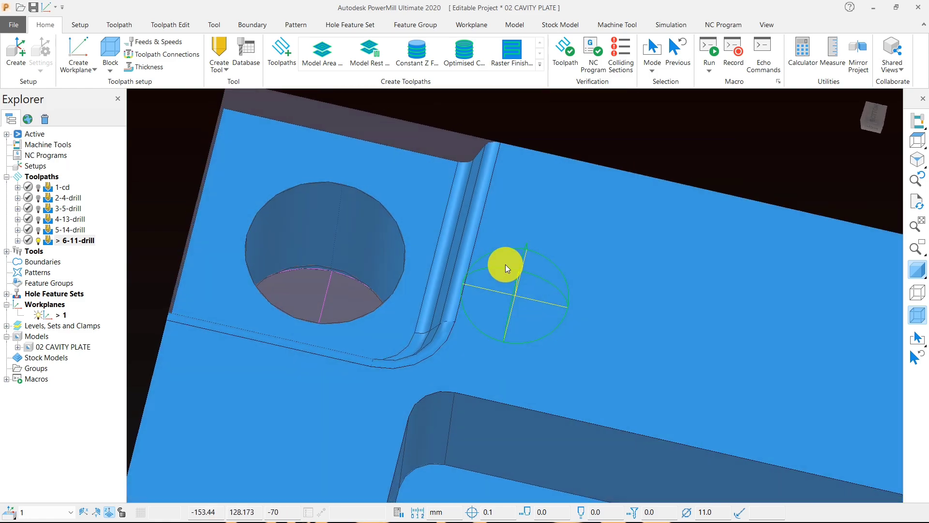
Step: Check the 6-11-drill toolpath over the counterbored holes on the plate's top face
{"action": "left_click", "coordinate": [916, 141]}
{"action": "middle_click_drag", "start_coordinate": [888, 161], "coordinate": [462, 414]}
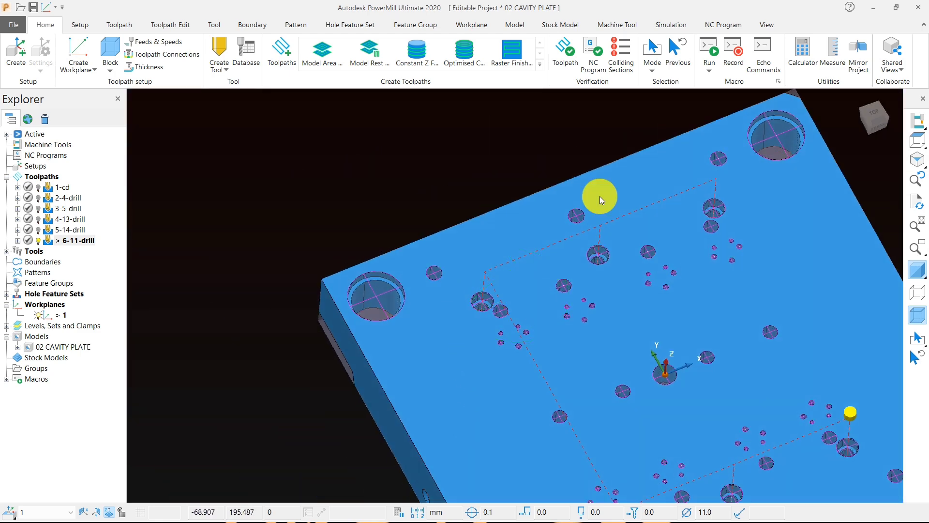
{"action": "left_click", "coordinate": [917, 141]}
{"action": "left_click_drag", "start_coordinate": [385, 136], "coordinate": [625, 451]}
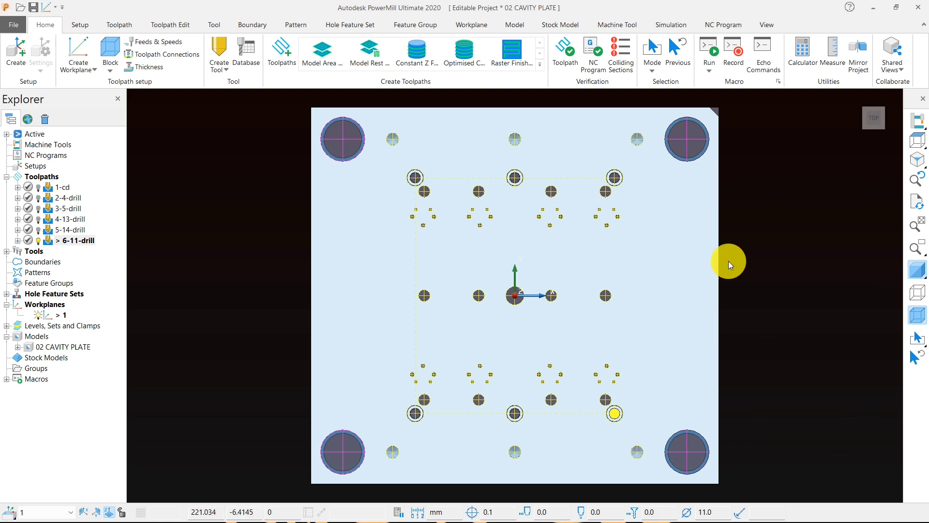
{"action": "middle_click_drag", "start_coordinate": [606, 353], "coordinate": [741, 215]}
{"action": "left_click", "coordinate": [742, 215]}
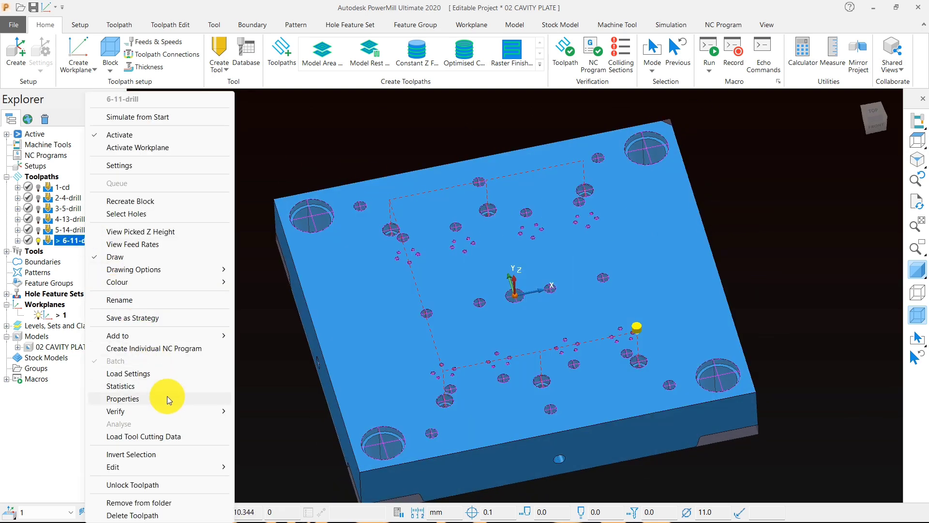
Step: Copy the 6-11-drill toolpath and activate the copy
{"action": "left_click", "coordinate": [266, 382]}
{"action": "right_click", "coordinate": [67, 240]}
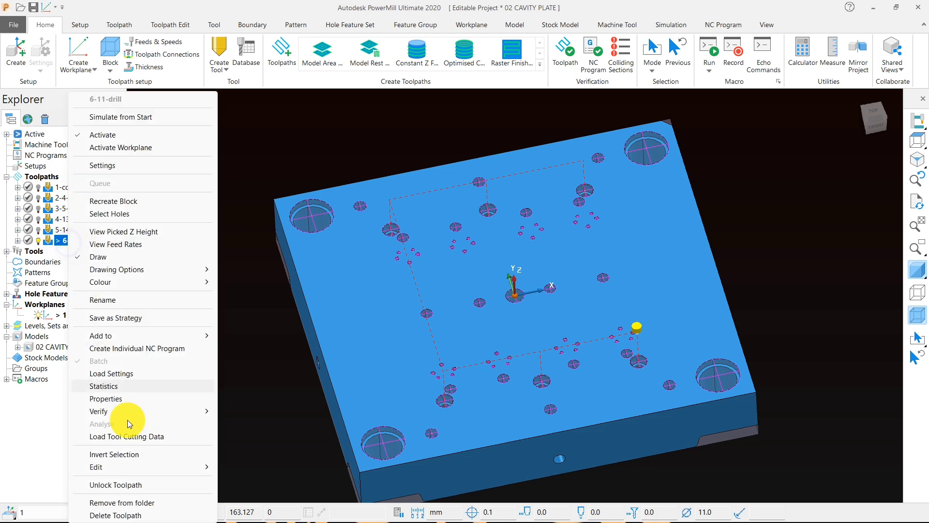
{"action": "mouse_move", "coordinate": [197, 467]}
{"action": "left_click", "coordinate": [253, 432]}
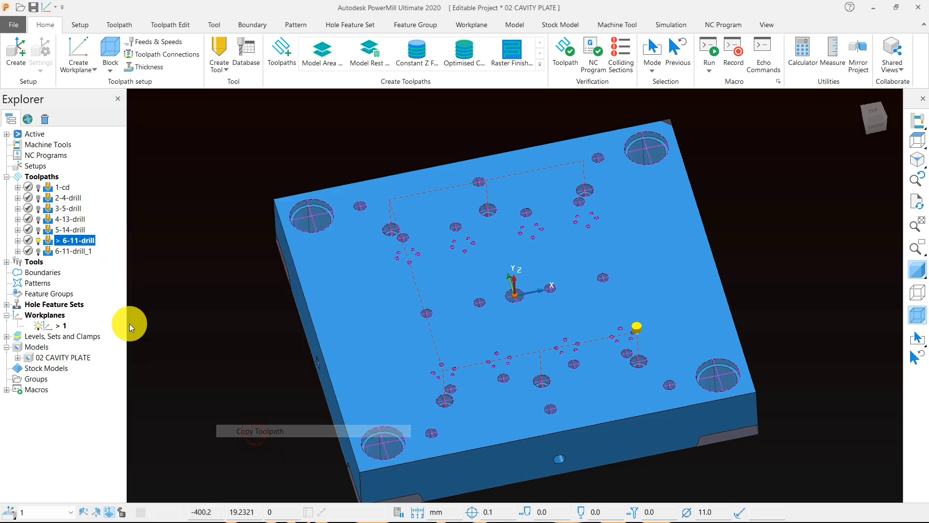
{"action": "double_click", "coordinate": [46, 251]}
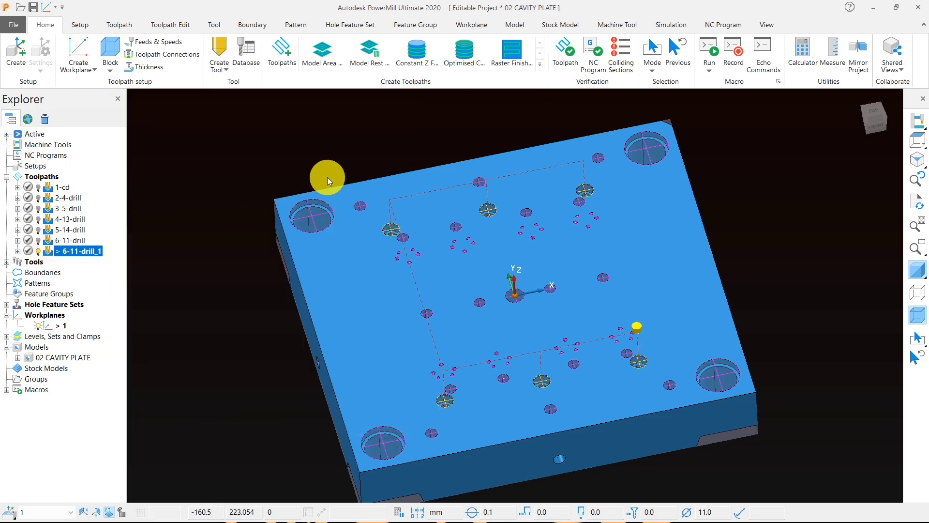
Step: Measure the large corner hole's bore diameter by calculating a cylindrical block around it, without keeping the block
{"action": "scroll", "coordinate": [321, 233], "scroll_direction": "up", "scroll_amount": 6}
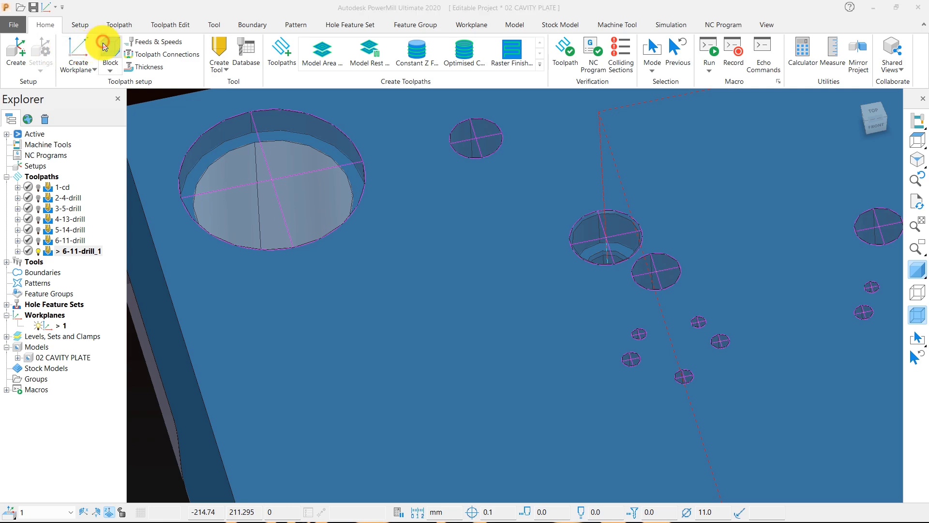
{"action": "left_click", "coordinate": [104, 47]}
{"action": "left_click", "coordinate": [164, 83]}
{"action": "left_click", "coordinate": [108, 138]}
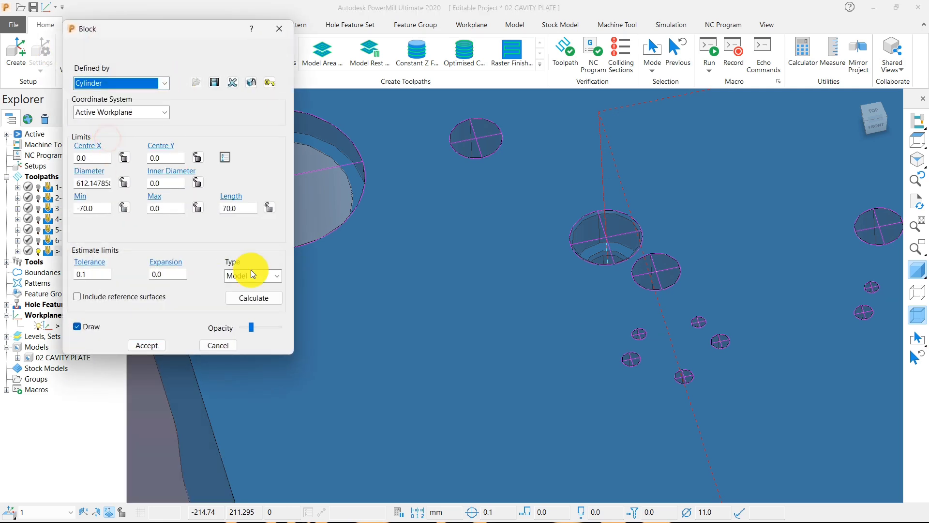
{"action": "left_click", "coordinate": [260, 301]}
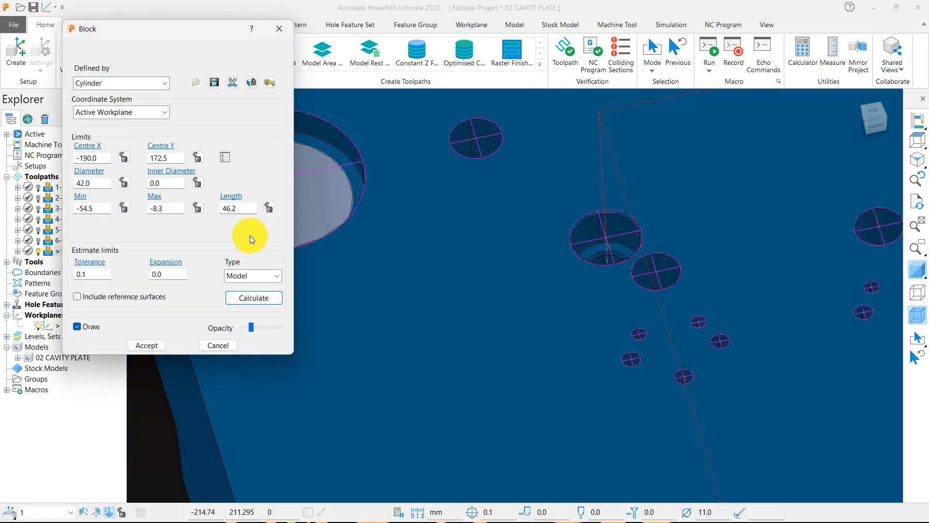
{"action": "double_click", "coordinate": [104, 183]}
{"action": "left_click", "coordinate": [280, 30]}
Step: Inspect the large corner hole and its neighbouring holes on the top face, and check the block definition
{"action": "scroll", "coordinate": [591, 275], "scroll_direction": "down", "scroll_amount": 5}
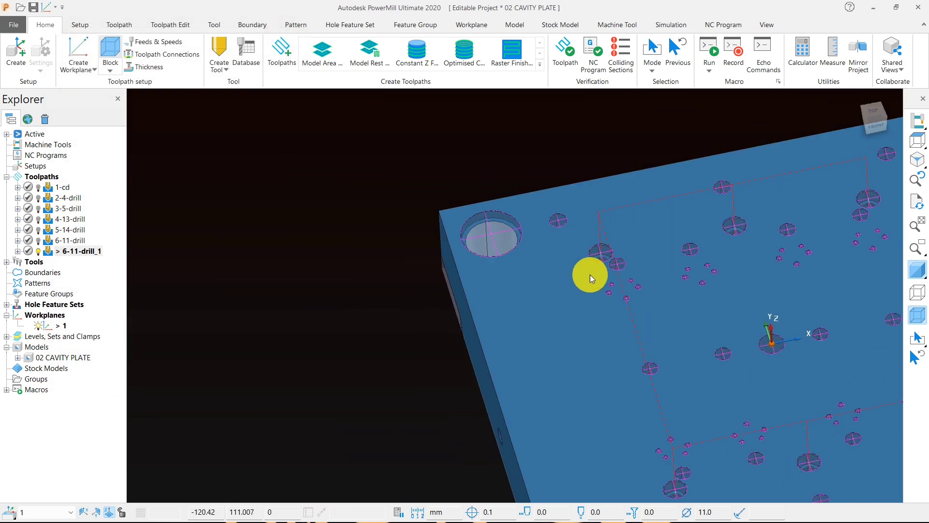
{"action": "left_click", "coordinate": [918, 145]}
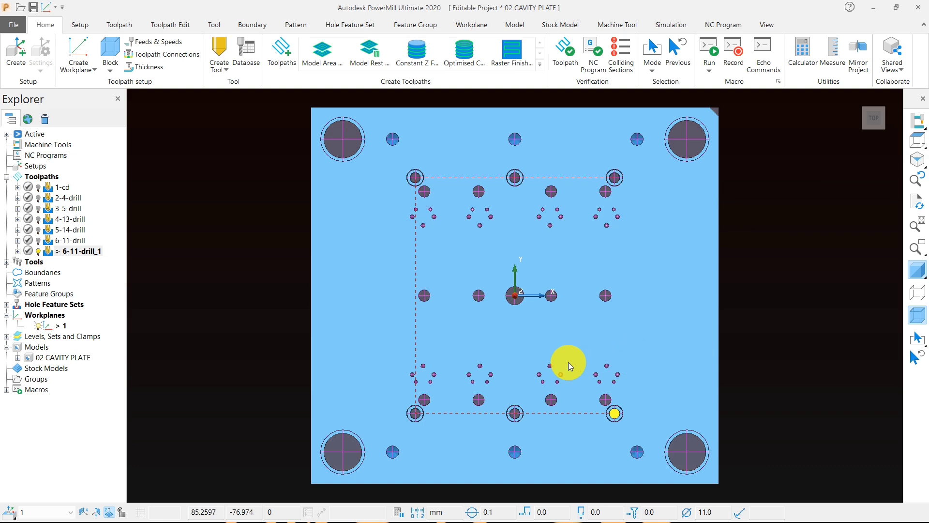
{"action": "middle_click_drag", "start_coordinate": [481, 388], "coordinate": [376, 159]}
{"action": "scroll", "coordinate": [376, 160], "scroll_direction": "up", "scroll_amount": 3}
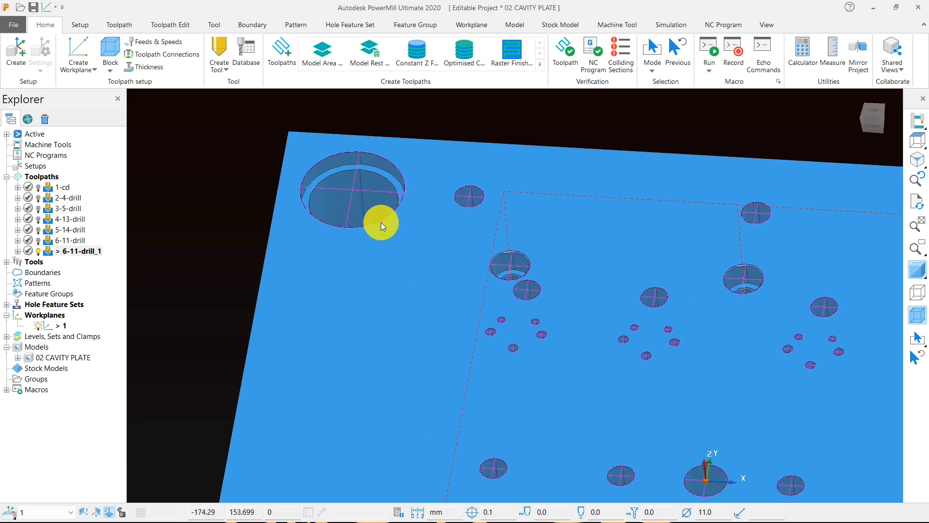
{"action": "scroll", "coordinate": [348, 188], "scroll_direction": "up", "scroll_amount": 5}
{"action": "scroll", "coordinate": [348, 188], "scroll_direction": "down", "scroll_amount": 3}
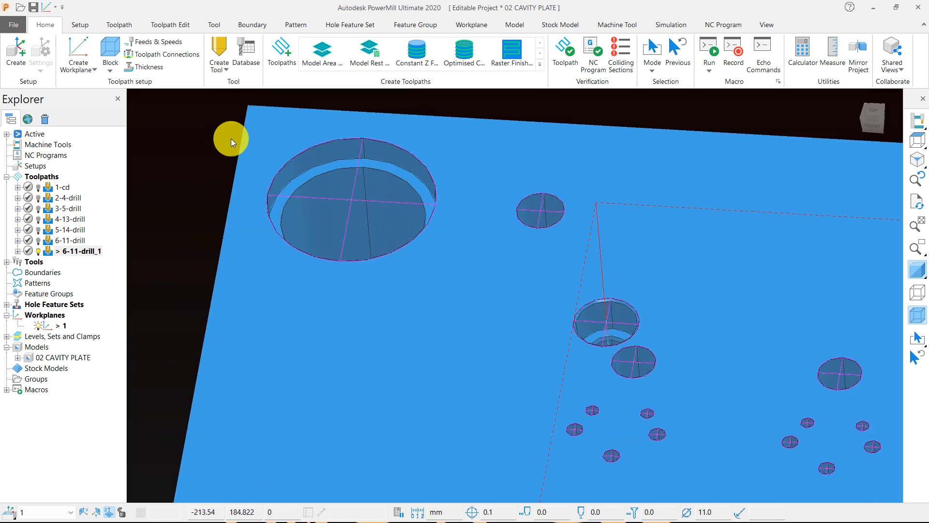
{"action": "left_click", "coordinate": [110, 49]}
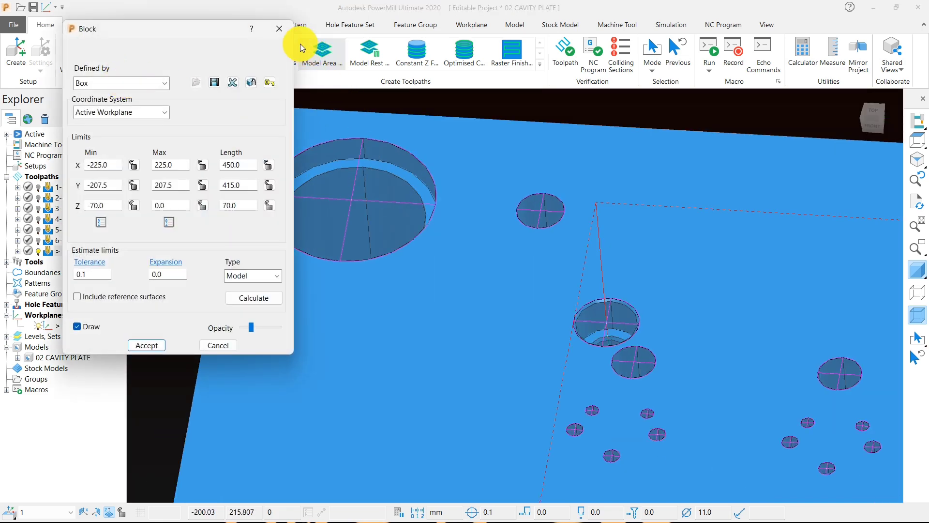
{"action": "left_click", "coordinate": [279, 29]}
{"action": "scroll", "coordinate": [309, 213], "scroll_direction": "up", "scroll_amount": 1}
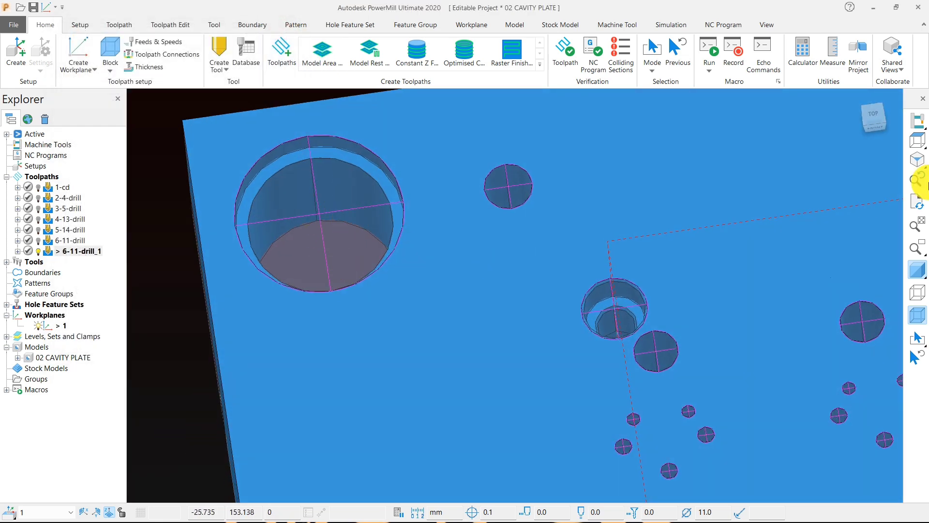
Step: Rename the copied, active drilling toolpath as 7-11-drill
{"action": "left_click", "coordinate": [918, 142]}
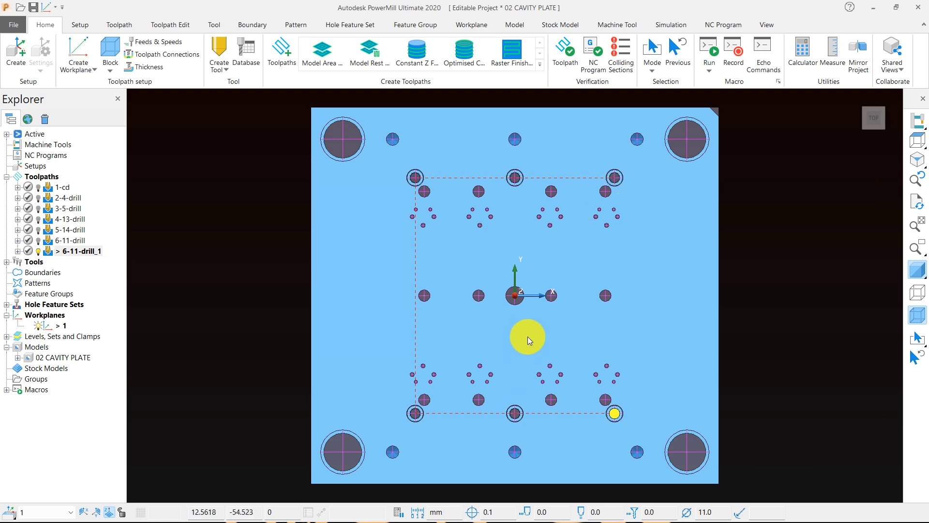
{"action": "middle_click_drag", "start_coordinate": [527, 340], "coordinate": [525, 228]}
{"action": "left_click", "coordinate": [75, 251]}
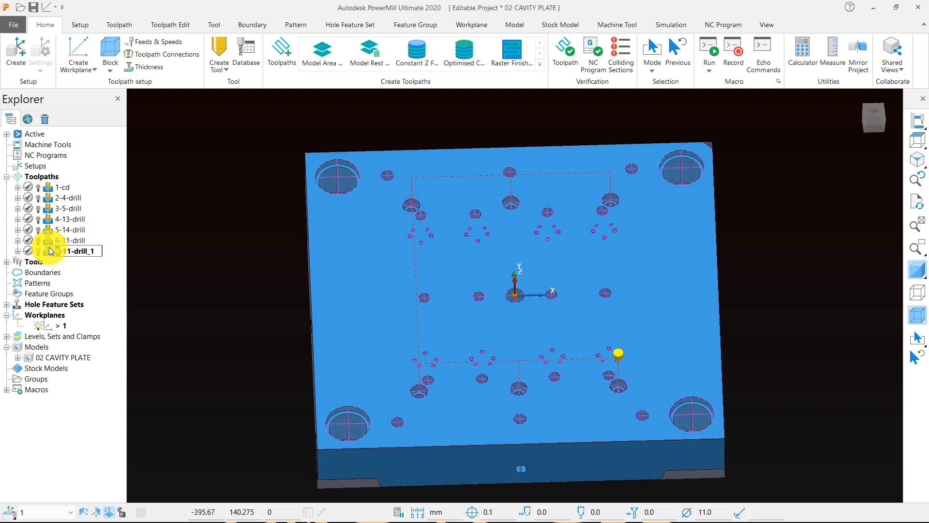
{"action": "type", "text": "7"}
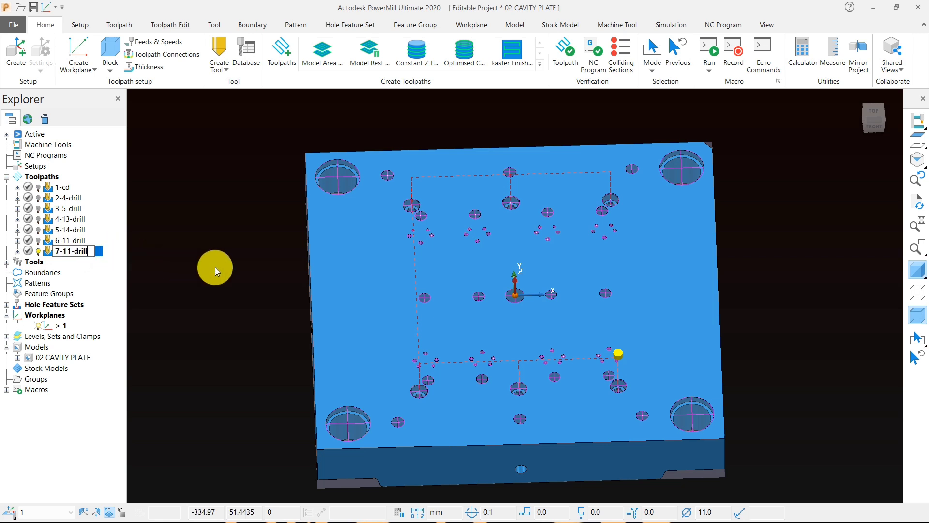
{"action": "left_click", "coordinate": [215, 267]}
Step: In the 7-11-drill toolpath's settings, clear the hole selection filter, filter by the 49.00 mm diameter and select those holes
{"action": "right_click", "coordinate": [86, 251]}
{"action": "left_click", "coordinate": [150, 166]}
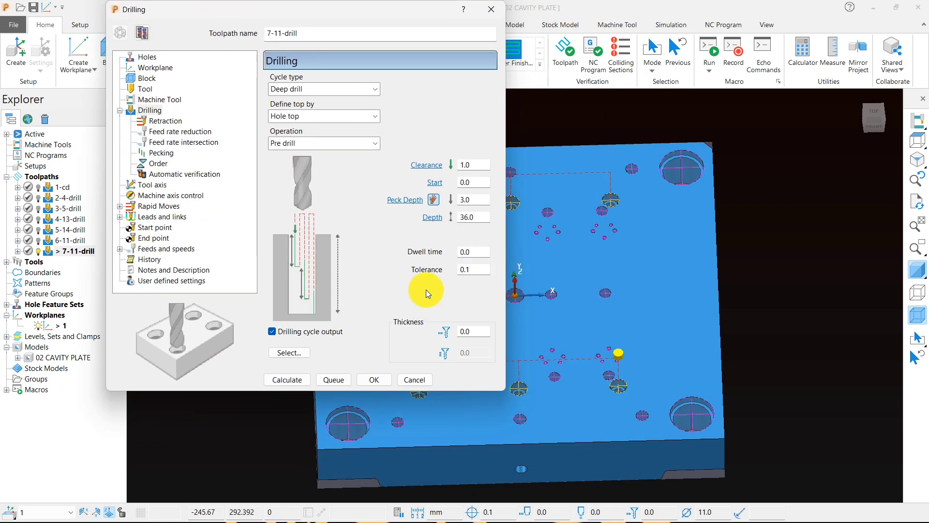
{"action": "left_click", "coordinate": [288, 352]}
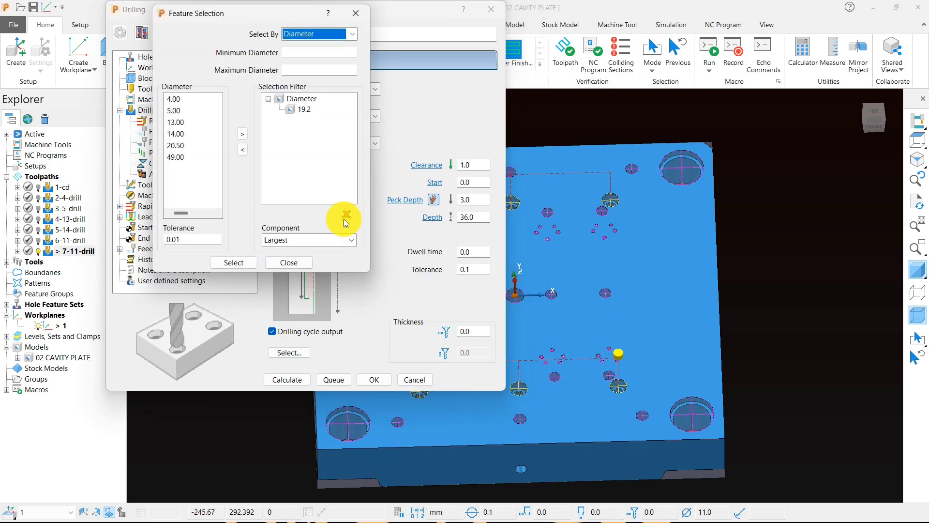
{"action": "left_click", "coordinate": [348, 214]}
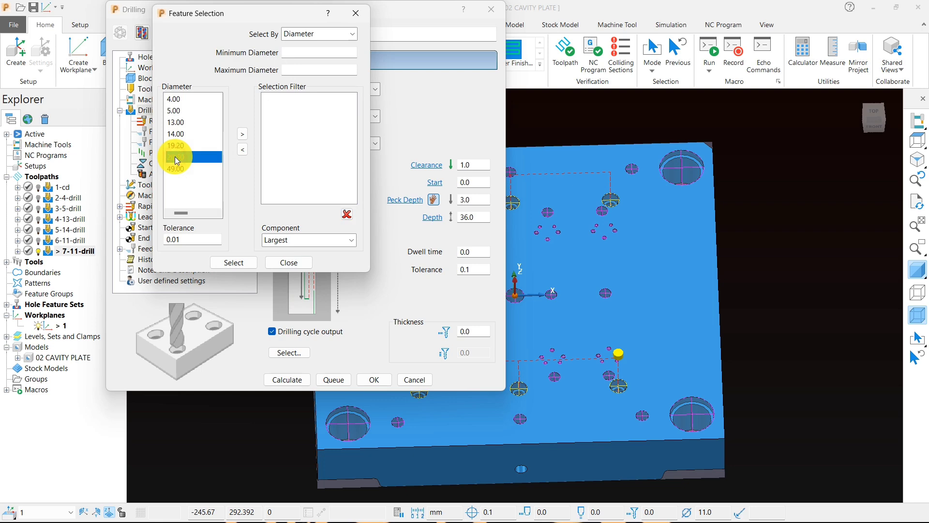
{"action": "left_click", "coordinate": [242, 135]}
{"action": "left_click", "coordinate": [235, 261]}
{"action": "left_click", "coordinate": [290, 262]}
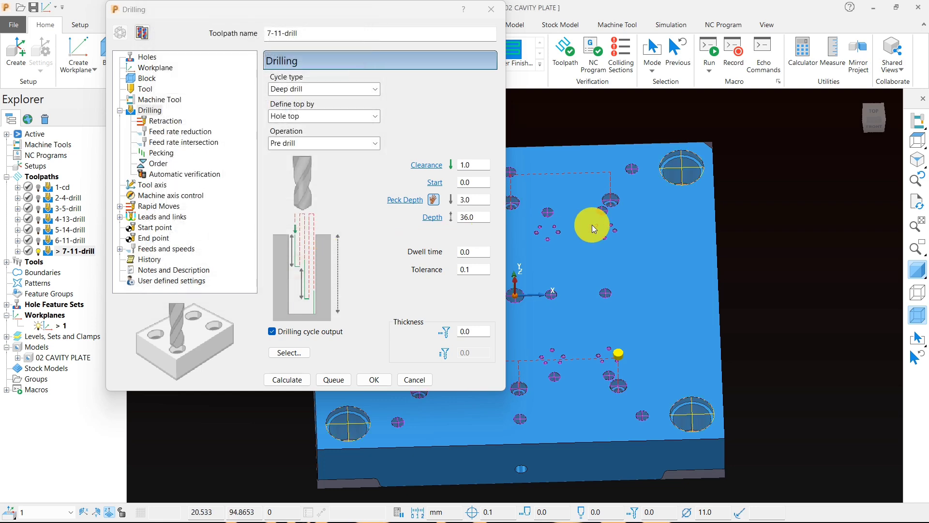
Step: Inspect the large corner hole from the plate's underside, set the drilling depth to 65 mm and calculate the toolpath
{"action": "scroll", "coordinate": [759, 304], "scroll_direction": "down", "scroll_amount": 4}
{"action": "middle_click_drag", "start_coordinate": [758, 304], "coordinate": [659, 80]}
{"action": "scroll", "coordinate": [667, 222], "scroll_direction": "up", "scroll_amount": 7}
{"action": "middle_click_drag", "start_coordinate": [659, 290], "coordinate": [667, 234]}
{"action": "scroll", "coordinate": [602, 277], "scroll_direction": "up", "scroll_amount": 3}
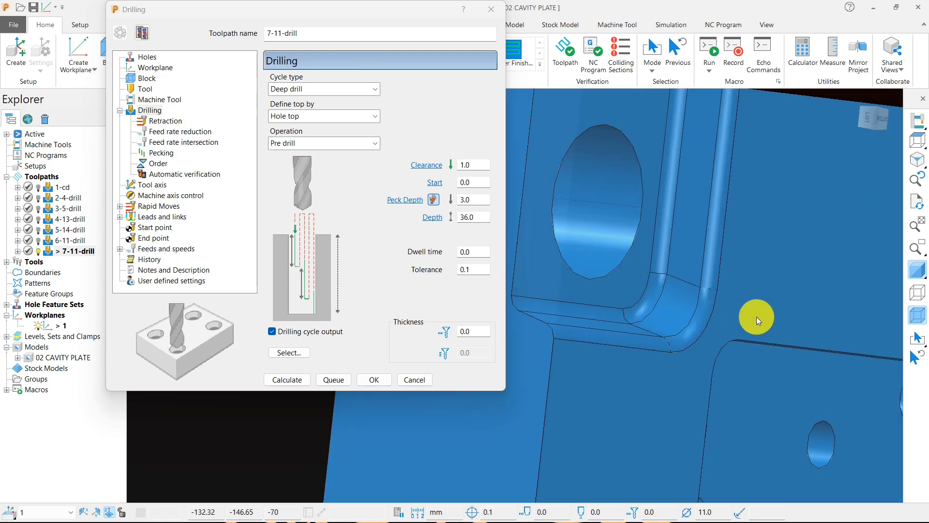
{"action": "scroll", "coordinate": [697, 312], "scroll_direction": "down", "scroll_amount": 4}
{"action": "middle_click_drag", "start_coordinate": [685, 295], "coordinate": [795, 267]}
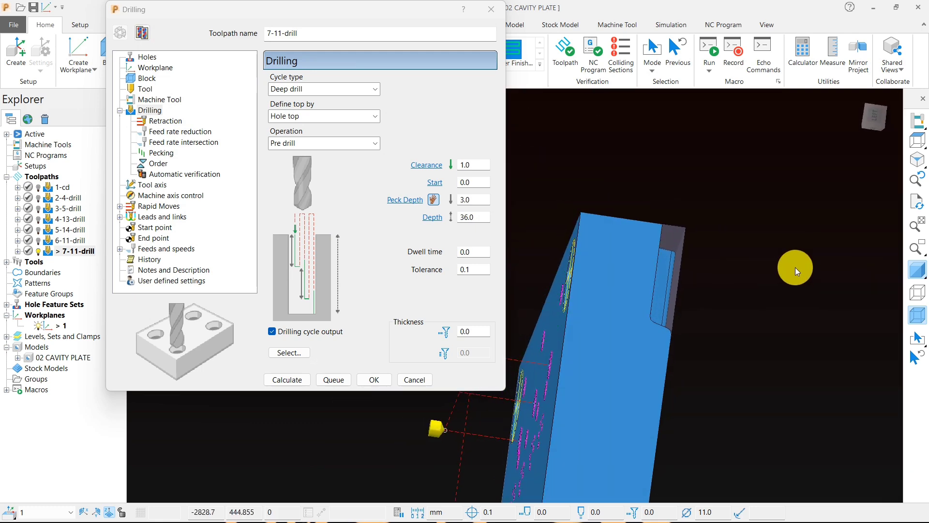
{"action": "middle_click_drag", "start_coordinate": [746, 323], "coordinate": [664, 298]}
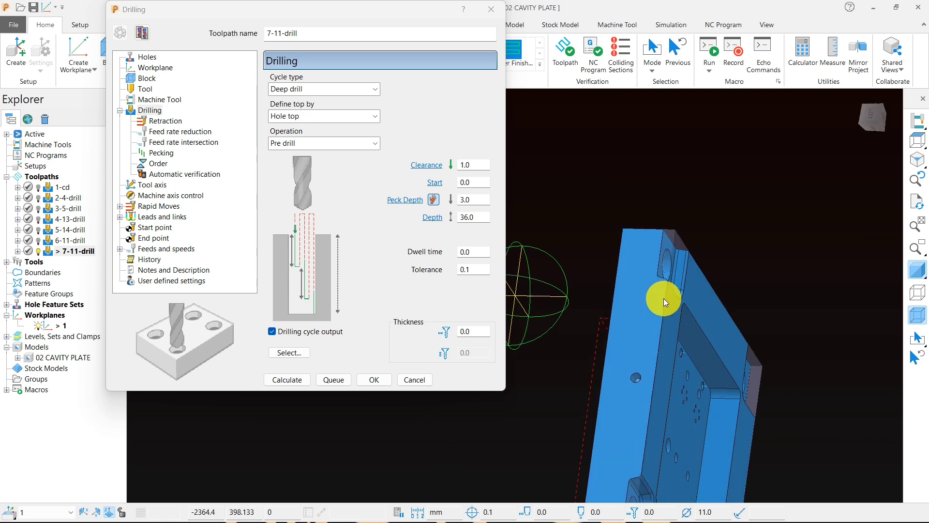
{"action": "scroll", "coordinate": [664, 298], "scroll_direction": "up", "scroll_amount": 5}
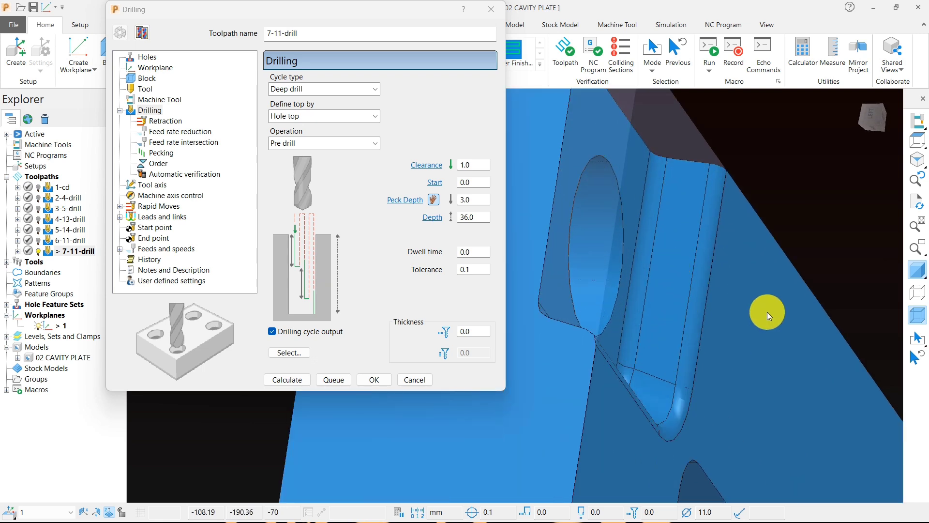
{"action": "scroll", "coordinate": [770, 317], "scroll_direction": "down", "scroll_amount": 2}
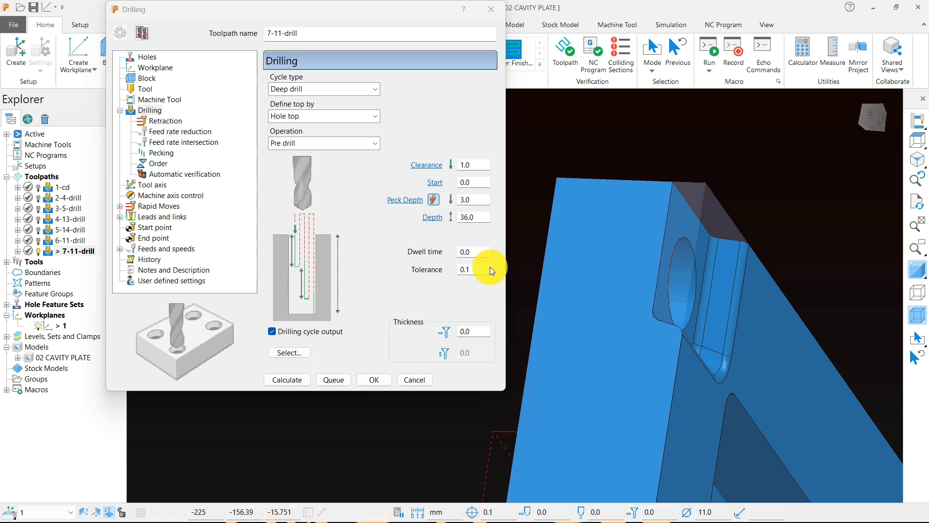
{"action": "left_click", "coordinate": [481, 198]}
{"action": "left_click", "coordinate": [478, 221]}
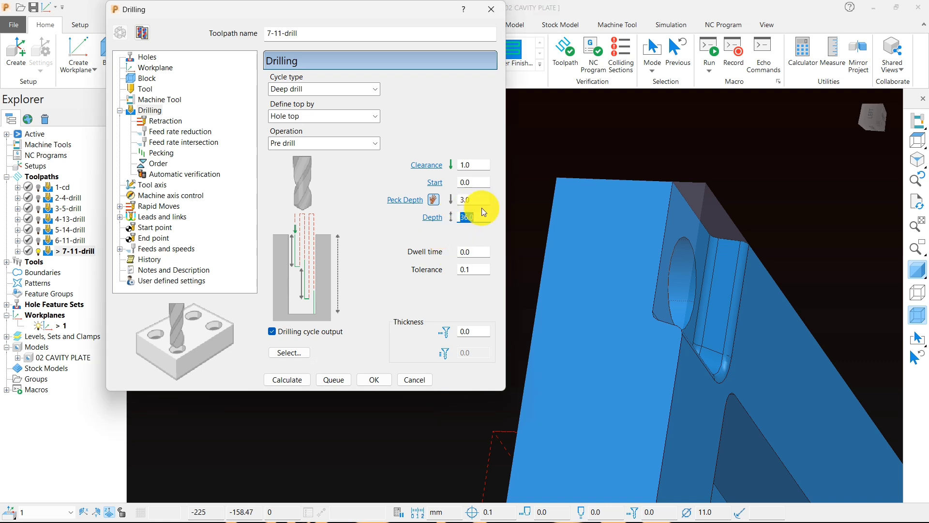
{"action": "type", "text": "65"}
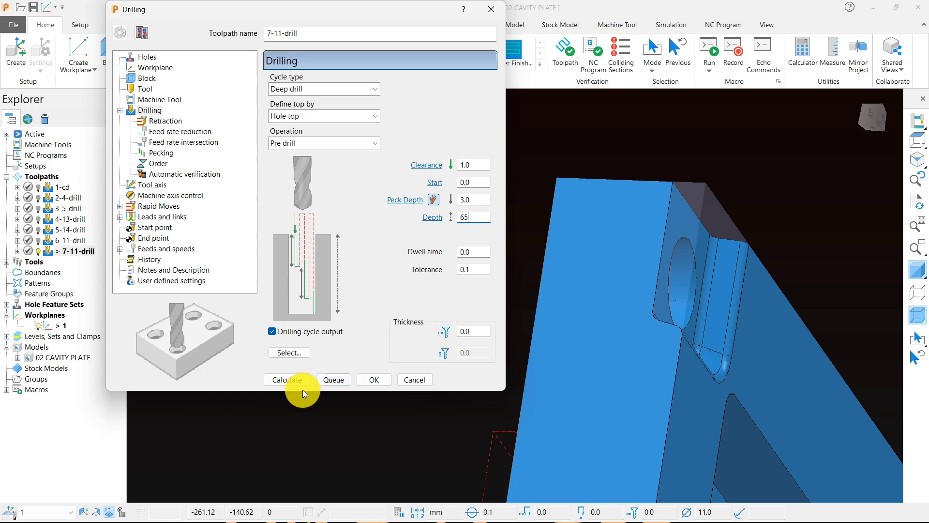
Step: Check the calculated 7-11-drill toolpath in the large corner holes and save the project
{"action": "scroll", "coordinate": [621, 286], "scroll_direction": "up", "scroll_amount": 3}
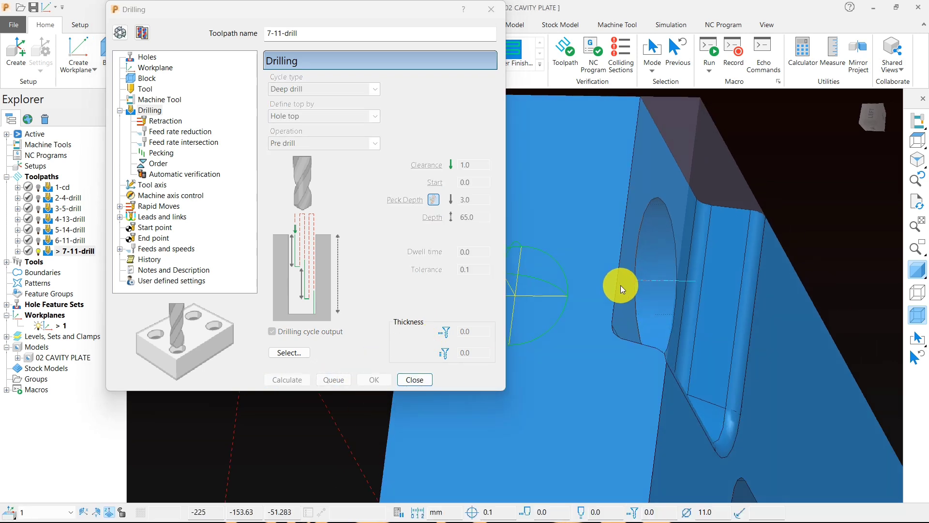
{"action": "middle_click_drag", "start_coordinate": [657, 286], "coordinate": [675, 283]}
{"action": "scroll", "coordinate": [675, 283], "scroll_direction": "up", "scroll_amount": 3}
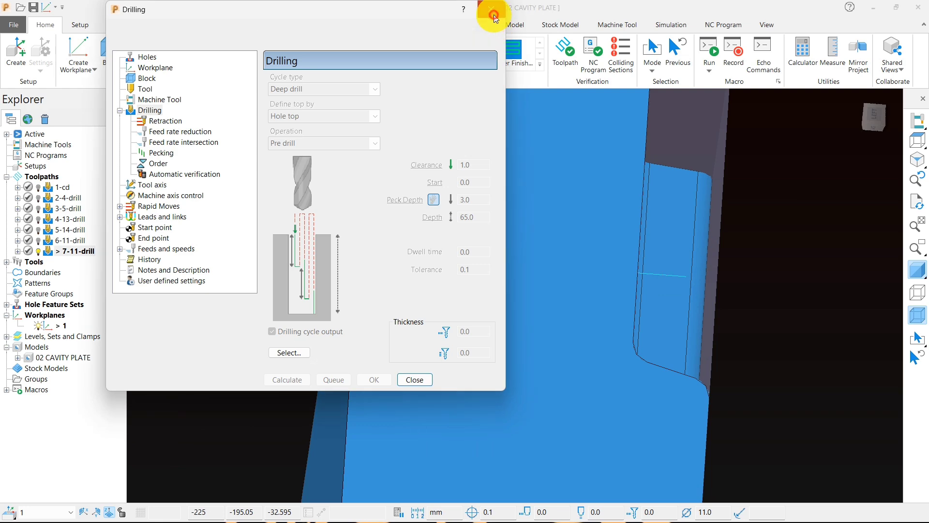
{"action": "left_click", "coordinate": [491, 9]}
{"action": "left_click", "coordinate": [917, 141]}
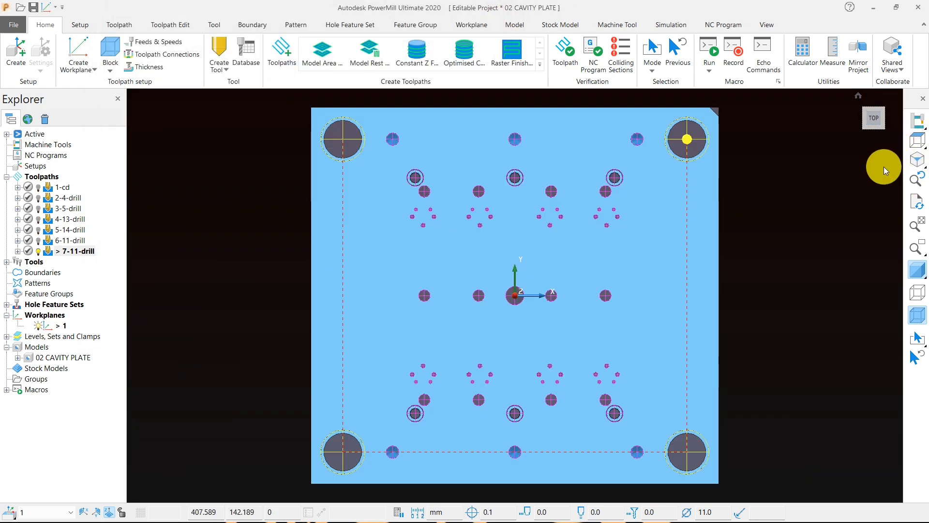
{"action": "middle_click_drag", "start_coordinate": [645, 293], "coordinate": [677, 193]}
{"action": "left_click", "coordinate": [918, 139]}
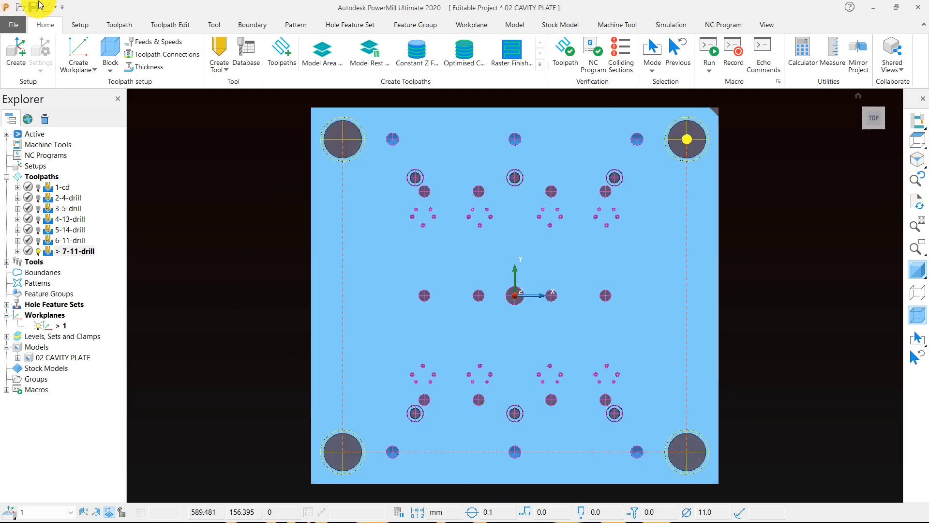
{"action": "left_click", "coordinate": [32, 8]}
Step: Examine the large corner holes and the counterbored holes on the plate's top face
{"action": "middle_click_drag", "start_coordinate": [438, 252], "coordinate": [419, 325]}
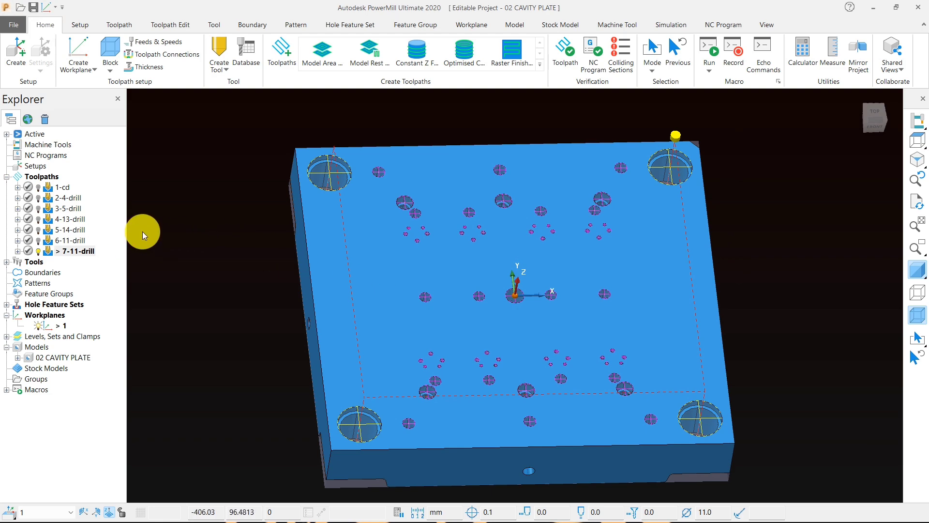
{"action": "scroll", "coordinate": [372, 221], "scroll_direction": "up", "scroll_amount": 6}
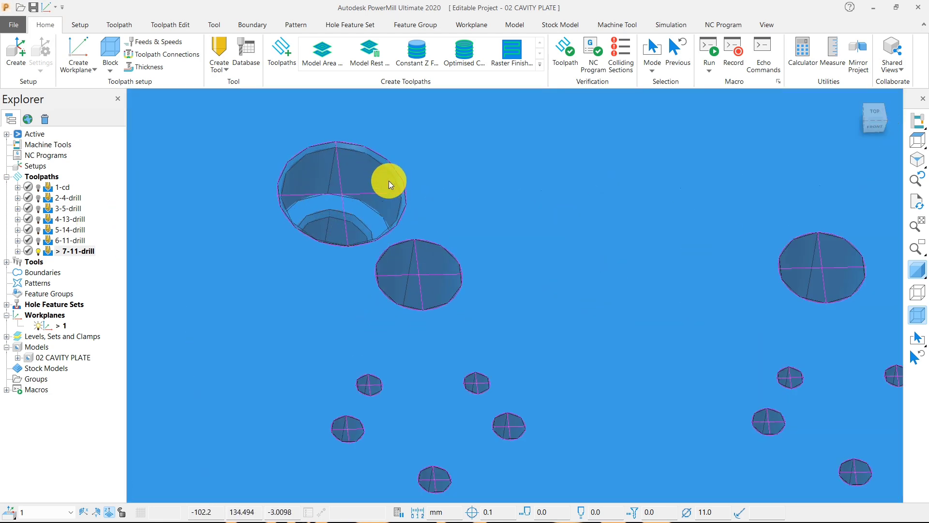
{"action": "scroll", "coordinate": [383, 187], "scroll_direction": "down", "scroll_amount": 6}
{"action": "middle_click_drag", "start_coordinate": [385, 189], "coordinate": [456, 257]}
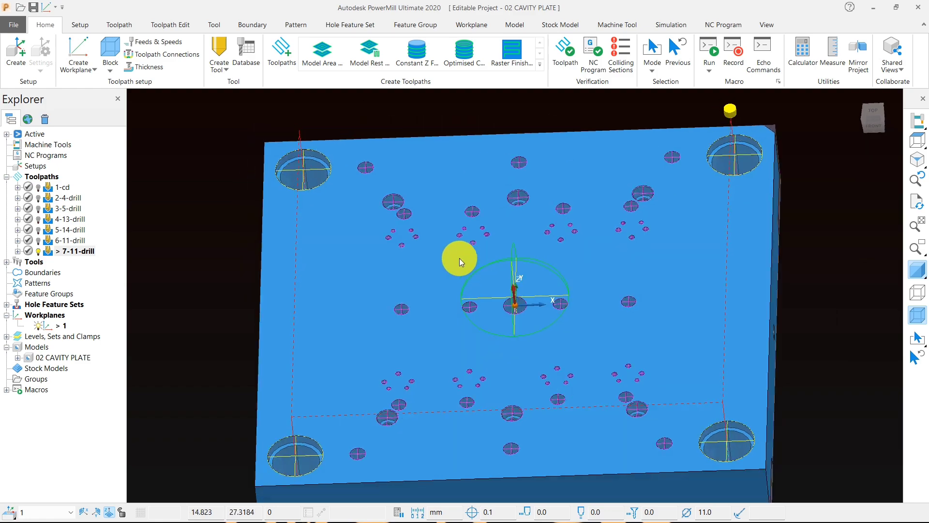
{"action": "scroll", "coordinate": [321, 182], "scroll_direction": "up", "scroll_amount": 5}
{"action": "scroll", "coordinate": [321, 182], "scroll_direction": "up", "scroll_amount": 2}
{"action": "scroll", "coordinate": [347, 159], "scroll_direction": "down", "scroll_amount": 6}
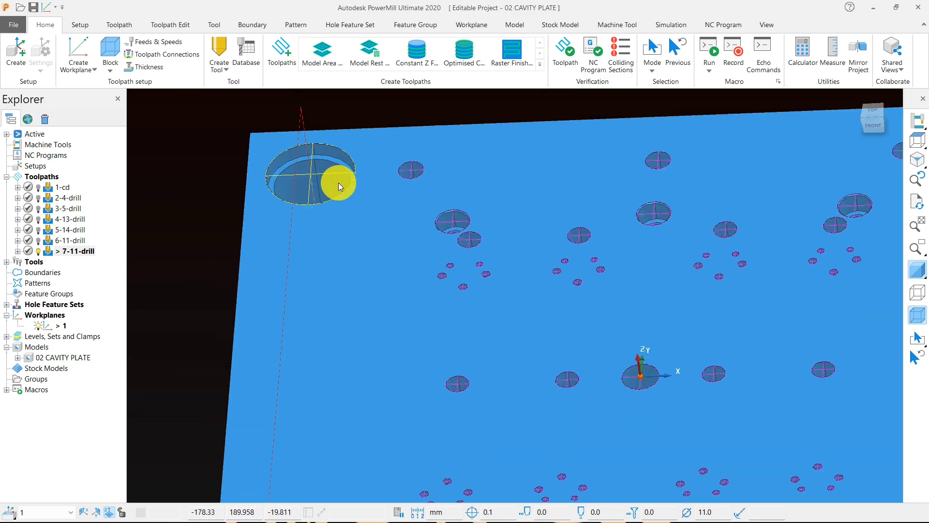
{"action": "middle_click_drag", "start_coordinate": [363, 205], "coordinate": [533, 264]}
{"action": "scroll", "coordinate": [503, 312], "scroll_direction": "up", "scroll_amount": 2}
{"action": "middle_click_drag", "start_coordinate": [495, 352], "coordinate": [482, 308]}
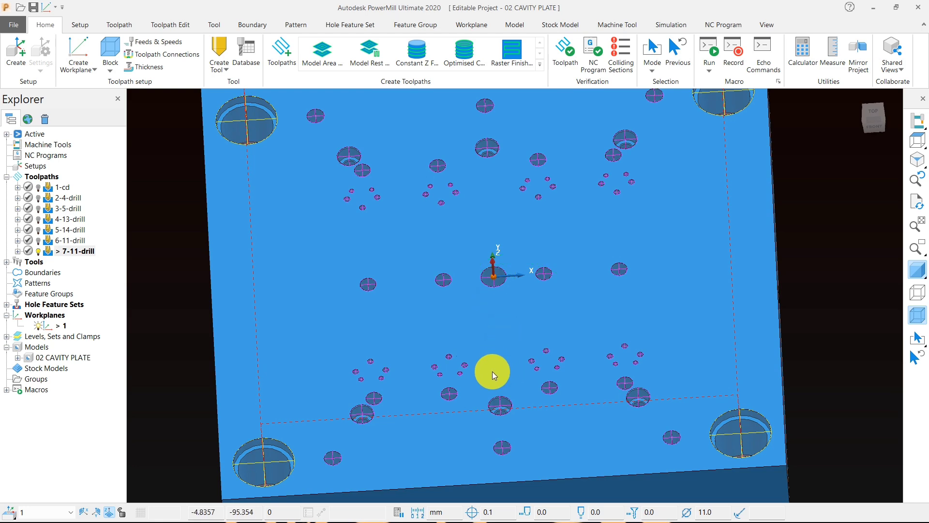
Step: Examine the centre hole at the workplane origin and the plate's overall hole layout
{"action": "scroll", "coordinate": [499, 280], "scroll_direction": "up", "scroll_amount": 5}
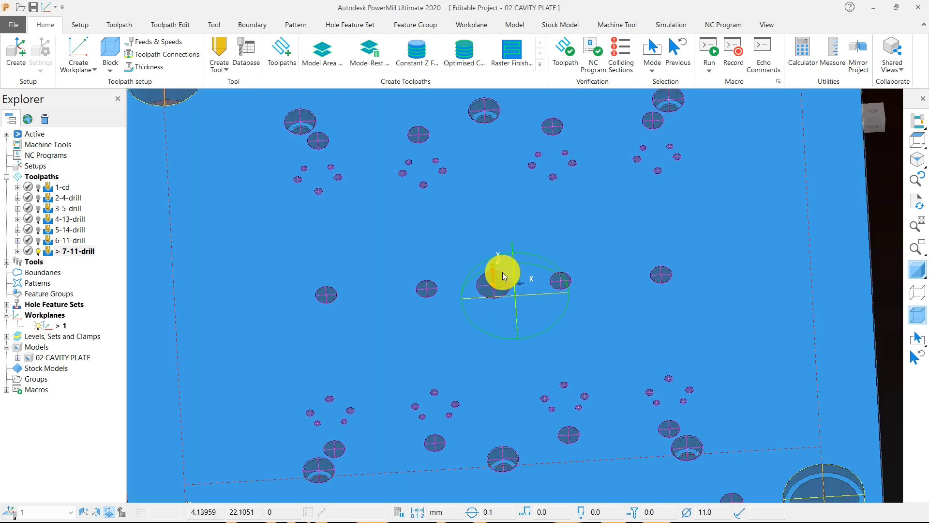
{"action": "scroll", "coordinate": [500, 283], "scroll_direction": "down", "scroll_amount": 6}
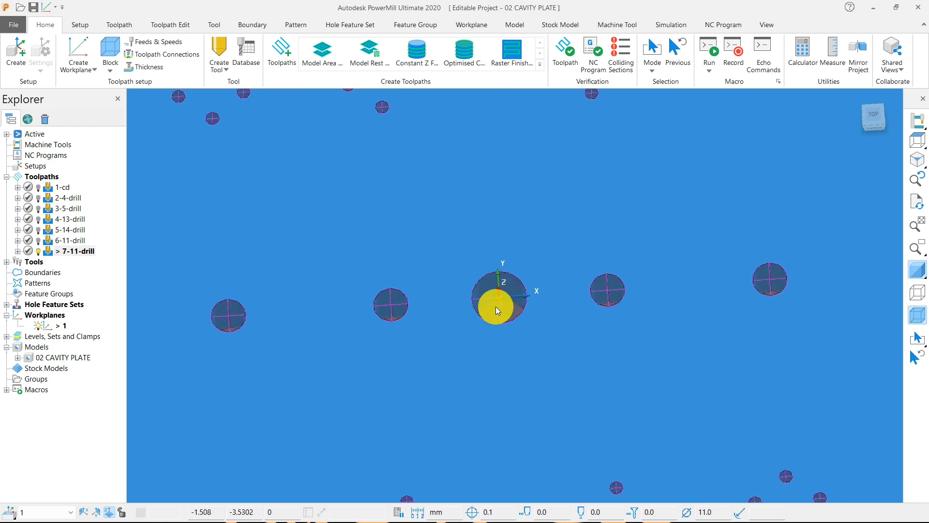
{"action": "middle_click_drag", "start_coordinate": [534, 289], "coordinate": [538, 259]}
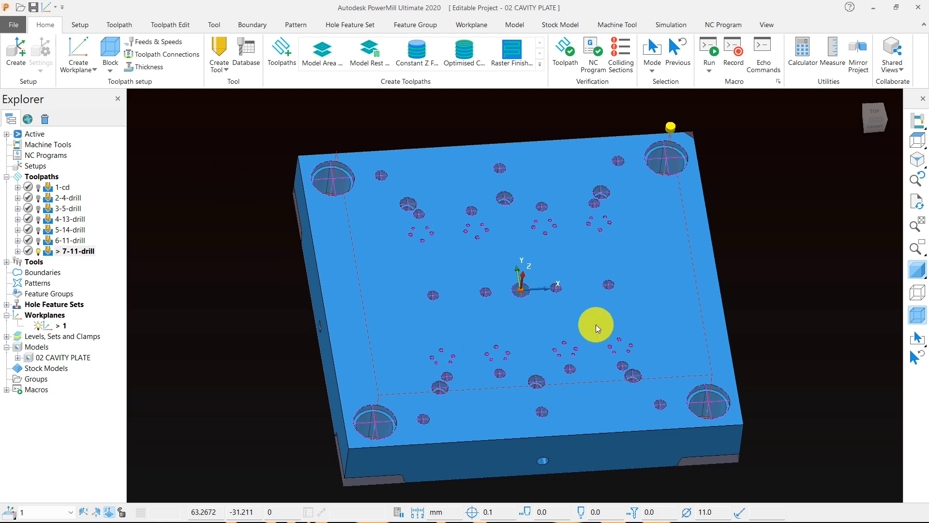
{"action": "middle_click_drag", "start_coordinate": [596, 326], "coordinate": [508, 318]}
{"action": "scroll", "coordinate": [507, 289], "scroll_direction": "up", "scroll_amount": 5}
{"action": "scroll", "coordinate": [507, 289], "scroll_direction": "up", "scroll_amount": 4}
{"action": "scroll", "coordinate": [486, 281], "scroll_direction": "down", "scroll_amount": 4}
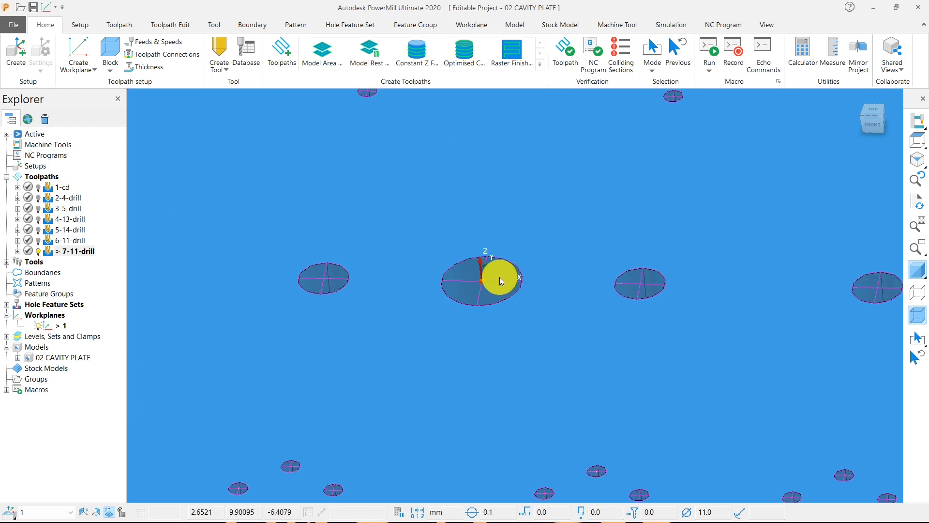
{"action": "scroll", "coordinate": [514, 275], "scroll_direction": "down", "scroll_amount": 2}
{"action": "middle_click_drag", "start_coordinate": [508, 286], "coordinate": [484, 291]}
{"action": "scroll", "coordinate": [535, 305], "scroll_direction": "down", "scroll_amount": 2}
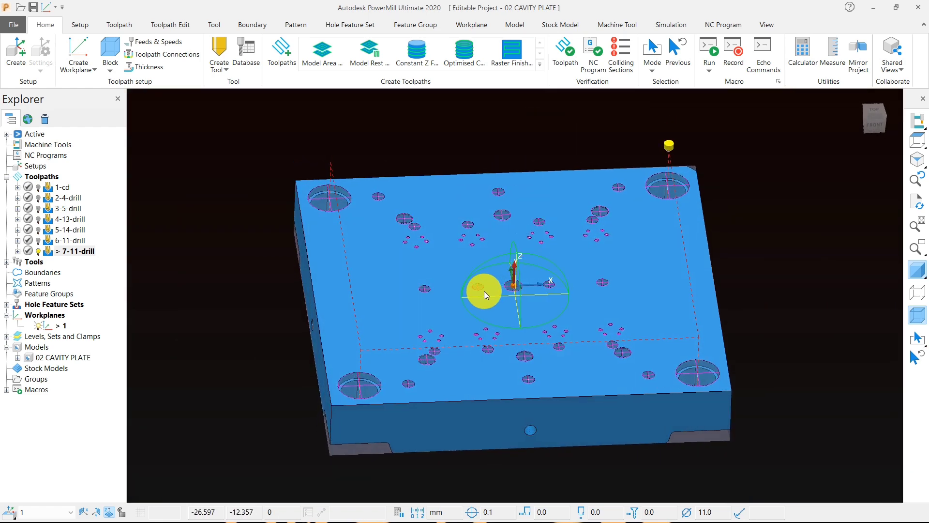
{"action": "scroll", "coordinate": [484, 291], "scroll_direction": "down", "scroll_amount": 2}
Step: Display the 2-4-drill, 3-5-drill, 4-13-drill, 5-14-drill and 6-11-drill toolpaths together over the plate
{"action": "left_click", "coordinate": [39, 199]}
{"action": "middle_click_drag", "start_coordinate": [414, 323], "coordinate": [457, 252]}
{"action": "scroll", "coordinate": [460, 239], "scroll_direction": "up", "scroll_amount": 4}
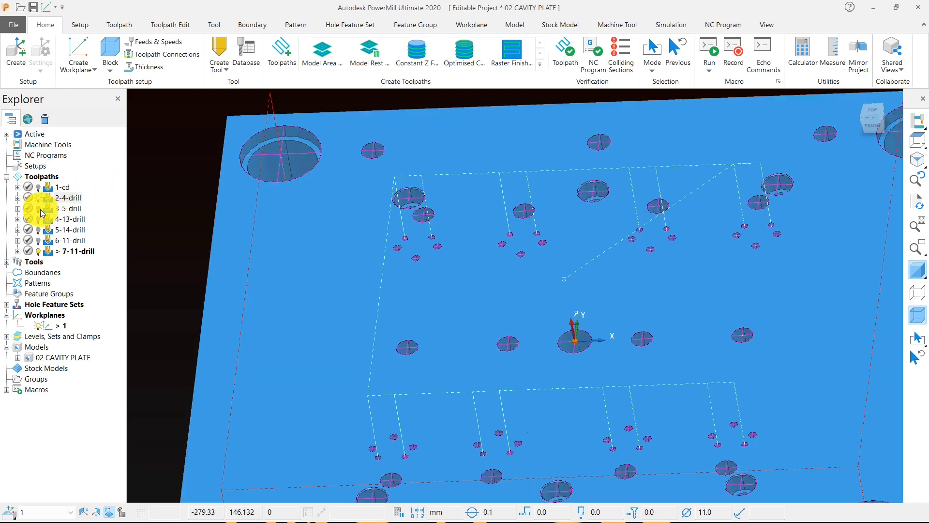
{"action": "left_click", "coordinate": [41, 211]}
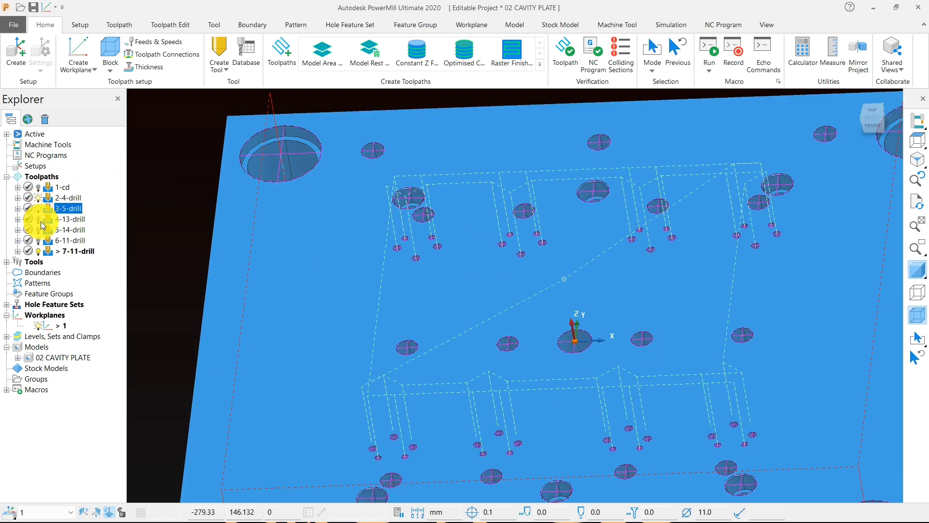
{"action": "left_click", "coordinate": [39, 233]}
{"action": "left_click", "coordinate": [40, 242]}
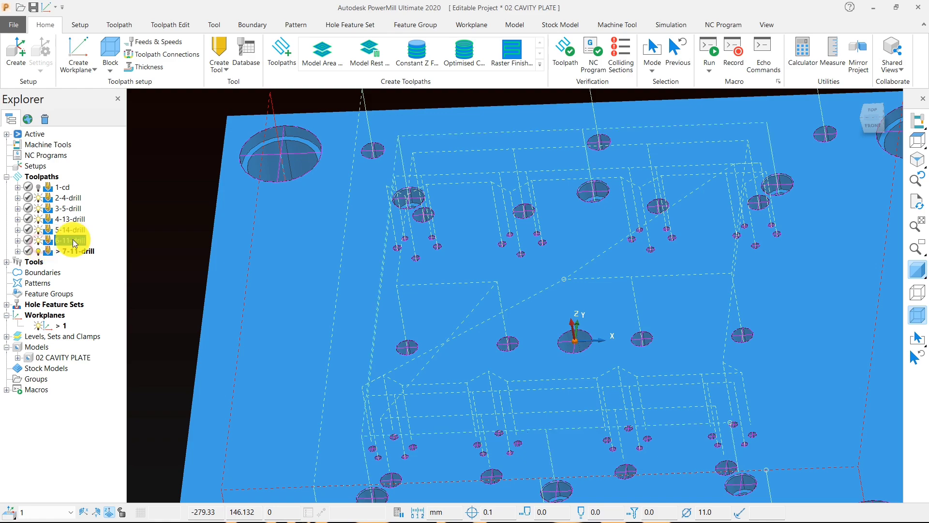
Step: Examine the displayed drilling paths over the holes near the plate's corner
{"action": "middle_click_drag", "start_coordinate": [391, 302], "coordinate": [499, 285]}
{"action": "scroll", "coordinate": [499, 285], "scroll_direction": "down", "scroll_amount": 3}
{"action": "scroll", "coordinate": [374, 199], "scroll_direction": "down", "scroll_amount": 1}
{"action": "middle_click_drag", "start_coordinate": [428, 240], "coordinate": [431, 205]}
{"action": "scroll", "coordinate": [371, 198], "scroll_direction": "up", "scroll_amount": 5}
{"action": "scroll", "coordinate": [485, 152], "scroll_direction": "up", "scroll_amount": 4}
{"action": "scroll", "coordinate": [450, 172], "scroll_direction": "down", "scroll_amount": 8}
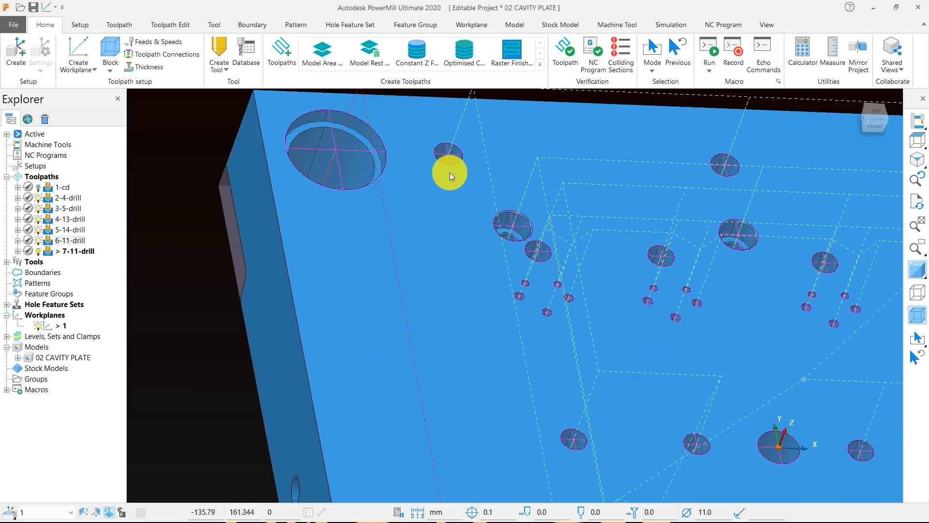
{"action": "middle_click_drag", "start_coordinate": [466, 170], "coordinate": [280, 252]}
Step: Check whether any displayed drilling path covers the centre hole, and review all paths from above
{"action": "scroll", "coordinate": [624, 353], "scroll_direction": "up", "scroll_amount": 2}
{"action": "middle_click_drag", "start_coordinate": [586, 357], "coordinate": [565, 317]}
{"action": "scroll", "coordinate": [502, 297], "scroll_direction": "up", "scroll_amount": 3}
{"action": "scroll", "coordinate": [479, 340], "scroll_direction": "up", "scroll_amount": 5}
{"action": "scroll", "coordinate": [478, 364], "scroll_direction": "down", "scroll_amount": 3}
{"action": "scroll", "coordinate": [478, 364], "scroll_direction": "down", "scroll_amount": 2}
{"action": "scroll", "coordinate": [566, 318], "scroll_direction": "down", "scroll_amount": 4}
{"action": "scroll", "coordinate": [547, 189], "scroll_direction": "up", "scroll_amount": 8}
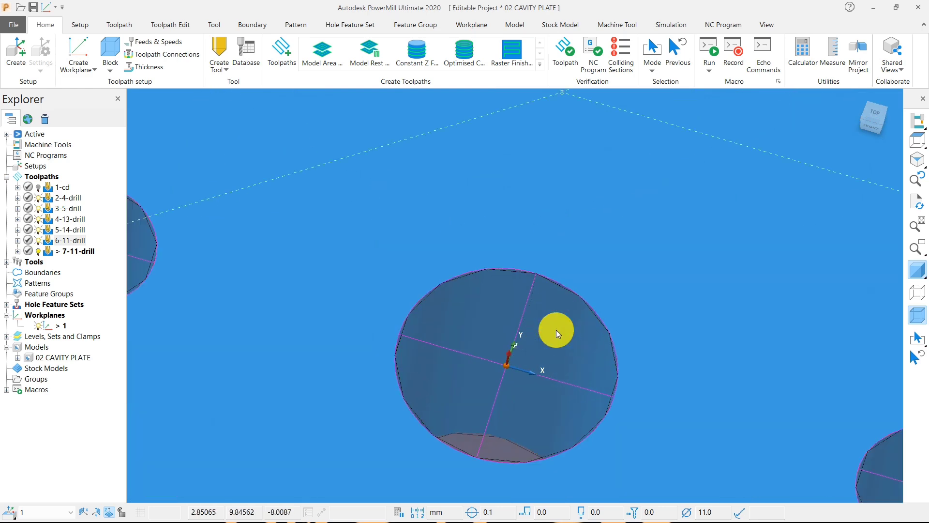
{"action": "scroll", "coordinate": [536, 221], "scroll_direction": "down", "scroll_amount": 7}
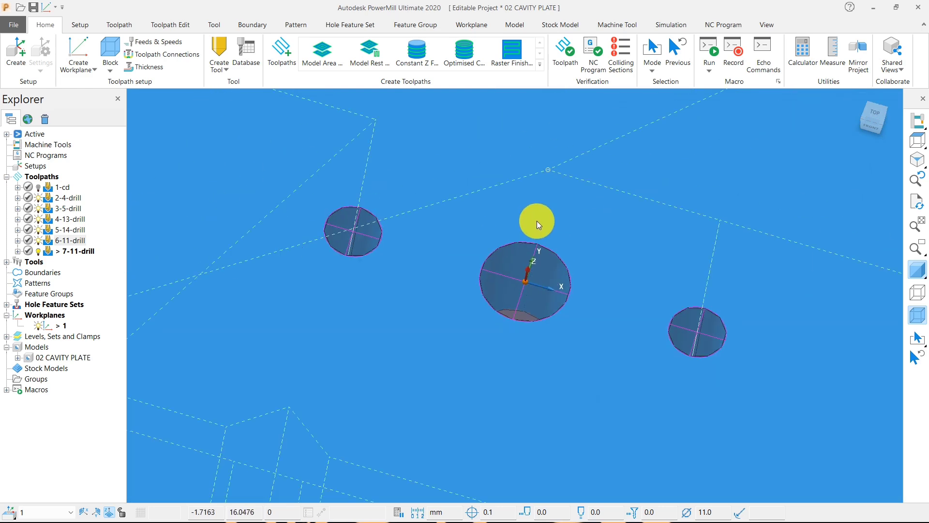
{"action": "left_click", "coordinate": [914, 145]}
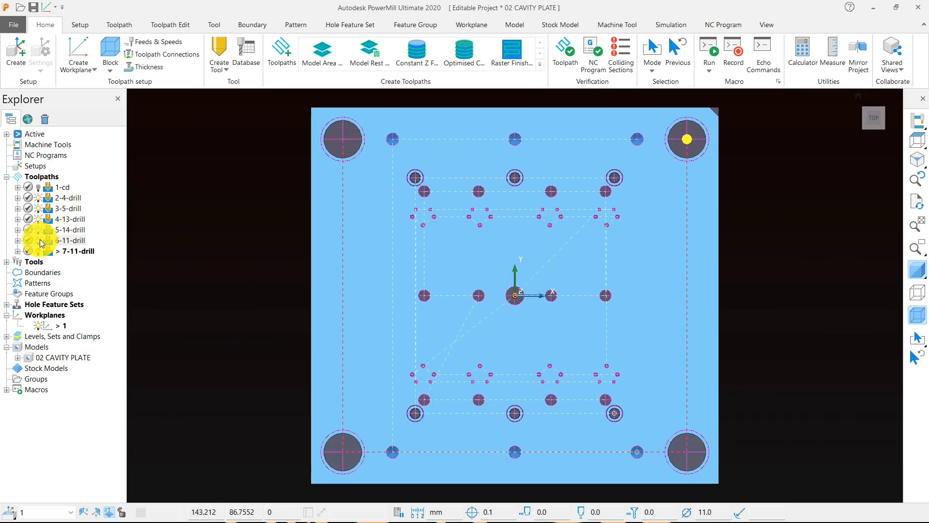
Step: Hide the 2-4-drill, 3-5-drill, 4-13-drill, 5-14-drill and 6-11-drill toolpaths, leaving only 7-11-drill displayed
{"action": "left_click", "coordinate": [42, 242]}
{"action": "left_click", "coordinate": [39, 219]}
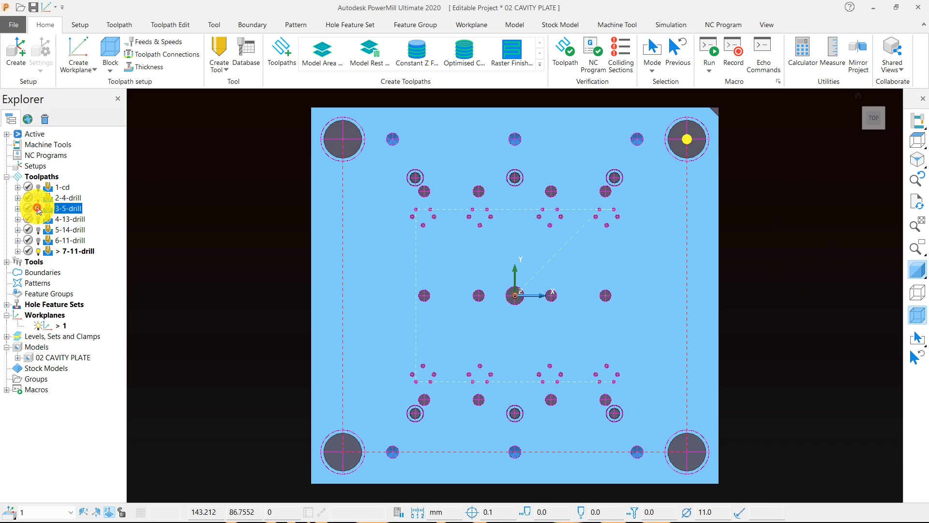
{"action": "left_click", "coordinate": [38, 209]}
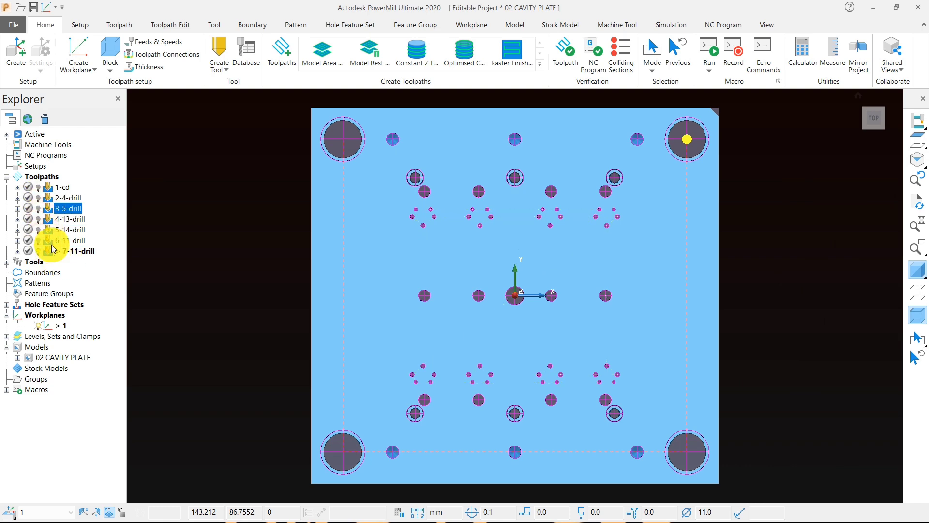
Step: Duplicate the 7-11-drill toolpath and open the settings of the active copy
{"action": "middle_click_drag", "start_coordinate": [488, 339], "coordinate": [476, 232]}
{"action": "scroll", "coordinate": [505, 286], "scroll_direction": "up", "scroll_amount": 3}
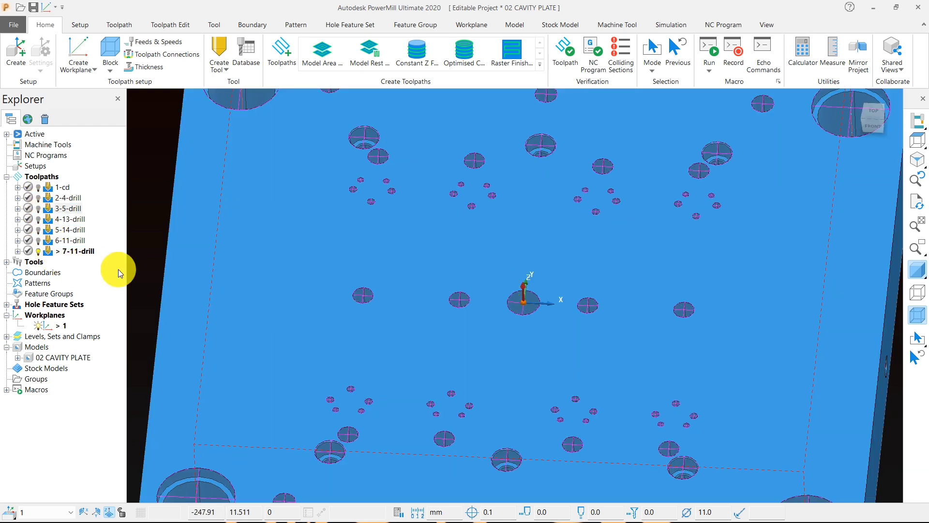
{"action": "right_click", "coordinate": [48, 250]}
{"action": "mouse_move", "coordinate": [164, 471]}
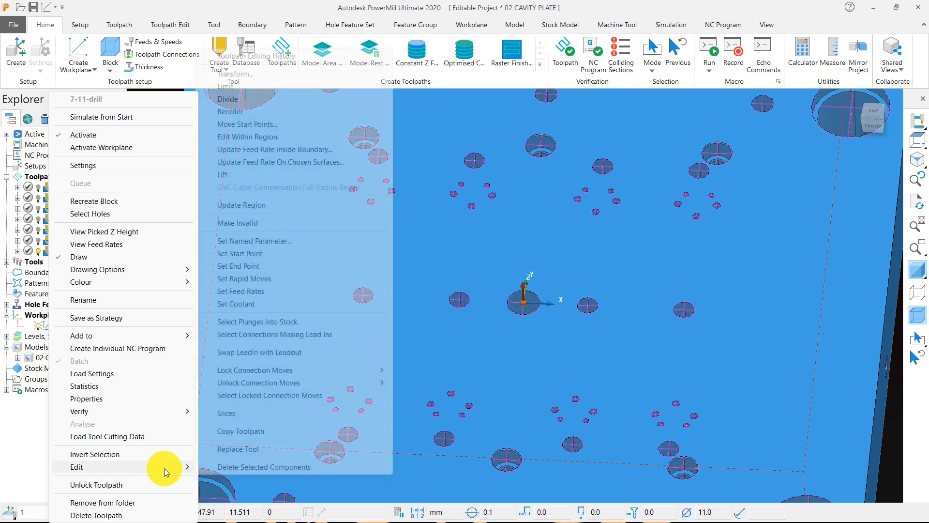
{"action": "left_click", "coordinate": [241, 431]}
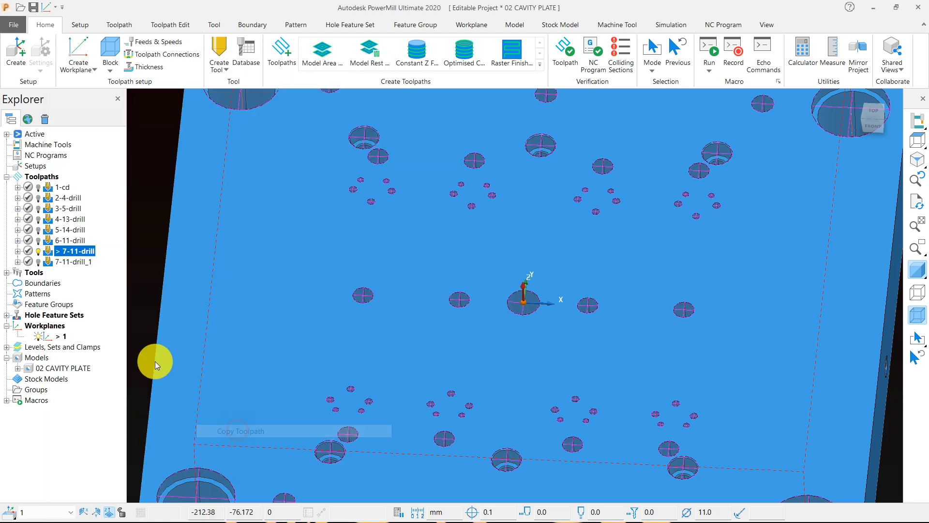
{"action": "right_click", "coordinate": [49, 263]}
{"action": "left_click", "coordinate": [81, 135]}
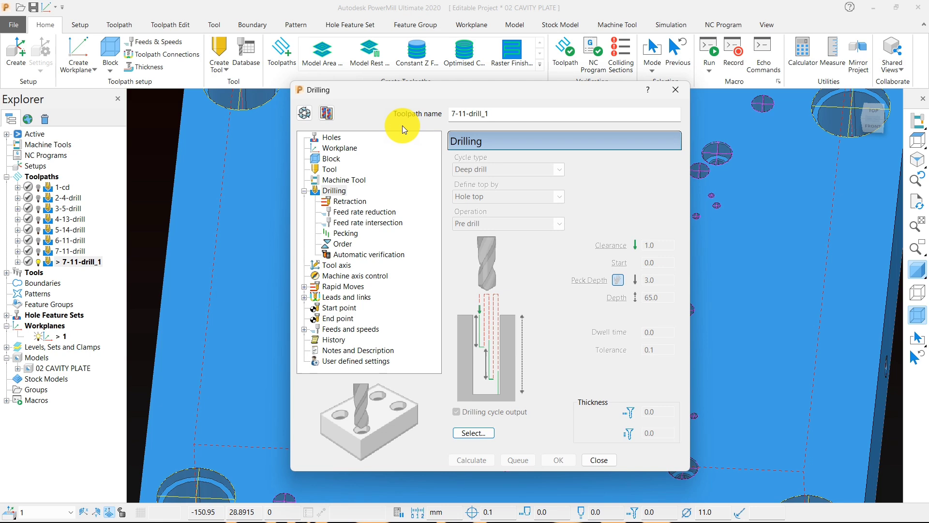
Step: Make the copied toolpath editable and try selecting its holes by the 19.20 mm diameter
{"action": "left_click_drag", "start_coordinate": [394, 91], "coordinate": [202, 45]}
{"action": "left_click", "coordinate": [115, 68]}
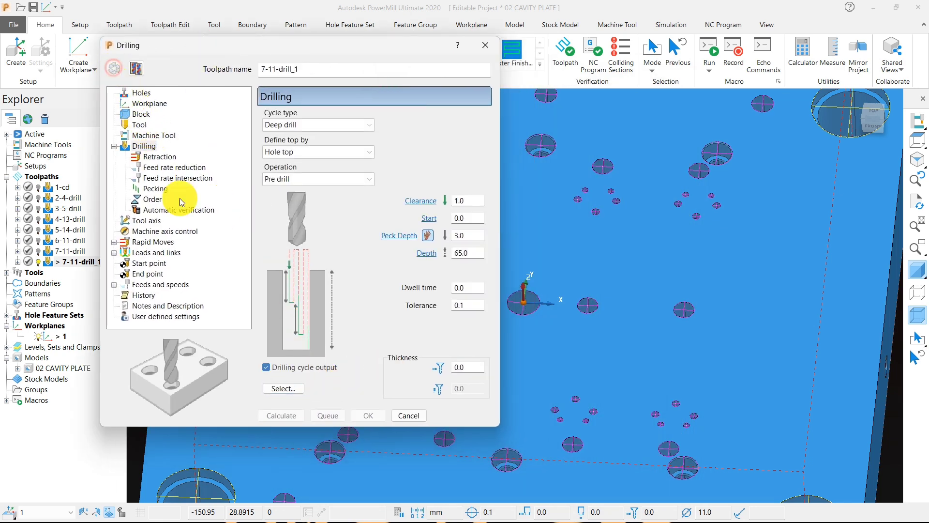
{"action": "left_click", "coordinate": [284, 388]}
{"action": "left_click", "coordinate": [344, 212]}
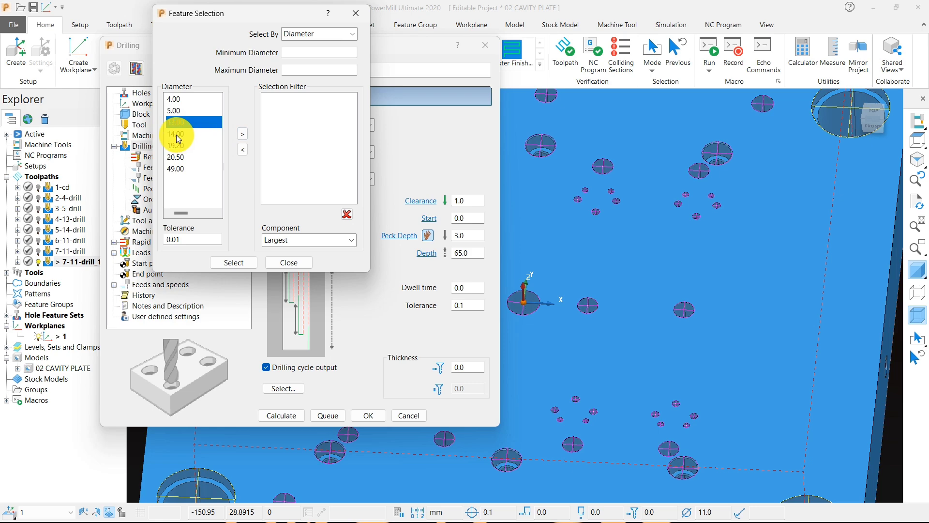
{"action": "scroll", "coordinate": [602, 222], "scroll_direction": "down", "scroll_amount": 3}
{"action": "left_click", "coordinate": [181, 145]}
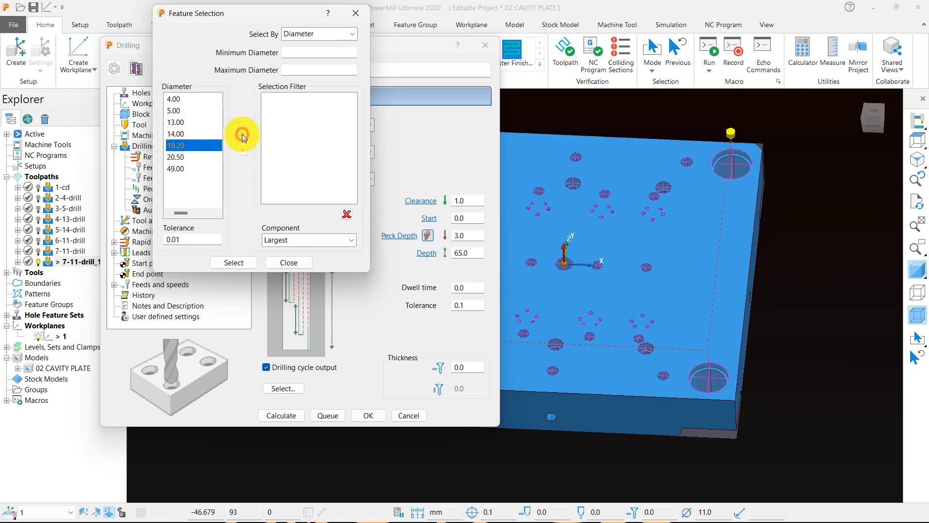
{"action": "left_click", "coordinate": [243, 134]}
{"action": "scroll", "coordinate": [711, 221], "scroll_direction": "down", "scroll_amount": 3}
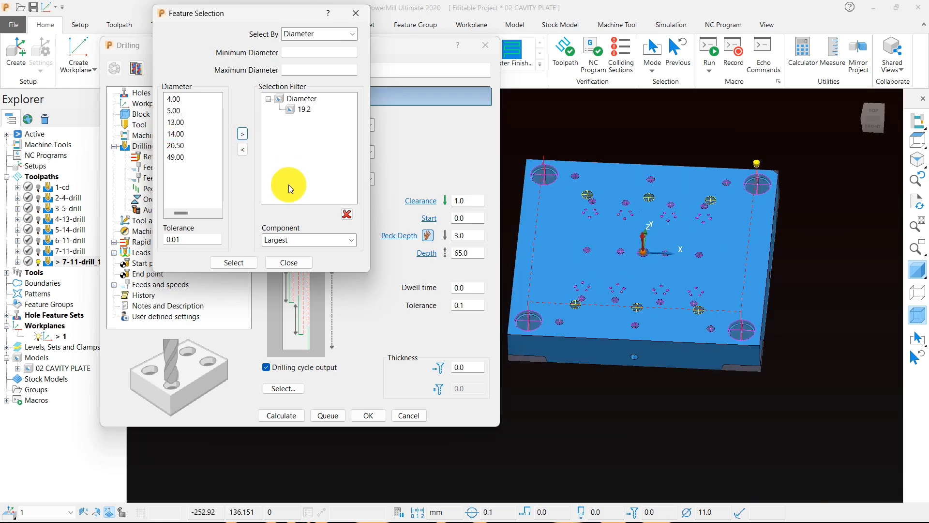
Step: Clear the diameter filter and try the 14, 19.2 and 20.5 mm holes together
{"action": "left_click", "coordinate": [348, 214]}
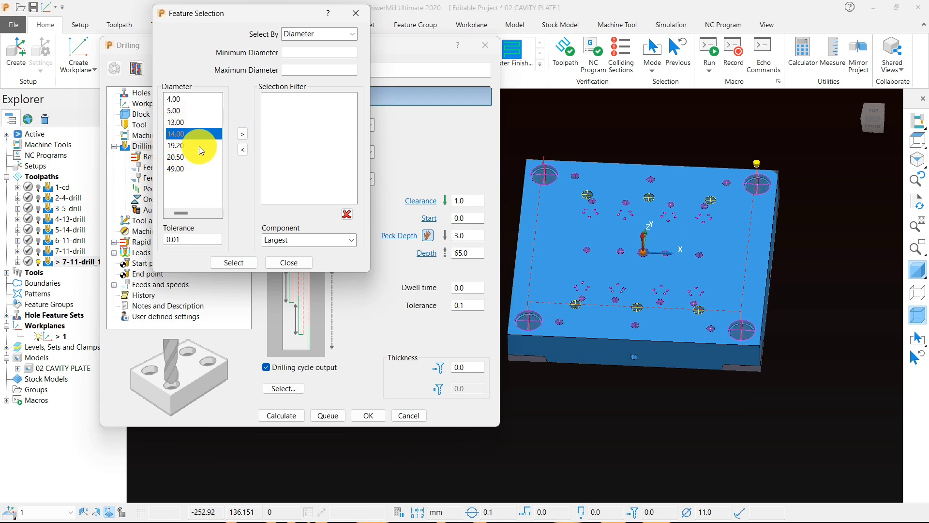
{"action": "left_click", "coordinate": [242, 134]}
{"action": "middle_click_drag", "start_coordinate": [597, 231], "coordinate": [420, 212]}
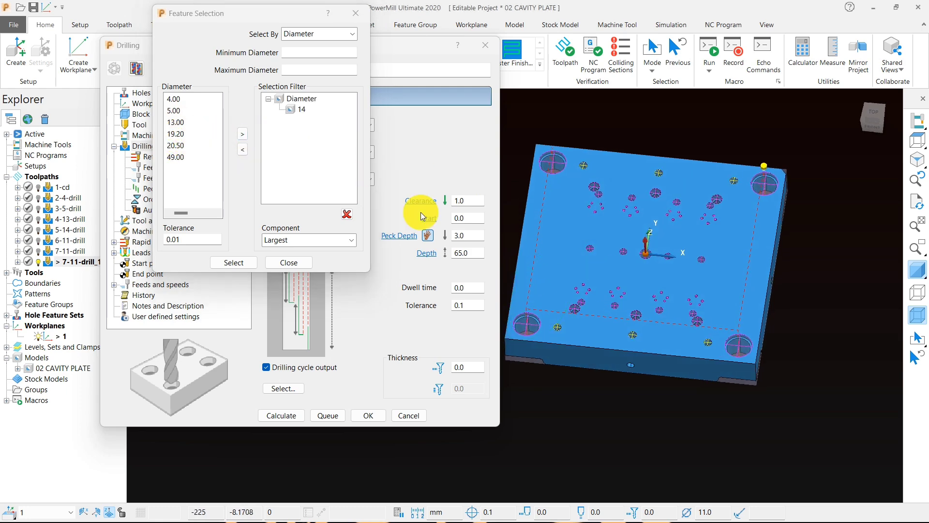
{"action": "left_click", "coordinate": [178, 111]}
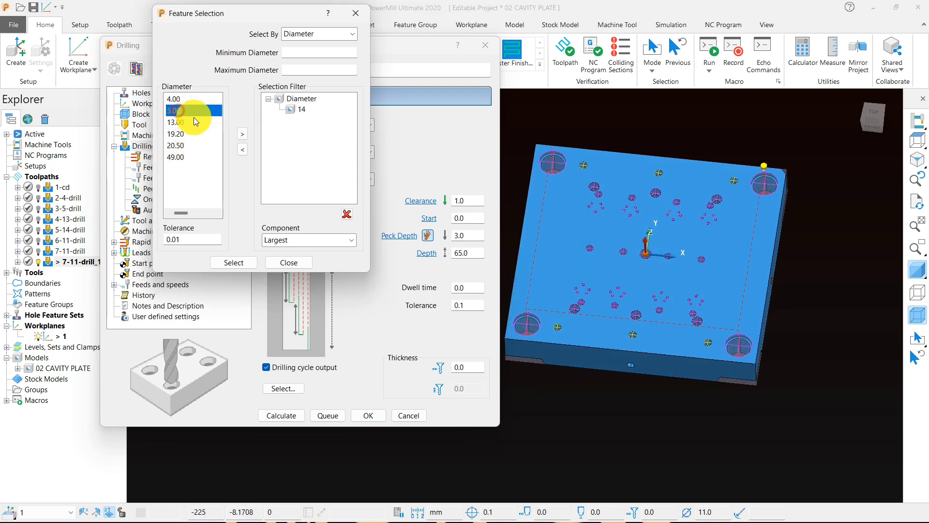
{"action": "left_click", "coordinate": [243, 134]}
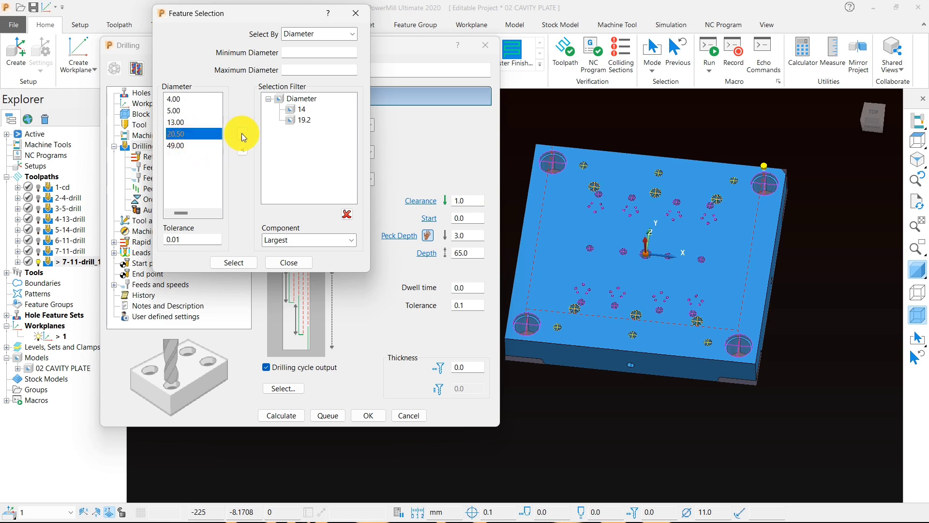
{"action": "middle_click_drag", "start_coordinate": [513, 208], "coordinate": [644, 277]}
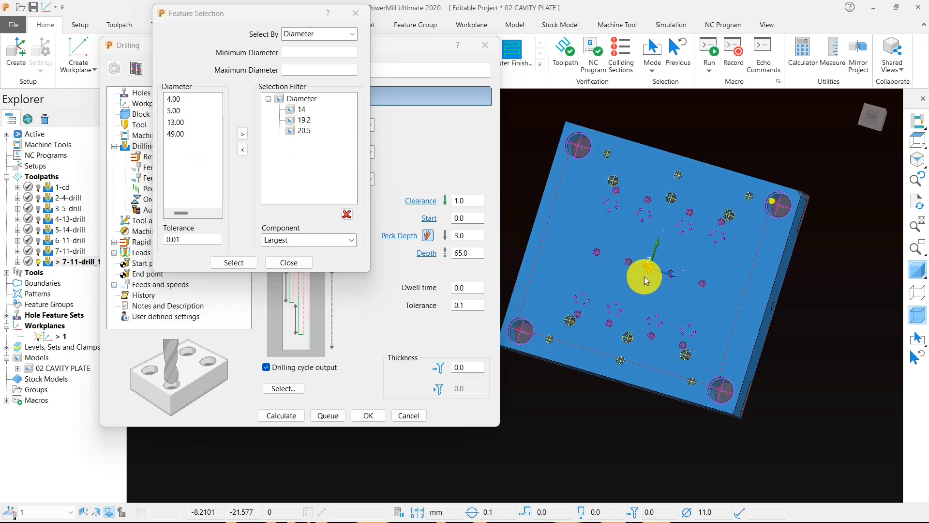
{"action": "scroll", "coordinate": [632, 278], "scroll_direction": "up", "scroll_amount": 5}
Step: Reset the diameter filter and select only the 20.5 mm holes to identify the centre hole
{"action": "left_click", "coordinate": [347, 214]}
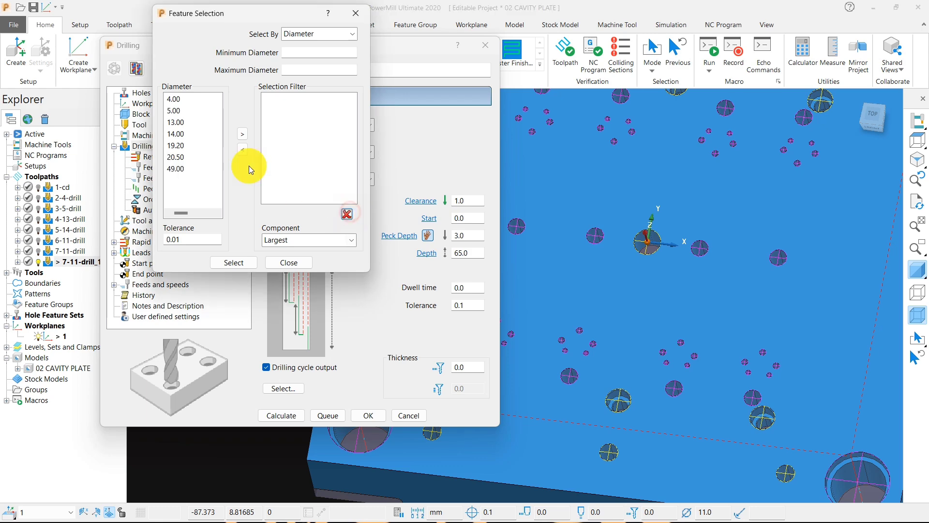
{"action": "left_click", "coordinate": [215, 156]}
{"action": "left_click", "coordinate": [242, 134]}
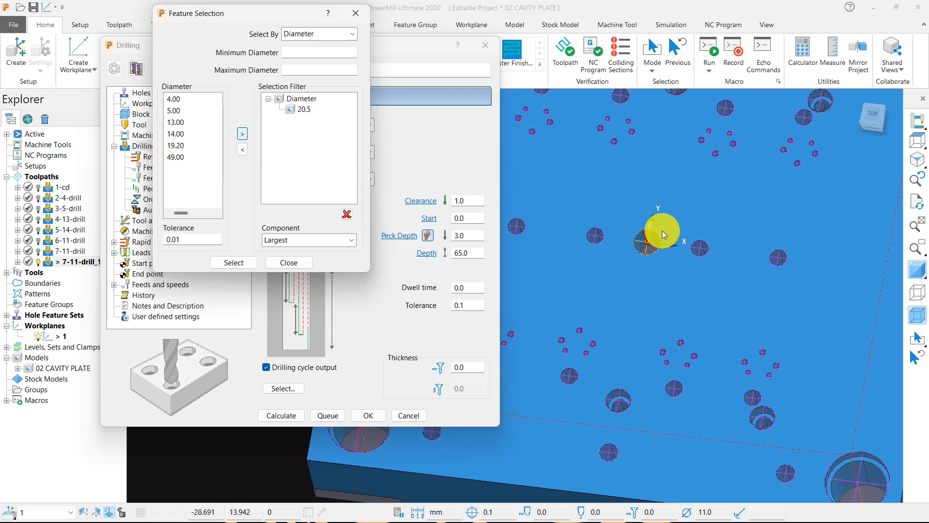
{"action": "scroll", "coordinate": [656, 228], "scroll_direction": "down", "scroll_amount": 5}
{"action": "scroll", "coordinate": [613, 190], "scroll_direction": "up", "scroll_amount": 5}
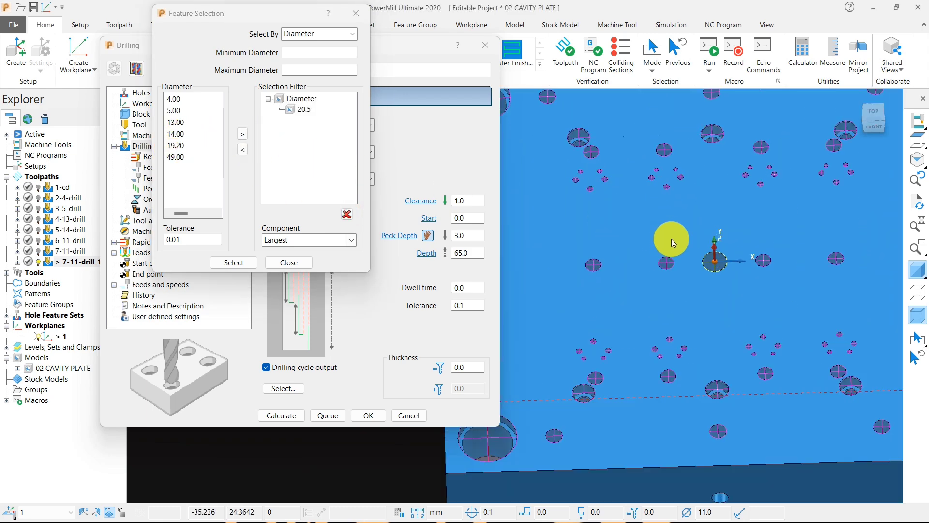
{"action": "scroll", "coordinate": [671, 242], "scroll_direction": "down", "scroll_amount": 4}
Step: Close the hole selection, inspect the highlighted centre hole and cancel the edits to the copied toolpath
{"action": "left_click", "coordinate": [296, 262]}
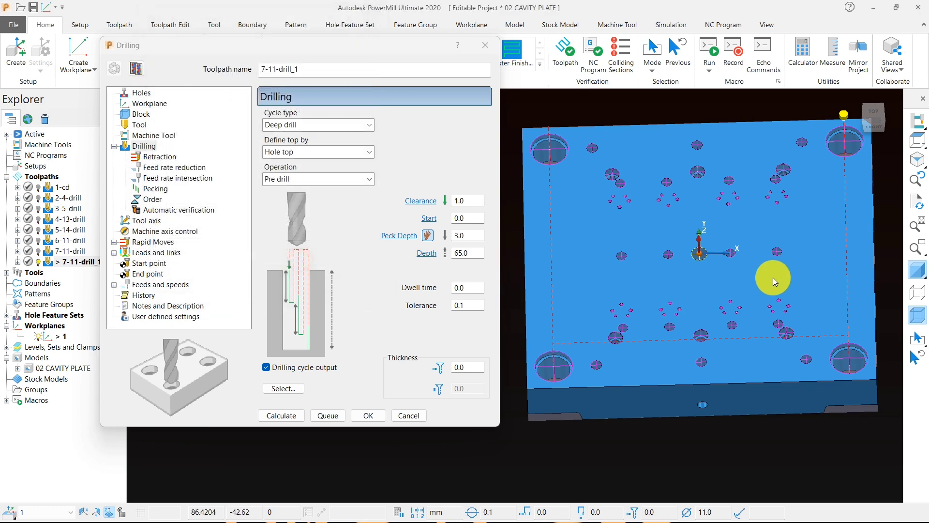
{"action": "scroll", "coordinate": [677, 247], "scroll_direction": "up", "scroll_amount": 4}
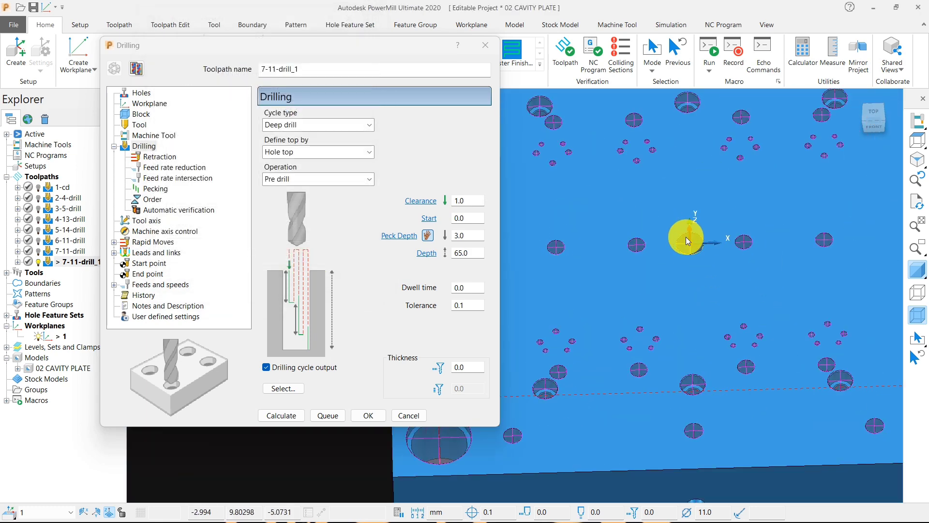
{"action": "middle_click_drag", "start_coordinate": [687, 238], "coordinate": [679, 263]}
{"action": "scroll", "coordinate": [682, 271], "scroll_direction": "down", "scroll_amount": 4}
{"action": "scroll", "coordinate": [692, 290], "scroll_direction": "up", "scroll_amount": 5}
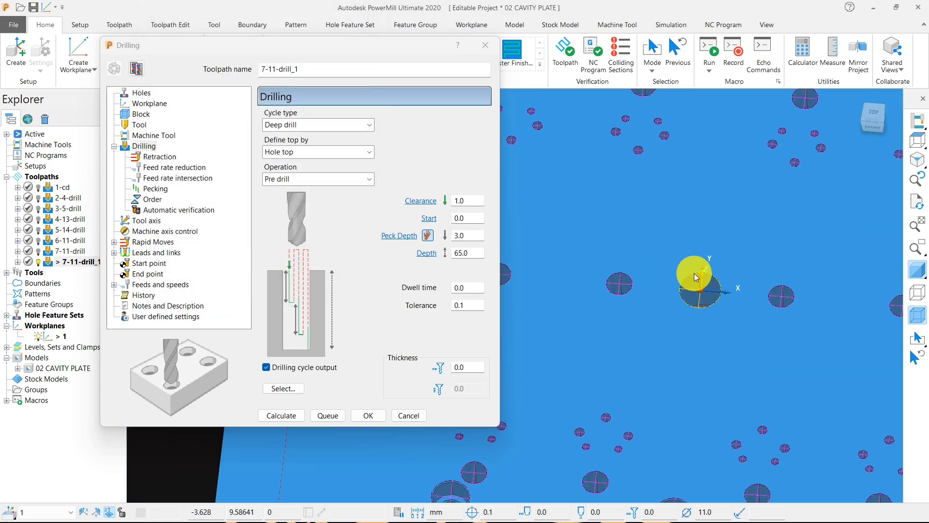
{"action": "left_click", "coordinate": [412, 417]}
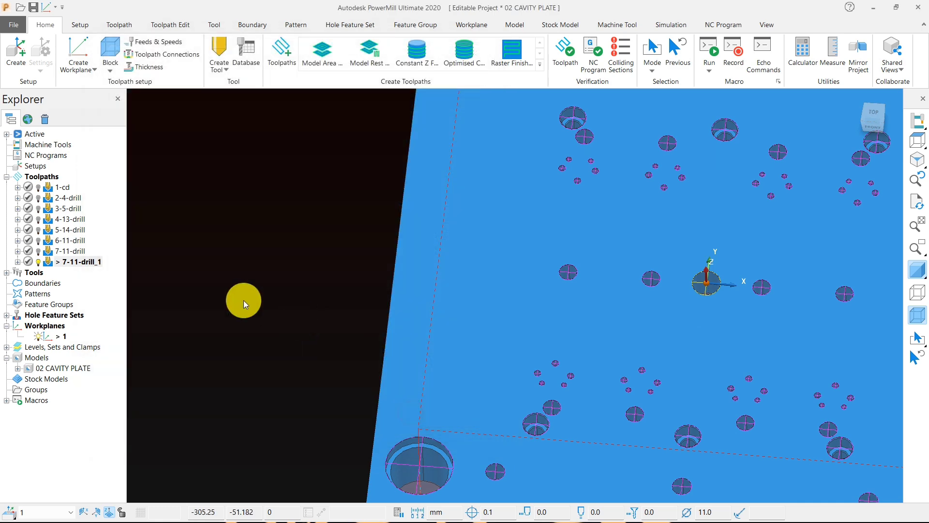
Step: Reopen the copied toolpath's settings for editing and set the drilling depth to 35 mm
{"action": "right_click", "coordinate": [78, 262]}
{"action": "left_click", "coordinate": [134, 167]}
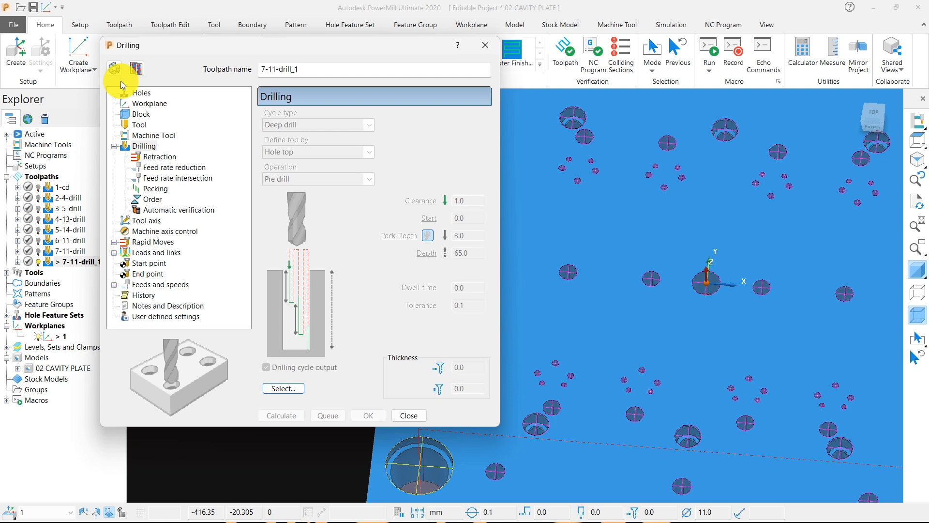
{"action": "left_click", "coordinate": [115, 68]}
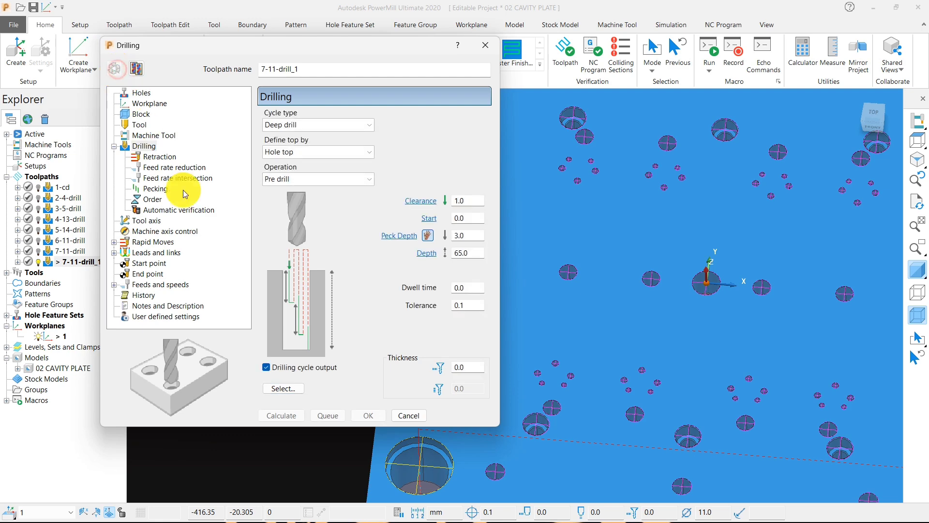
{"action": "double_click", "coordinate": [465, 253]}
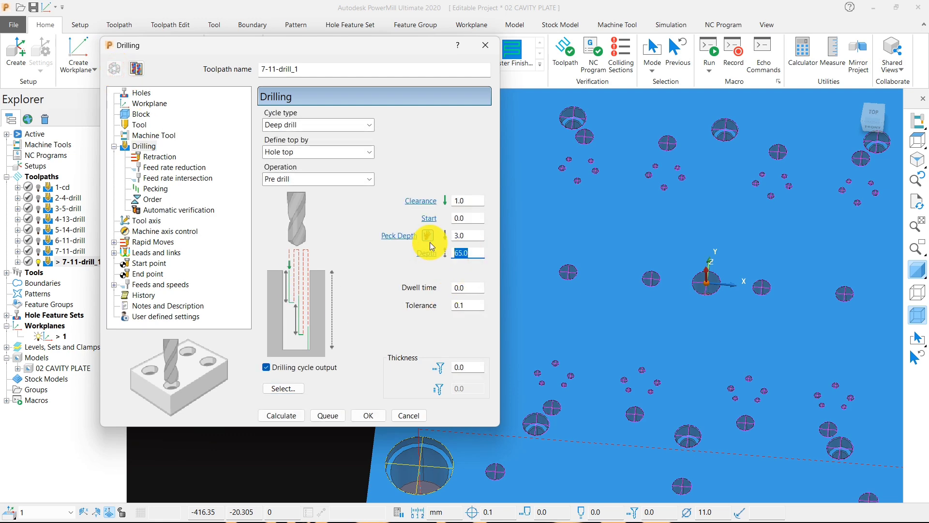
{"action": "type", "text": "35"}
{"action": "scroll", "coordinate": [712, 273], "scroll_direction": "down", "scroll_amount": 5}
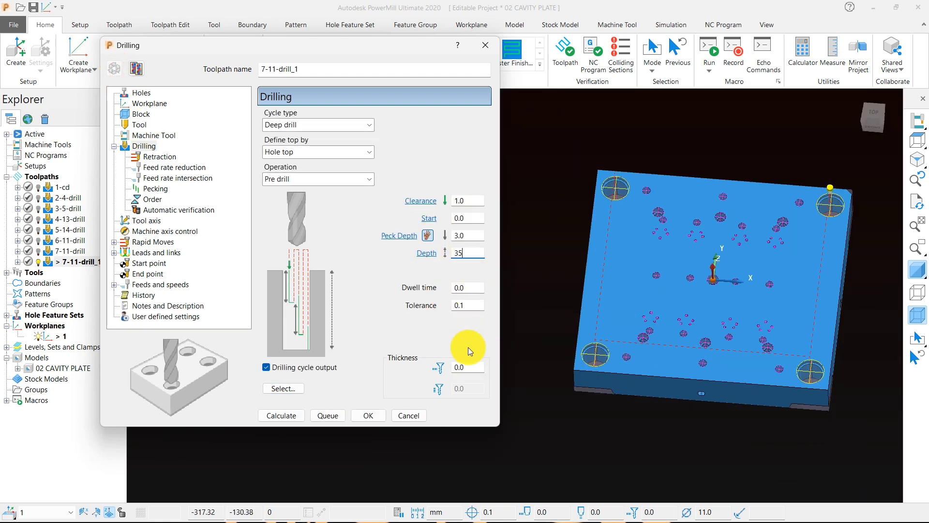
Step: Replace the hole selection with the 20.5 mm diameter and calculate the copied drilling toolpath
{"action": "left_click", "coordinate": [299, 381]}
{"action": "left_click", "coordinate": [346, 214]}
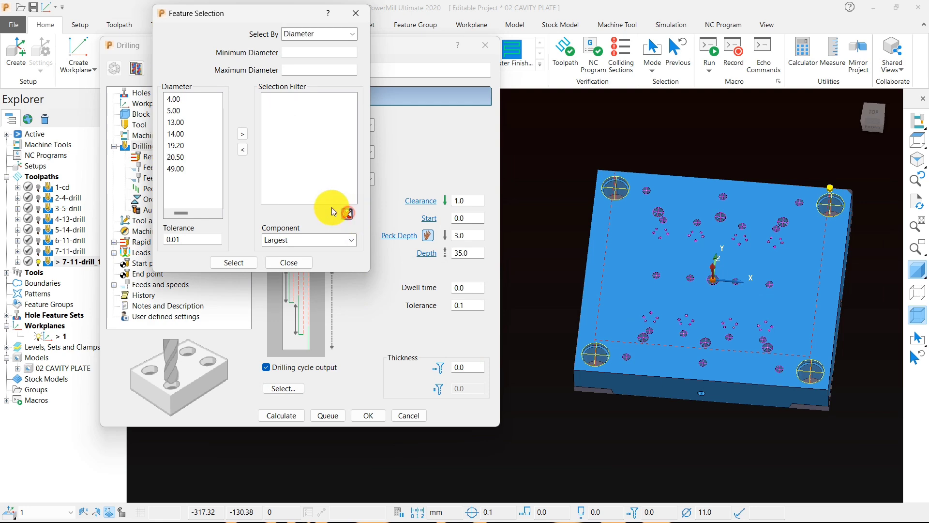
{"action": "left_click", "coordinate": [169, 156]}
{"action": "left_click", "coordinate": [242, 136]}
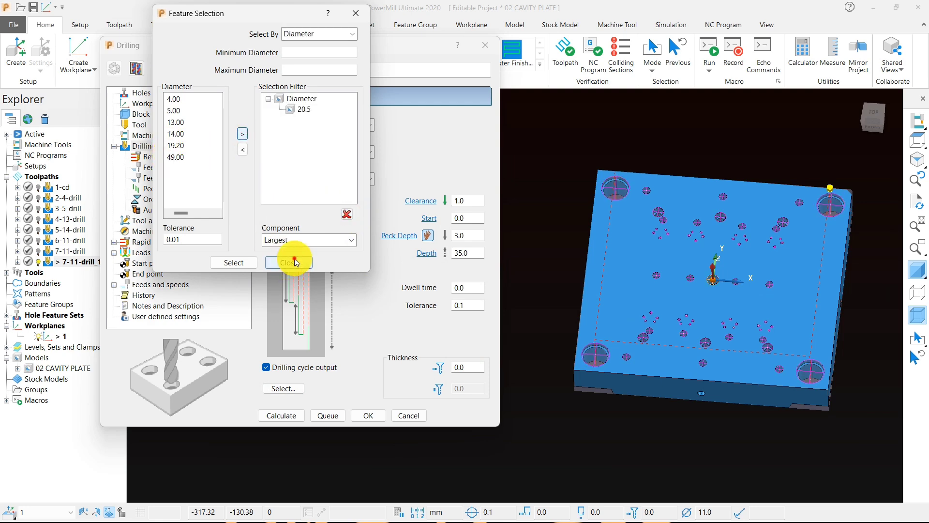
{"action": "left_click", "coordinate": [289, 262]}
{"action": "left_click", "coordinate": [281, 415]}
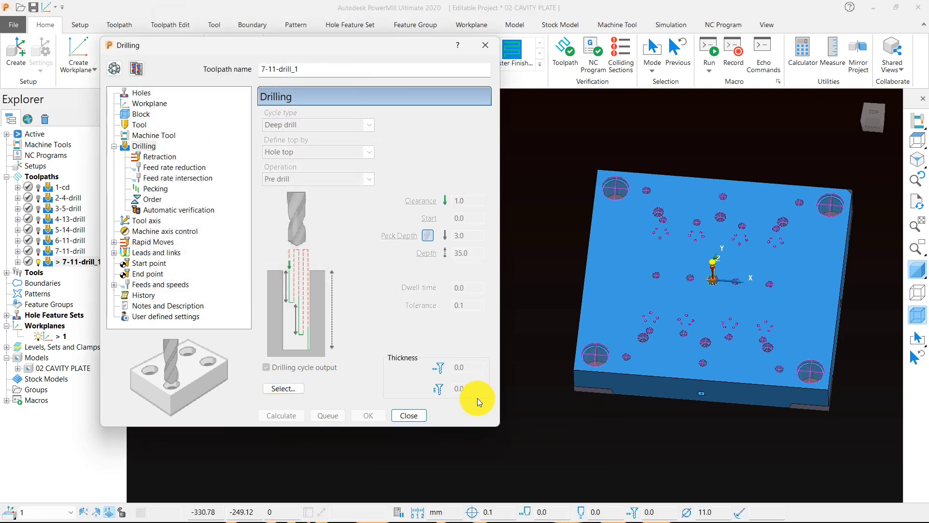
{"action": "left_click", "coordinate": [409, 415]}
Step: Rename the copied toolpath as 8-11-drill
{"action": "middle_click_drag", "start_coordinate": [556, 295], "coordinate": [775, 315]}
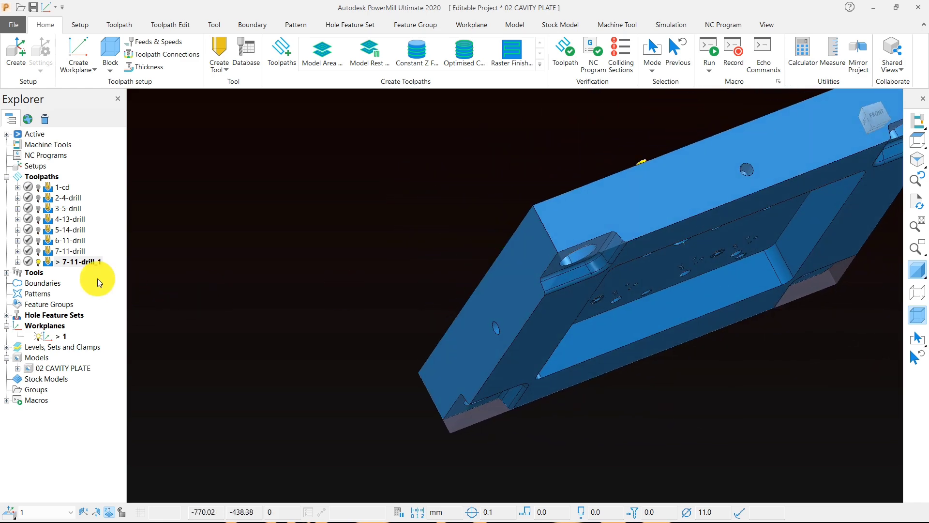
{"action": "left_click", "coordinate": [71, 263]}
{"action": "left_click_drag", "start_coordinate": [60, 264], "coordinate": [45, 264]}
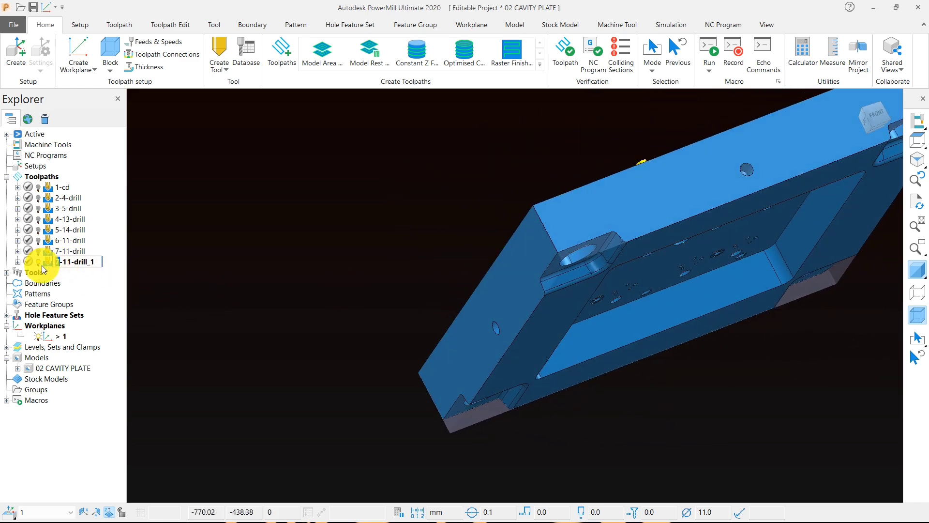
{"action": "type", "text": "8"}
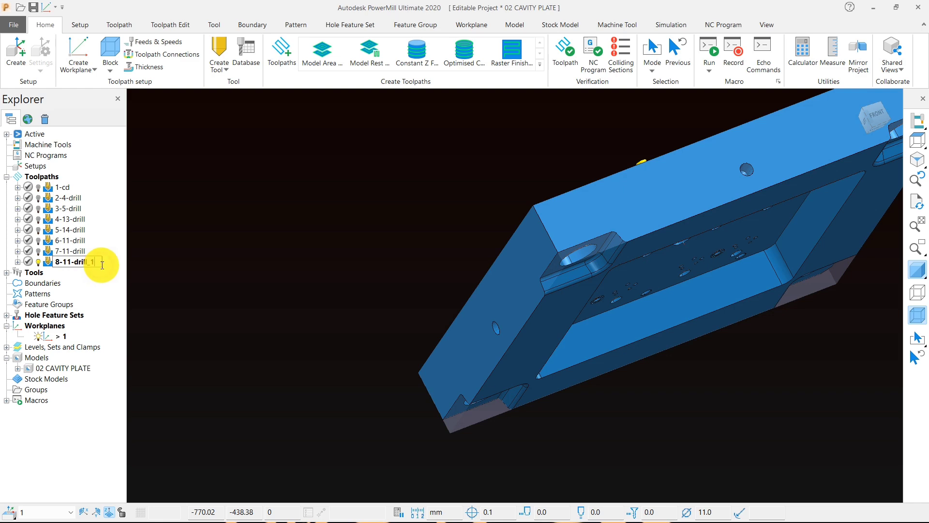
{"action": "key", "text": "BackSpace"}
{"action": "key", "text": "BackSpace"}
{"action": "left_click", "coordinate": [246, 255]}
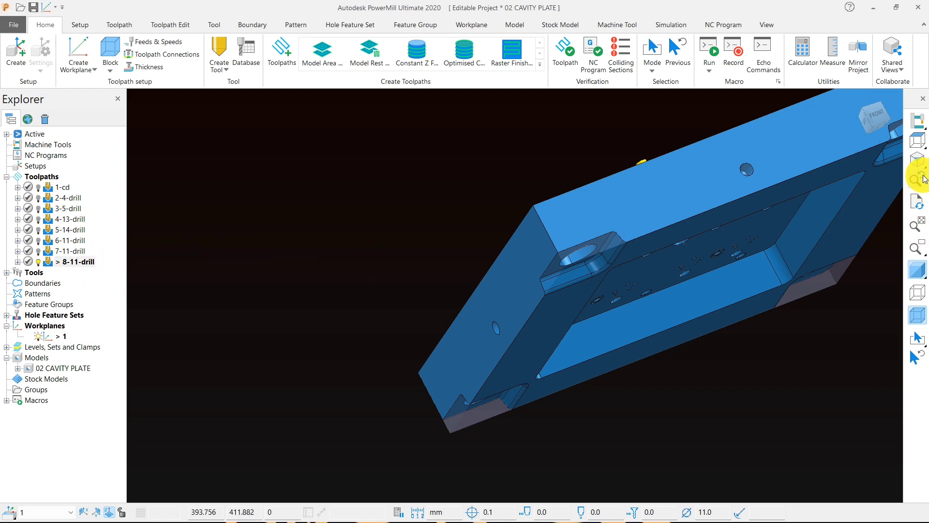
Step: Check the 8-11-drill toolpath over the plate's centre hole
{"action": "left_click", "coordinate": [917, 140]}
{"action": "scroll", "coordinate": [504, 290], "scroll_direction": "up", "scroll_amount": 6}
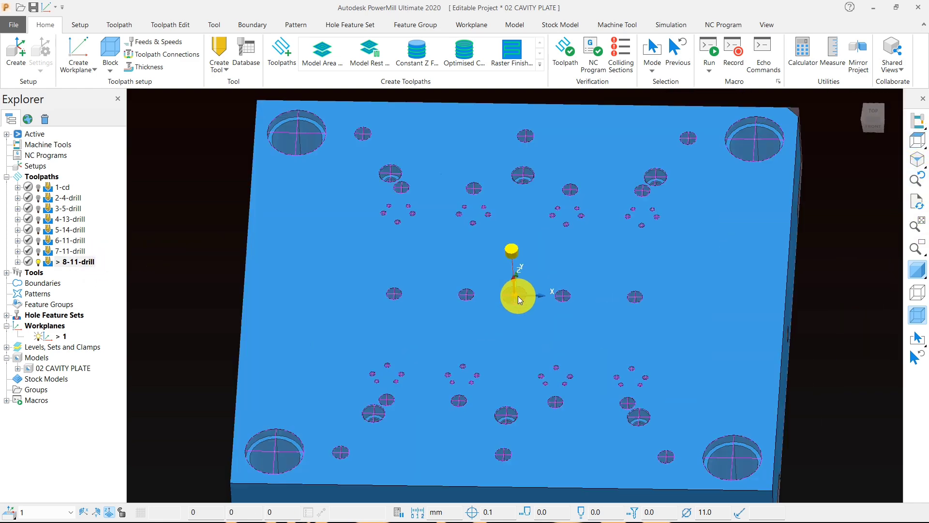
{"action": "scroll", "coordinate": [569, 321], "scroll_direction": "down", "scroll_amount": 5}
{"action": "middle_click_drag", "start_coordinate": [529, 302], "coordinate": [558, 356]}
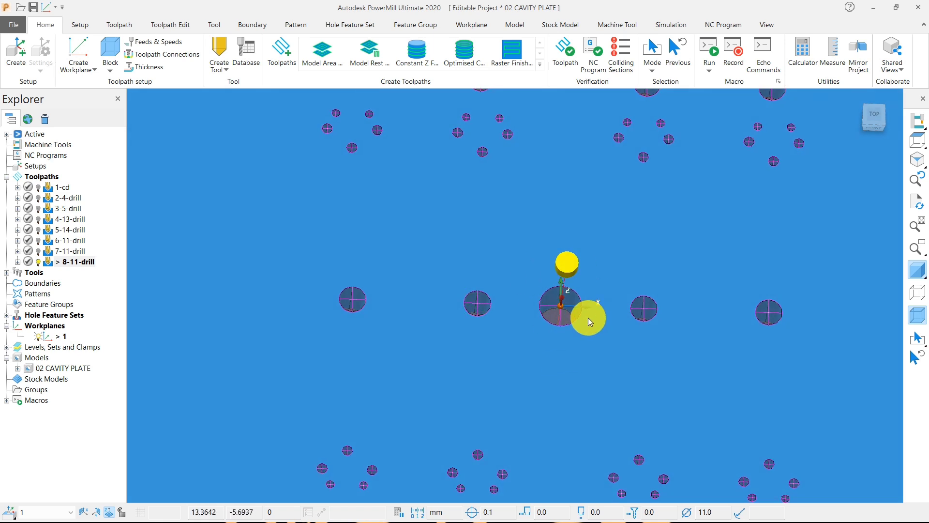
Step: Examine the 8-11-drill toolpath at the centre hole and the surrounding holes from above and at an angle
{"action": "scroll", "coordinate": [586, 321], "scroll_direction": "down", "scroll_amount": 5}
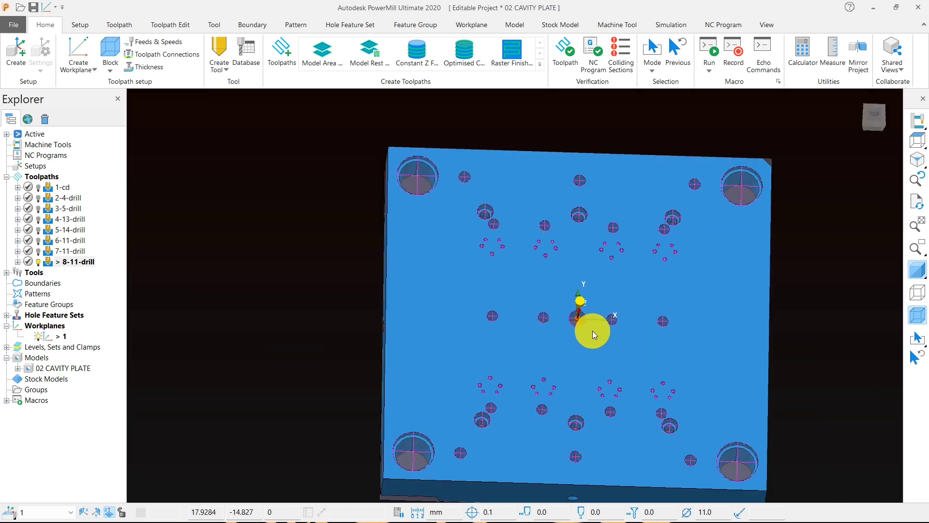
{"action": "middle_click_drag", "start_coordinate": [579, 344], "coordinate": [541, 289]}
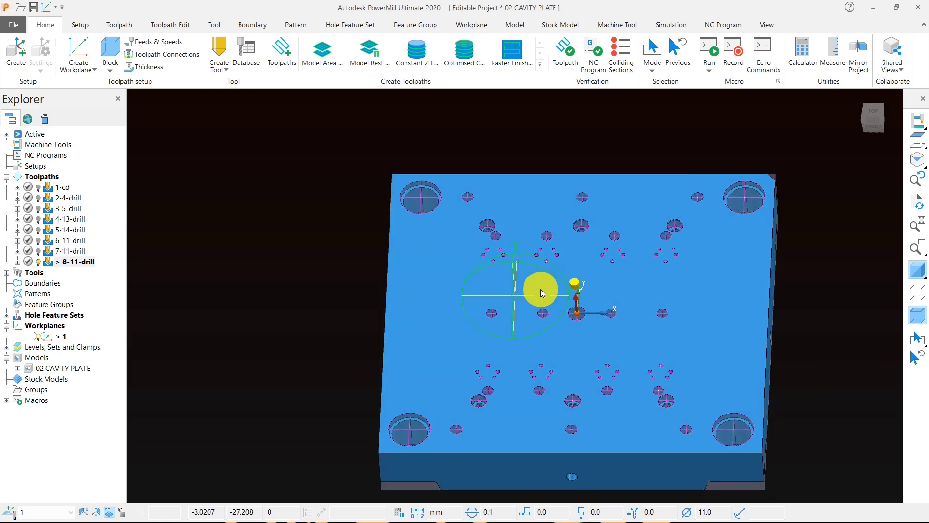
{"action": "scroll", "coordinate": [572, 306], "scroll_direction": "up", "scroll_amount": 4}
{"action": "scroll", "coordinate": [602, 347], "scroll_direction": "down", "scroll_amount": 5}
{"action": "middle_click_drag", "start_coordinate": [577, 365], "coordinate": [587, 375]}
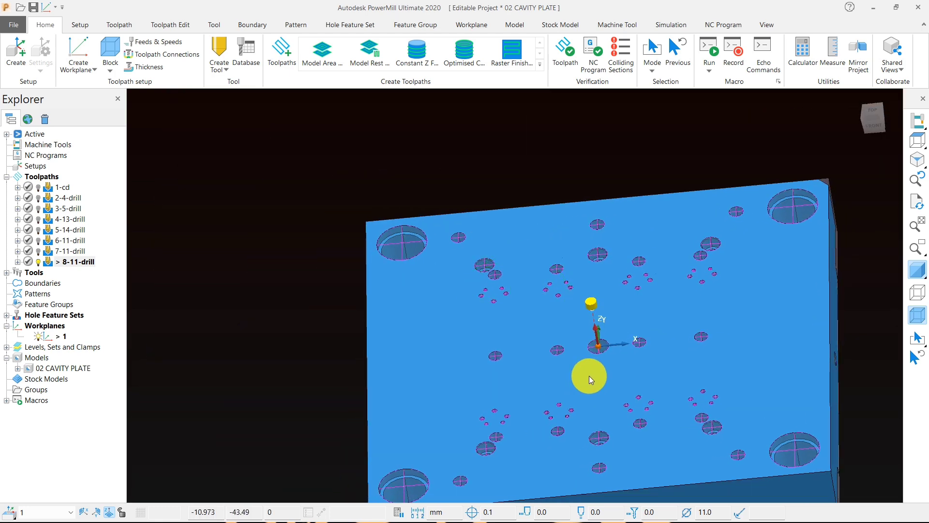
{"action": "scroll", "coordinate": [587, 342], "scroll_direction": "up", "scroll_amount": 7}
{"action": "scroll", "coordinate": [576, 363], "scroll_direction": "down", "scroll_amount": 3}
{"action": "middle_click_drag", "start_coordinate": [527, 380], "coordinate": [574, 424]}
{"action": "scroll", "coordinate": [553, 375], "scroll_direction": "down", "scroll_amount": 4}
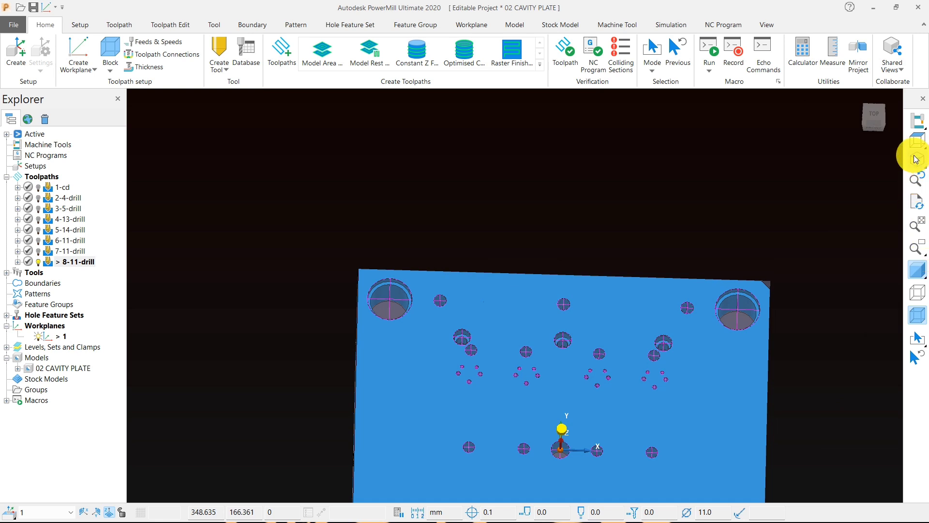
{"action": "left_click", "coordinate": [916, 140]}
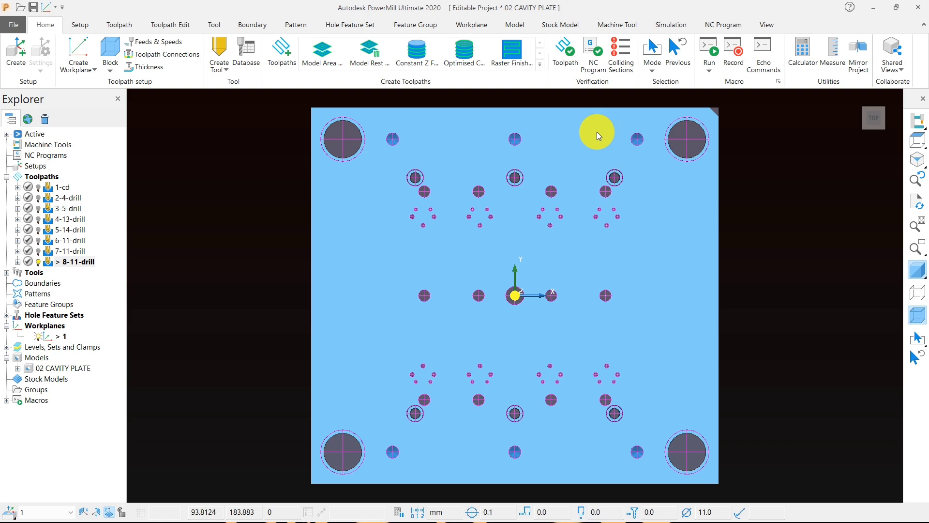
{"action": "scroll", "coordinate": [526, 270], "scroll_direction": "up", "scroll_amount": 4}
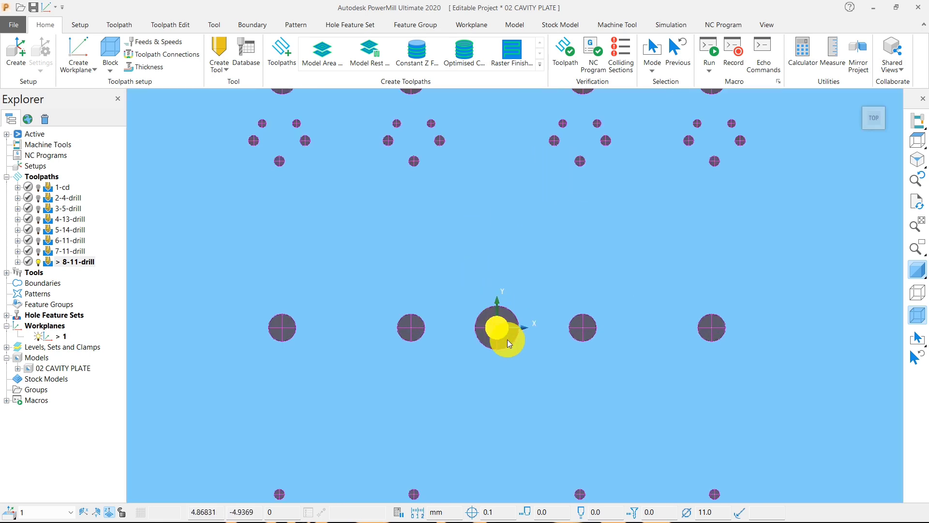
{"action": "middle_click_drag", "start_coordinate": [529, 357], "coordinate": [539, 307]}
{"action": "scroll", "coordinate": [539, 308], "scroll_direction": "down", "scroll_amount": 5}
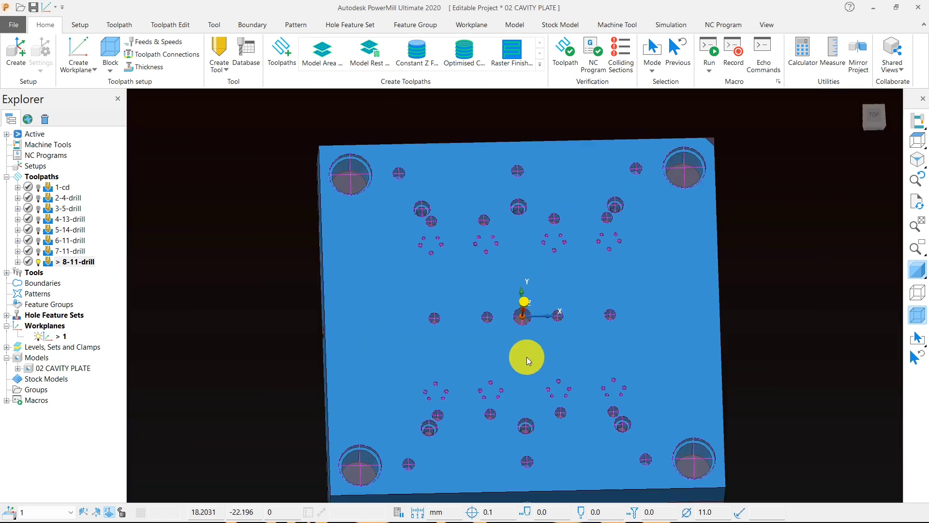
Step: Inspect the plate's underside pocket to see where the centre hole breaks through, and compare it with the top face
{"action": "middle_click_drag", "start_coordinate": [527, 359], "coordinate": [535, 226]}
{"action": "middle_click_drag", "start_coordinate": [519, 332], "coordinate": [495, 310]}
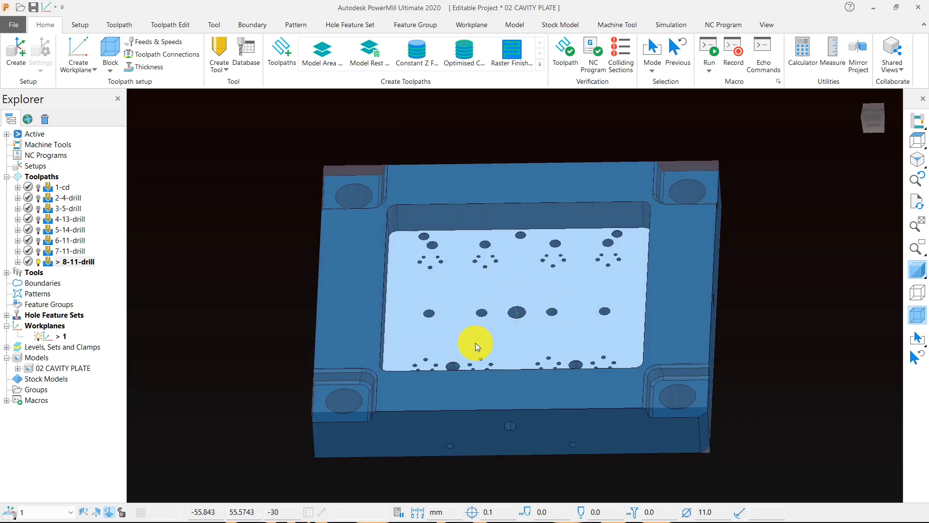
{"action": "middle_click_drag", "start_coordinate": [521, 273], "coordinate": [498, 318]}
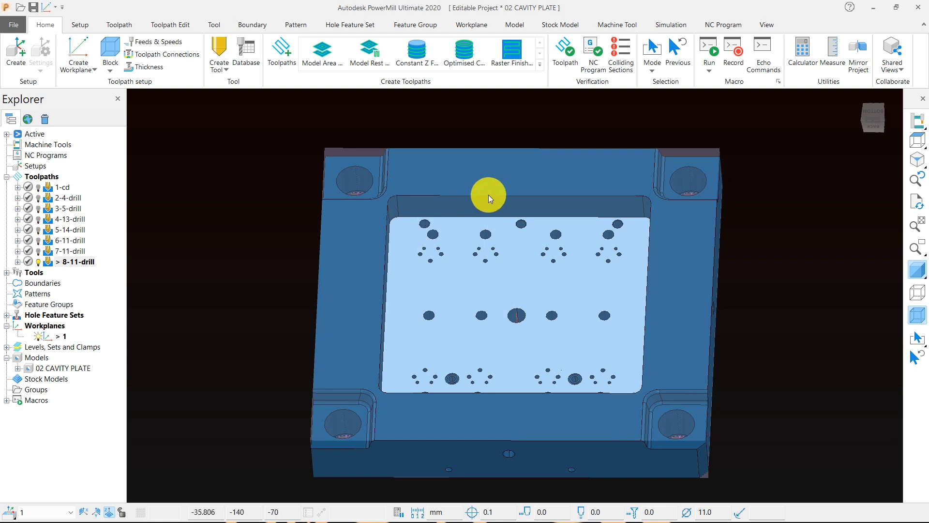
{"action": "middle_click_drag", "start_coordinate": [489, 194], "coordinate": [591, 243]}
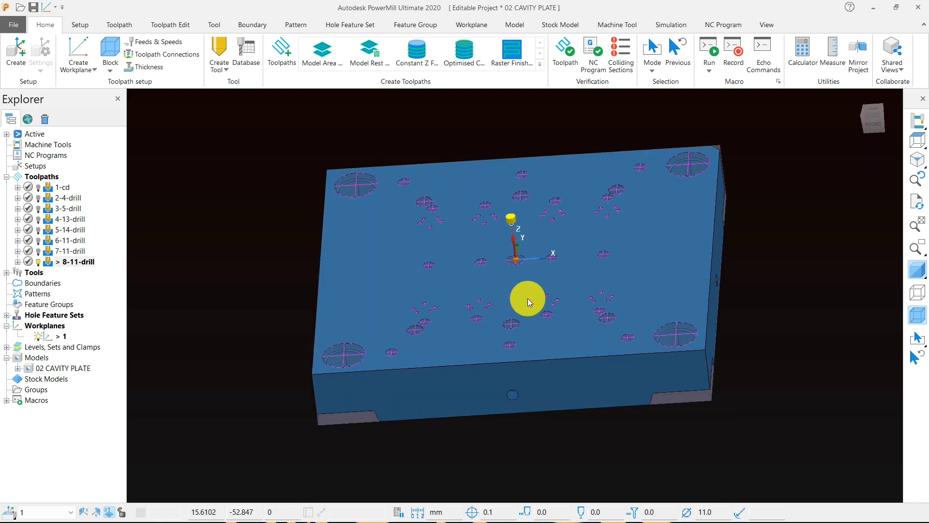
{"action": "middle_click_drag", "start_coordinate": [527, 298], "coordinate": [504, 324]}
{"action": "scroll", "coordinate": [510, 307], "scroll_direction": "up", "scroll_amount": 3}
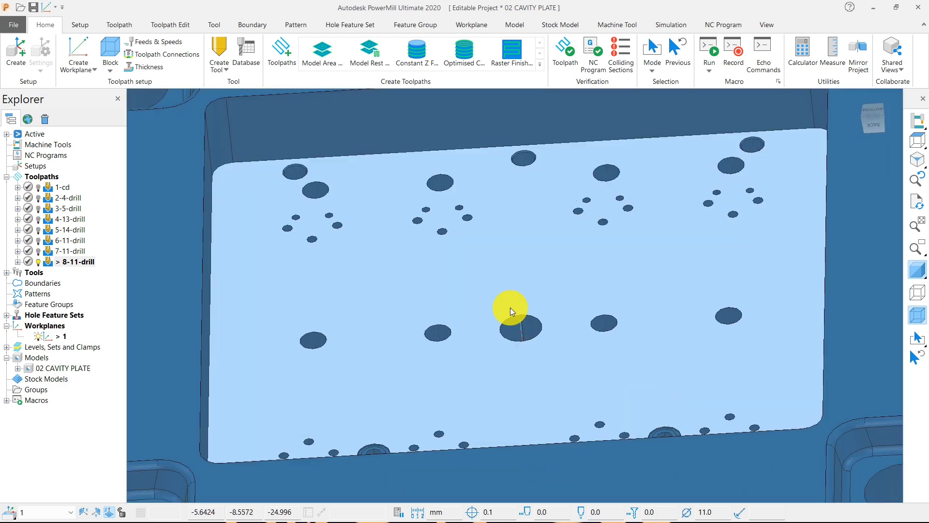
{"action": "left_click", "coordinate": [917, 141]}
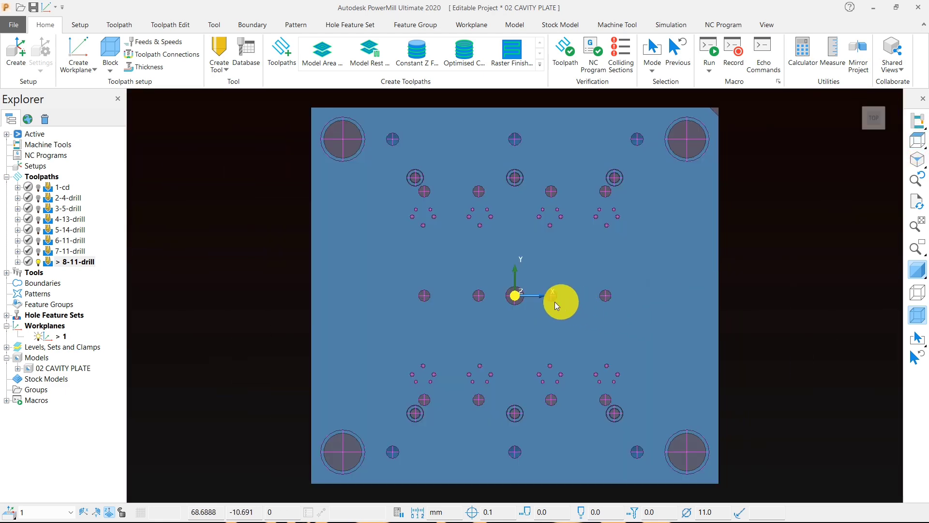
{"action": "middle_click_drag", "start_coordinate": [536, 339], "coordinate": [332, 207]}
{"action": "scroll", "coordinate": [506, 281], "scroll_direction": "up", "scroll_amount": 5}
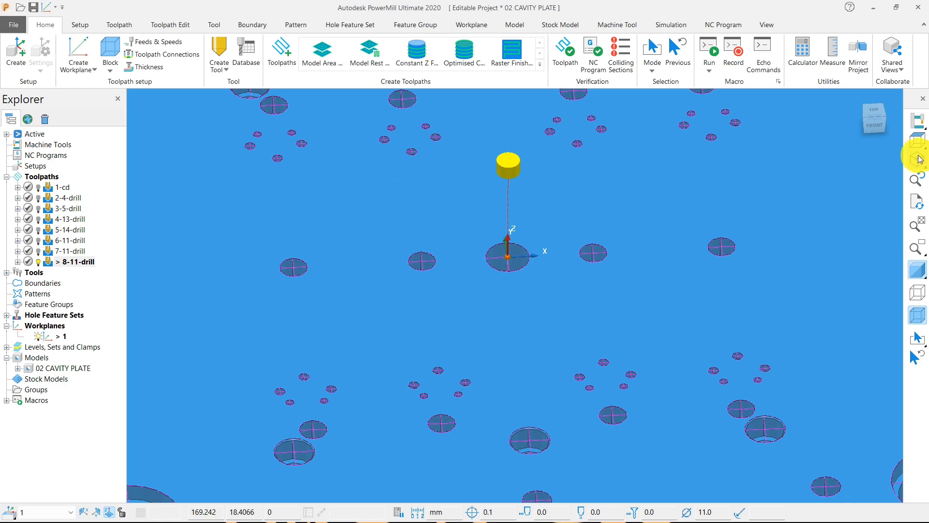
{"action": "left_click", "coordinate": [917, 141]}
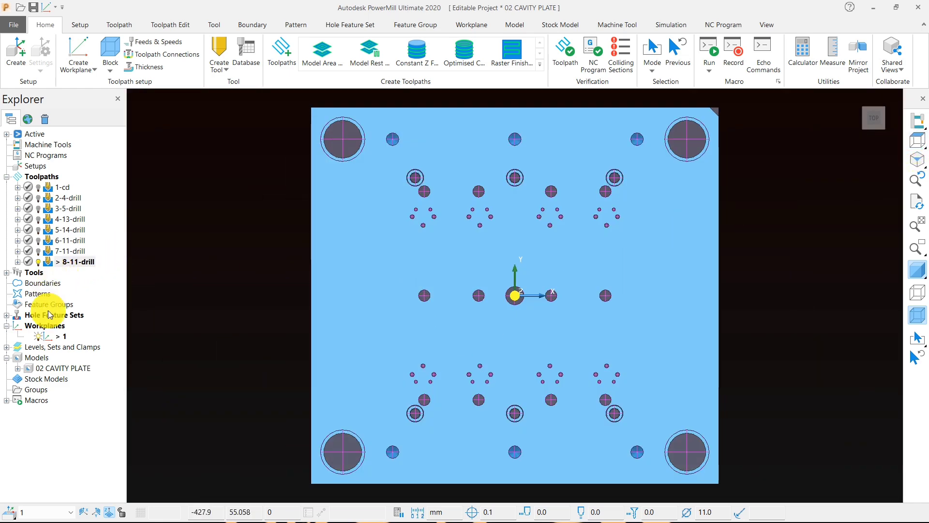
Step: Hide hole feature set 1 and look over the plain plate's corner counterbores
{"action": "left_click", "coordinate": [6, 317]}
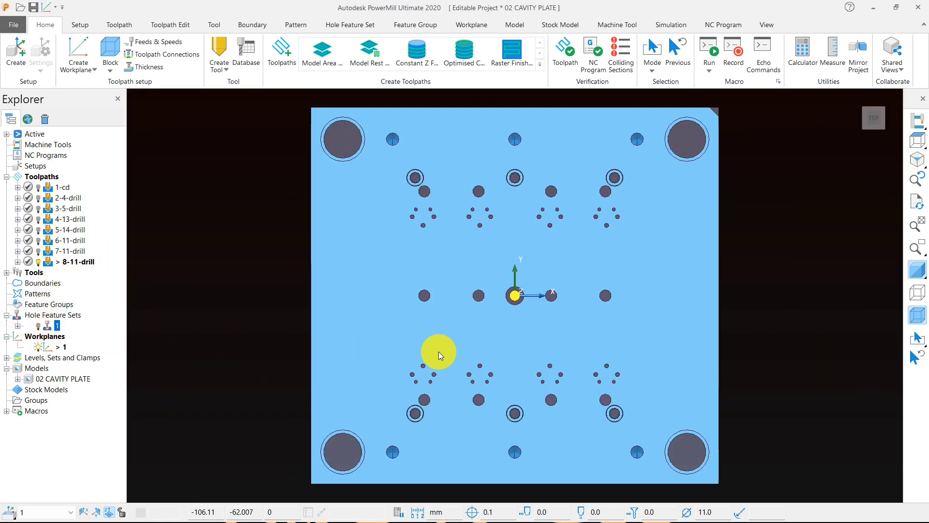
{"action": "middle_click_drag", "start_coordinate": [438, 351], "coordinate": [678, 251]}
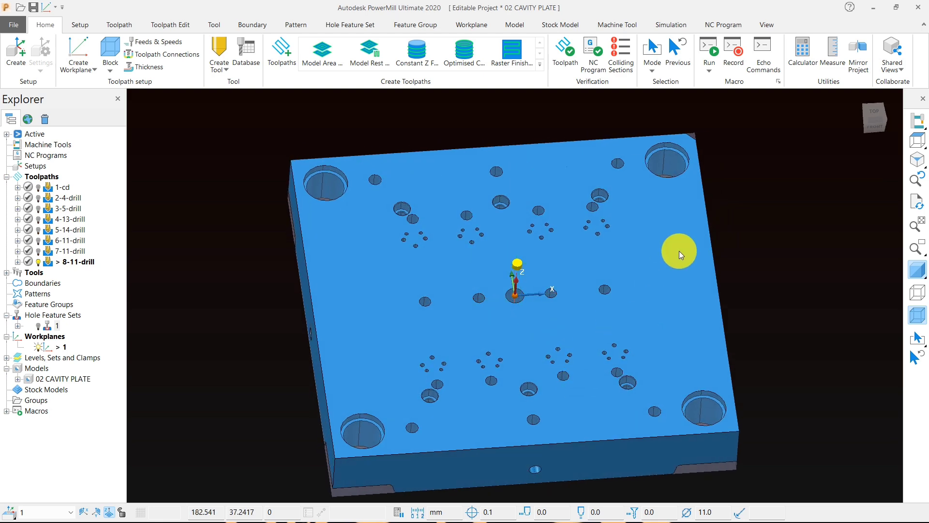
{"action": "scroll", "coordinate": [332, 160], "scroll_direction": "up", "scroll_amount": 3}
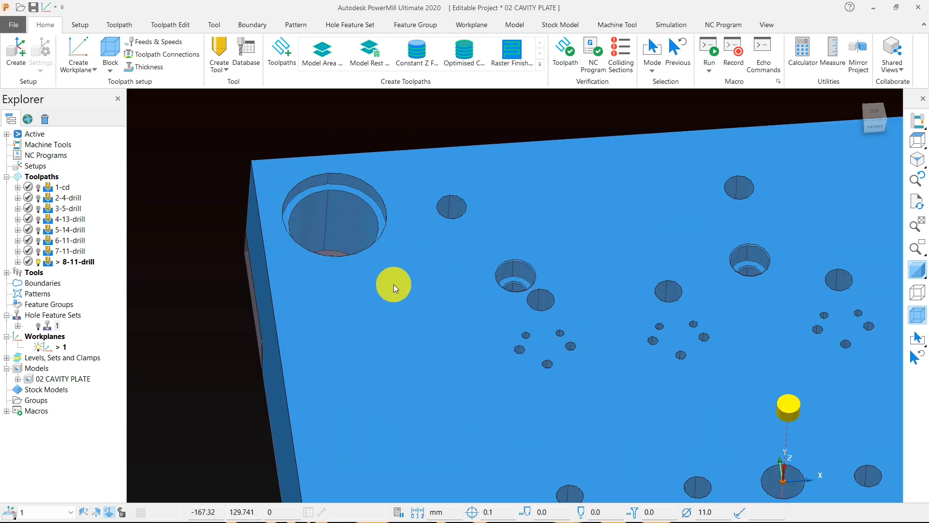
{"action": "scroll", "coordinate": [395, 283], "scroll_direction": "down", "scroll_amount": 3}
{"action": "left_click", "coordinate": [398, 277]}
{"action": "right_click", "coordinate": [273, 145]}
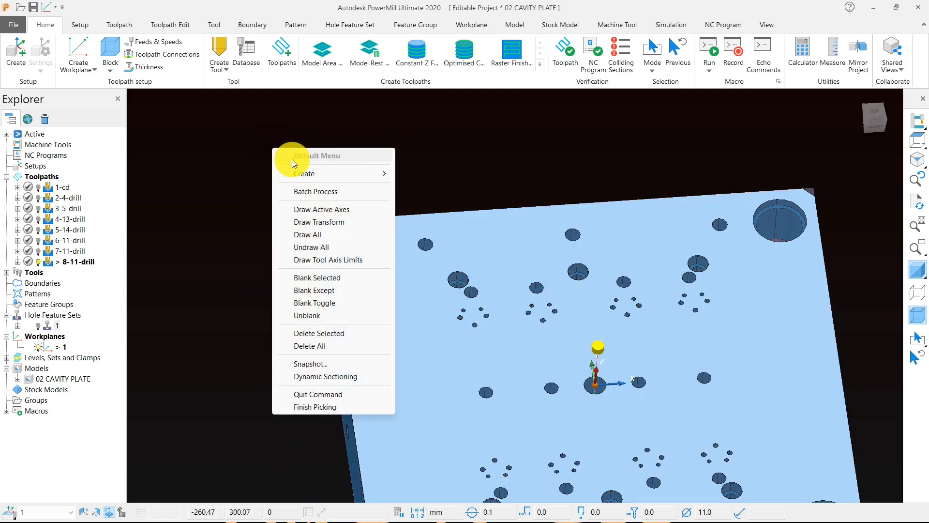
{"action": "left_click", "coordinate": [508, 141]}
{"action": "left_click", "coordinate": [916, 142]}
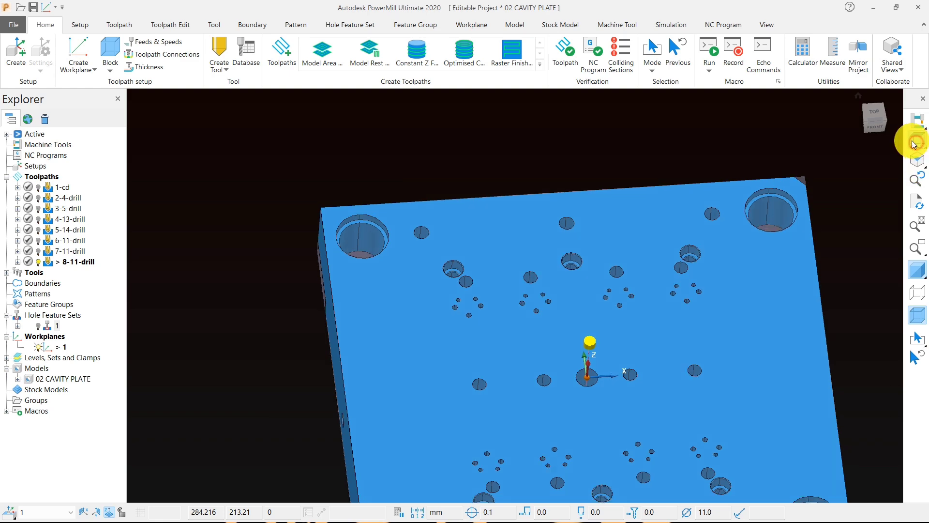
Step: Review the box block's limits against the plate's underside and side views, and accept the block
{"action": "middle_click_drag", "start_coordinate": [609, 309], "coordinate": [463, 266]}
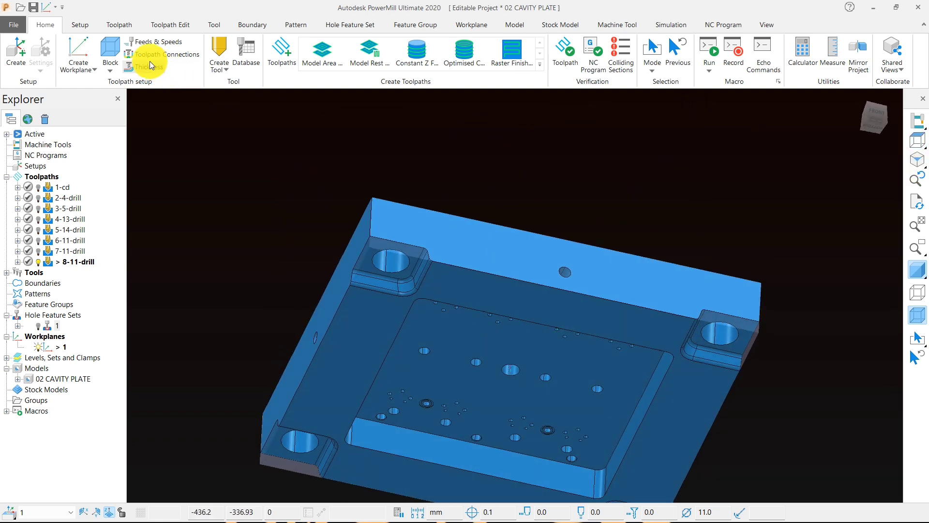
{"action": "left_click", "coordinate": [111, 56]}
{"action": "middle_click_drag", "start_coordinate": [308, 210], "coordinate": [557, 271]}
{"action": "mouse_move", "coordinate": [918, 142]}
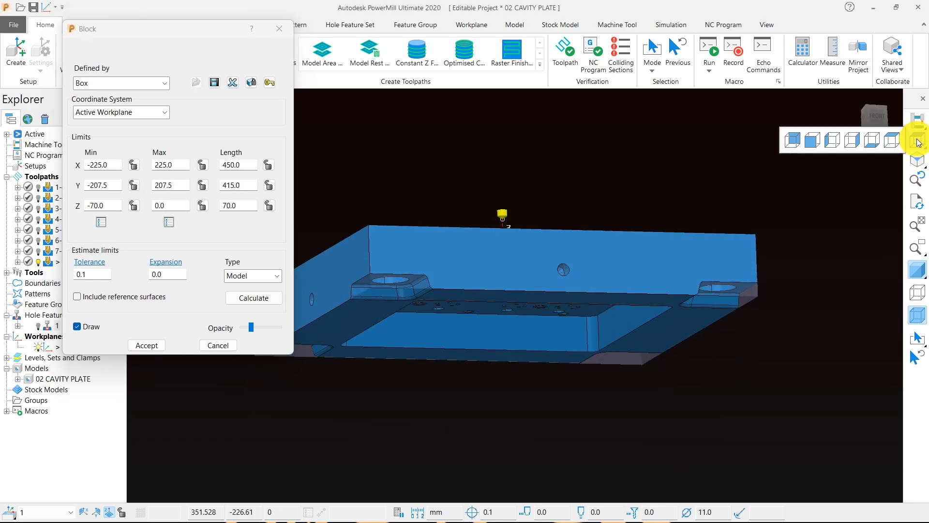
{"action": "left_click", "coordinate": [852, 140]}
{"action": "scroll", "coordinate": [841, 338], "scroll_direction": "up", "scroll_amount": 3}
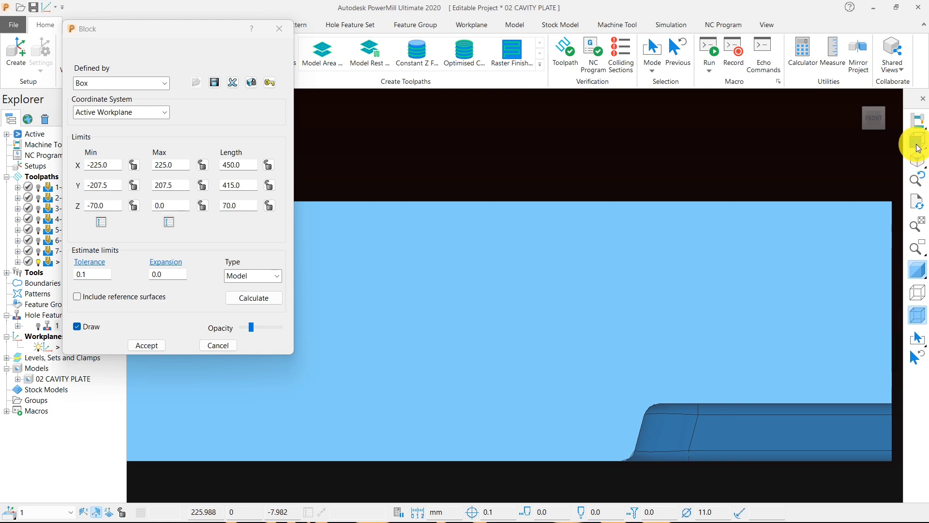
{"action": "mouse_move", "coordinate": [917, 141]}
{"action": "left_click", "coordinate": [856, 146]}
{"action": "scroll", "coordinate": [804, 226], "scroll_direction": "down", "scroll_amount": 2}
{"action": "middle_click_drag", "start_coordinate": [631, 304], "coordinate": [609, 213]}
{"action": "left_click_drag", "start_coordinate": [137, 32], "coordinate": [268, 16]}
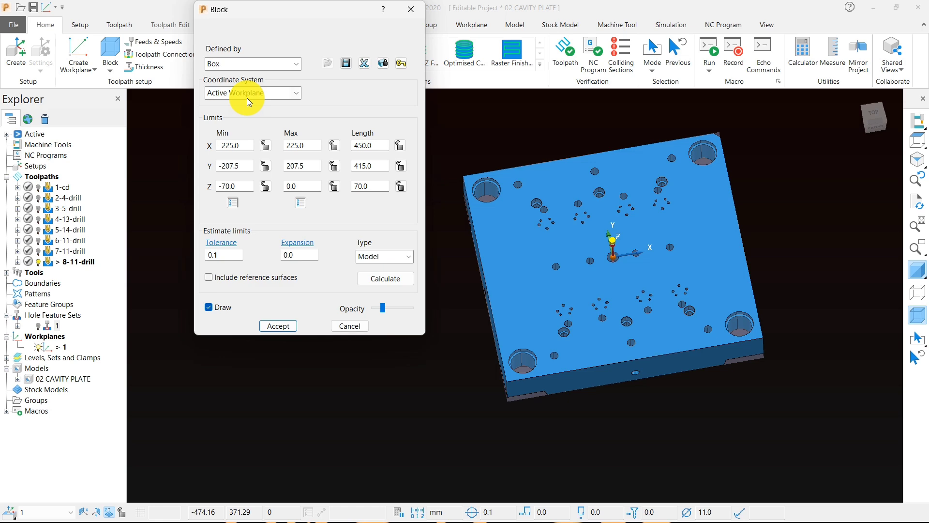
{"action": "left_click", "coordinate": [285, 329]}
{"action": "middle_click_drag", "start_coordinate": [336, 324], "coordinate": [361, 207]}
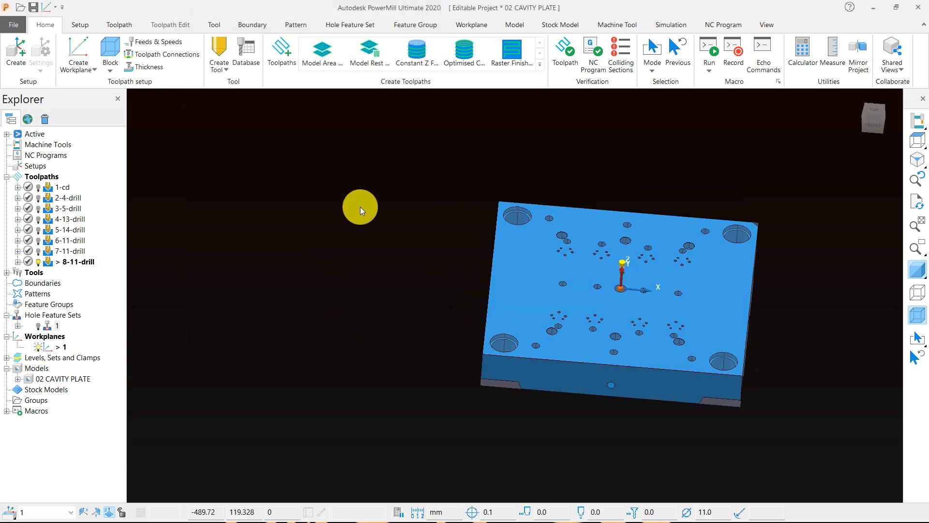
Step: Start a Constant Z Finishing toolpath and create a tip radiused tool with a diameter of 20 mm
{"action": "left_click", "coordinate": [409, 55]}
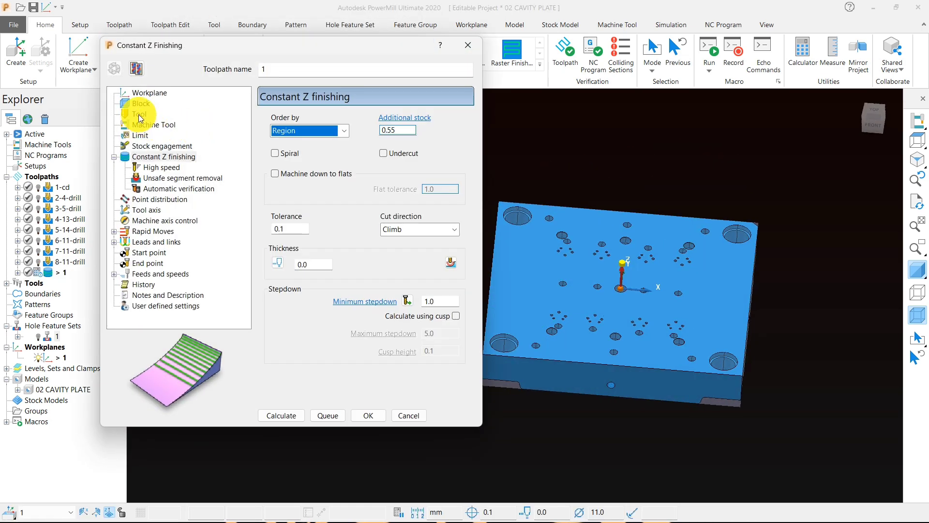
{"action": "left_click", "coordinate": [140, 115]}
{"action": "left_click", "coordinate": [308, 121]}
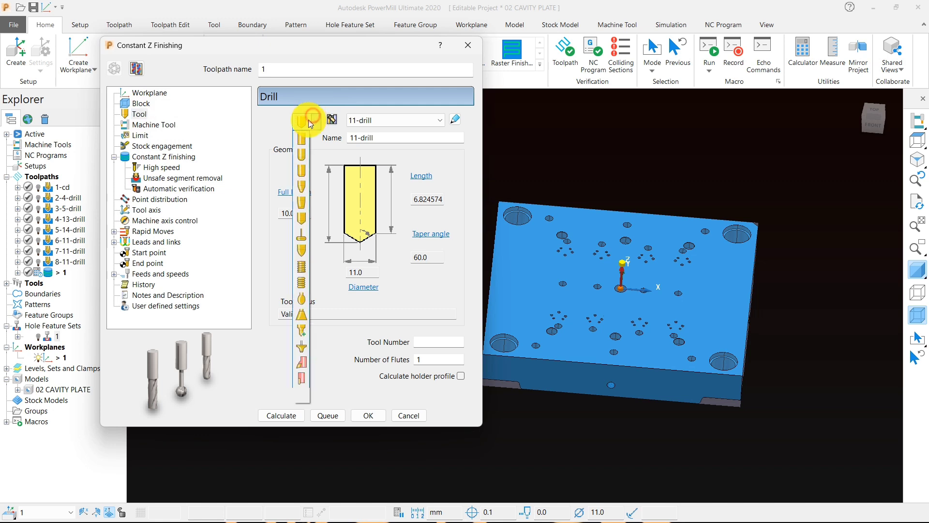
{"action": "left_click", "coordinate": [302, 188]}
{"action": "double_click", "coordinate": [371, 272]}
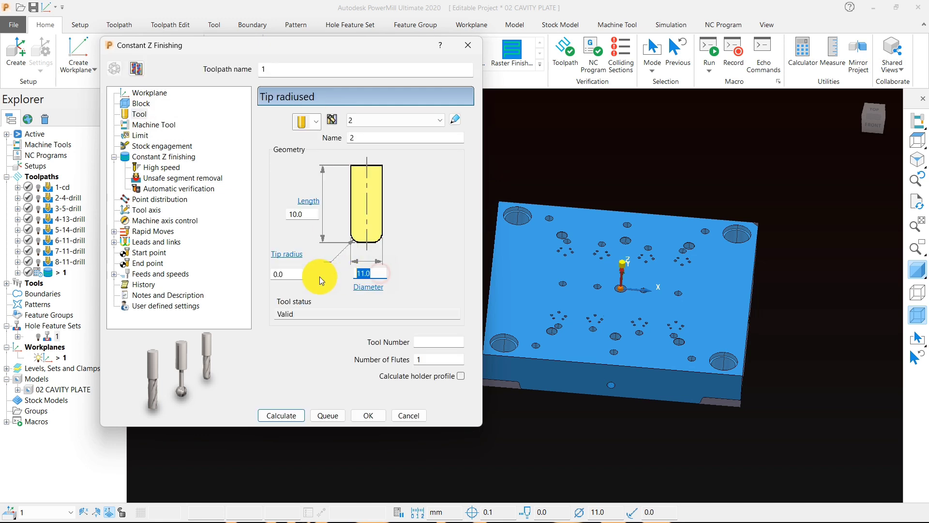
{"action": "type", "text": "20"}
Step: Give the tip radiused tool a 0.8 mm tip radius and name it 20-bull
{"action": "left_click", "coordinate": [294, 273]}
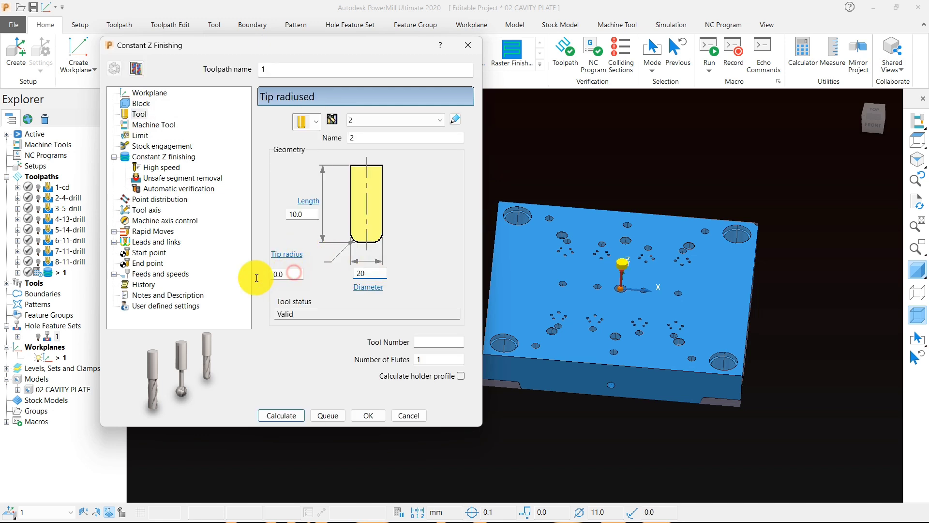
{"action": "type", "text": ".8"}
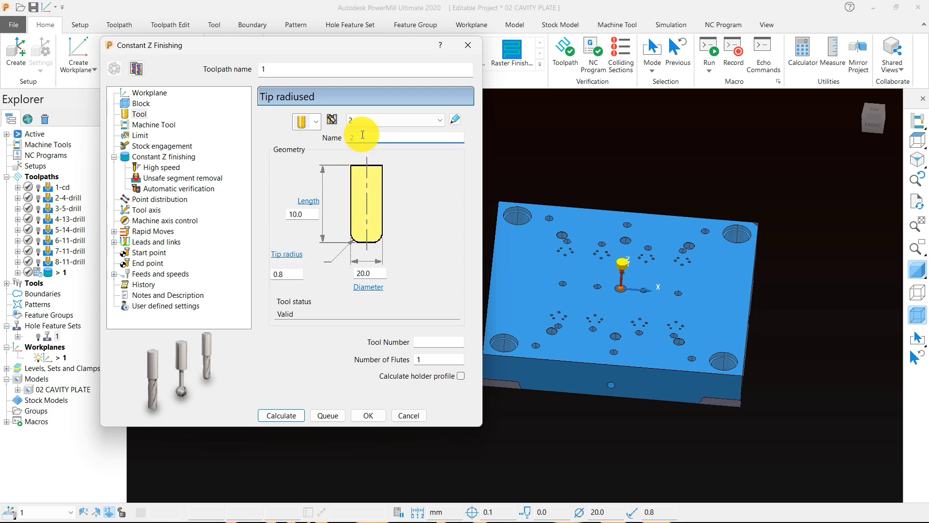
{"action": "type", "text": "0-bull"}
Step: Try to measure the diameter of the plate's corner counterbored hole, and view that hole from the top
{"action": "scroll", "coordinate": [757, 232], "scroll_direction": "up", "scroll_amount": 3}
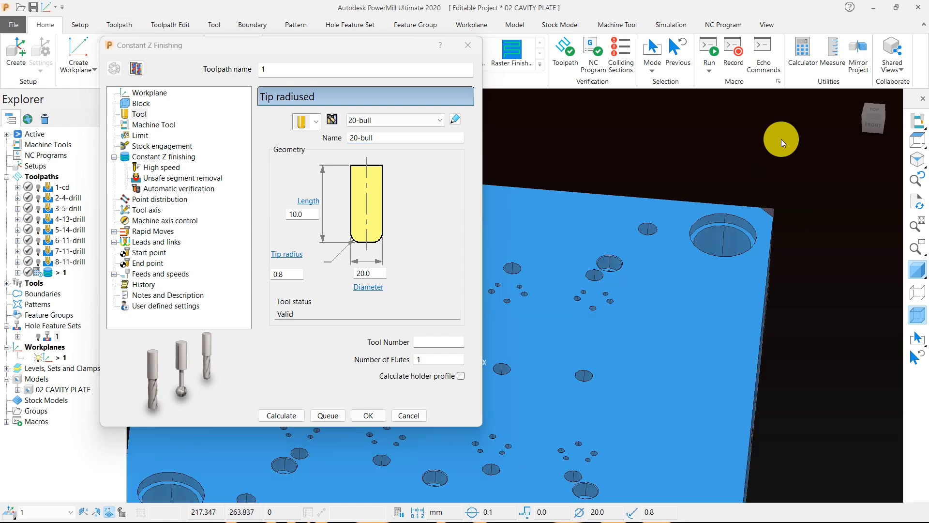
{"action": "left_click", "coordinate": [832, 54]}
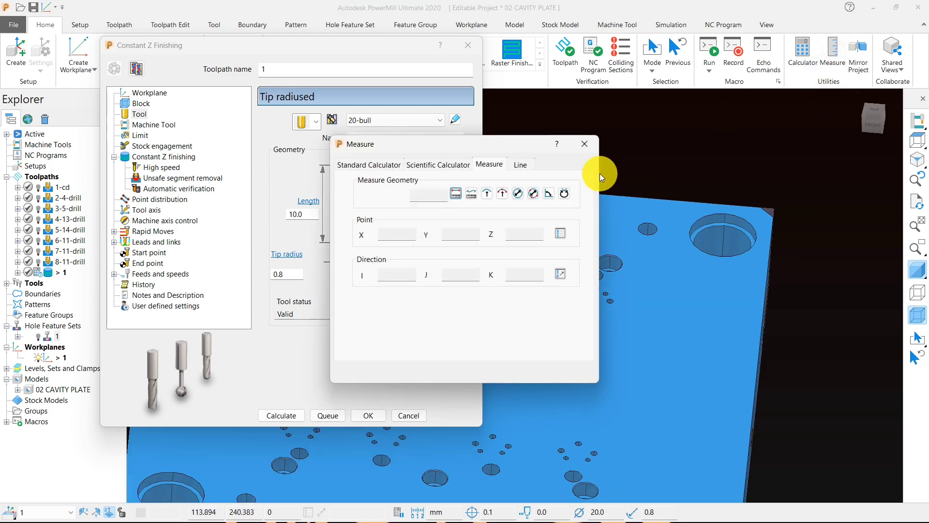
{"action": "left_click", "coordinate": [523, 193]}
{"action": "scroll", "coordinate": [738, 238], "scroll_direction": "up", "scroll_amount": 5}
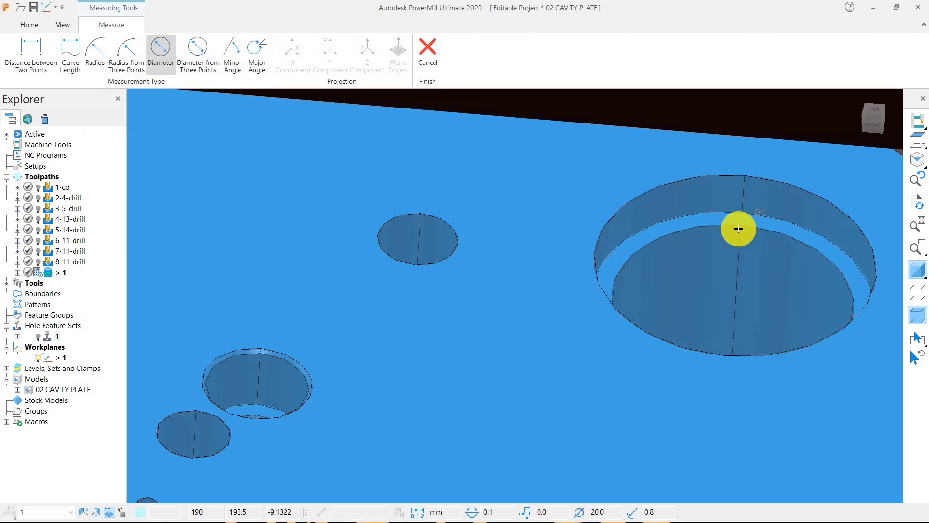
{"action": "scroll", "coordinate": [743, 225], "scroll_direction": "down", "scroll_amount": 5}
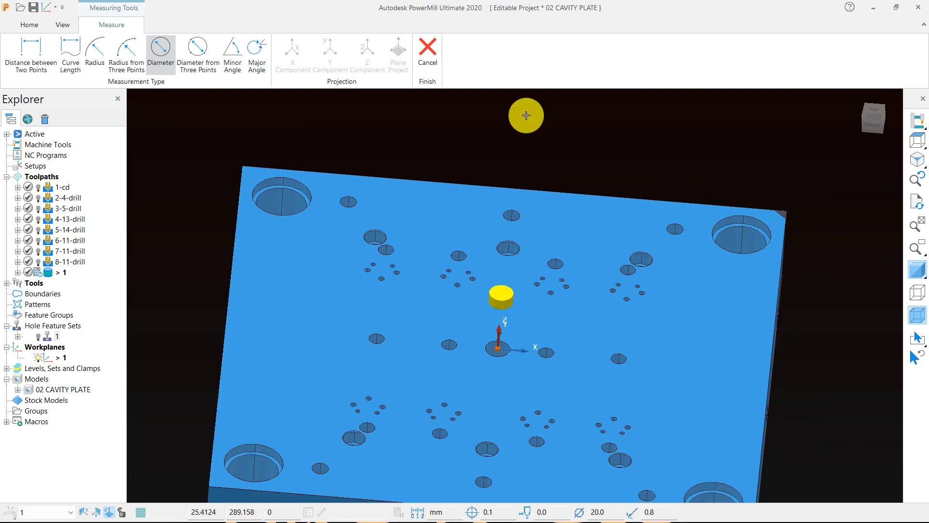
{"action": "left_click", "coordinate": [429, 57]}
{"action": "scroll", "coordinate": [767, 189], "scroll_direction": "down", "scroll_amount": 3}
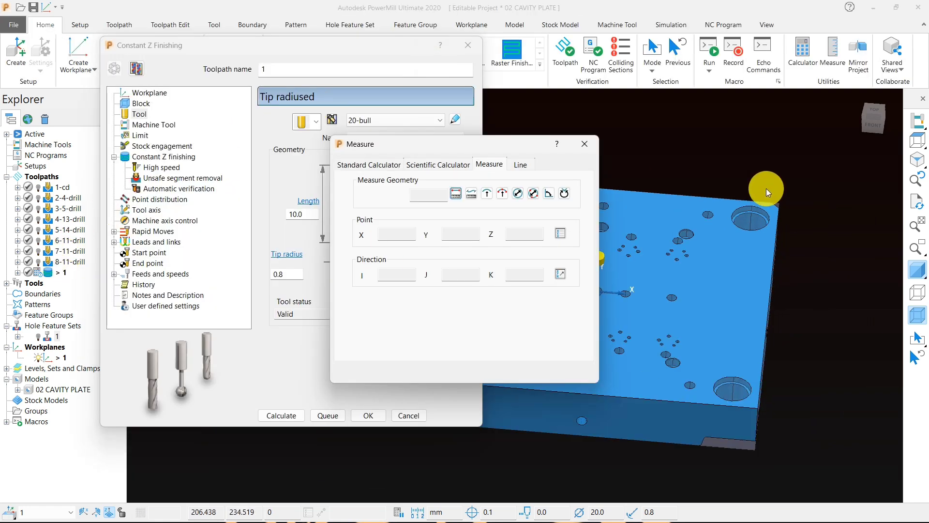
{"action": "left_click", "coordinate": [917, 144]}
{"action": "scroll", "coordinate": [698, 130], "scroll_direction": "up", "scroll_amount": 5}
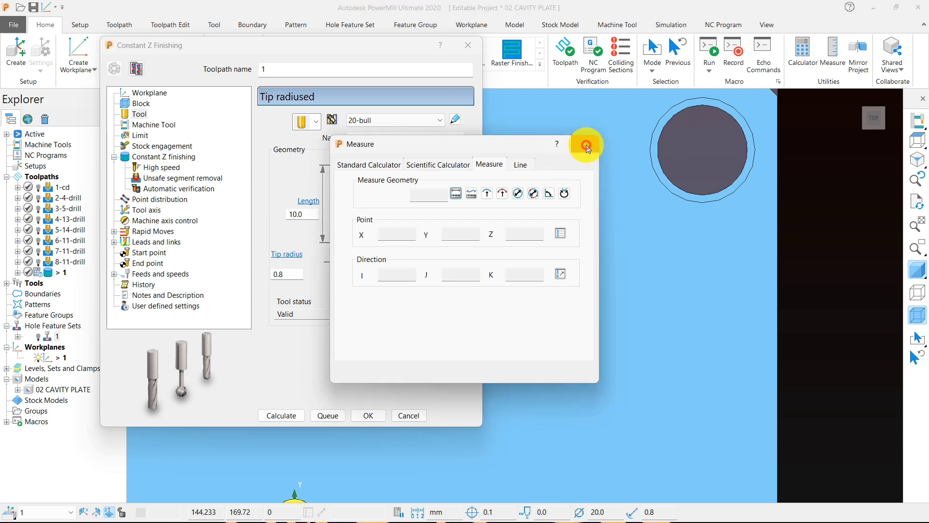
Step: Work out 42 minus 11 in the standard calculator
{"action": "left_click", "coordinate": [585, 143]}
{"action": "left_click", "coordinate": [801, 49]}
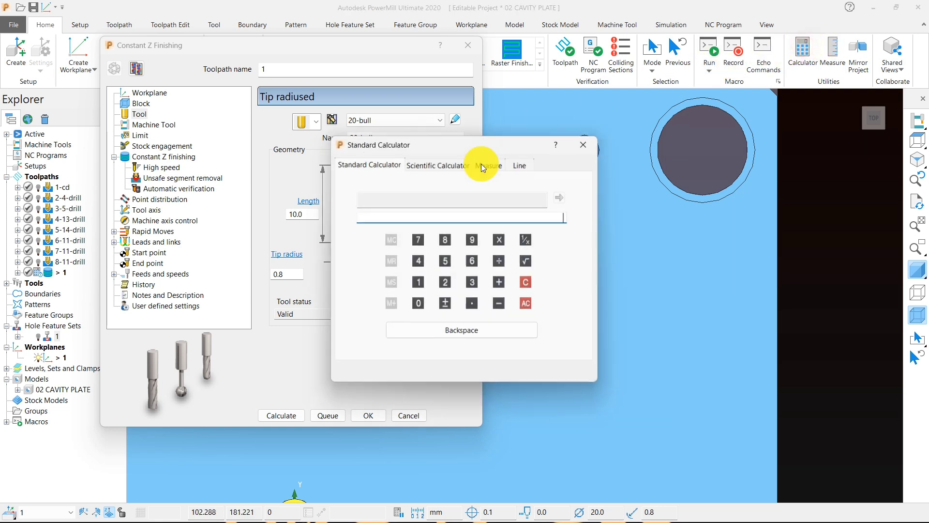
{"action": "left_click", "coordinate": [420, 262]}
{"action": "left_click", "coordinate": [492, 306]}
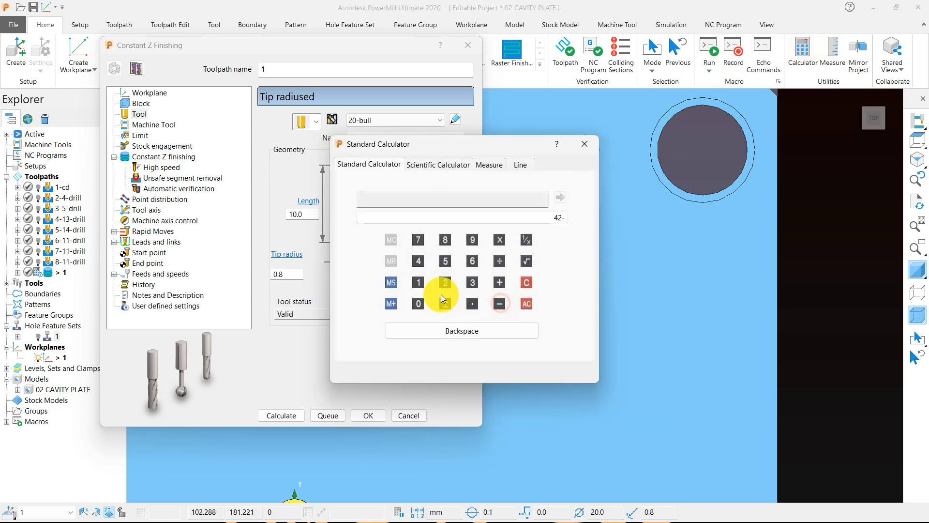
{"action": "left_click", "coordinate": [419, 282]}
{"action": "left_click", "coordinate": [518, 201]}
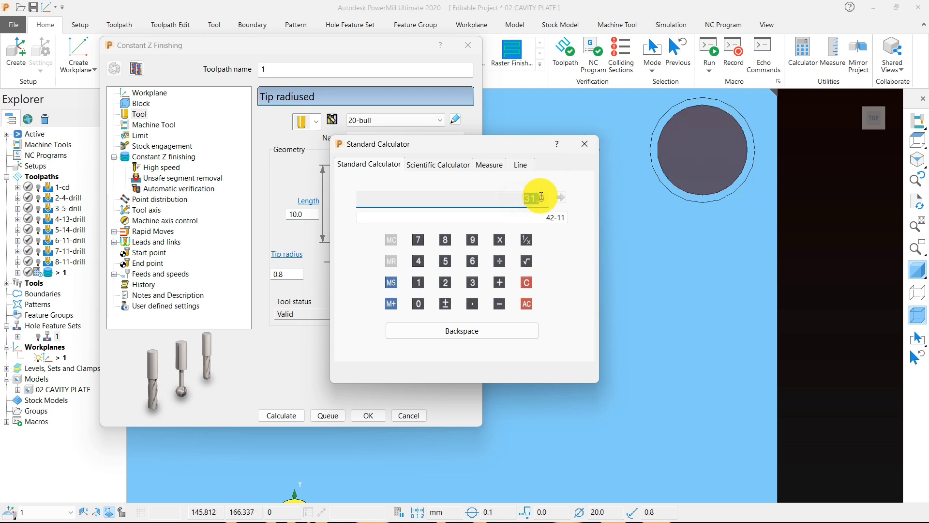
{"action": "left_click", "coordinate": [586, 144]}
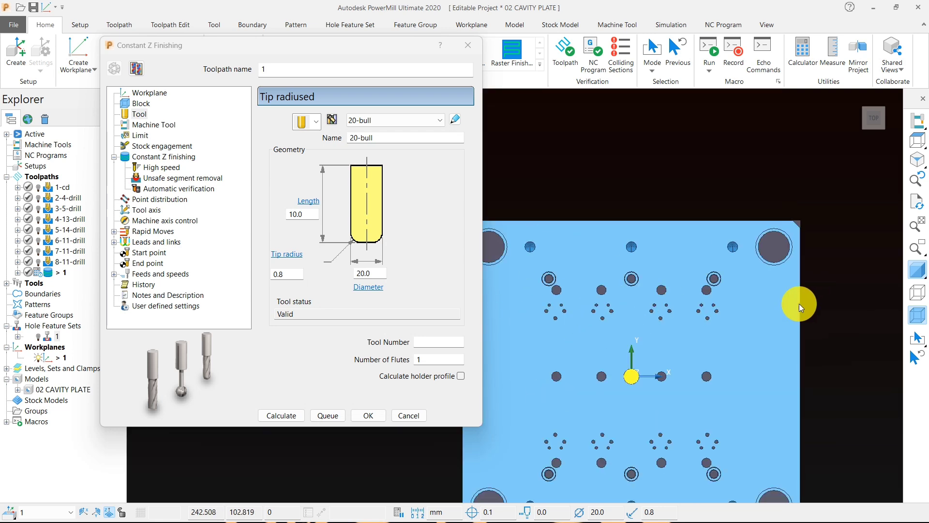
Step: Enable Spiral in the Constant Z finishing settings and set the tolerance to 0.01
{"action": "left_click", "coordinate": [148, 159]}
{"action": "left_click", "coordinate": [275, 154]}
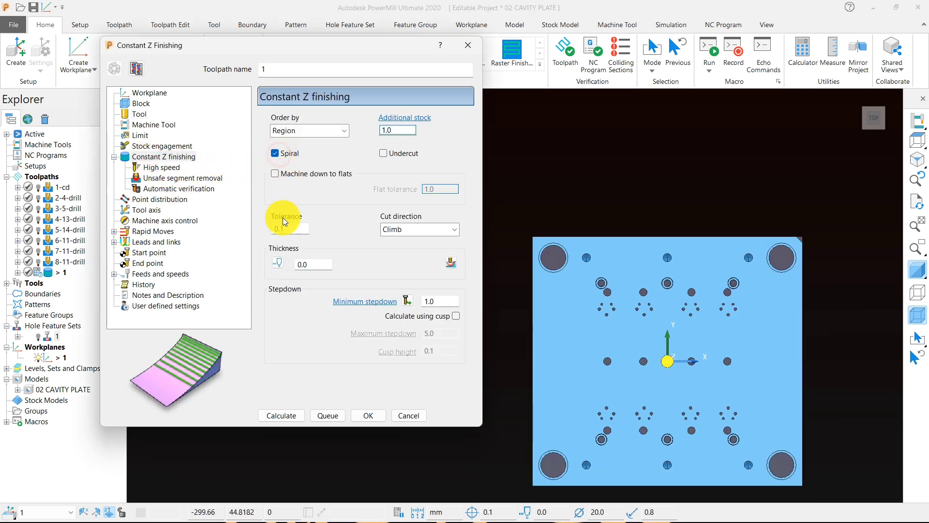
{"action": "double_click", "coordinate": [289, 229]}
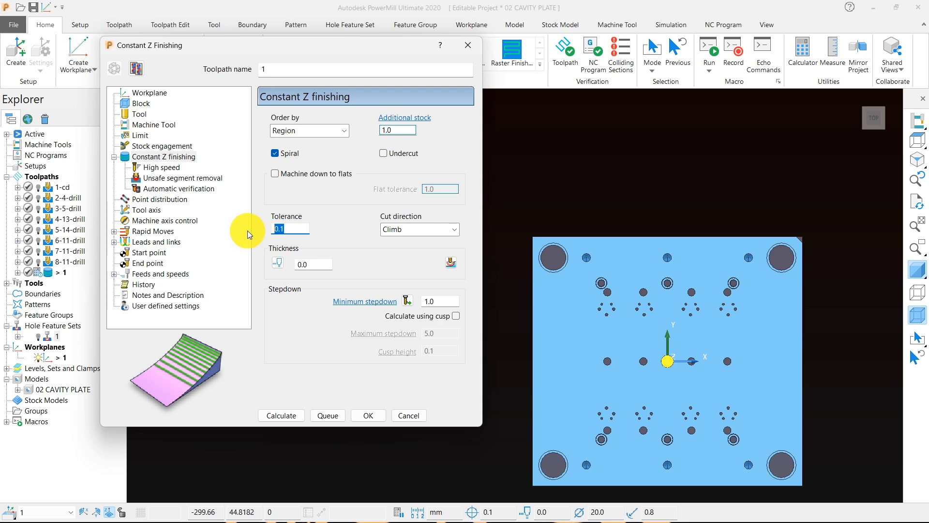
{"action": "type", "text": "0.01"}
Step: Set separate thicknesses of 0.2 radial and 0.1 axial, with the cut direction set to Any
{"action": "left_click", "coordinate": [315, 265]}
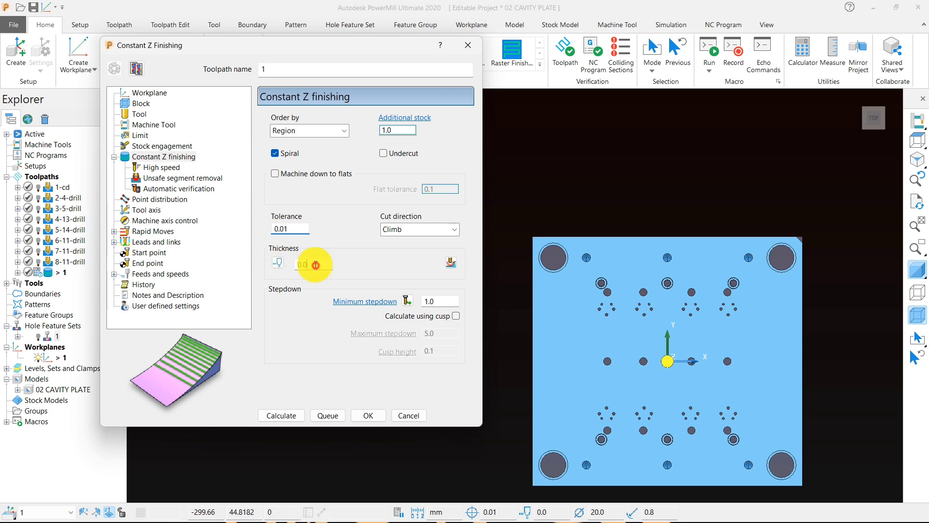
{"action": "double_click", "coordinate": [315, 264]}
{"action": "type", "text": "0.2"}
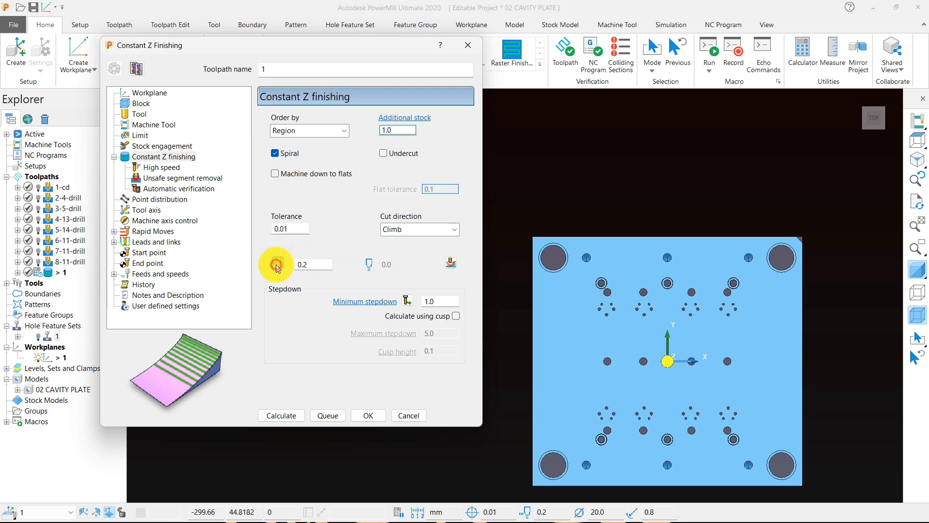
{"action": "left_click", "coordinate": [278, 262]}
{"action": "double_click", "coordinate": [390, 264]}
{"action": "type", "text": "0.1"}
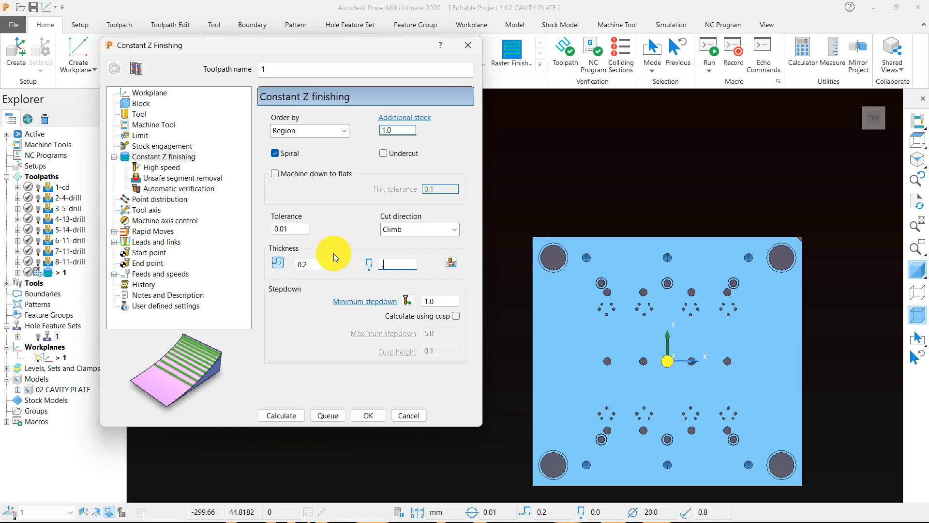
{"action": "left_click", "coordinate": [409, 229]}
{"action": "left_click", "coordinate": [392, 263]}
Step: Set the minimum stepdown to 0.25 and calculate the Constant Z finishing toolpath
{"action": "double_click", "coordinate": [431, 301]}
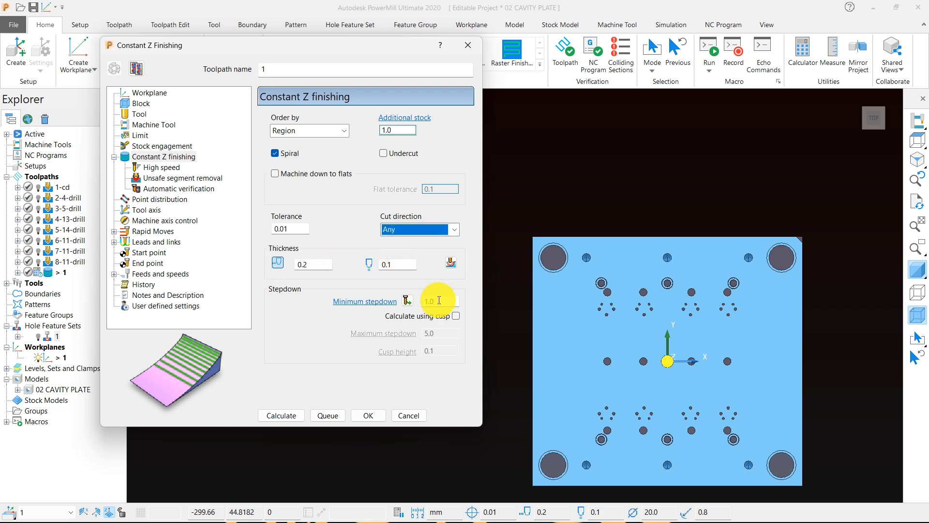
{"action": "key", "text": "BackSpace"}
{"action": "type", "text": ".2"}
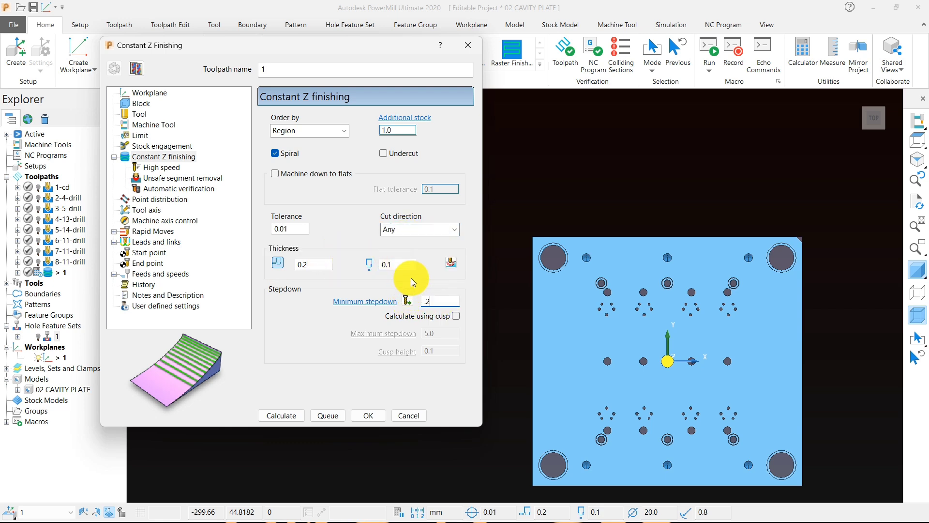
{"action": "type", "text": "5"}
{"action": "left_click", "coordinate": [281, 416]}
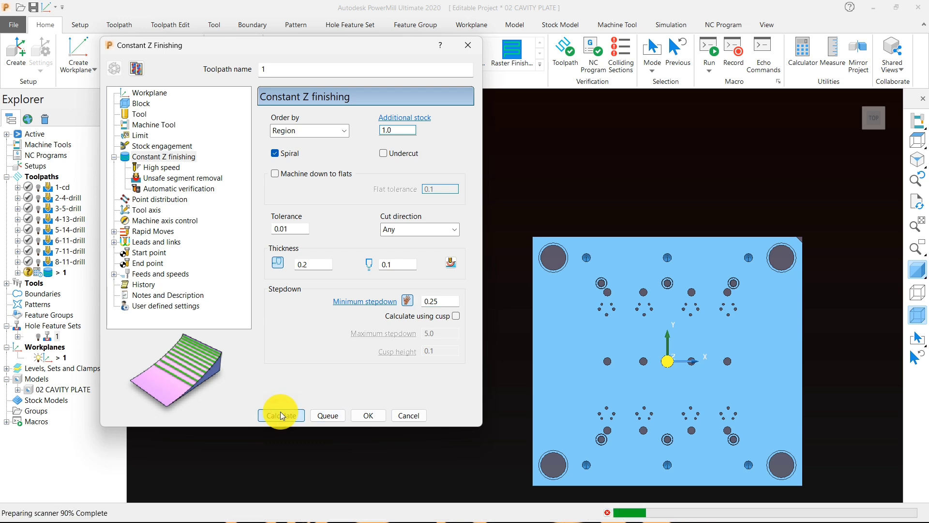
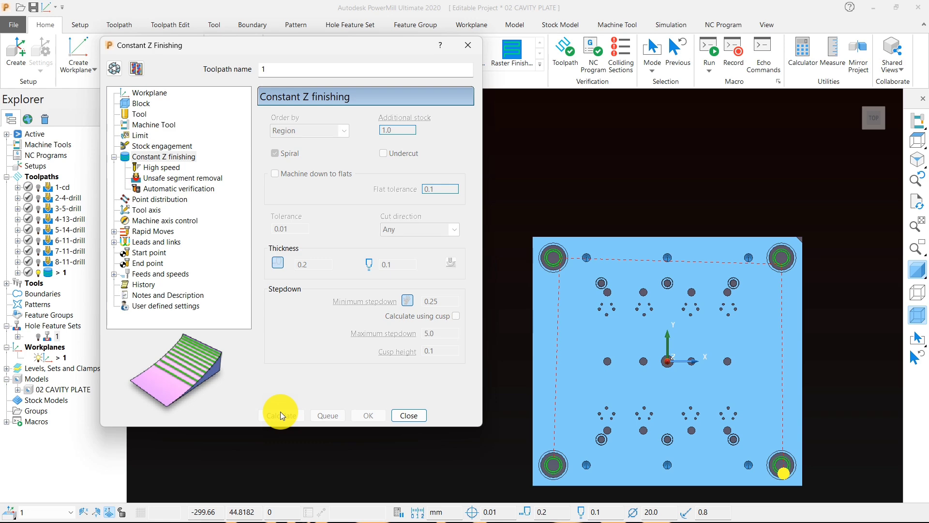
Step: Close the Constant Z finishing settings and rename the new toolpath as 9-20-bull-hole
{"action": "left_click", "coordinate": [417, 415]}
{"action": "middle_click_drag", "start_coordinate": [619, 393], "coordinate": [666, 256]}
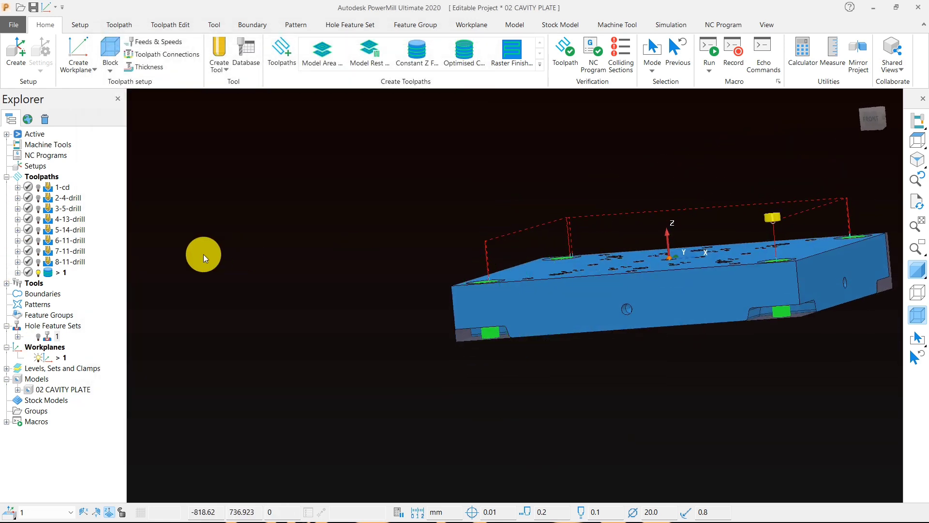
{"action": "type", "text": "9-"}
{"action": "left_click", "coordinate": [64, 274]}
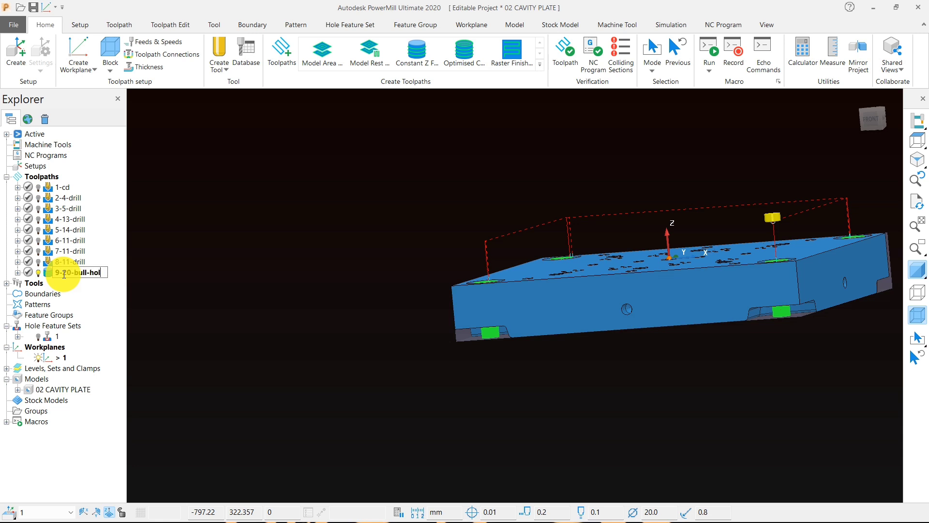
{"action": "type", "text": "e"}
{"action": "key", "text": "Return"}
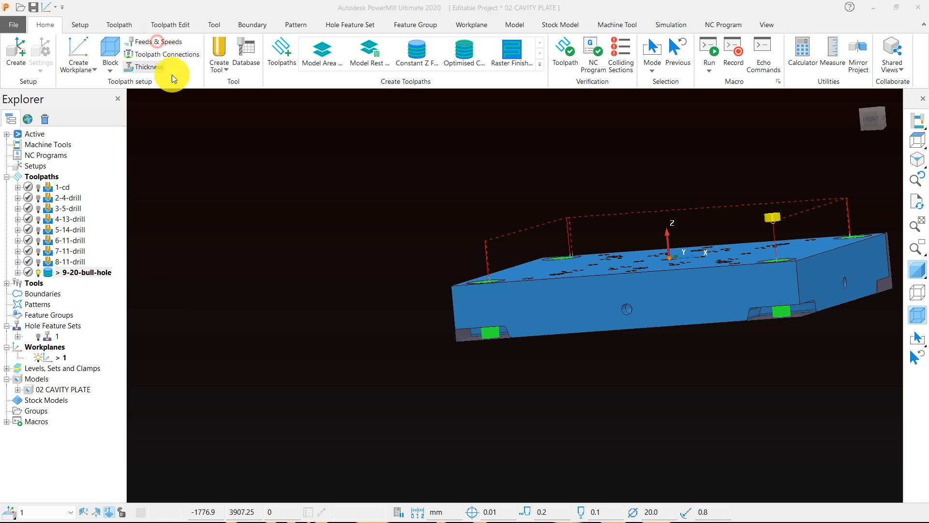
Step: Set the toolpath's spindle speed to 2000 rpm, cutting feed rate to 1800 mm/min and plunging feed rate to 500 mm/min, and apply them
{"action": "left_click", "coordinate": [145, 42]}
{"action": "left_click", "coordinate": [480, 246]}
{"action": "type", "text": "2"}
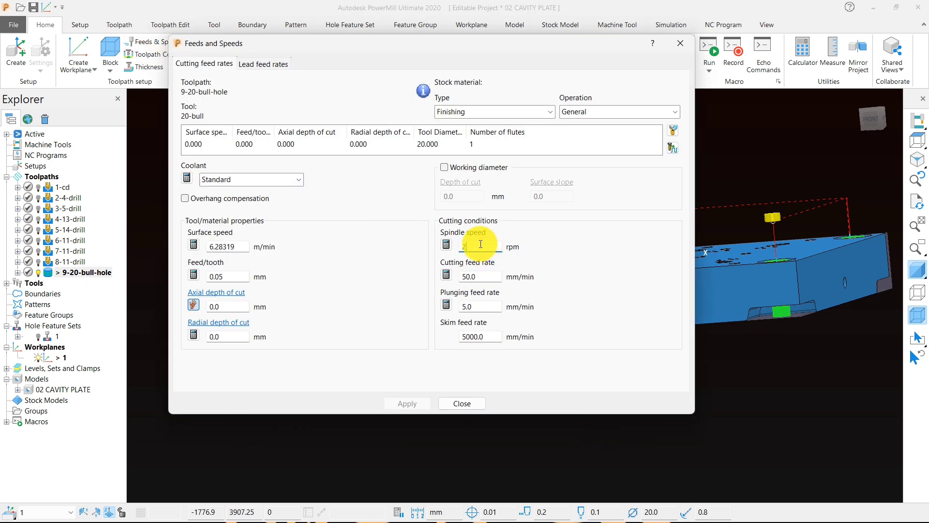
{"action": "type", "text": "000"}
{"action": "left_click", "coordinate": [487, 278]}
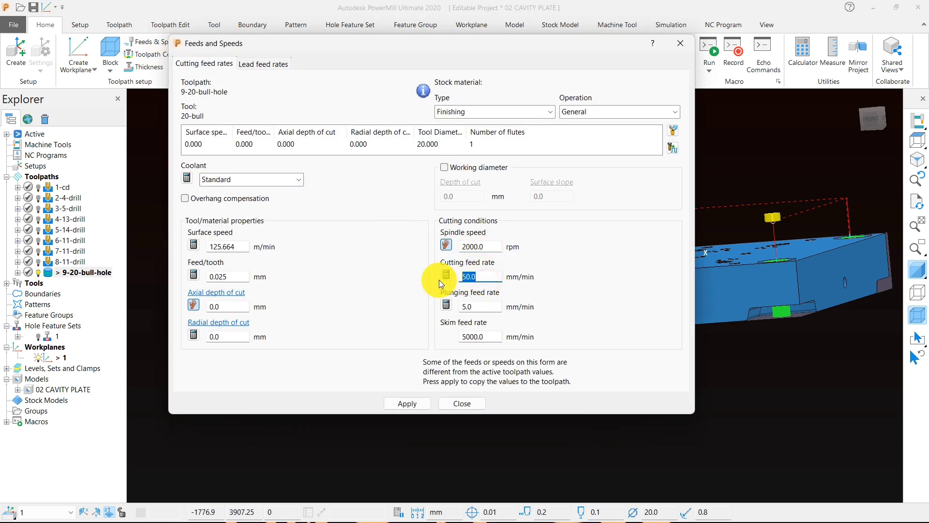
{"action": "type", "text": "1800"}
{"action": "left_click", "coordinate": [467, 305]}
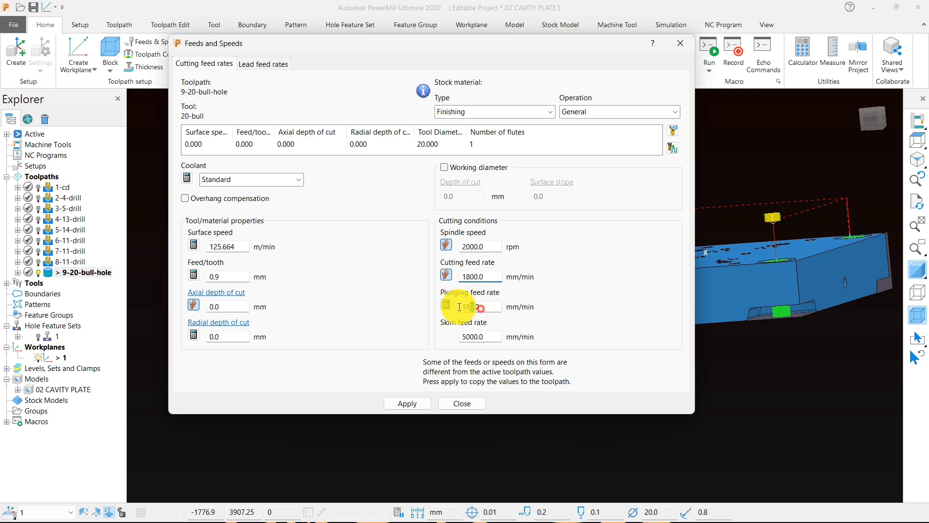
{"action": "left_click_drag", "start_coordinate": [488, 311], "coordinate": [466, 309]}
{"action": "key", "text": "BackSpace"}
{"action": "type", "text": "500"}
{"action": "left_click", "coordinate": [408, 403]}
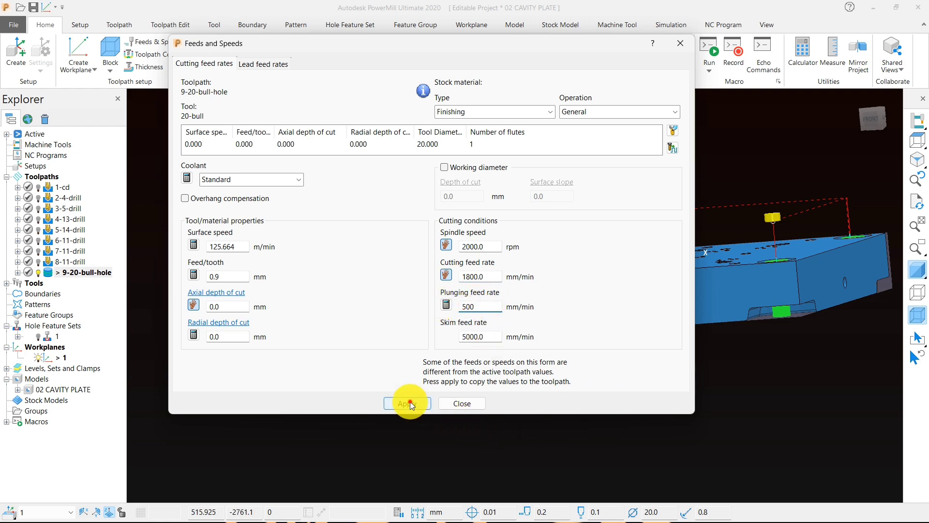
{"action": "left_click", "coordinate": [444, 404]}
Step: Select the lowest passes of 9-20-bull-hole in the four corner holes from the front view and delete them
{"action": "middle_click_drag", "start_coordinate": [421, 316], "coordinate": [494, 349]}
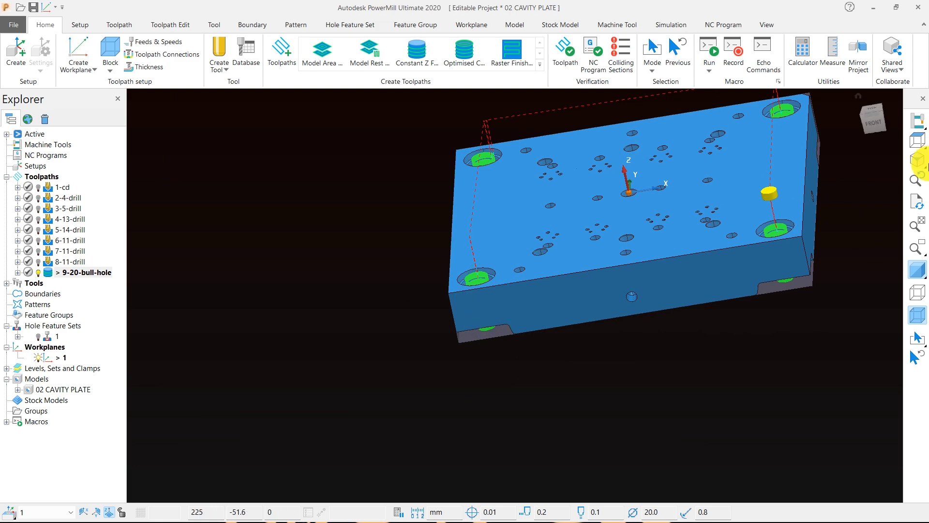
{"action": "left_click", "coordinate": [919, 145]}
{"action": "left_click", "coordinate": [828, 141]}
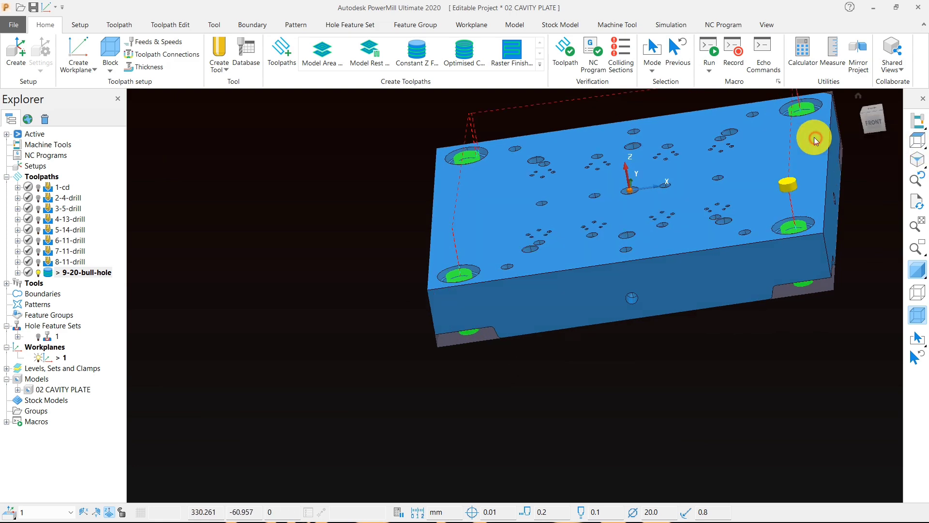
{"action": "scroll", "coordinate": [704, 125], "scroll_direction": "down", "scroll_amount": 4}
{"action": "scroll", "coordinate": [741, 225], "scroll_direction": "up", "scroll_amount": 5}
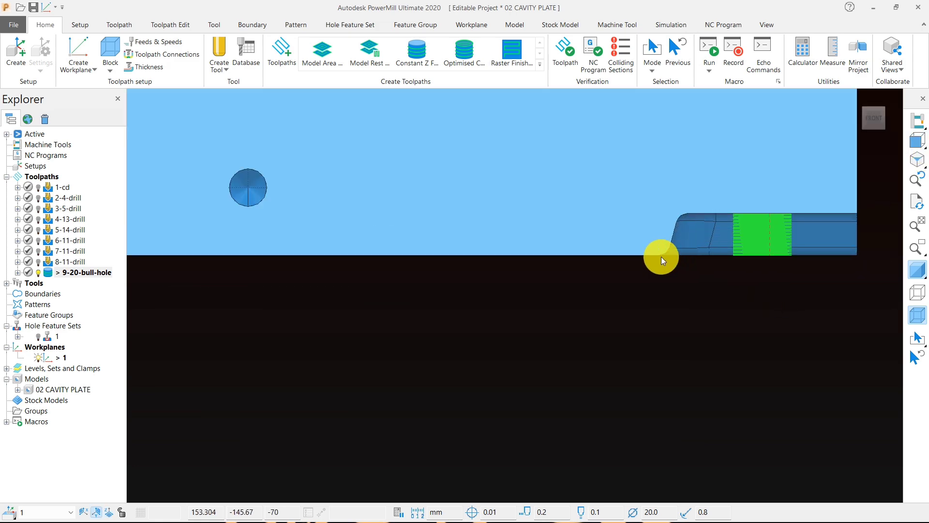
{"action": "scroll", "coordinate": [819, 267], "scroll_direction": "down", "scroll_amount": 4}
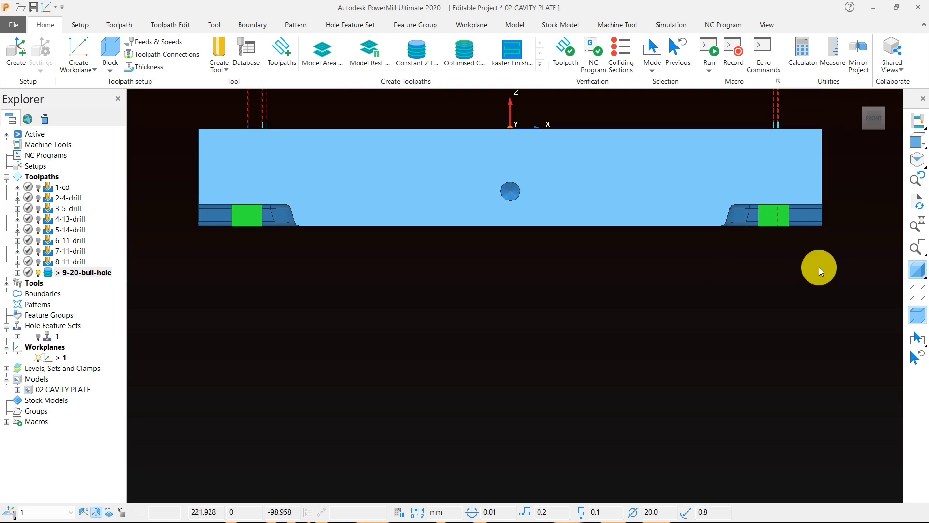
{"action": "left_click_drag", "start_coordinate": [809, 275], "coordinate": [388, 238]}
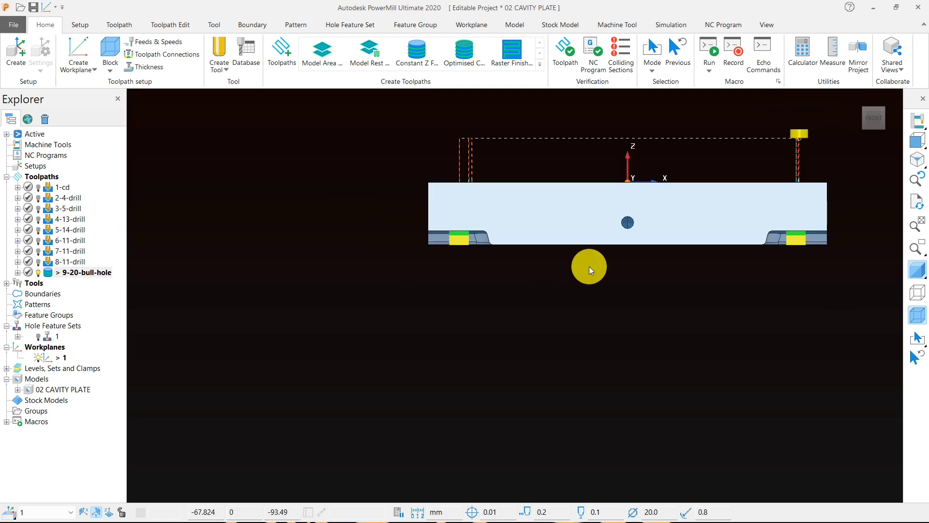
{"action": "left_click", "coordinate": [919, 265]}
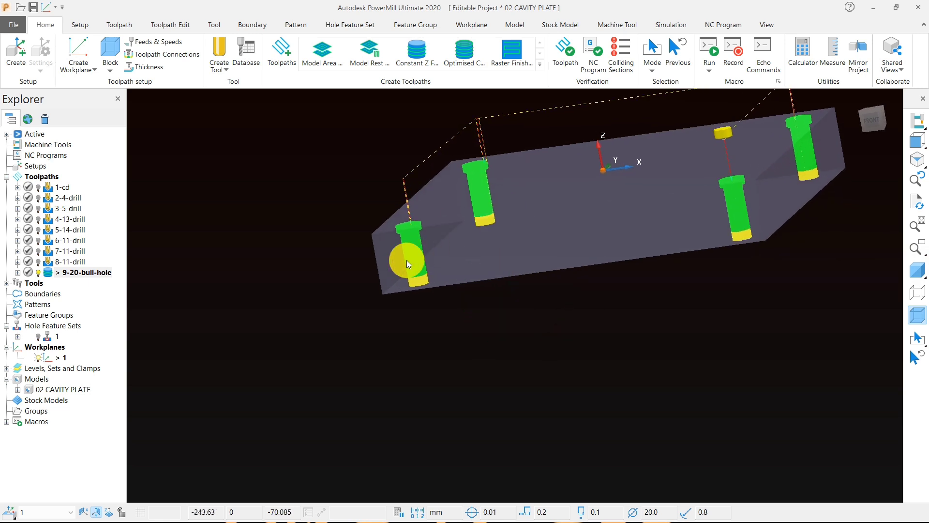
{"action": "right_click", "coordinate": [405, 256]}
{"action": "mouse_move", "coordinate": [524, 460]}
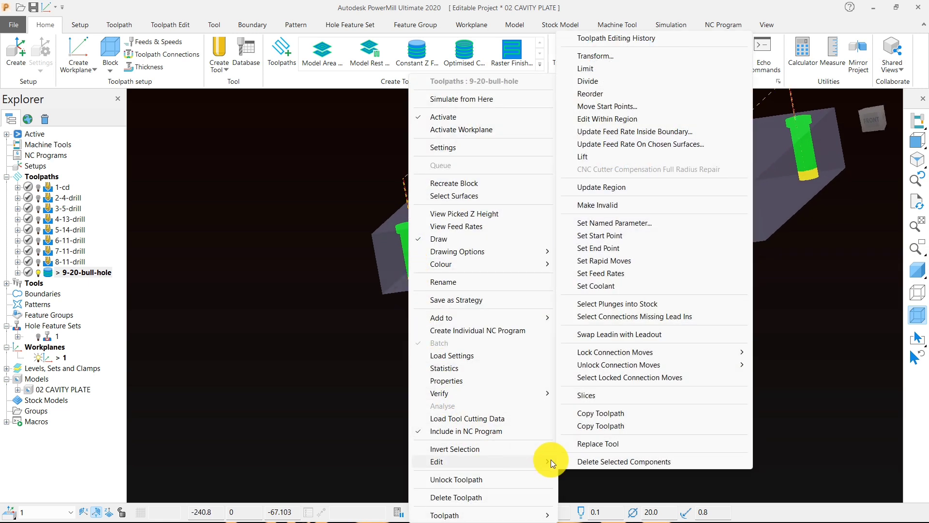
{"action": "left_click", "coordinate": [566, 458]}
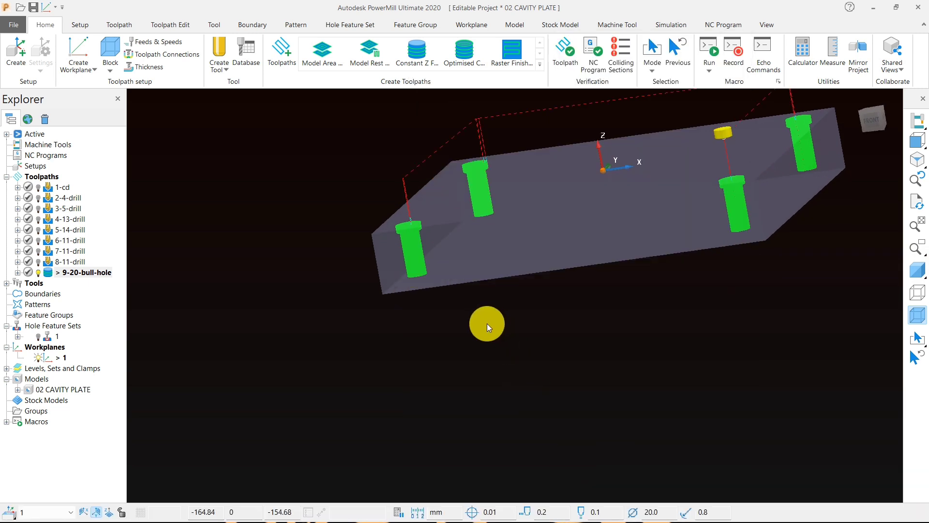
Step: Check the diameter of a small counterbored hole by calculating a cylinder block on its wall surface, without keeping the block
{"action": "middle_click_drag", "start_coordinate": [488, 325], "coordinate": [484, 280]}
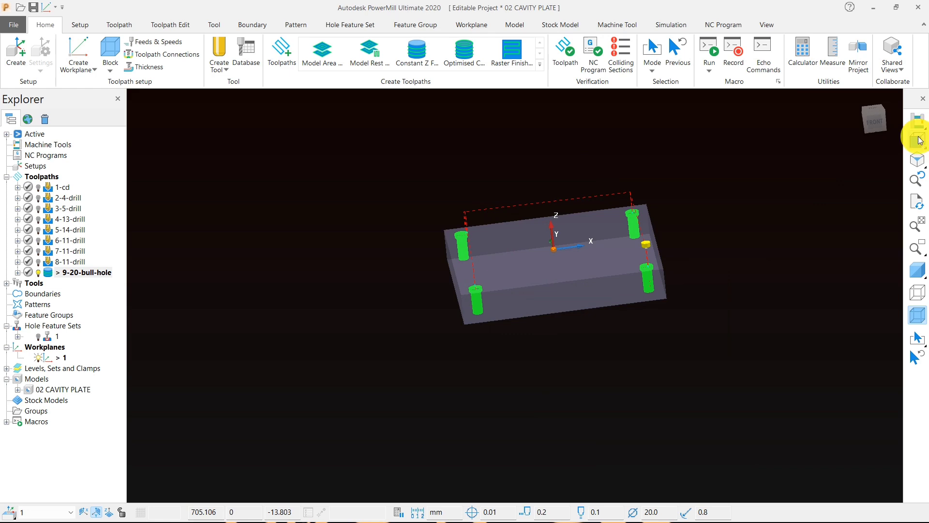
{"action": "mouse_move", "coordinate": [919, 141]}
{"action": "left_click", "coordinate": [887, 141]}
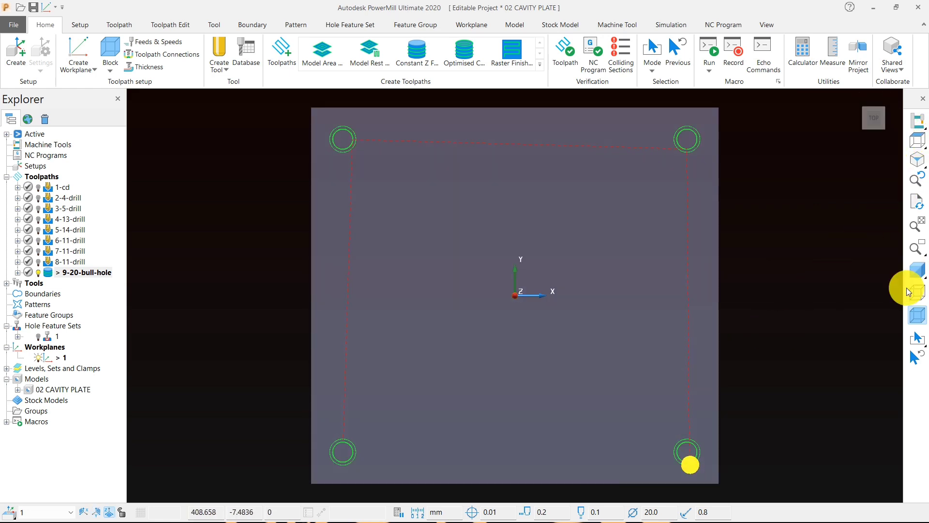
{"action": "left_click", "coordinate": [916, 270]}
{"action": "mouse_move", "coordinate": [577, 309]}
{"action": "middle_mouse_down"}
{"action": "mouse_move", "coordinate": [386, 225]}
{"action": "mouse_move", "coordinate": [283, 220]}
{"action": "mouse_move", "coordinate": [622, 239]}
{"action": "mouse_move", "coordinate": [502, 185]}
{"action": "middle_mouse_up"}
{"action": "scroll", "coordinate": [411, 215], "scroll_direction": "up", "scroll_amount": 6}
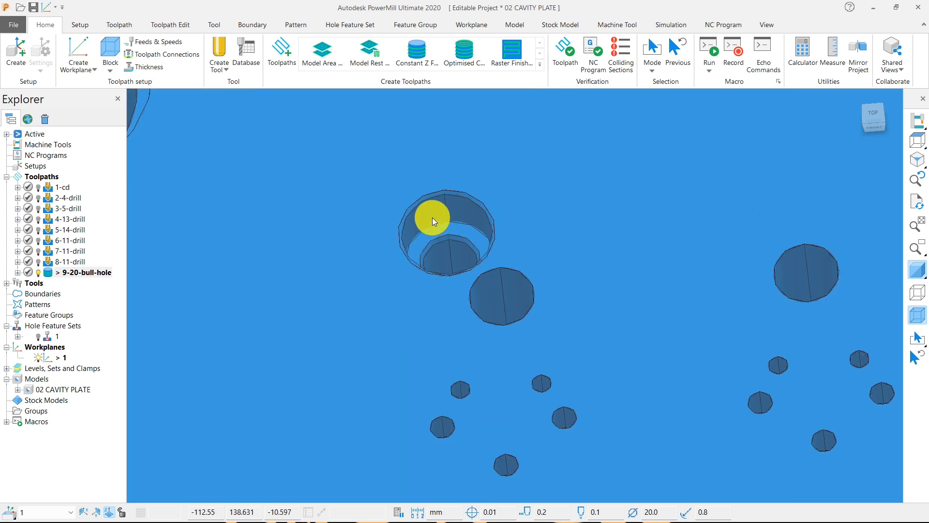
{"action": "left_click", "coordinate": [440, 210]}
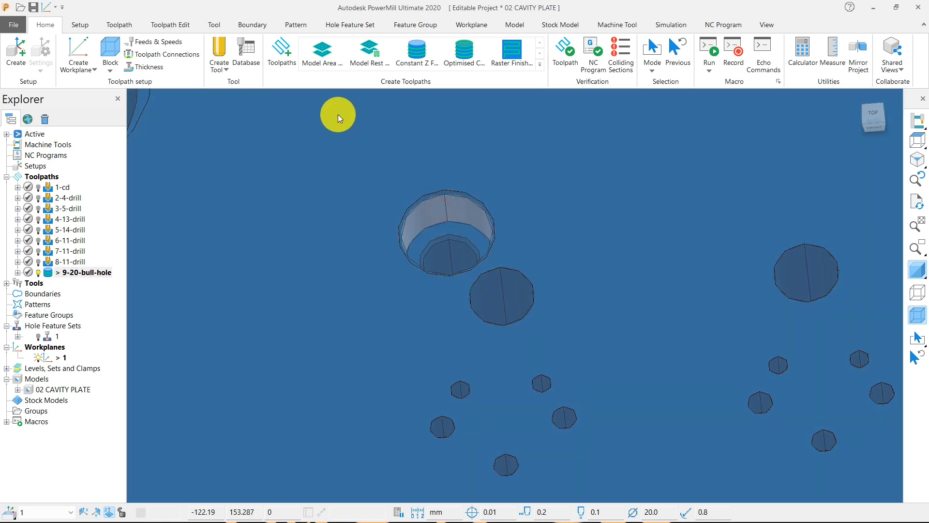
{"action": "left_click", "coordinate": [110, 52]}
{"action": "left_click", "coordinate": [112, 98]}
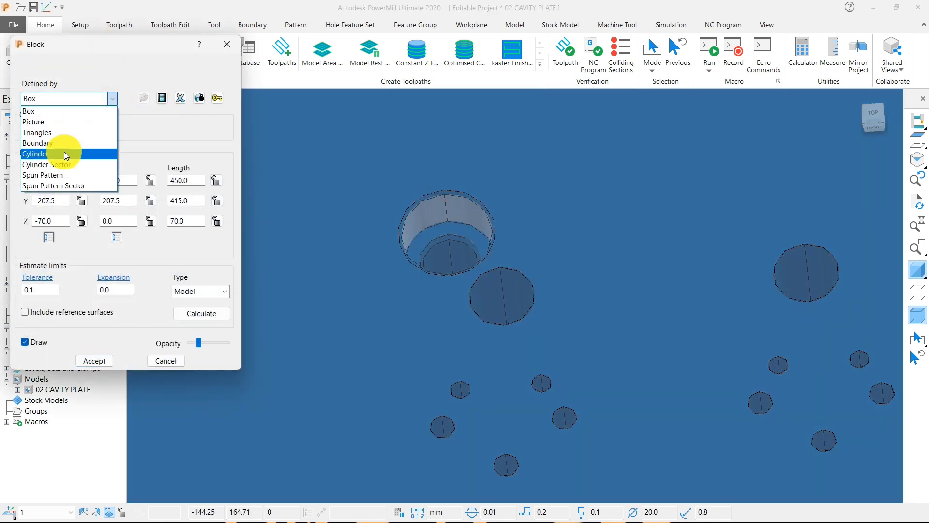
{"action": "left_click", "coordinate": [65, 154]}
{"action": "left_click", "coordinate": [192, 313]}
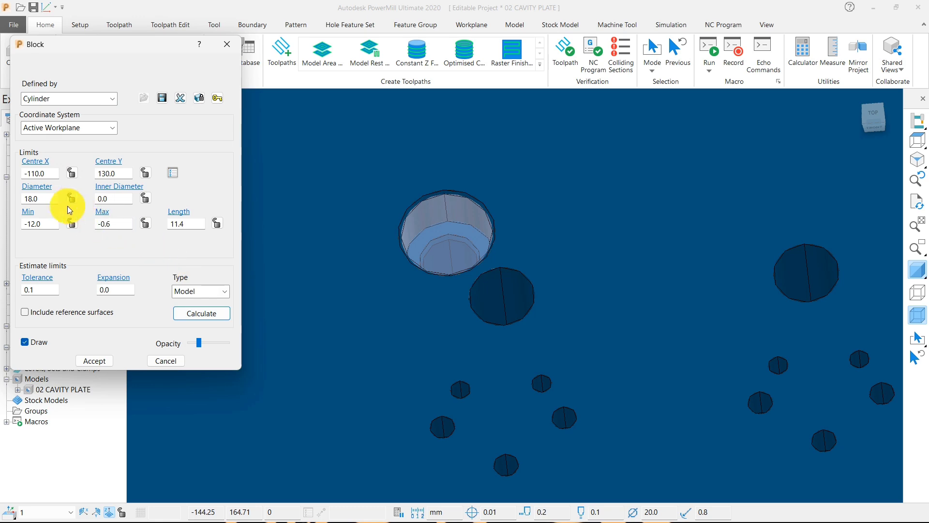
{"action": "double_click", "coordinate": [54, 199]}
{"action": "left_click", "coordinate": [226, 48]}
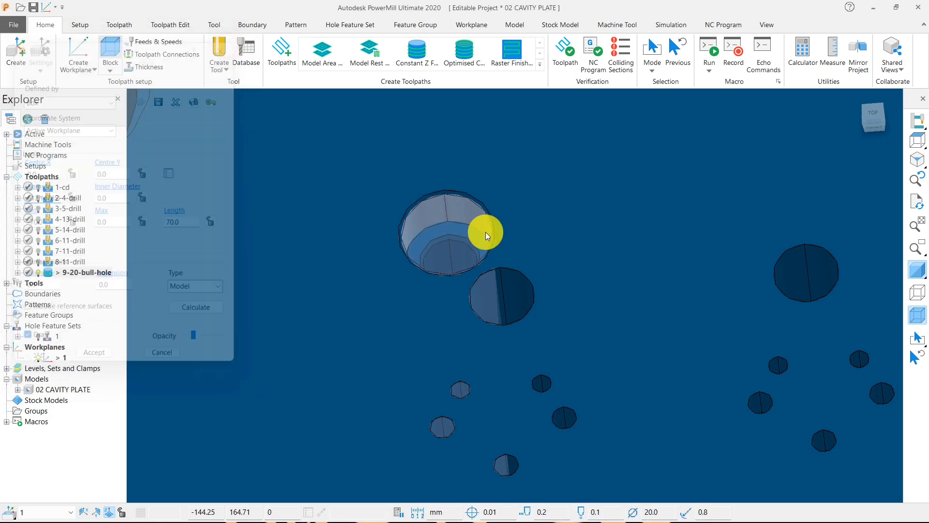
{"action": "scroll", "coordinate": [506, 255], "scroll_direction": "down", "scroll_amount": 5}
Step: Deactivate the 9-20-bull-hole toolpath and clear the surface selection
{"action": "double_click", "coordinate": [52, 274]}
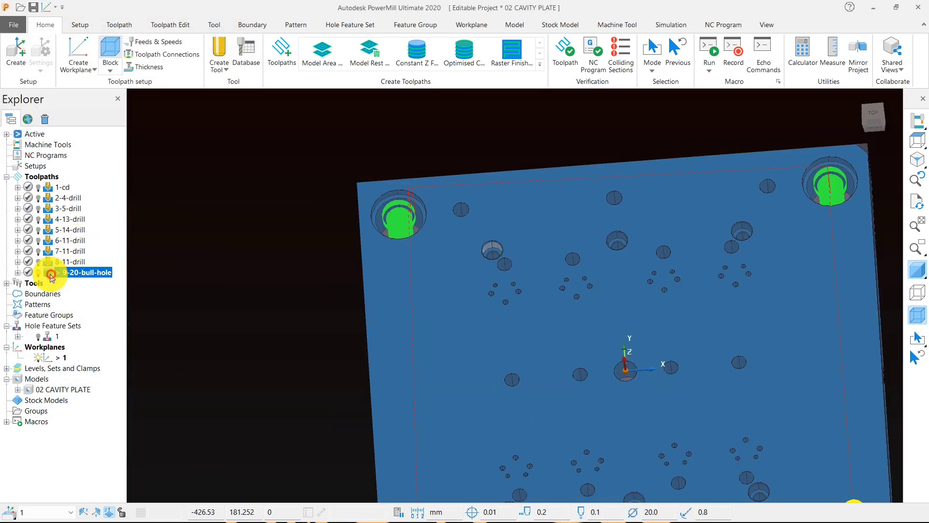
{"action": "middle_click_drag", "start_coordinate": [542, 277], "coordinate": [585, 320]}
{"action": "left_click", "coordinate": [279, 207]}
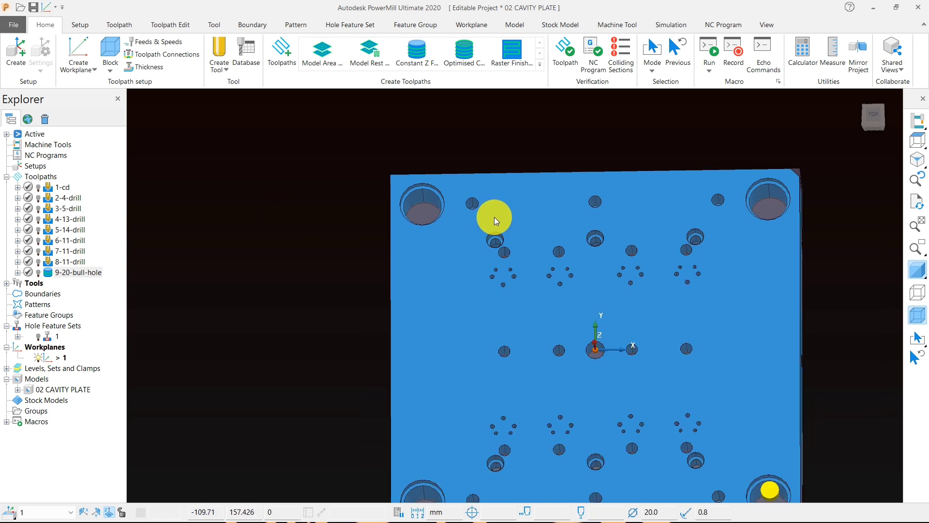
Step: Create a user-defined boundary from the selected plate model, with private boundary and edit history on calculation both disabled
{"action": "scroll", "coordinate": [452, 228], "scroll_direction": "up", "scroll_amount": 2}
{"action": "right_click", "coordinate": [243, 129]}
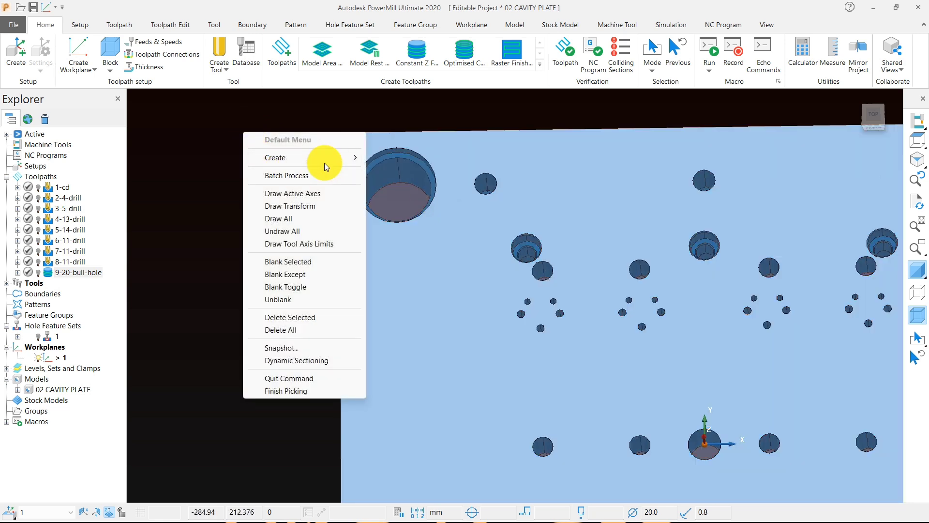
{"action": "mouse_move", "coordinate": [334, 159]}
{"action": "mouse_move", "coordinate": [419, 183]}
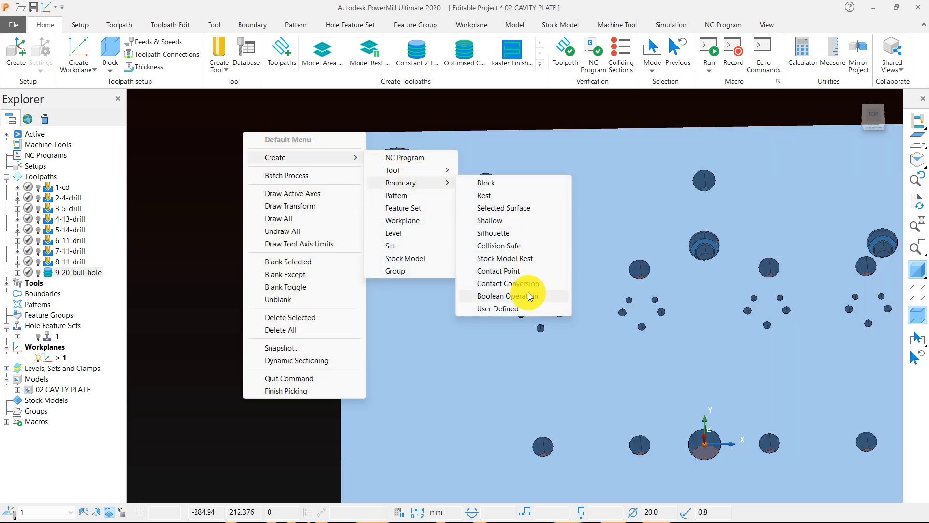
{"action": "left_click", "coordinate": [517, 308]}
{"action": "left_click", "coordinate": [128, 225]}
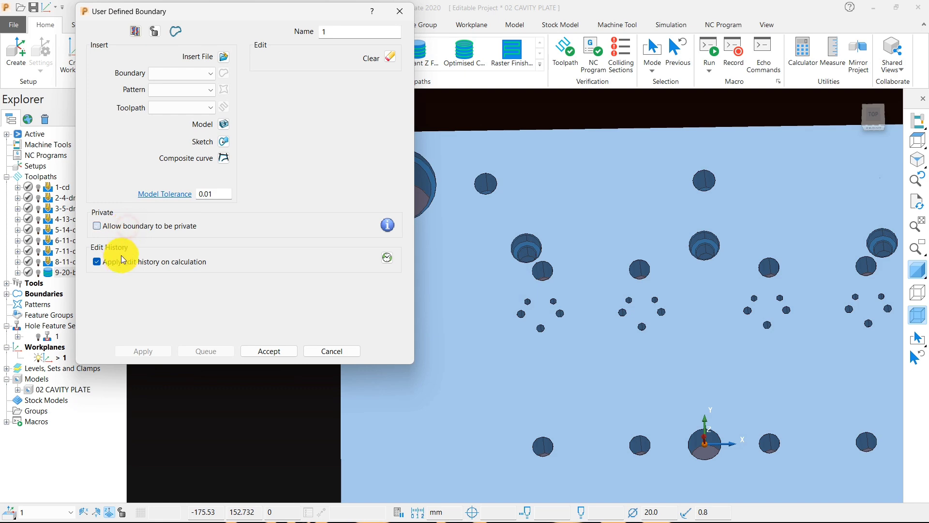
{"action": "left_click", "coordinate": [119, 261]}
{"action": "left_click", "coordinate": [220, 127]}
{"action": "left_click", "coordinate": [264, 351]}
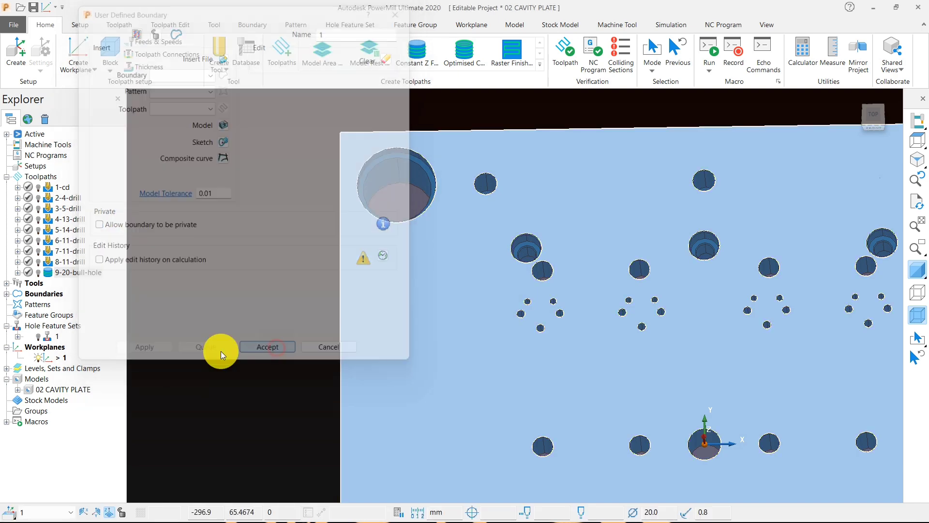
Step: Delete all boundary segments except the circles of the four large corner holes
{"action": "left_click", "coordinate": [915, 142]}
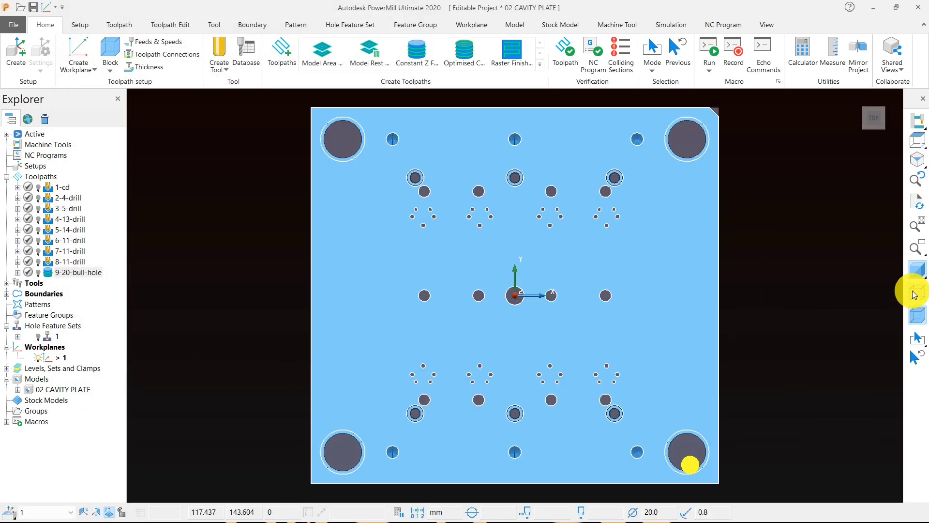
{"action": "left_click", "coordinate": [914, 271]}
{"action": "scroll", "coordinate": [811, 279], "scroll_direction": "down", "scroll_amount": 4}
{"action": "left_click_drag", "start_coordinate": [533, 135], "coordinate": [887, 460]}
{"action": "scroll", "coordinate": [752, 269], "scroll_direction": "up", "scroll_amount": 4}
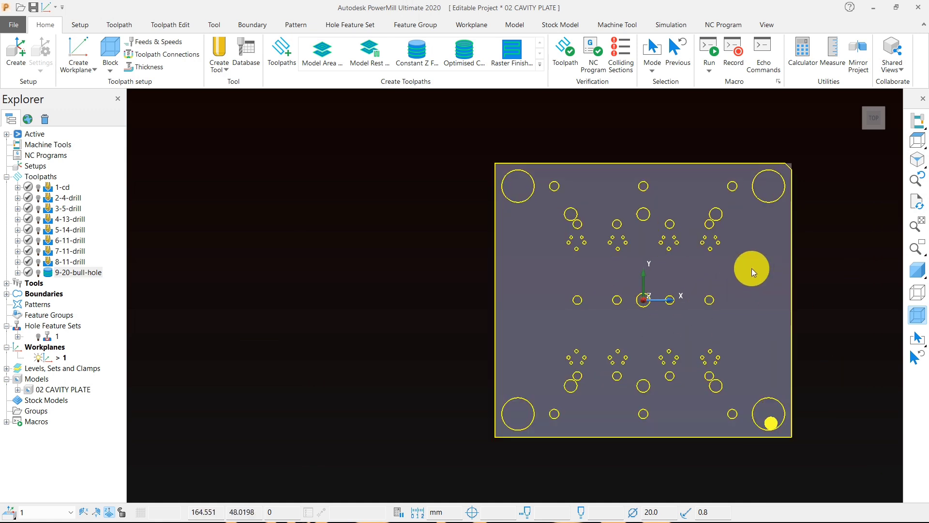
{"action": "left_click", "coordinate": [434, 172], "text": "ctrl"}
{"action": "left_click", "coordinate": [784, 164], "text": "ctrl"}
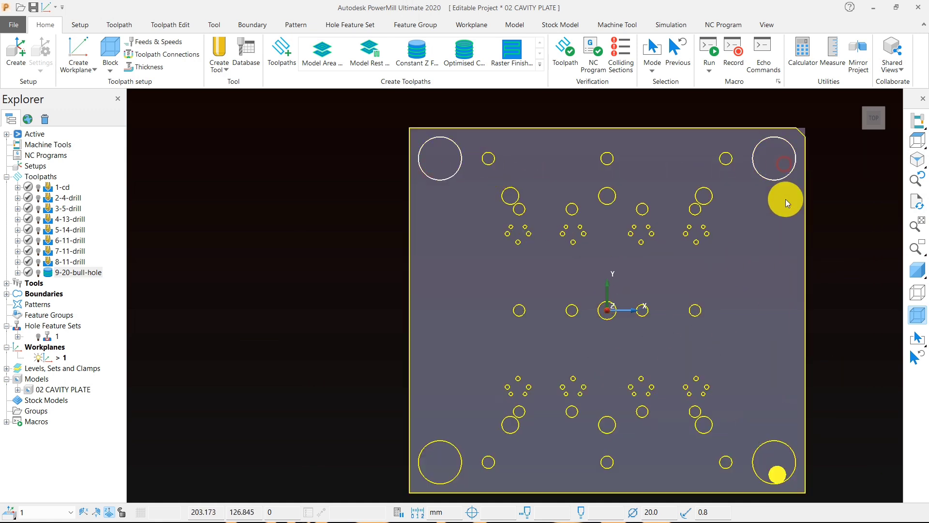
{"action": "left_click_drag", "start_coordinate": [776, 413], "coordinate": [780, 448], "text": "ctrl"}
{"action": "left_click_drag", "start_coordinate": [436, 424], "coordinate": [441, 434], "text": "ctrl"}
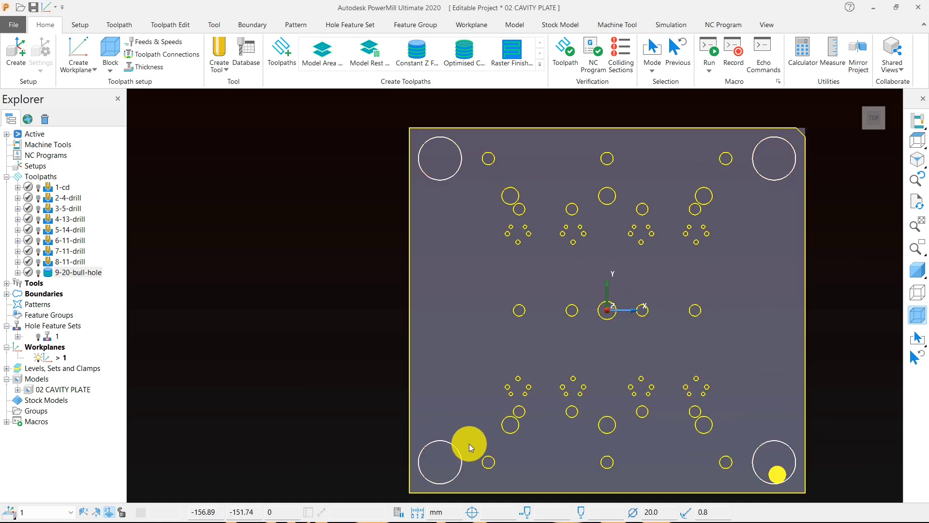
{"action": "key", "text": "Delete"}
Step: Limit the block's depth by setting and locking its minimum Z at -30, keeping the other limits of the plate
{"action": "middle_click_drag", "start_coordinate": [571, 351], "coordinate": [687, 232]}
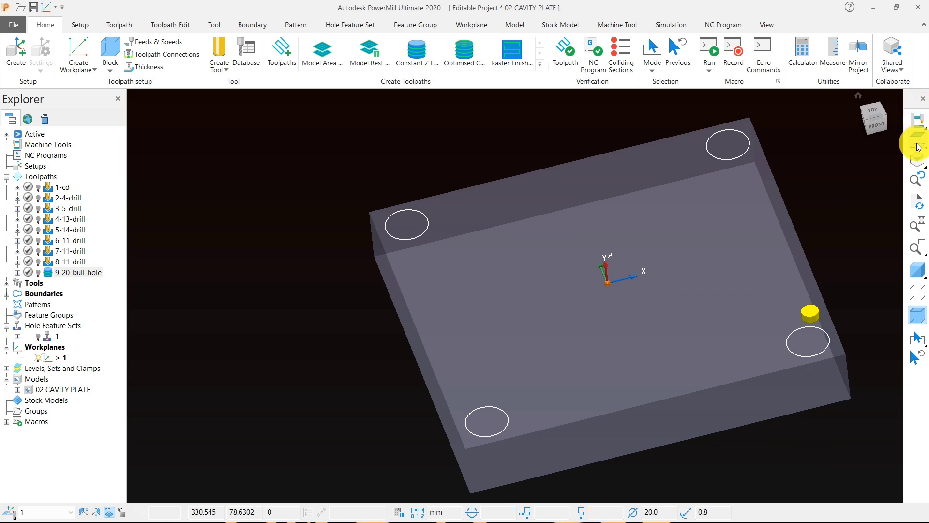
{"action": "mouse_move", "coordinate": [916, 144]}
{"action": "left_click", "coordinate": [813, 140]}
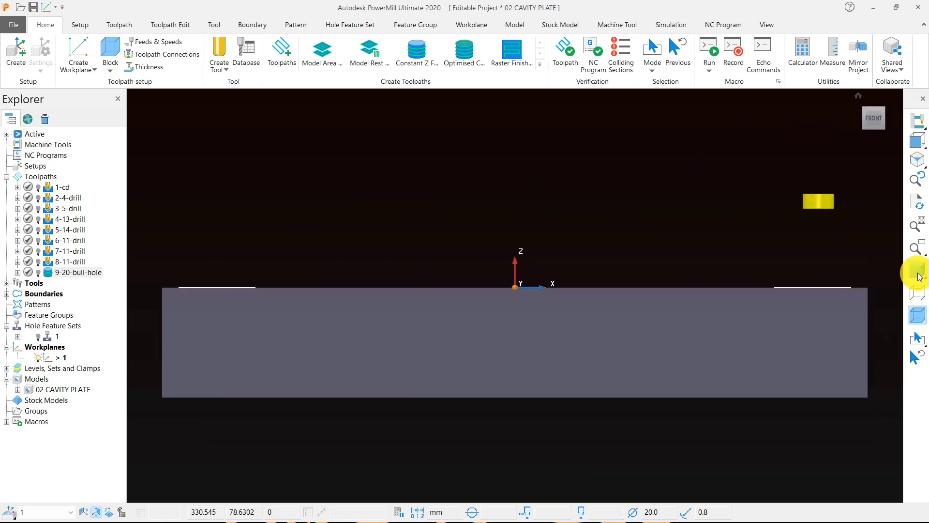
{"action": "left_click", "coordinate": [917, 271]}
{"action": "left_click", "coordinate": [109, 48]}
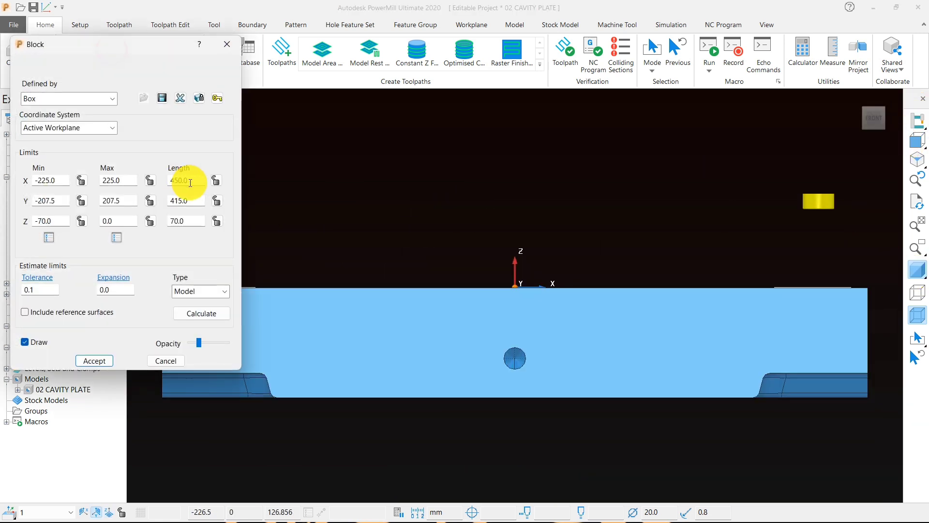
{"action": "double_click", "coordinate": [51, 221]}
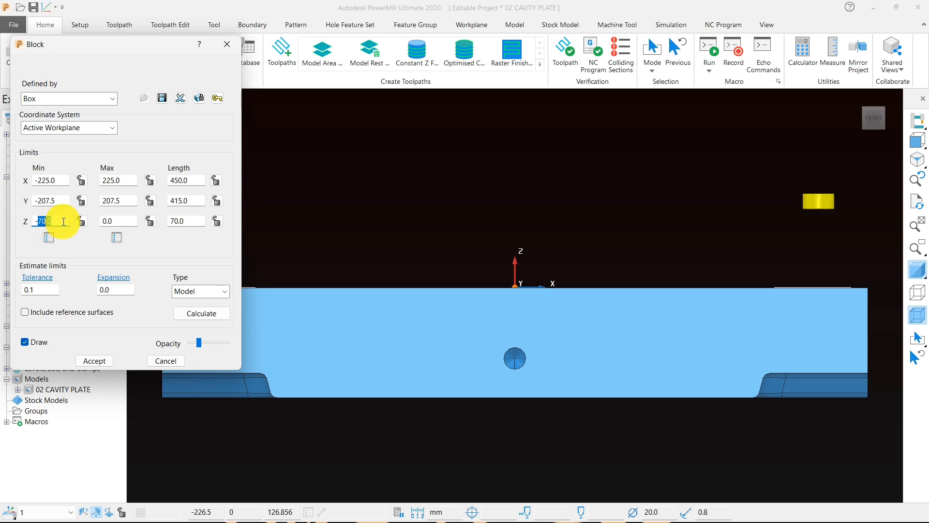
{"action": "type", "text": "3"}
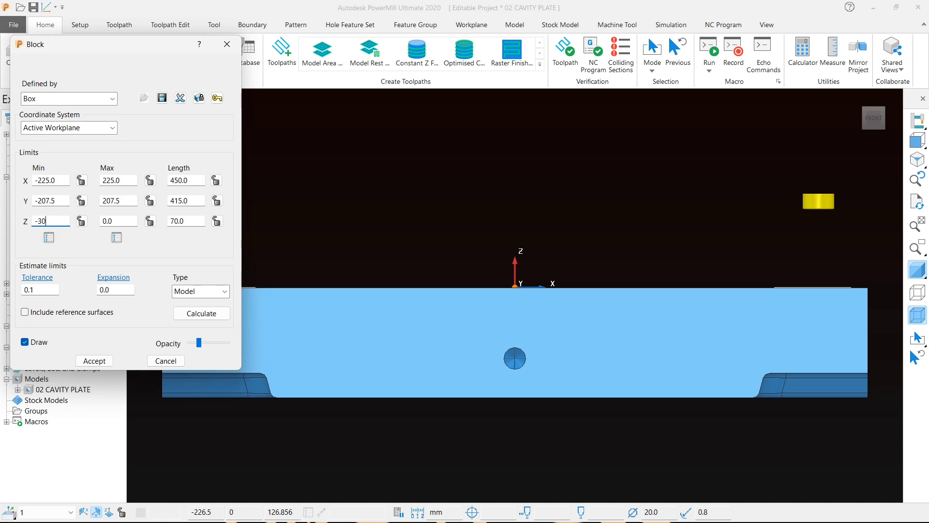
{"action": "type", "text": "0"}
{"action": "left_click", "coordinate": [81, 221]}
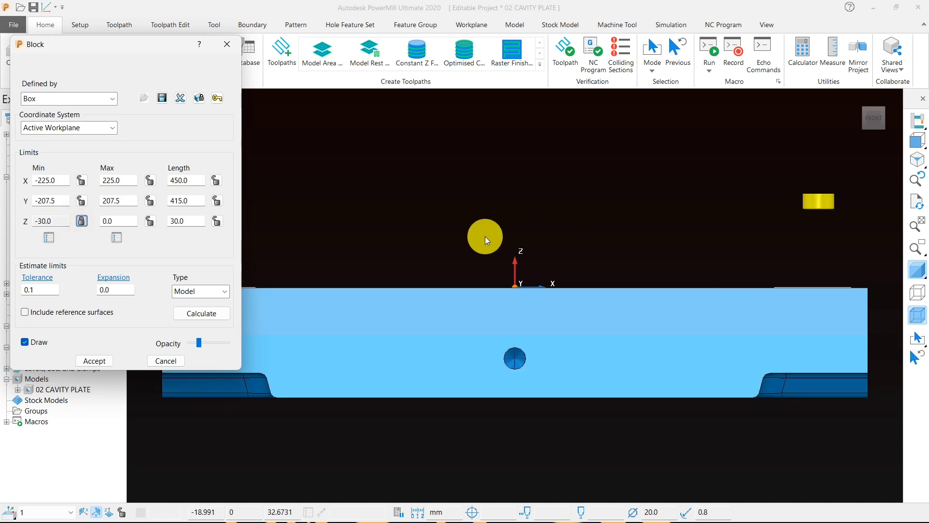
{"action": "left_click", "coordinate": [94, 362]}
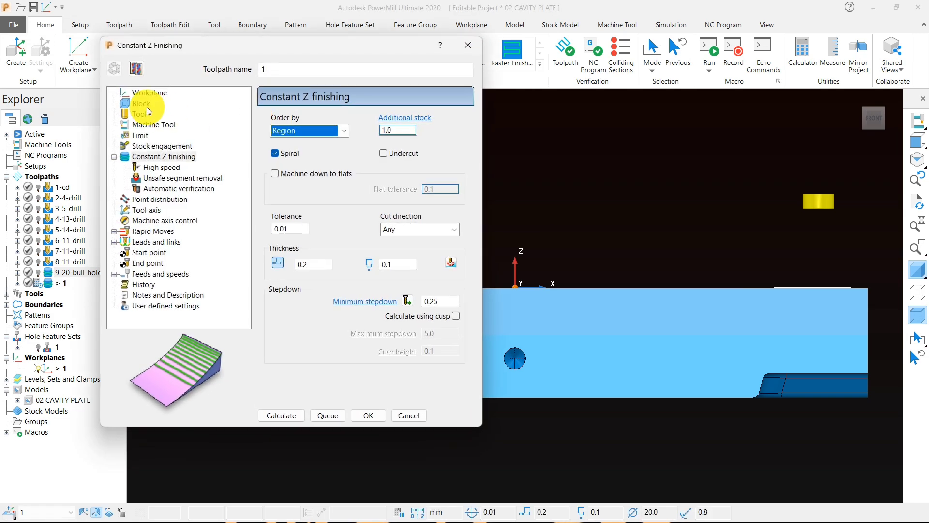
Step: Create a 12 mm diameter end mill named 12-end for a new Constant Z finishing toolpath
{"action": "left_click", "coordinate": [137, 113]}
{"action": "left_click", "coordinate": [311, 121]}
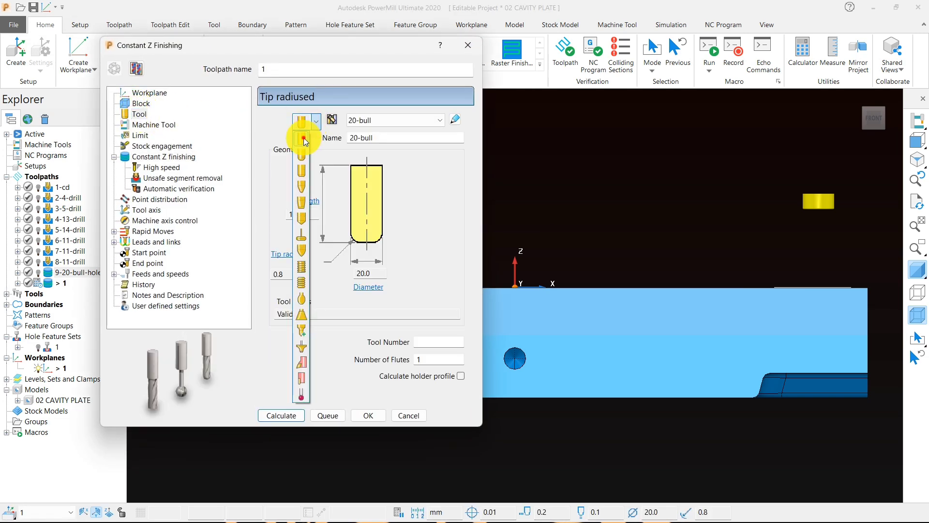
{"action": "left_click", "coordinate": [305, 134]}
{"action": "double_click", "coordinate": [380, 274]}
{"action": "type", "text": "12"}
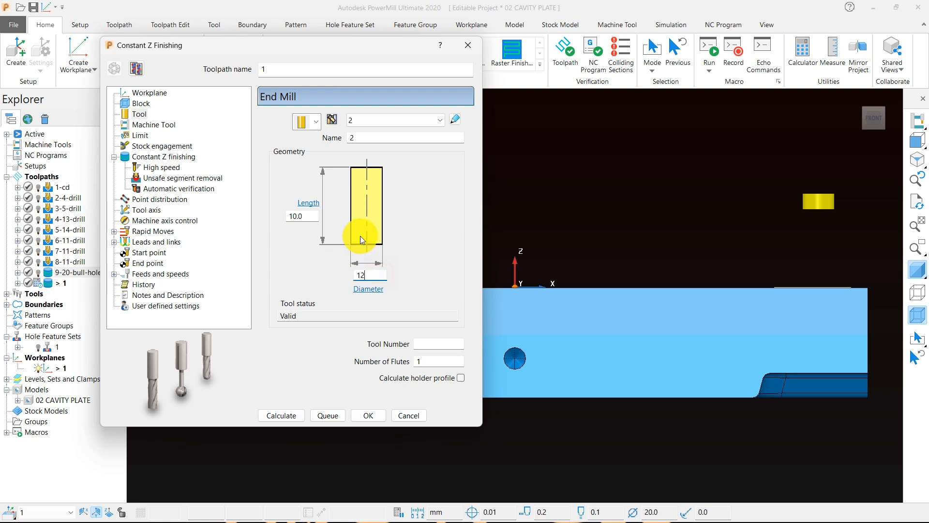
{"action": "left_click", "coordinate": [360, 138]}
{"action": "type", "text": "12-"}
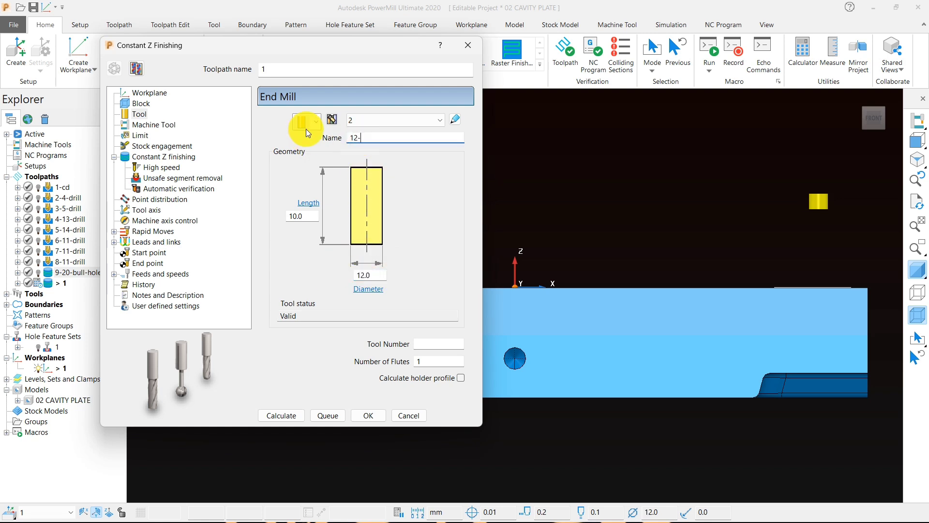
{"action": "type", "text": "end"}
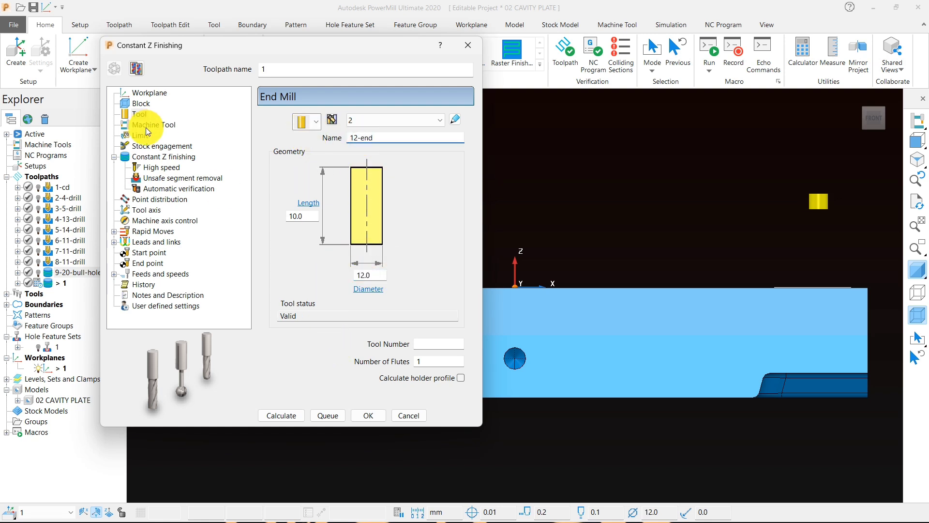
Step: Calculate the Constant Z finishing toolpath with radial thickness -0.05, axial thickness 0 and a minimum stepdown of 0.2
{"action": "left_click", "coordinate": [164, 157]}
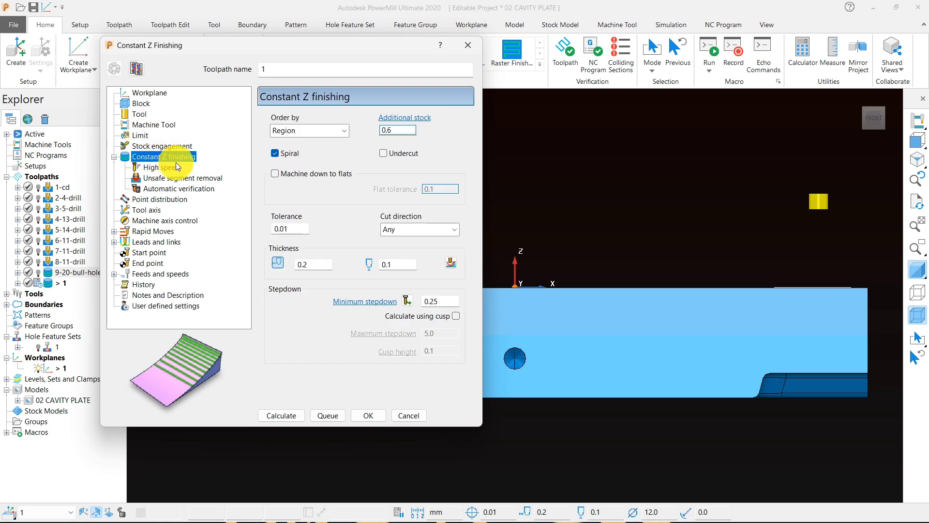
{"action": "double_click", "coordinate": [302, 264]}
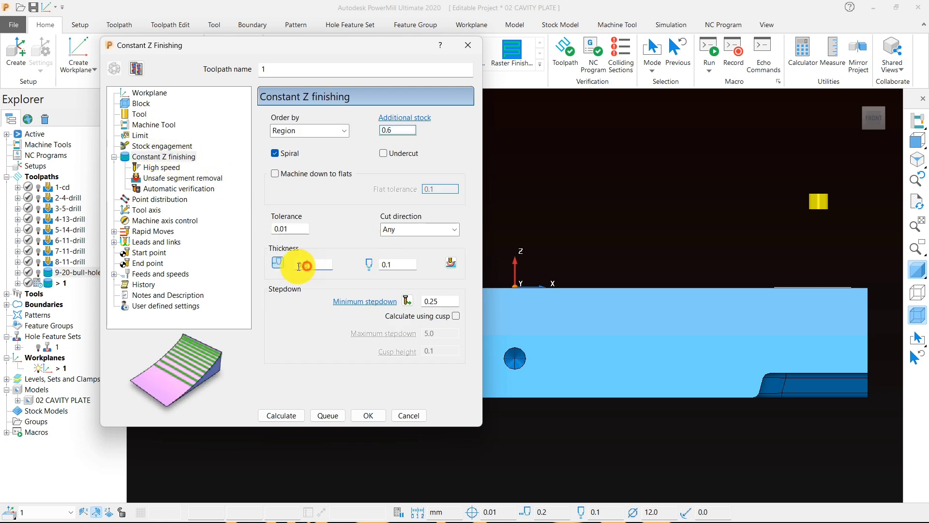
{"action": "left_click", "coordinate": [285, 224]}
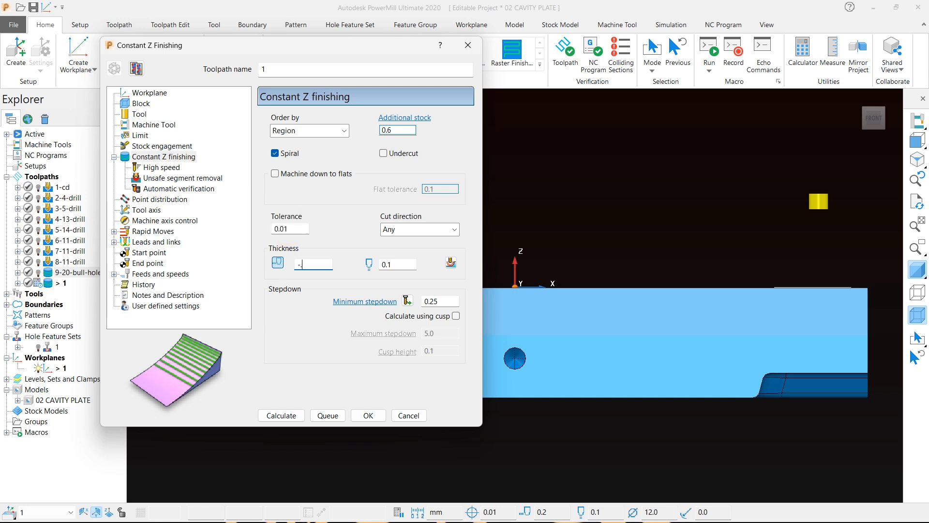
{"action": "type", "text": "-.05"}
{"action": "left_click", "coordinate": [392, 260]}
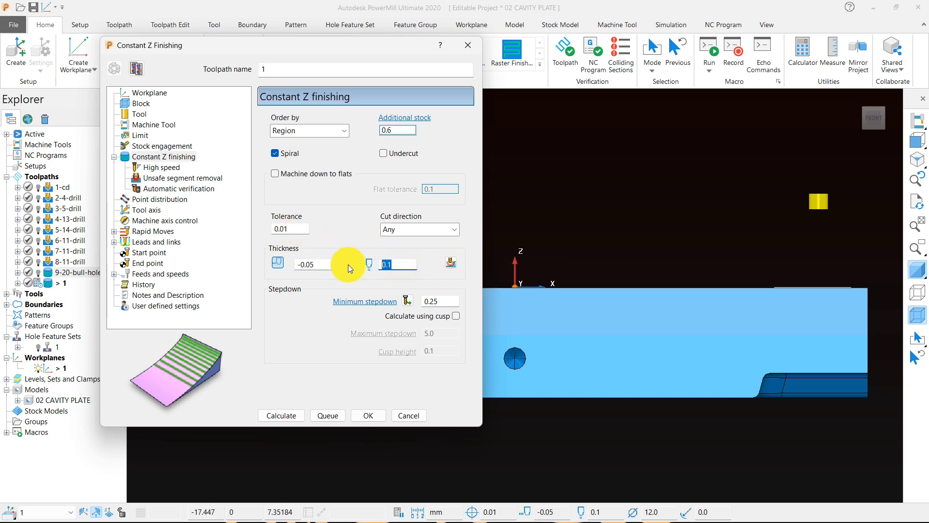
{"action": "key", "text": "Tab"}
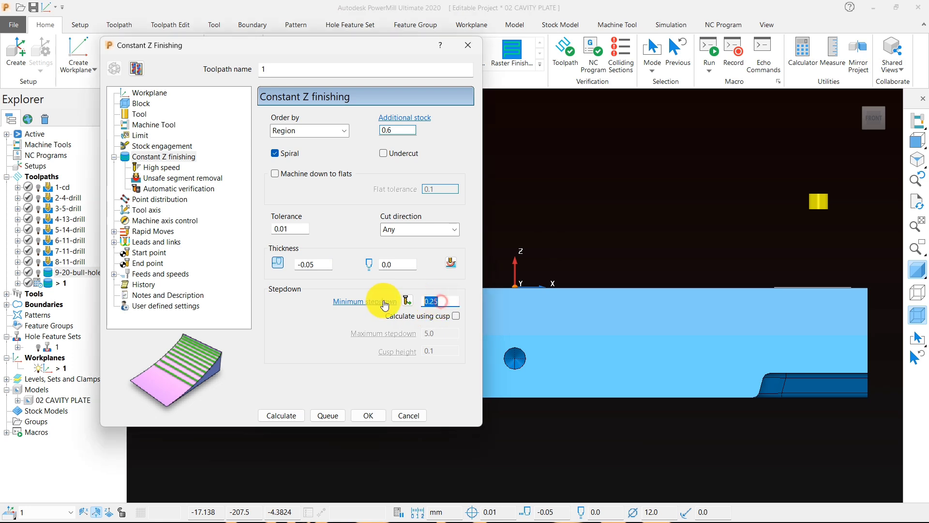
{"action": "type", "text": ".2"}
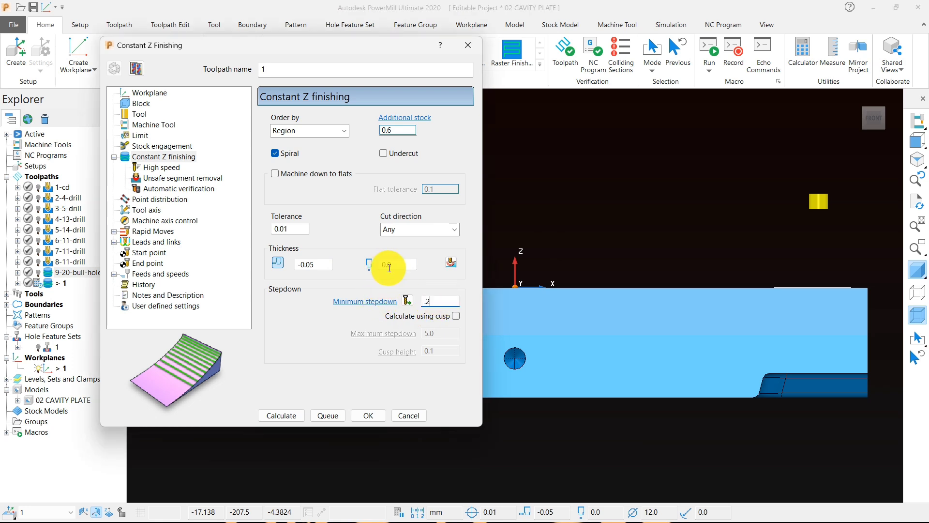
{"action": "left_click", "coordinate": [284, 417]}
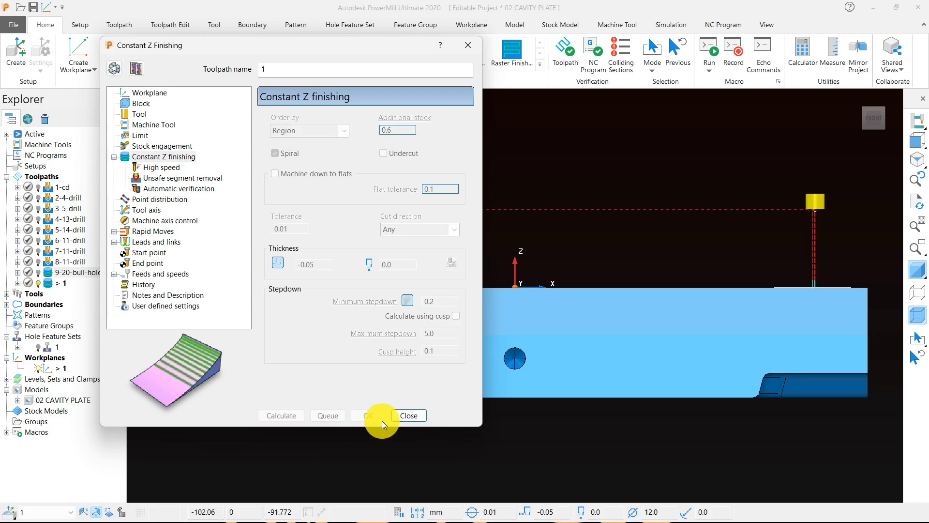
{"action": "left_click", "coordinate": [409, 416]}
Step: Examine the calculated toolpath in the four corner holes from below and above the plate
{"action": "middle_click_drag", "start_coordinate": [432, 438], "coordinate": [526, 271]}
{"action": "scroll", "coordinate": [526, 273], "scroll_direction": "down", "scroll_amount": 3}
{"action": "middle_click_drag", "start_coordinate": [512, 329], "coordinate": [408, 233]}
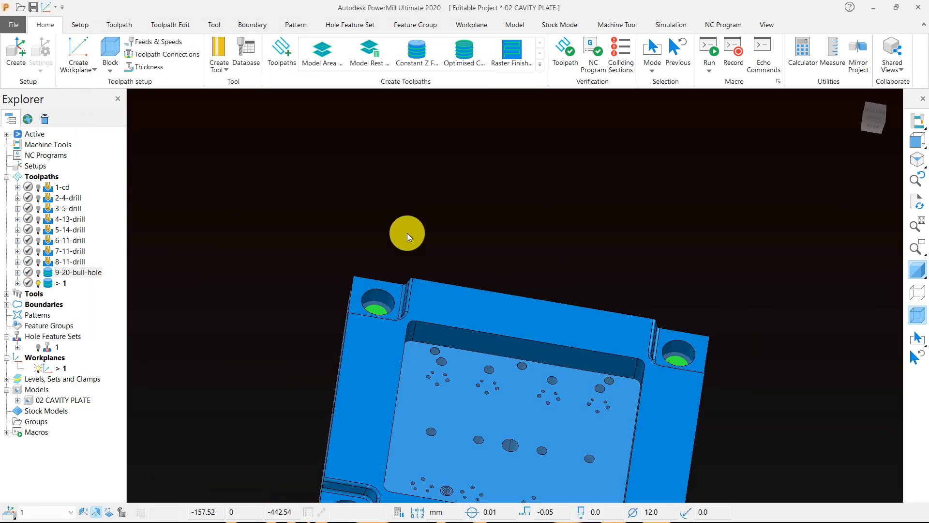
{"action": "scroll", "coordinate": [407, 234], "scroll_direction": "up", "scroll_amount": 3}
{"action": "middle_click_drag", "start_coordinate": [301, 424], "coordinate": [431, 398]}
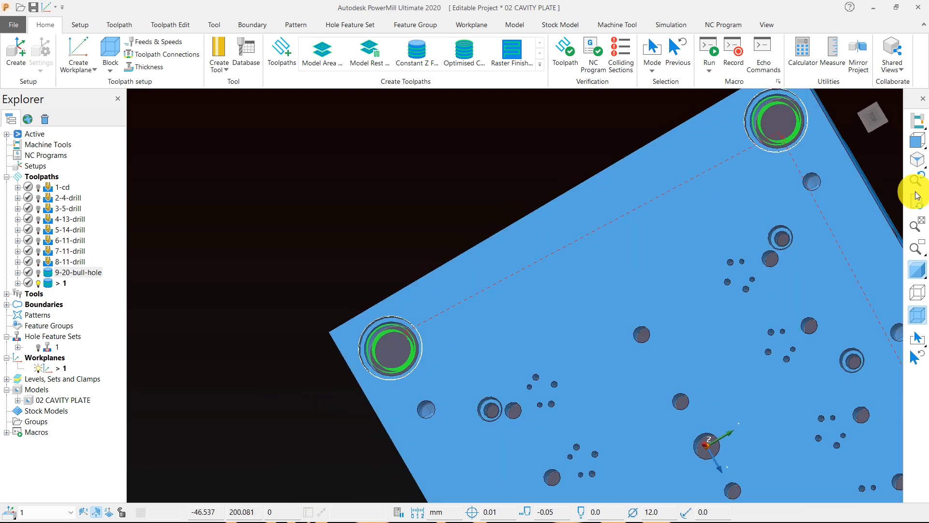
{"action": "left_click", "coordinate": [919, 141]}
{"action": "middle_click_drag", "start_coordinate": [526, 382], "coordinate": [557, 228]}
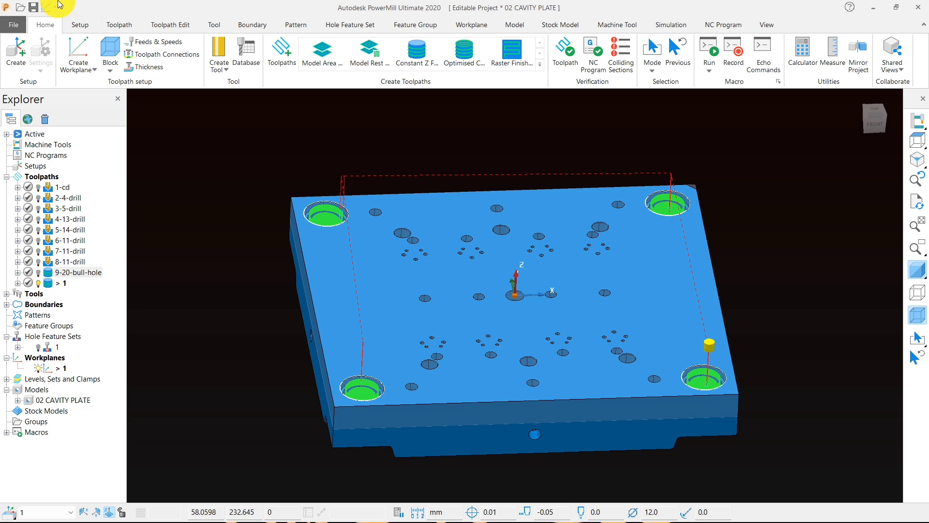
Step: Rename the new finishing toolpath as 10-12-end-fini
{"action": "left_click", "coordinate": [63, 284]}
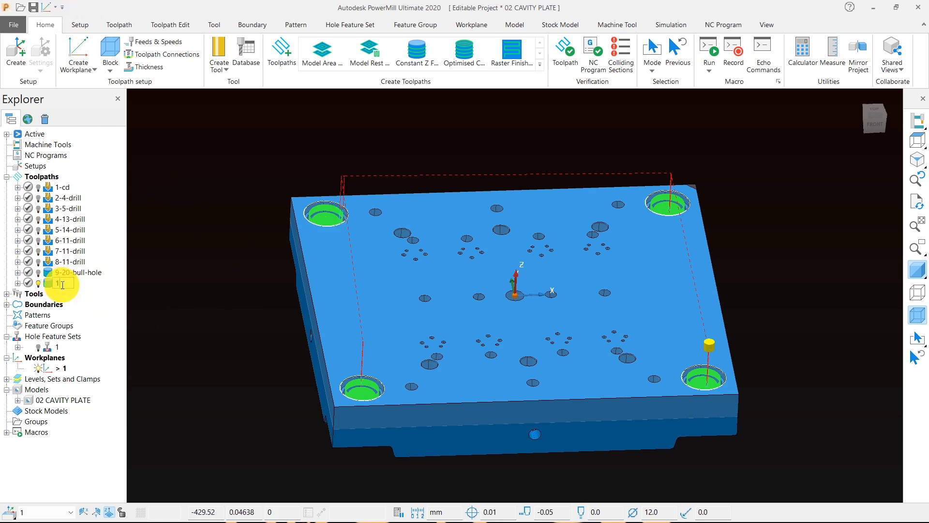
{"action": "type", "text": "10-12-end-"}
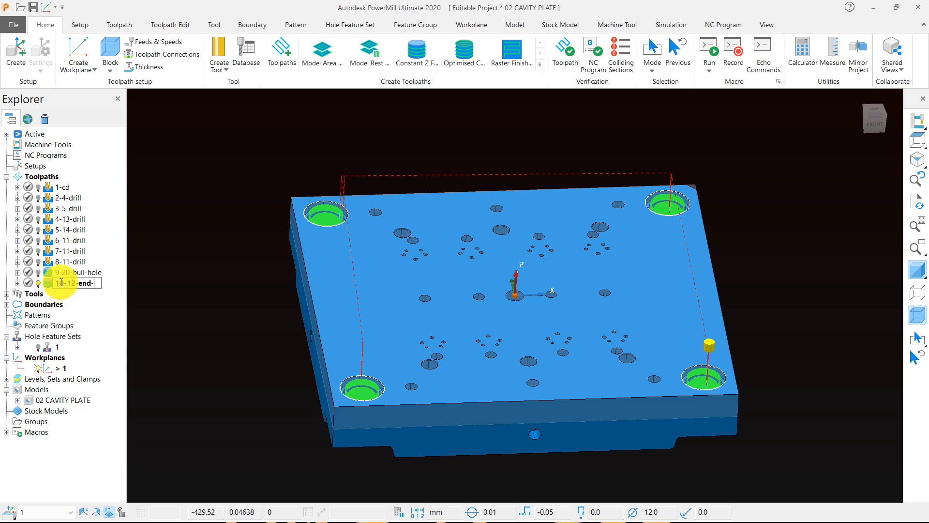
{"action": "type", "text": "fini"}
{"action": "key", "text": "Return"}
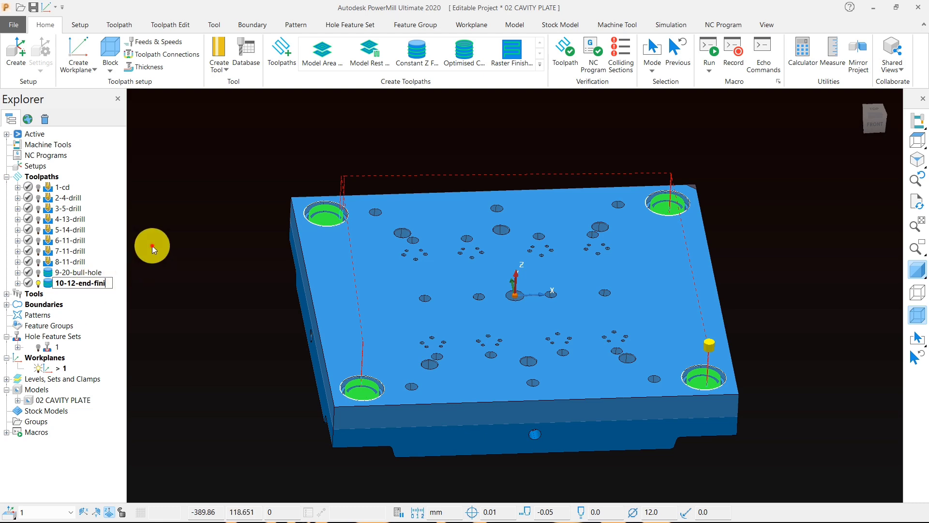
Step: Set the 10-12-end-fini toolpath's spindle speed to 3200 rpm and apply it
{"action": "left_click", "coordinate": [153, 45]}
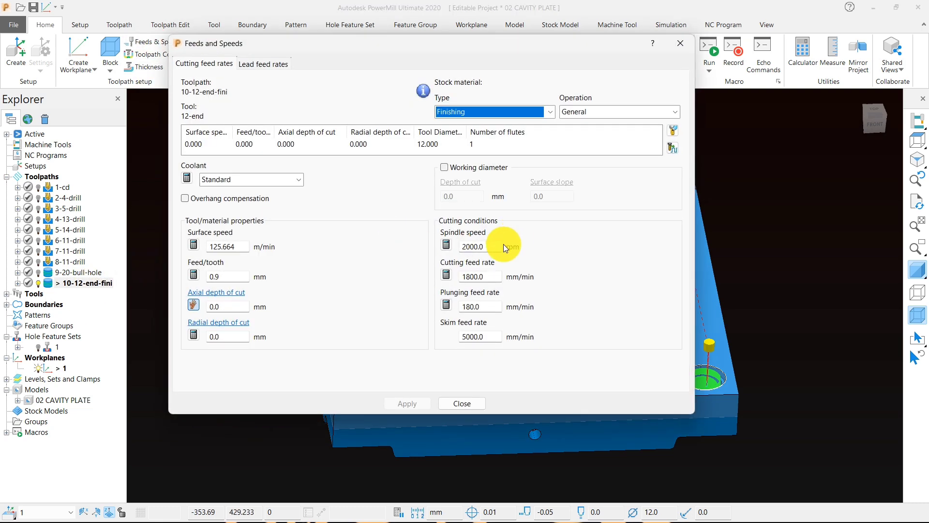
{"action": "double_click", "coordinate": [493, 247]}
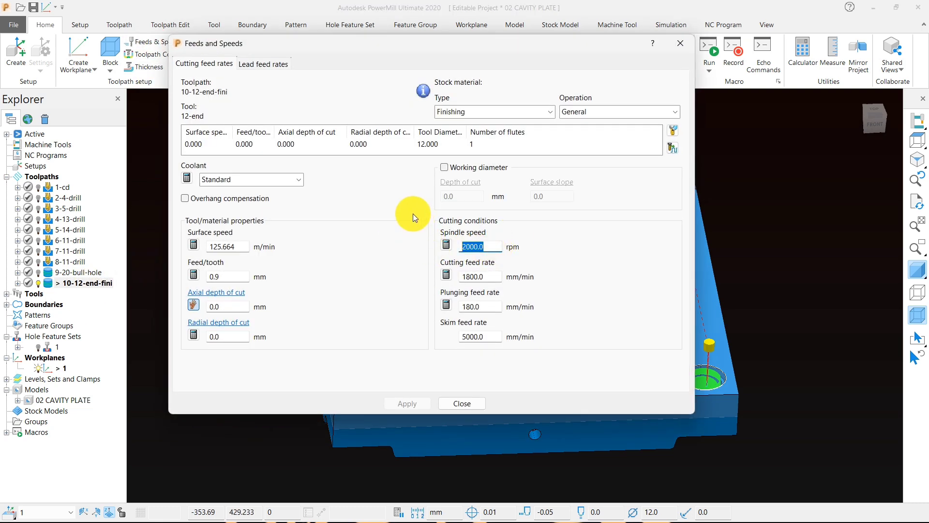
{"action": "type", "text": "3200"}
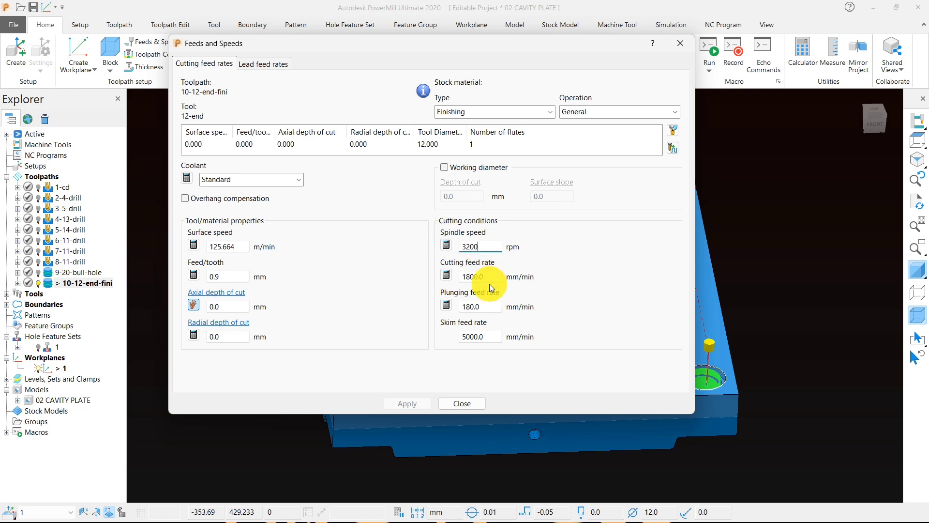
{"action": "key", "text": "Tab"}
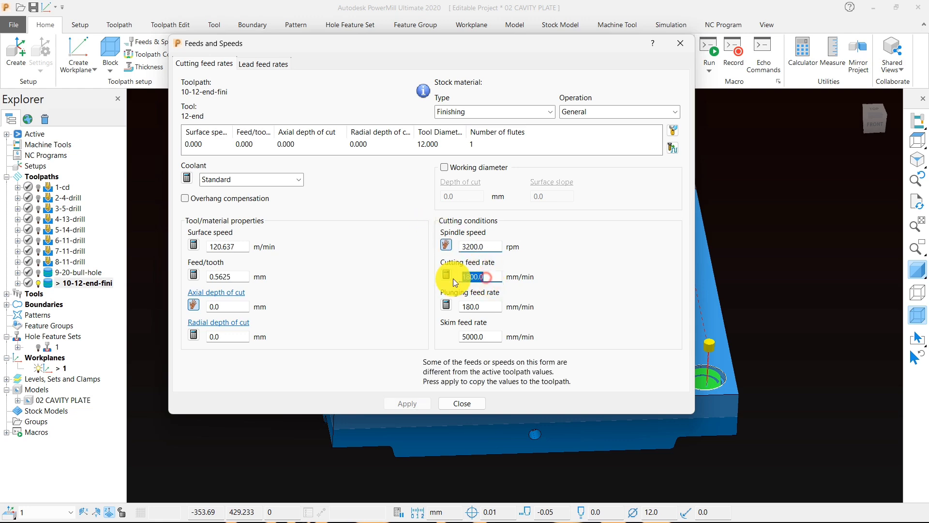
{"action": "left_click", "coordinate": [405, 404]}
{"action": "left_click", "coordinate": [461, 403]}
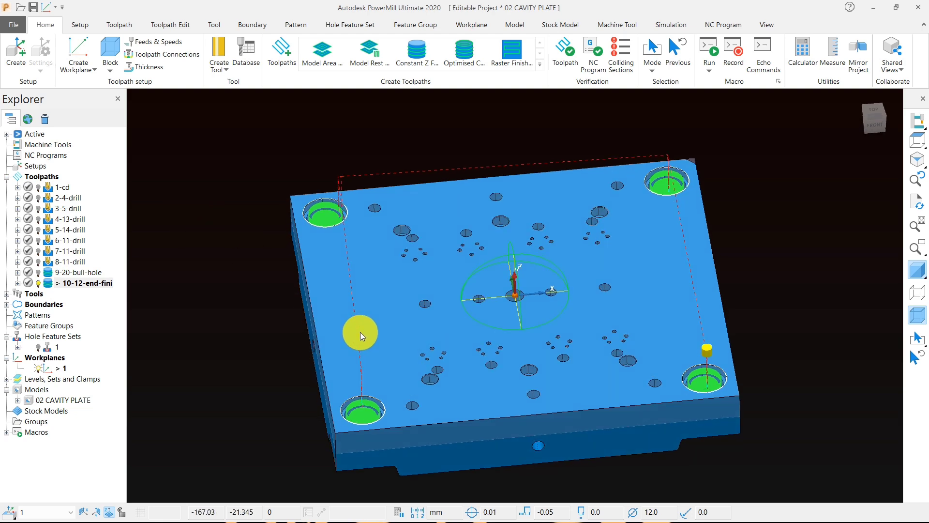
Step: Deactivate the 10-12-end-fini toolpath and examine the corner hole and the neighbouring smaller counterbored holes
{"action": "scroll", "coordinate": [266, 217], "scroll_direction": "up", "scroll_amount": 4}
{"action": "double_click", "coordinate": [48, 286]}
{"action": "middle_click_drag", "start_coordinate": [383, 242], "coordinate": [445, 289]}
{"action": "scroll", "coordinate": [445, 288], "scroll_direction": "down", "scroll_amount": 2}
{"action": "scroll", "coordinate": [341, 204], "scroll_direction": "up", "scroll_amount": 3}
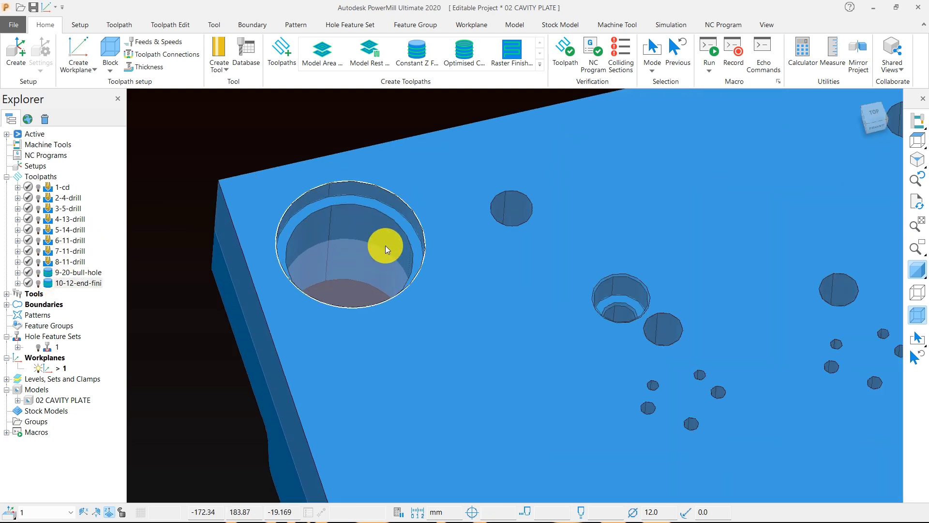
{"action": "scroll", "coordinate": [371, 221], "scroll_direction": "down", "scroll_amount": 3}
{"action": "middle_click_drag", "start_coordinate": [594, 369], "coordinate": [583, 396]}
Step: Create a user-defined boundary from the plate's top face edges, with private use and edit history disabled
{"action": "left_click", "coordinate": [917, 144]}
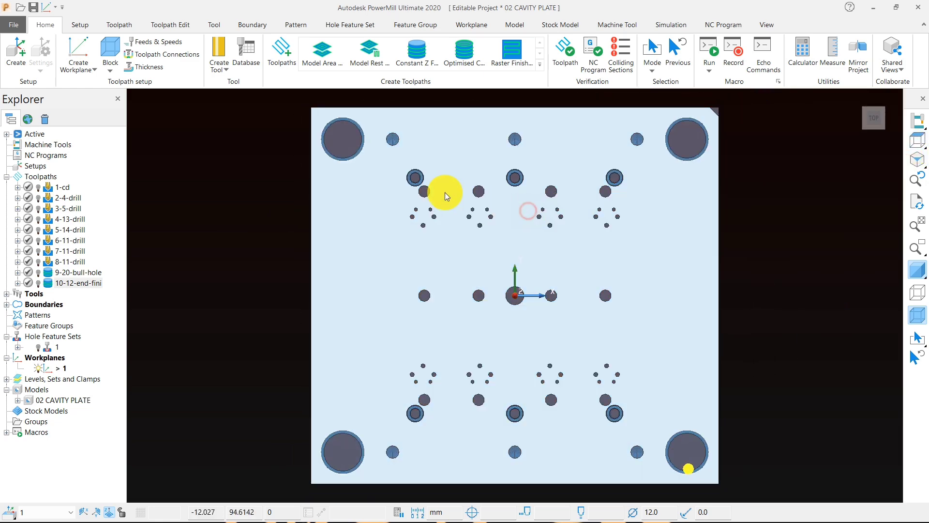
{"action": "right_click", "coordinate": [212, 149]}
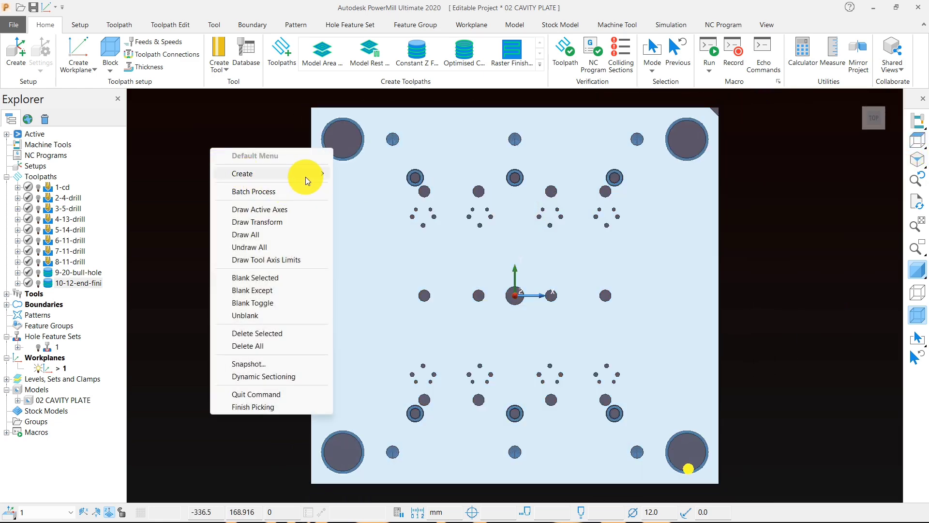
{"action": "mouse_move", "coordinate": [306, 174]}
{"action": "mouse_move", "coordinate": [401, 202]}
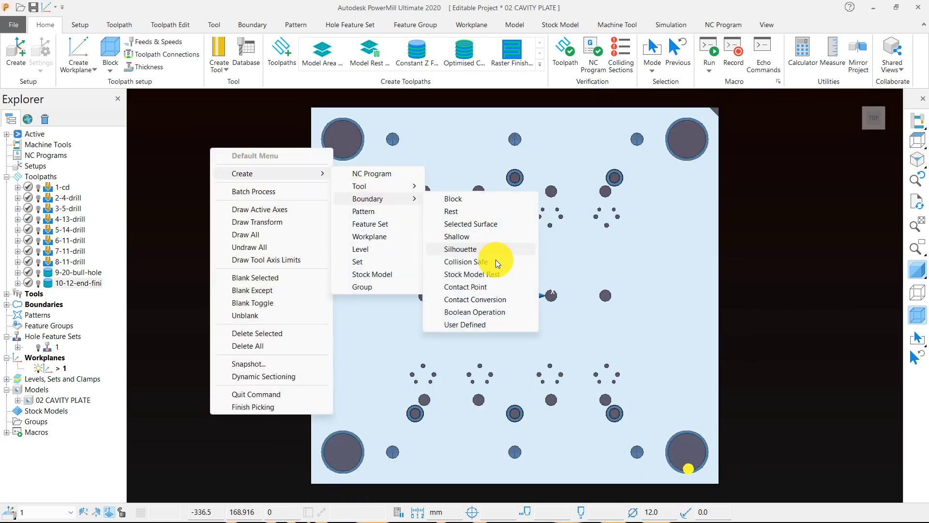
{"action": "left_click", "coordinate": [471, 324]}
{"action": "left_click", "coordinate": [97, 226]}
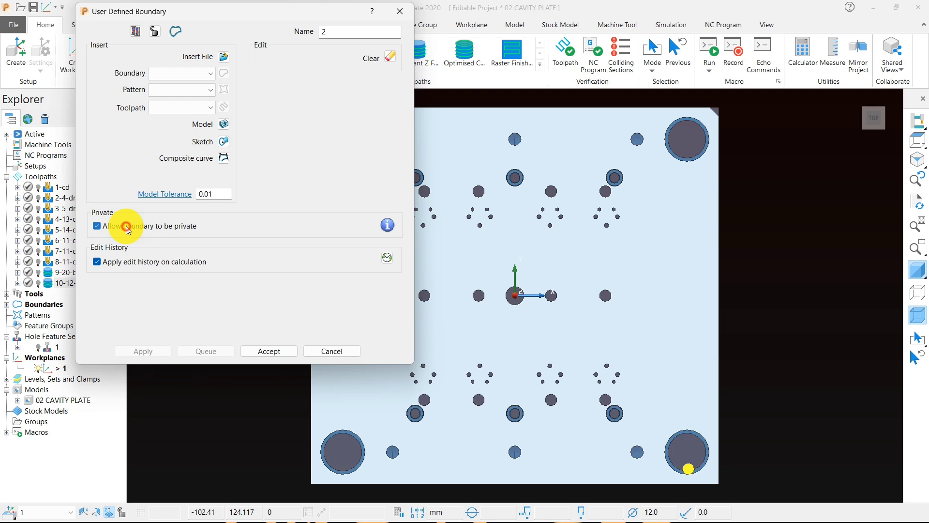
{"action": "left_click", "coordinate": [97, 261]}
{"action": "left_click", "coordinate": [224, 124]}
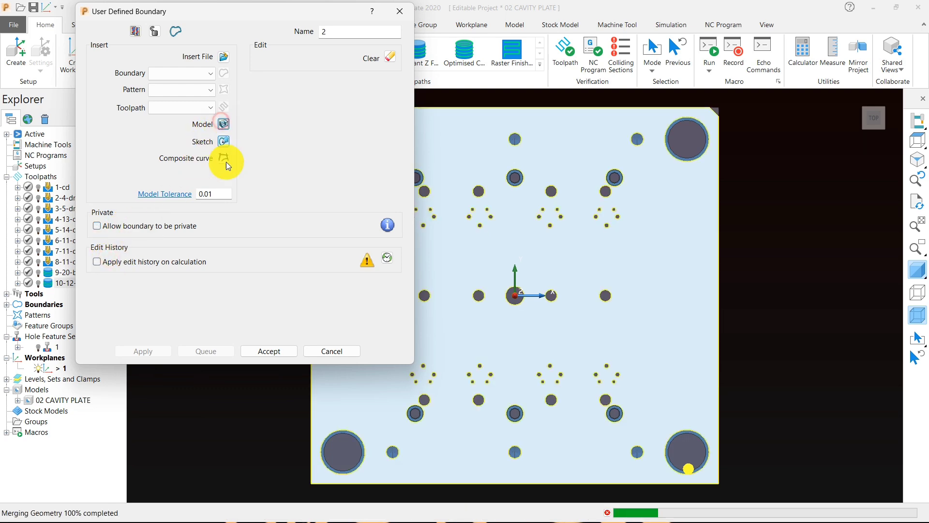
{"action": "left_click", "coordinate": [278, 342]}
{"action": "middle_click_drag", "start_coordinate": [419, 376], "coordinate": [457, 237]}
{"action": "scroll", "coordinate": [457, 236], "scroll_direction": "up", "scroll_amount": 5}
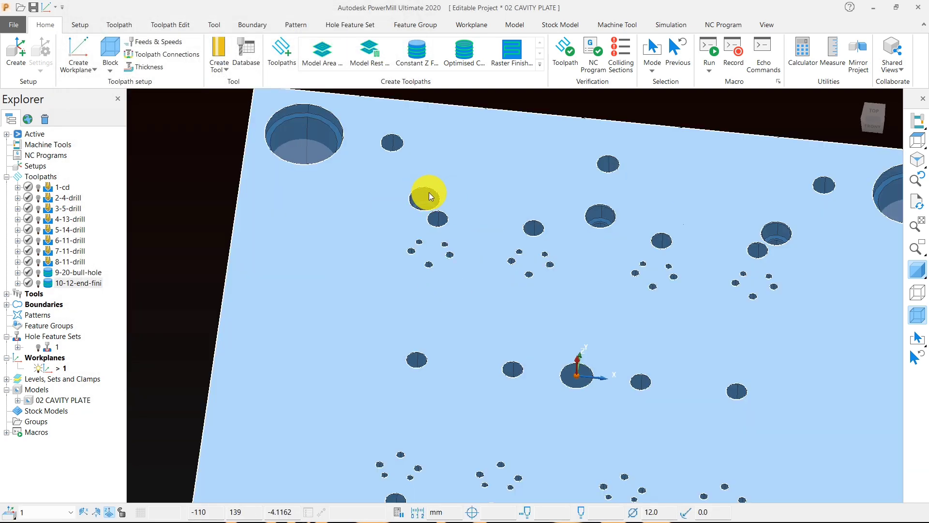
Step: Reactivate the 10-12-end-fini toolpath and start a new Offset Flat Finishing toolpath
{"action": "scroll", "coordinate": [439, 208], "scroll_direction": "down", "scroll_amount": 5}
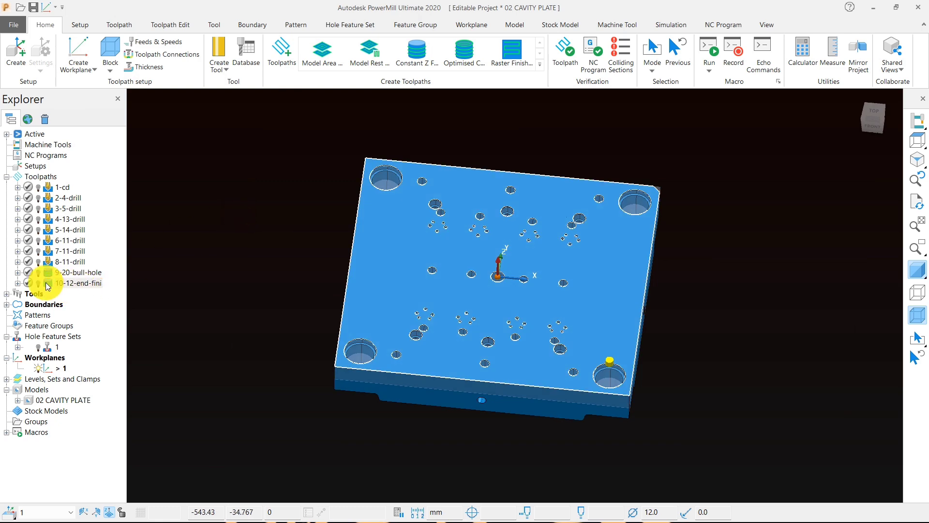
{"action": "double_click", "coordinate": [47, 286]}
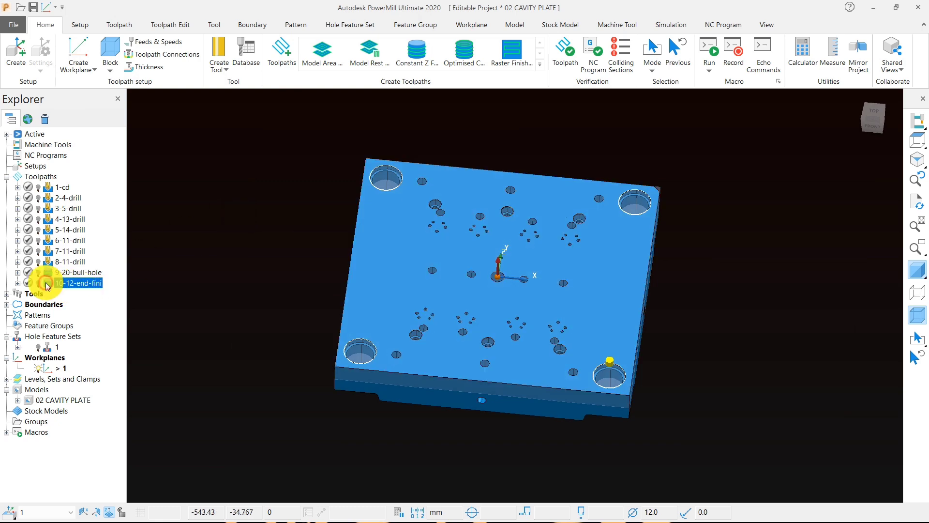
{"action": "left_click", "coordinate": [292, 52]}
{"action": "left_click", "coordinate": [43, 95]}
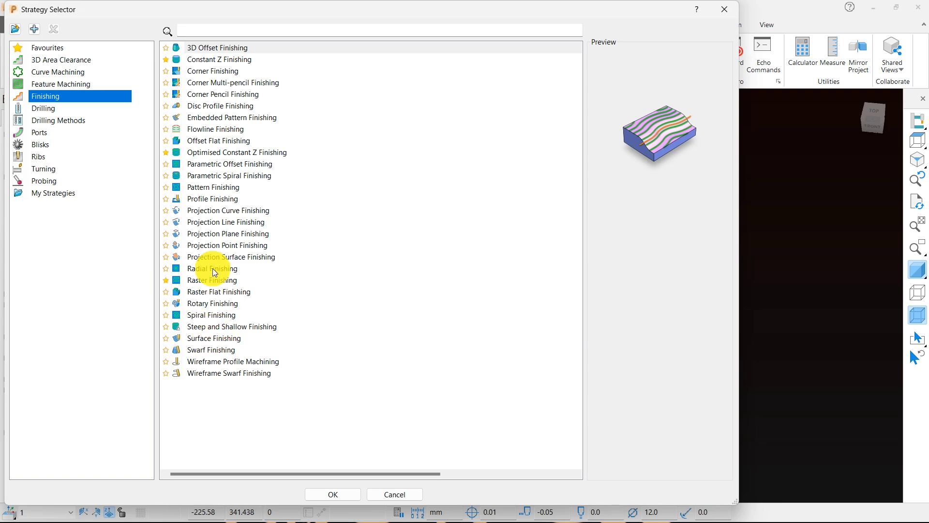
{"action": "left_click", "coordinate": [210, 141]}
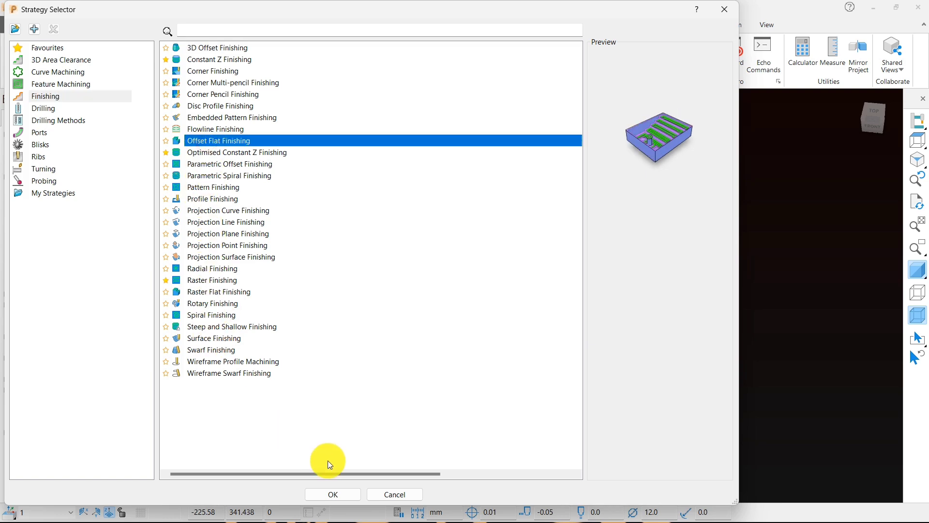
{"action": "left_click", "coordinate": [329, 494]}
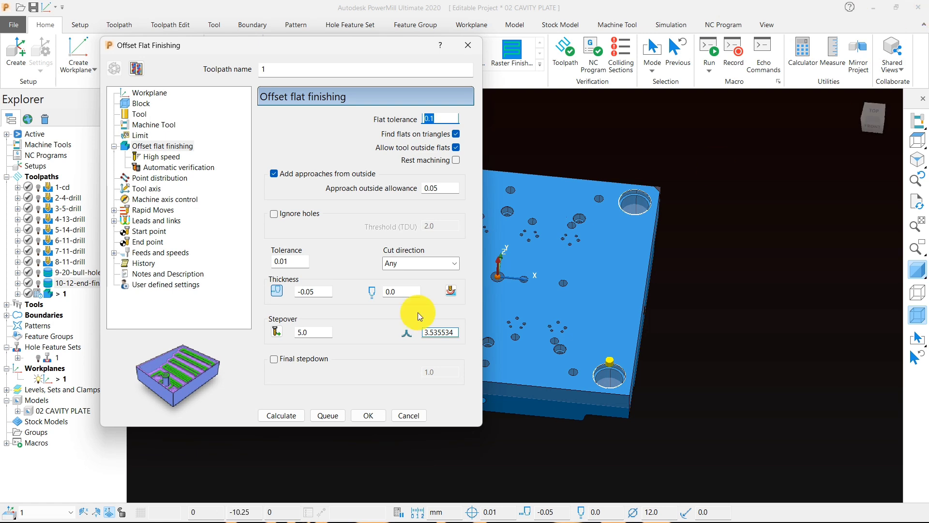
Step: Check the tool and offset flat finishing settings, and calculate the toolpath with the 12-end tool
{"action": "left_click", "coordinate": [140, 113]}
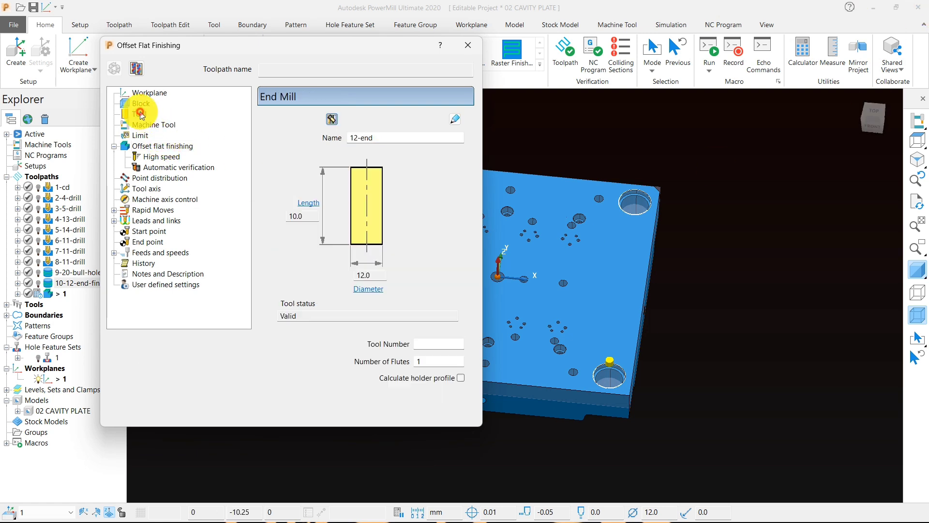
{"action": "left_click", "coordinate": [162, 146]}
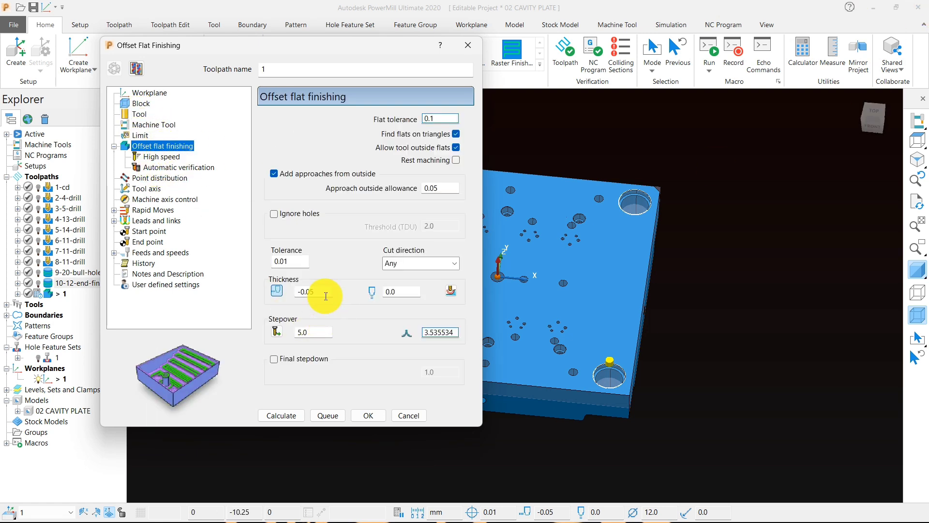
{"action": "left_click", "coordinate": [282, 416]}
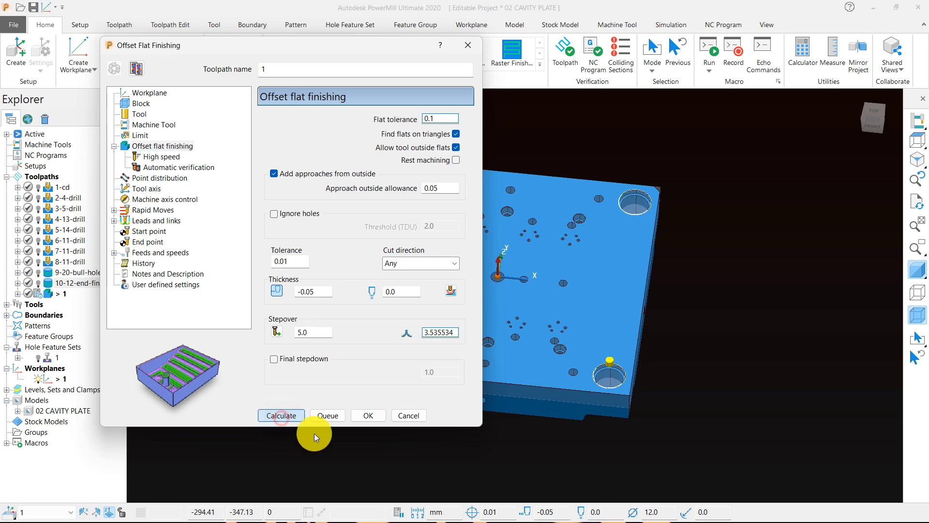
{"action": "left_click", "coordinate": [409, 415]}
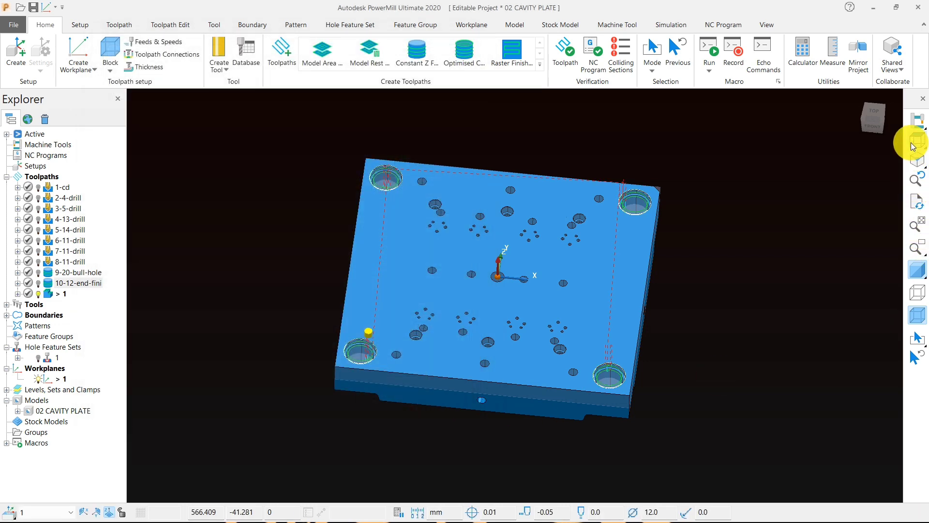
Step: Viewing the unshaded plate from the front, select the flat toolpath's segments at top face level and delete them
{"action": "mouse_move", "coordinate": [915, 141]}
{"action": "left_click", "coordinate": [816, 138]}
{"action": "left_click", "coordinate": [914, 249]}
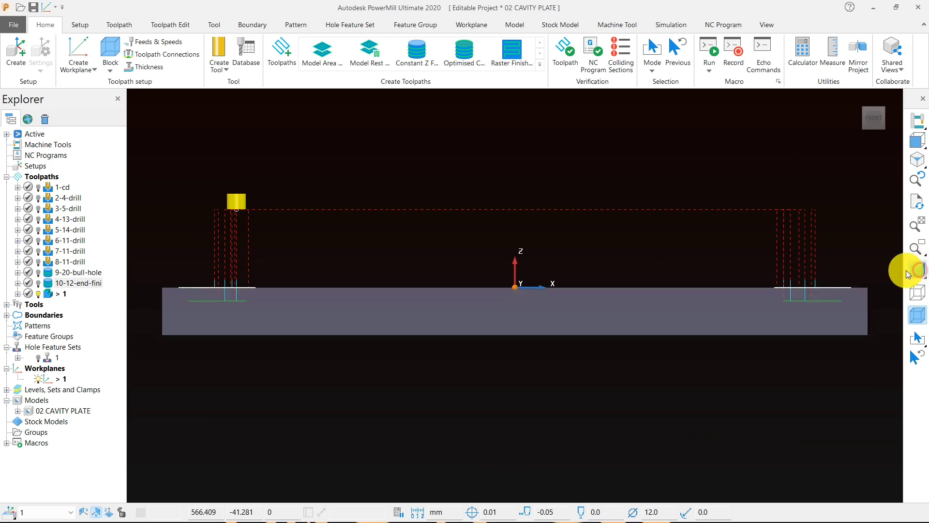
{"action": "left_click_drag", "start_coordinate": [280, 226], "coordinate": [861, 300]}
{"action": "right_click", "coordinate": [764, 300]}
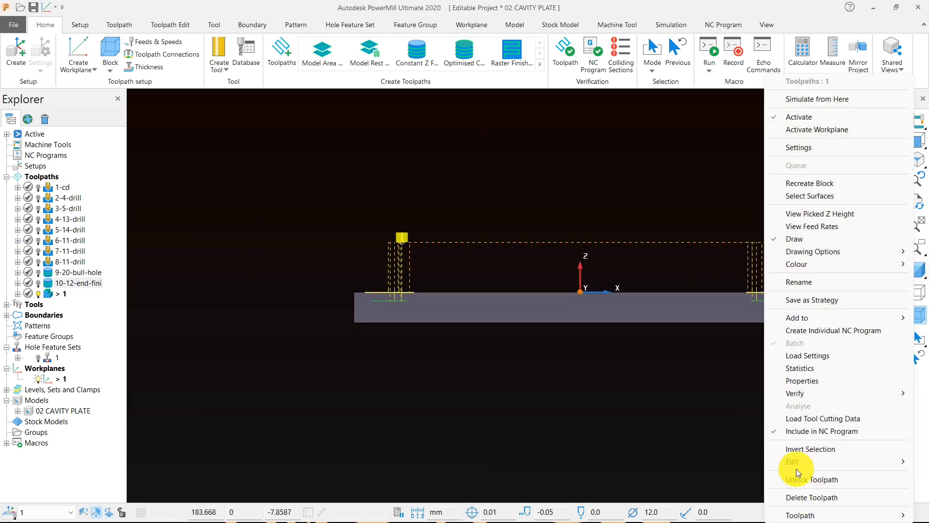
{"action": "mouse_move", "coordinate": [796, 462]}
{"action": "left_click", "coordinate": [726, 461]}
{"action": "middle_click_drag", "start_coordinate": [632, 336], "coordinate": [492, 351]}
Step: Rename the new flat finishing toolpath as 11-12-end-flat
{"action": "left_click", "coordinate": [62, 294]}
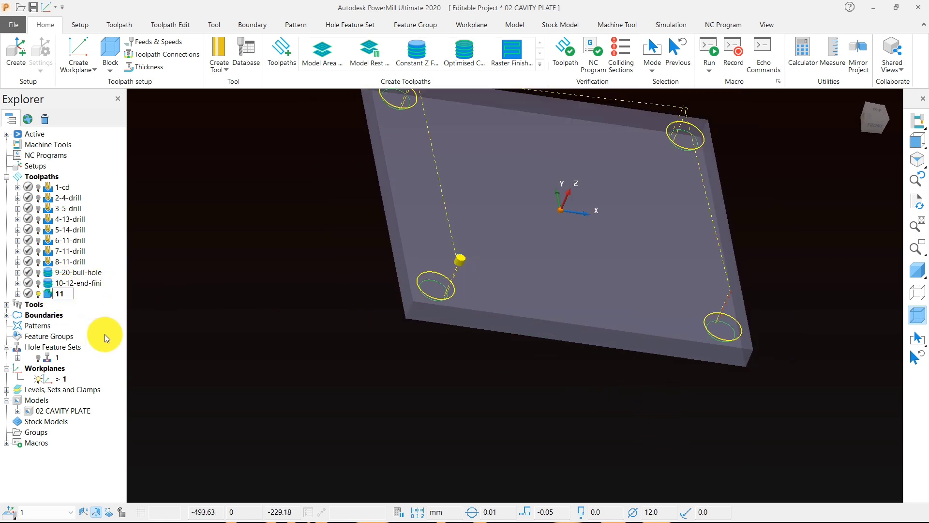
{"action": "type", "text": "-12-end-"}
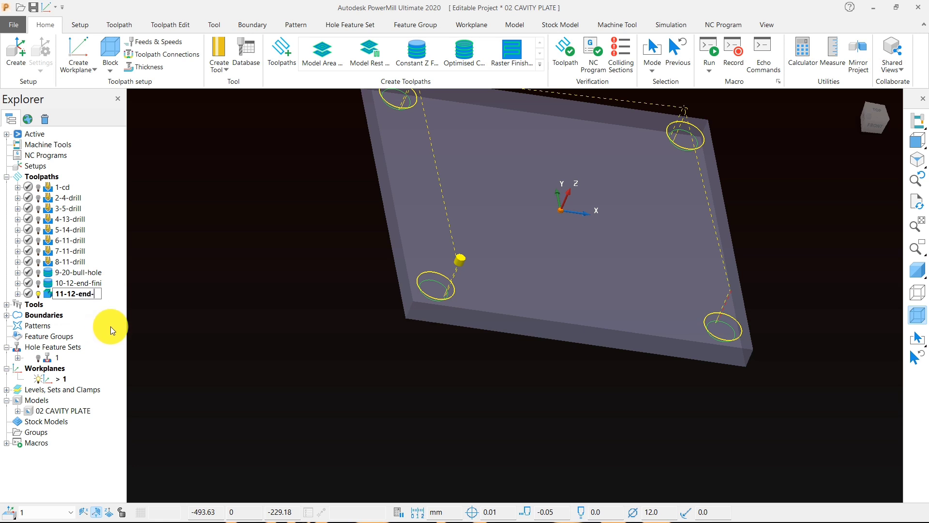
{"action": "type", "text": "flat"}
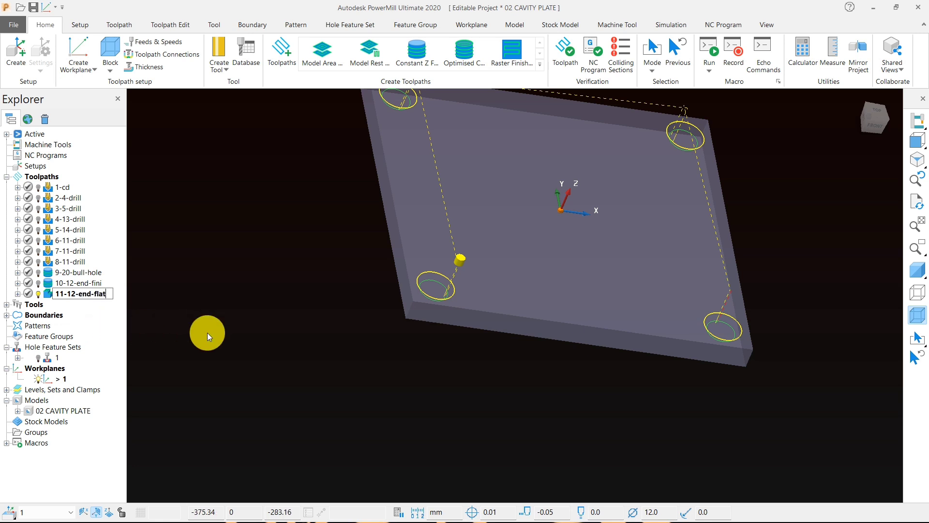
{"action": "key", "text": "Return"}
Step: Shade the model and examine the flat finishing pass against the stepped ledge inside the corner hole
{"action": "left_click", "coordinate": [917, 269]}
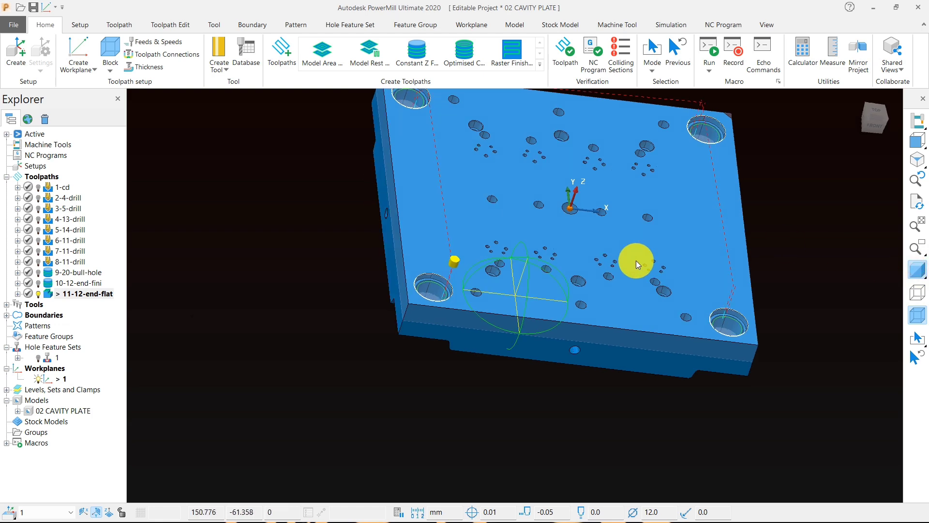
{"action": "scroll", "coordinate": [443, 250], "scroll_direction": "up", "scroll_amount": 5}
{"action": "scroll", "coordinate": [466, 256], "scroll_direction": "down", "scroll_amount": 3}
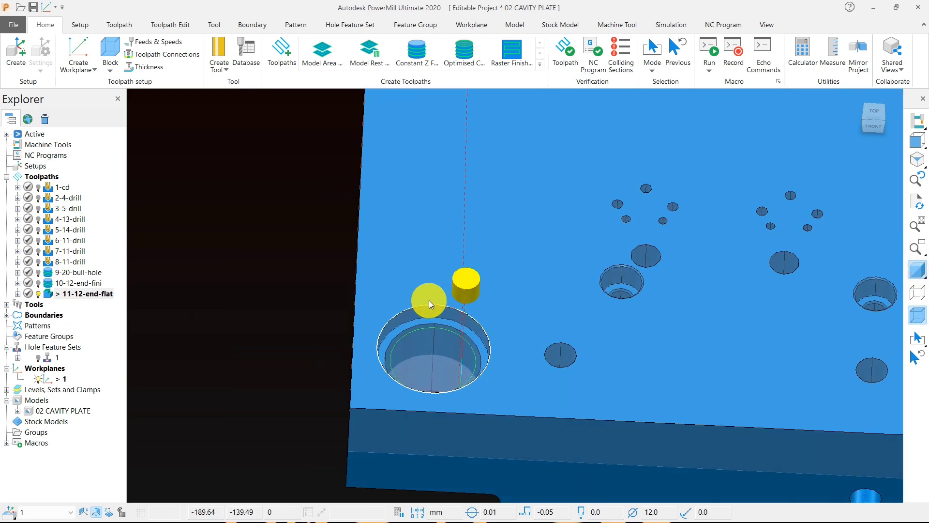
{"action": "scroll", "coordinate": [456, 336], "scroll_direction": "up", "scroll_amount": 6}
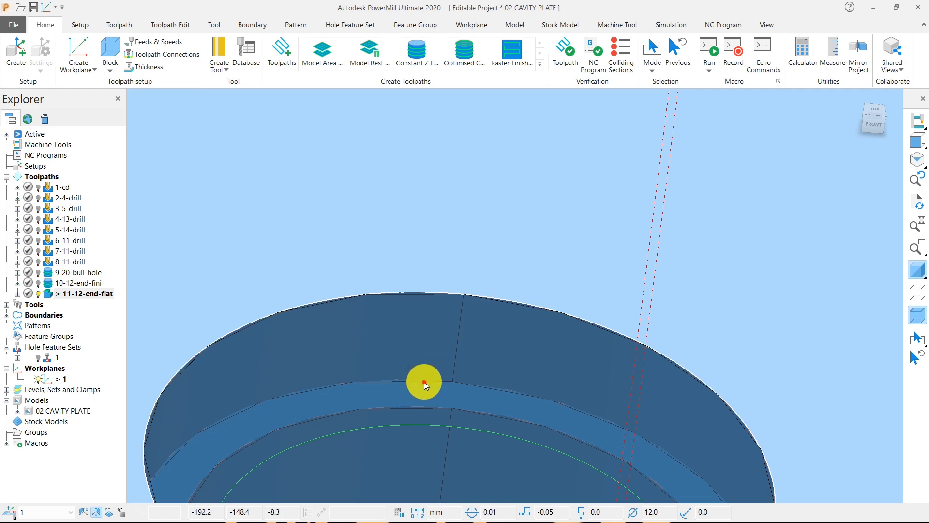
{"action": "scroll", "coordinate": [467, 318], "scroll_direction": "down", "scroll_amount": 10}
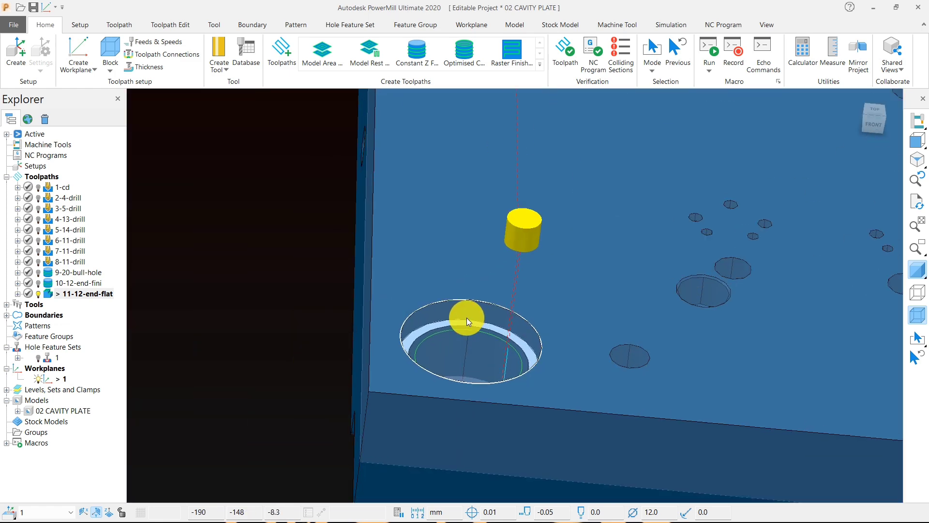
{"action": "scroll", "coordinate": [533, 294], "scroll_direction": "up", "scroll_amount": 10}
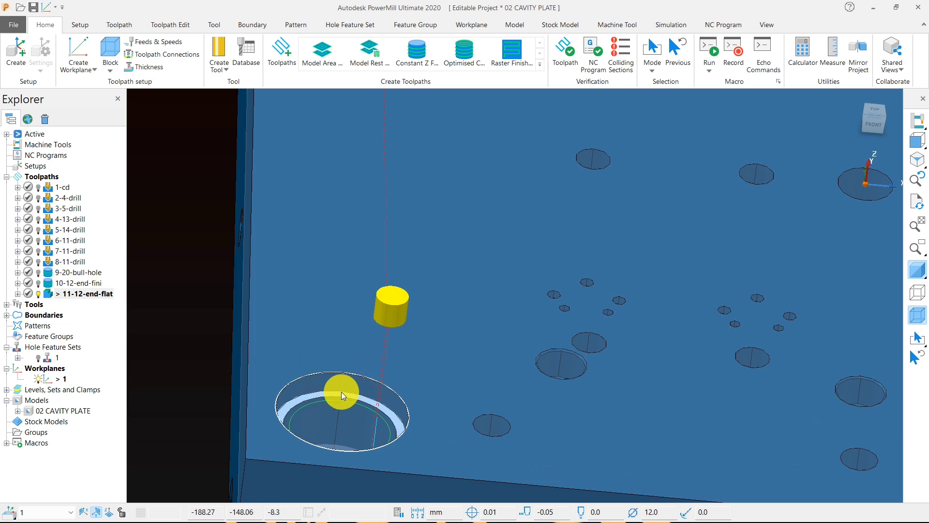
{"action": "scroll", "coordinate": [341, 391], "scroll_direction": "up", "scroll_amount": 8}
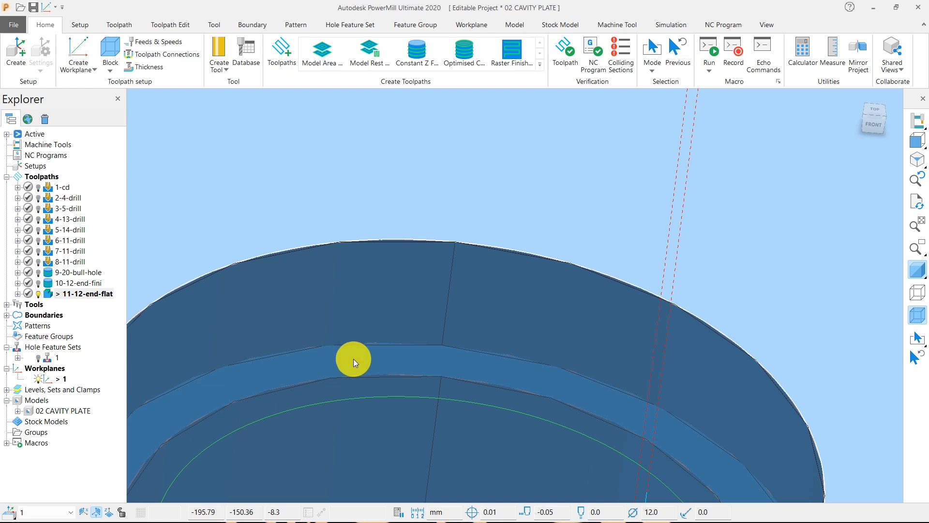
{"action": "scroll", "coordinate": [353, 358], "scroll_direction": "down", "scroll_amount": 10}
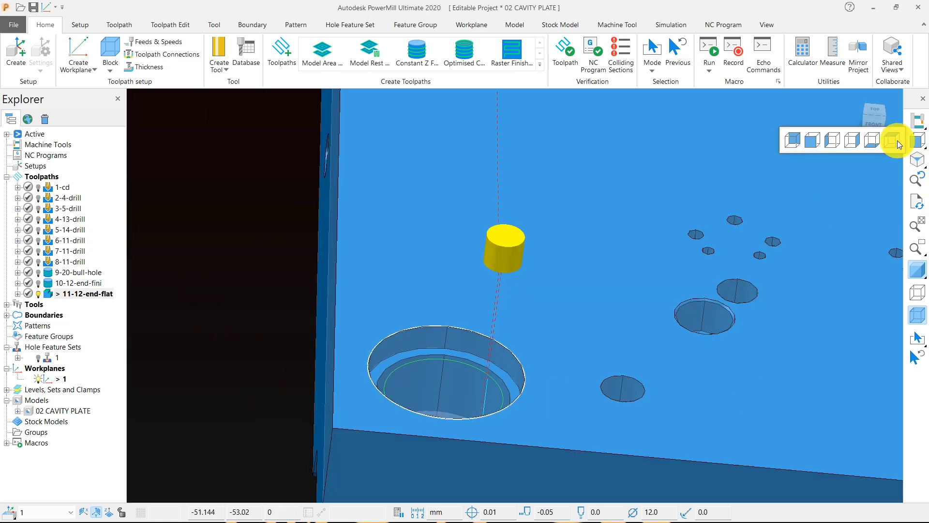
Step: Create another user-defined boundary from the plate's top face edges, with private use disabled
{"action": "left_click", "coordinate": [898, 141]}
{"action": "middle_click_drag", "start_coordinate": [415, 396], "coordinate": [407, 278]}
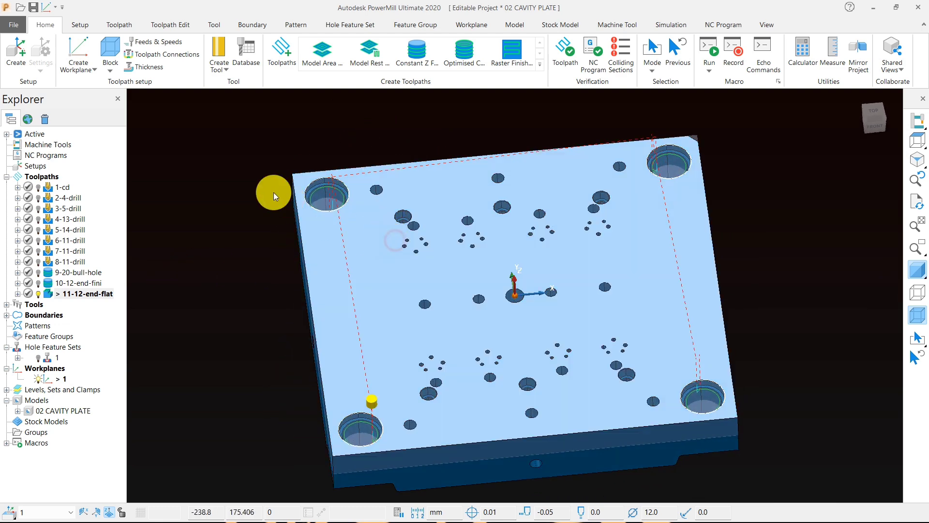
{"action": "right_click", "coordinate": [224, 174]}
{"action": "mouse_move", "coordinate": [326, 199]}
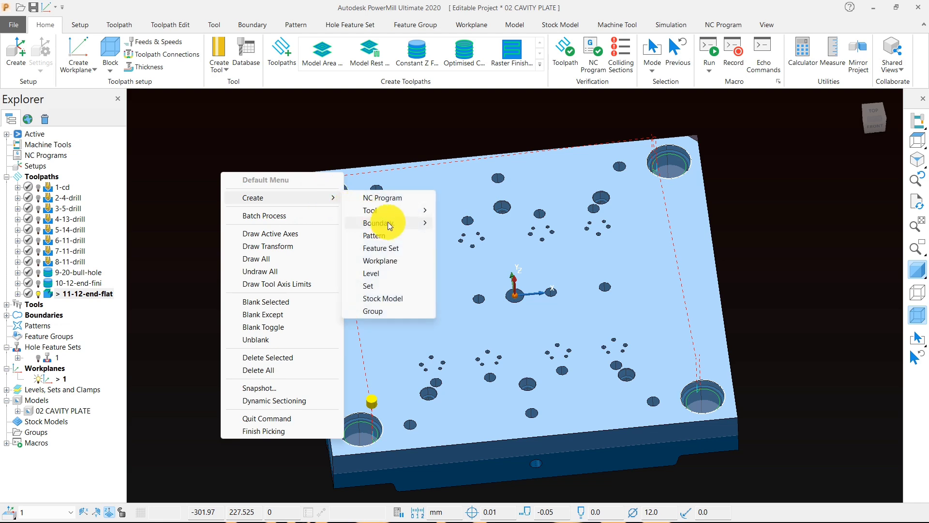
{"action": "mouse_move", "coordinate": [408, 226]}
{"action": "left_click", "coordinate": [488, 349]}
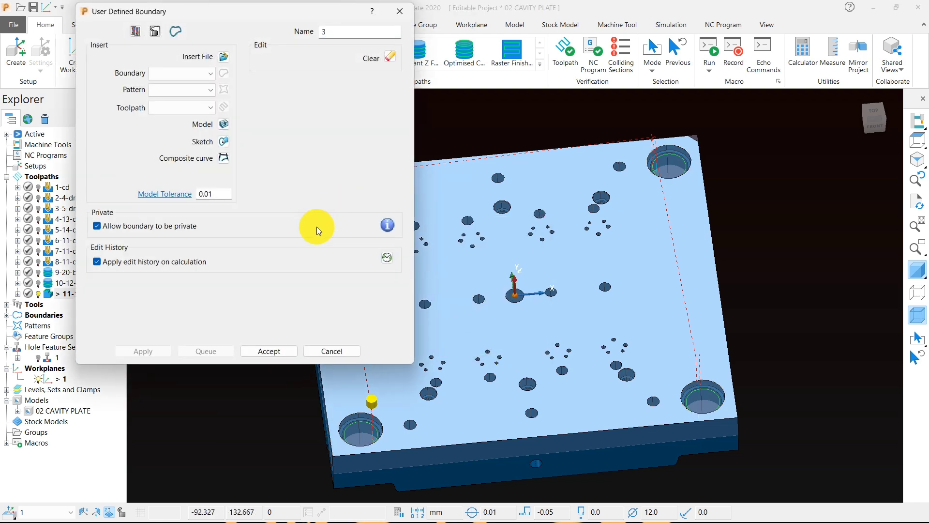
{"action": "left_click", "coordinate": [224, 124]}
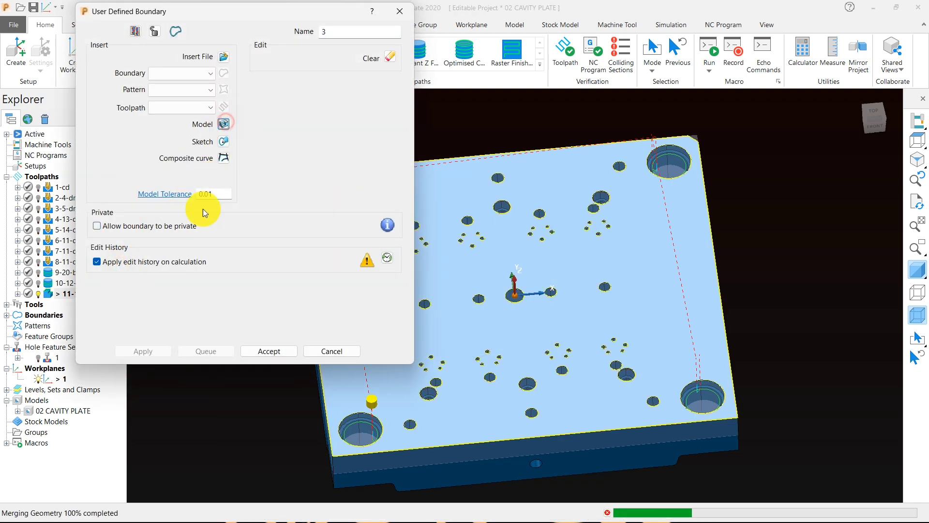
{"action": "left_click", "coordinate": [269, 351]}
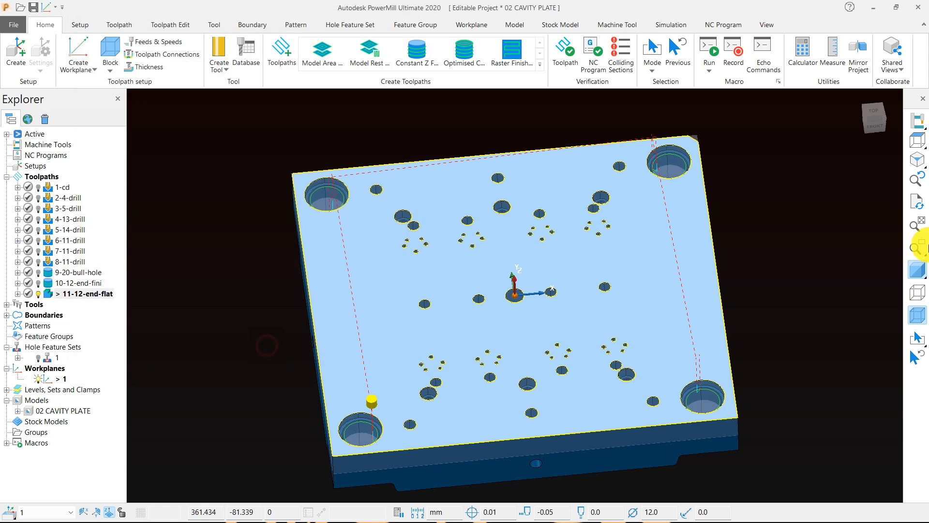
Step: Deactivate the 11-12-end-flat toolpath and reduce the boundary to the six counterbored-hole loops, deleting all its other segments
{"action": "left_click", "coordinate": [917, 140]}
{"action": "left_click", "coordinate": [917, 269]}
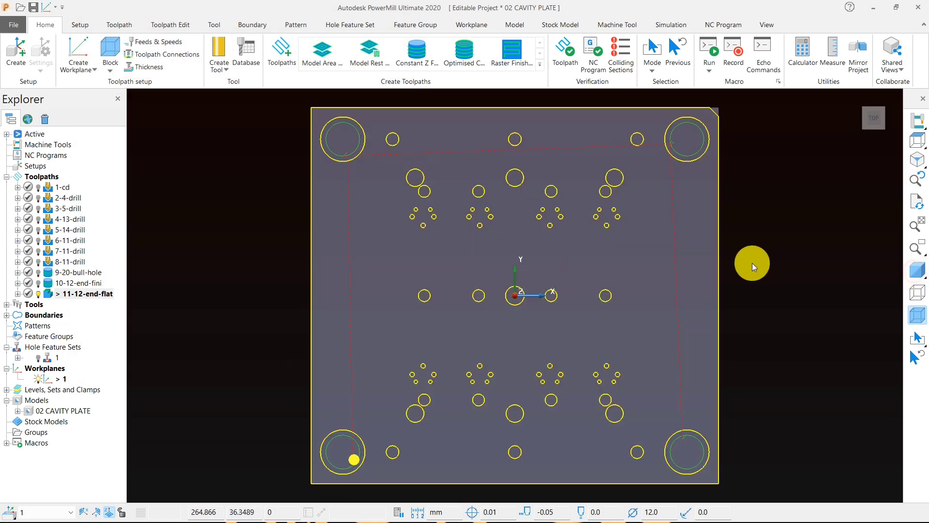
{"action": "double_click", "coordinate": [48, 294]}
{"action": "scroll", "coordinate": [341, 229], "scroll_direction": "down", "scroll_amount": 3}
{"action": "scroll", "coordinate": [469, 220], "scroll_direction": "up", "scroll_amount": 3}
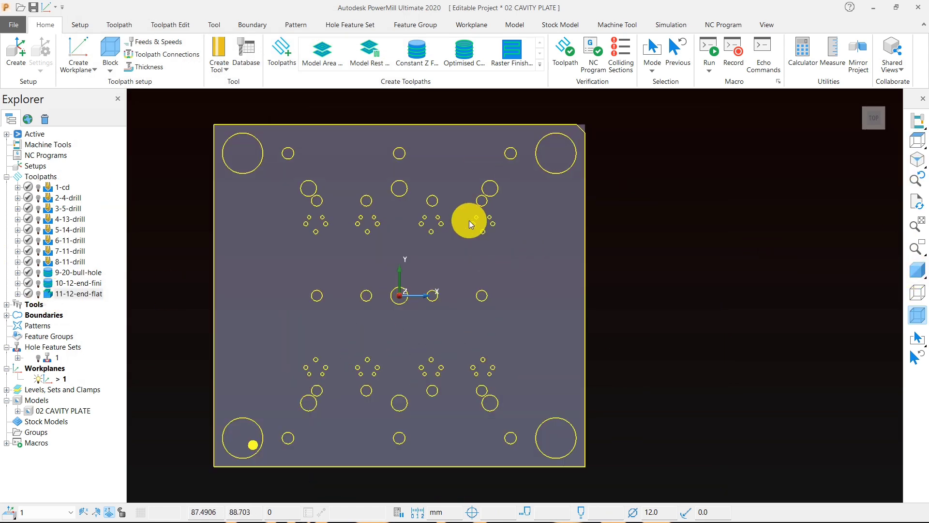
{"action": "left_click_drag", "start_coordinate": [405, 196], "coordinate": [503, 202]}
{"action": "left_click_drag", "start_coordinate": [315, 406], "coordinate": [492, 404]}
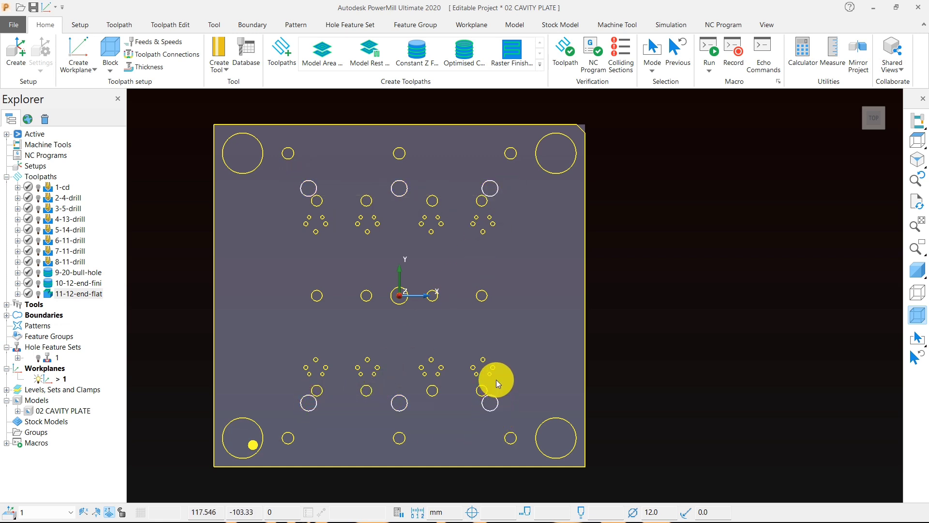
{"action": "key", "text": "ctrl+k"}
Step: Start a Constant Z finishing toolpath for the six counterbored holes with a new 8 mm diameter end mill named 8-end
{"action": "scroll", "coordinate": [426, 355], "scroll_direction": "up", "scroll_amount": 3}
{"action": "middle_click_drag", "start_coordinate": [420, 332], "coordinate": [440, 290]}
{"action": "left_click", "coordinate": [915, 271]}
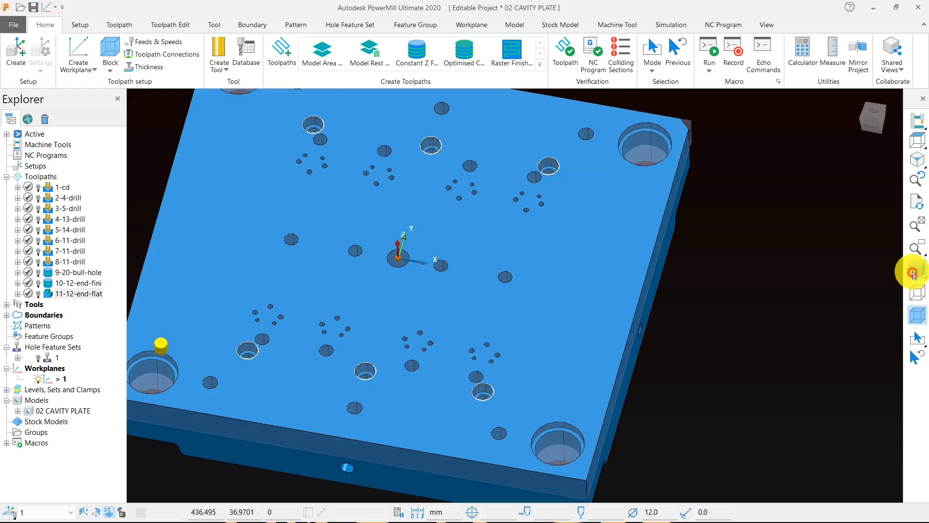
{"action": "mouse_move", "coordinate": [394, 325]}
{"action": "middle_mouse_down"}
{"action": "mouse_move", "coordinate": [414, 351]}
{"action": "mouse_move", "coordinate": [451, 359]}
{"action": "middle_mouse_up"}
{"action": "scroll", "coordinate": [566, 321], "scroll_direction": "down", "scroll_amount": 3}
{"action": "left_click", "coordinate": [414, 59]}
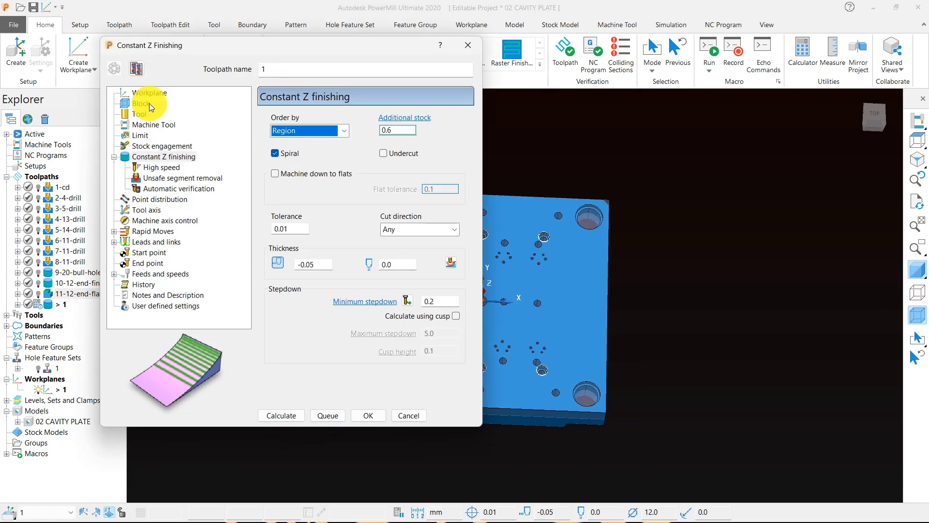
{"action": "left_click", "coordinate": [150, 115]}
{"action": "left_click", "coordinate": [310, 125]}
{"action": "left_click", "coordinate": [296, 142]}
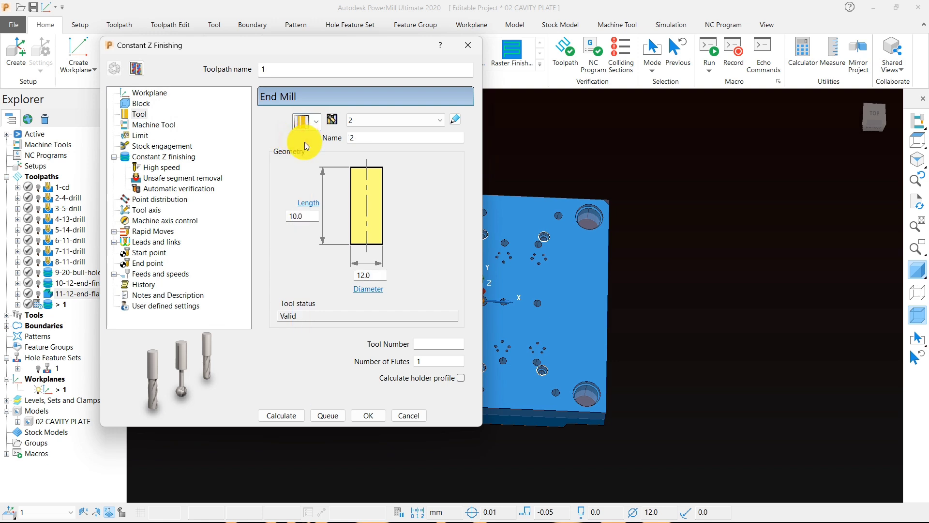
{"action": "left_click", "coordinate": [312, 126]}
{"action": "left_click", "coordinate": [301, 122]}
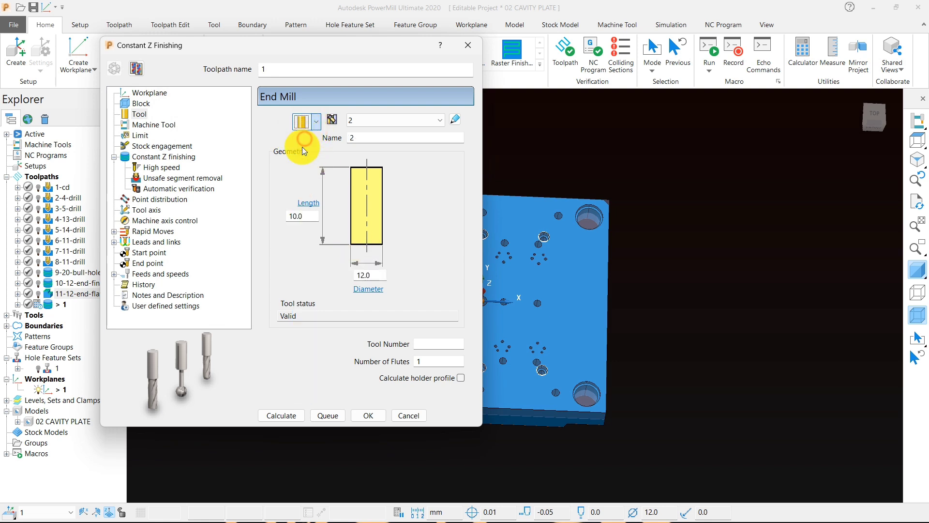
{"action": "left_click", "coordinate": [366, 275]}
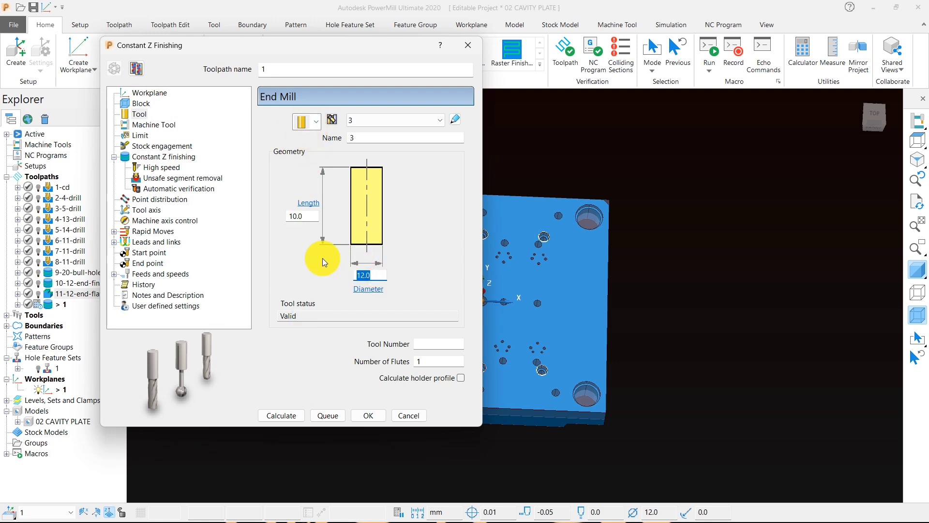
{"action": "left_click", "coordinate": [363, 139]}
{"action": "type", "text": "8"}
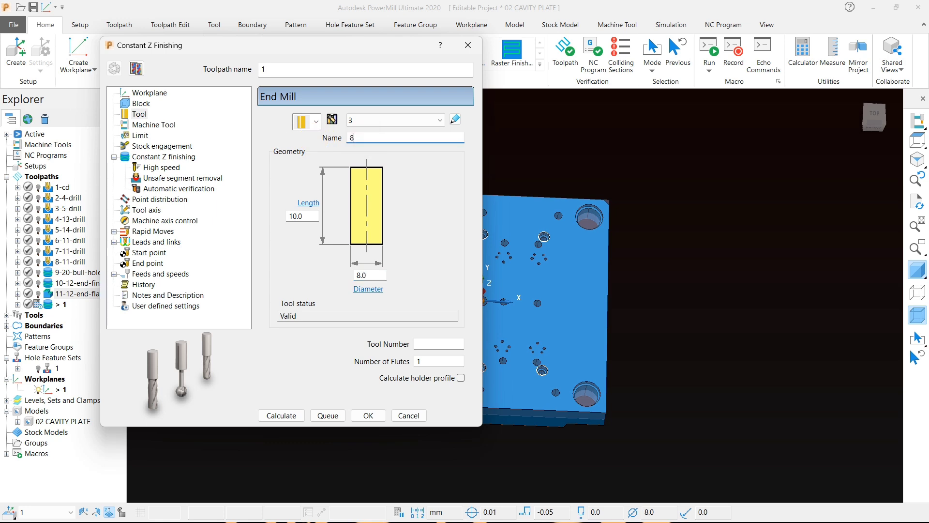
{"action": "type", "text": "-end"}
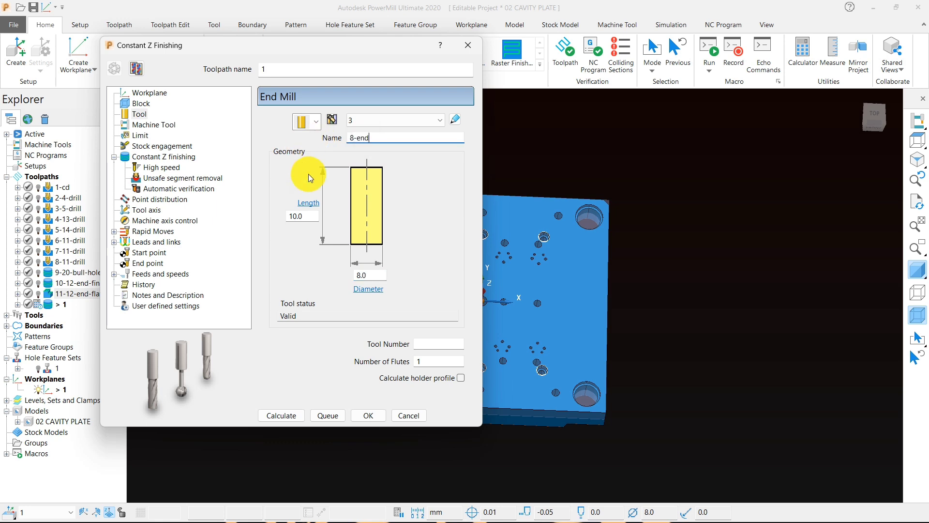
Step: Set the finishing thickness to -0.1 and the minimum stepdown to 0.16, then calculate the Constant Z toolpath
{"action": "left_click", "coordinate": [168, 158]}
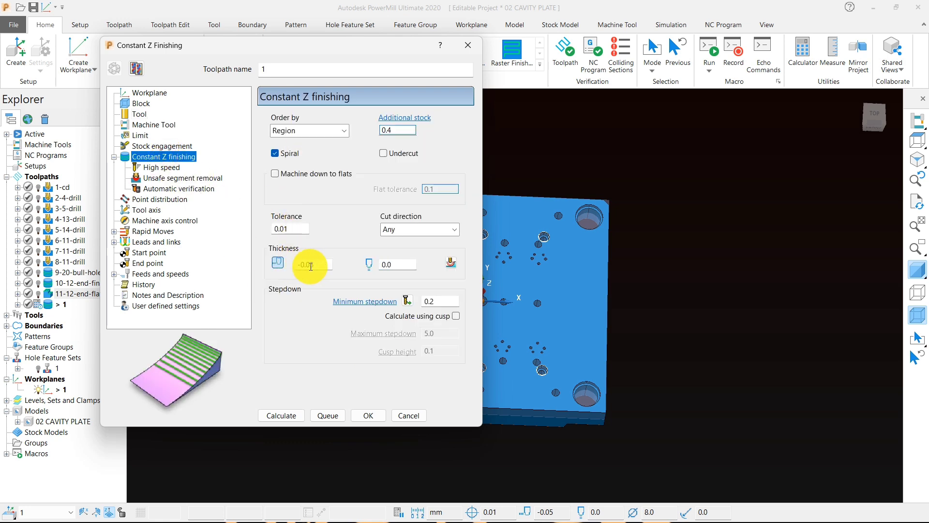
{"action": "left_click_drag", "start_coordinate": [329, 264], "coordinate": [294, 264]}
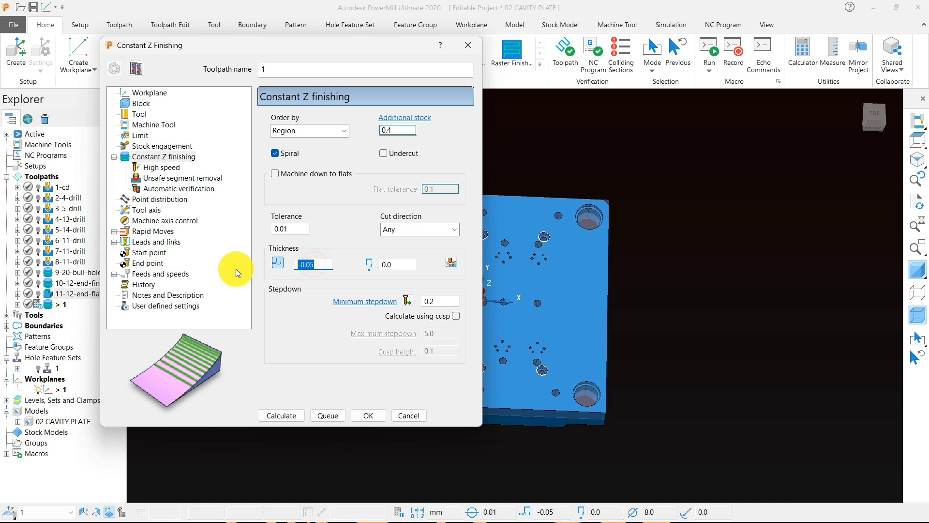
{"action": "type", "text": "-"}
{"action": "type", "text": "0.1"}
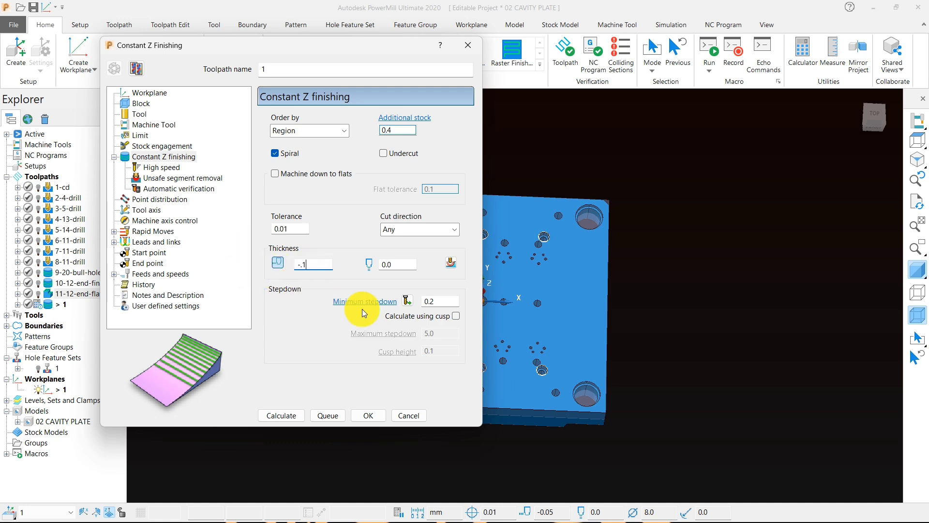
{"action": "left_click_drag", "start_coordinate": [445, 301], "coordinate": [406, 302]}
{"action": "type", "text": ".1"}
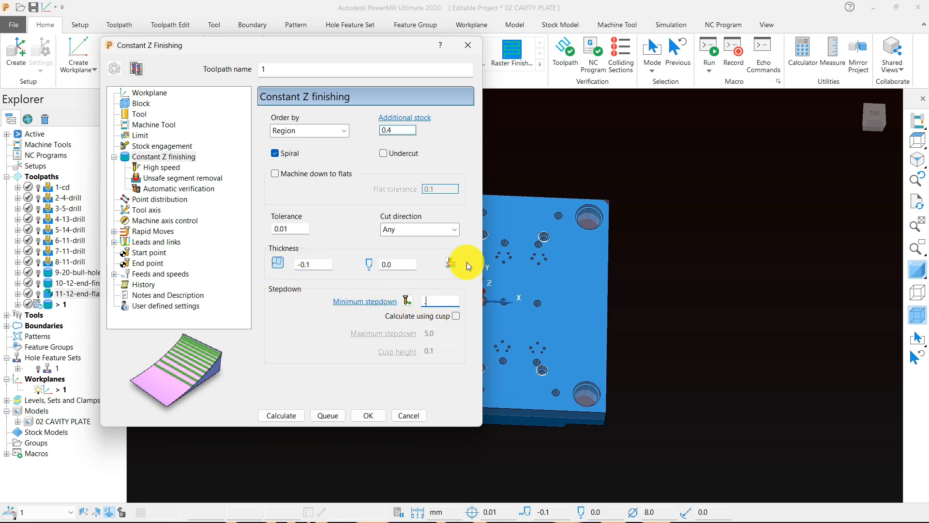
{"action": "type", "text": "6"}
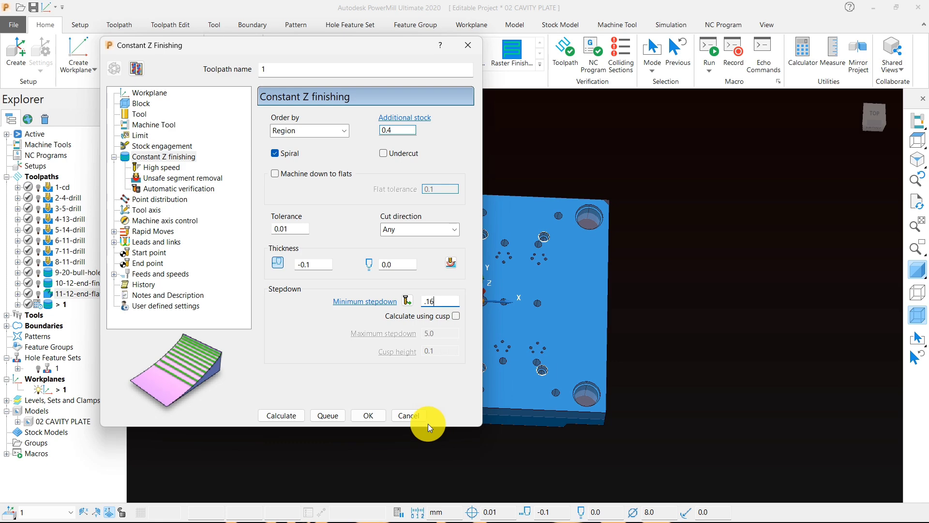
{"action": "left_click", "coordinate": [304, 420]}
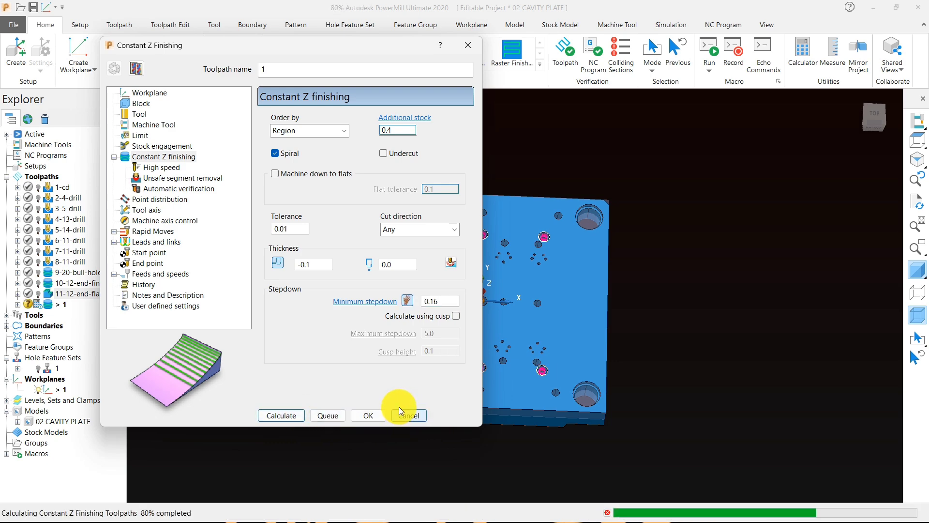
{"action": "left_click", "coordinate": [401, 415]}
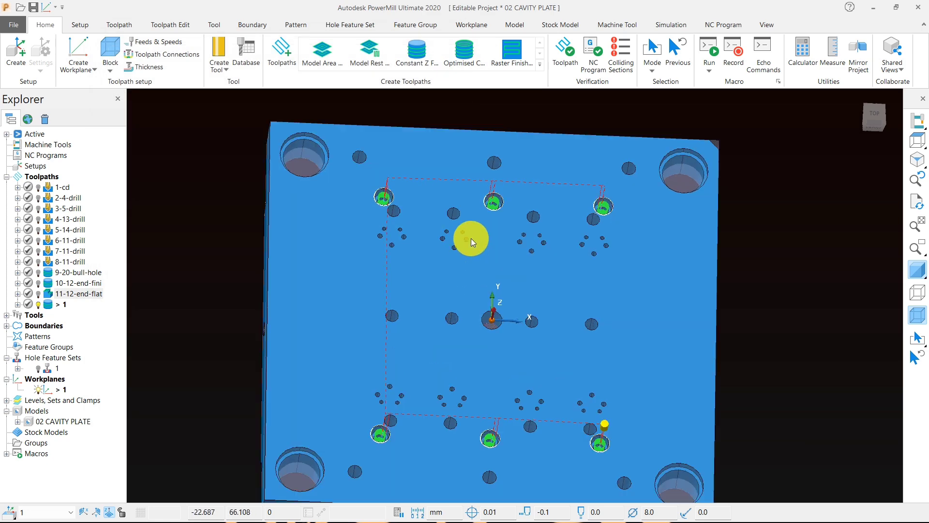
Step: Rename the new Constant Z finishing toolpath as 12-8-end-counter
{"action": "scroll", "coordinate": [471, 238], "scroll_direction": "up", "scroll_amount": 5}
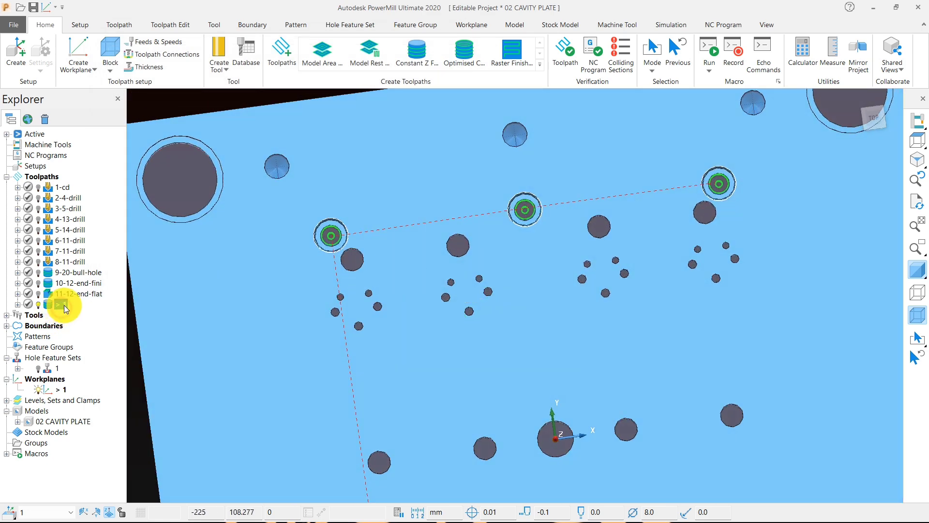
{"action": "left_click", "coordinate": [64, 306]}
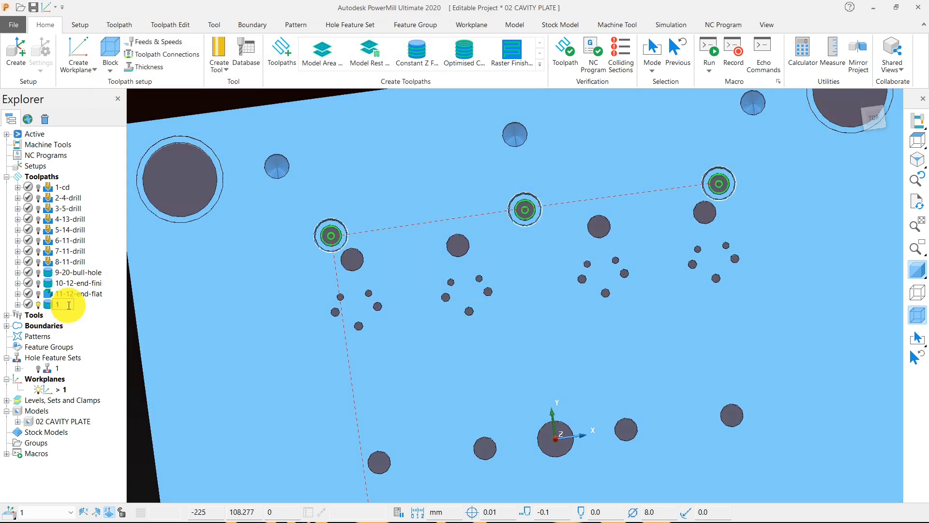
{"action": "type", "text": "12-8"}
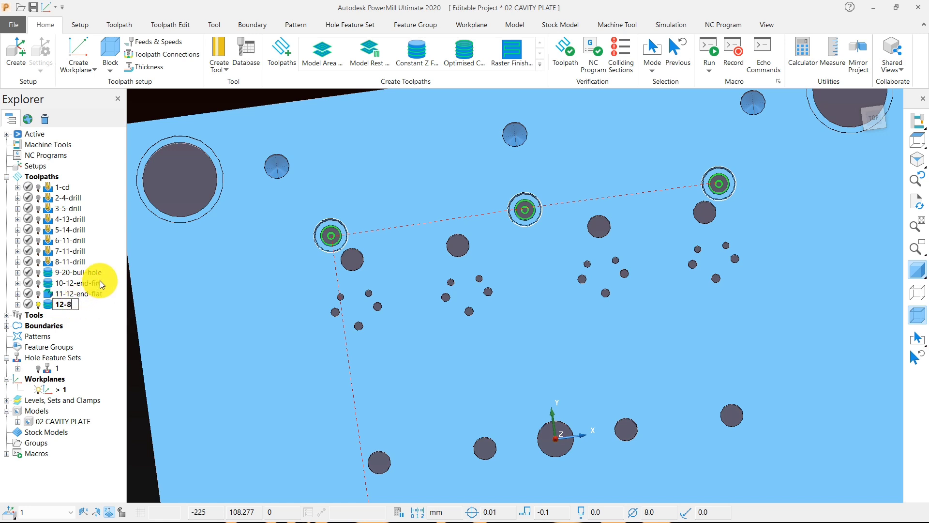
{"action": "type", "text": "-end-co"}
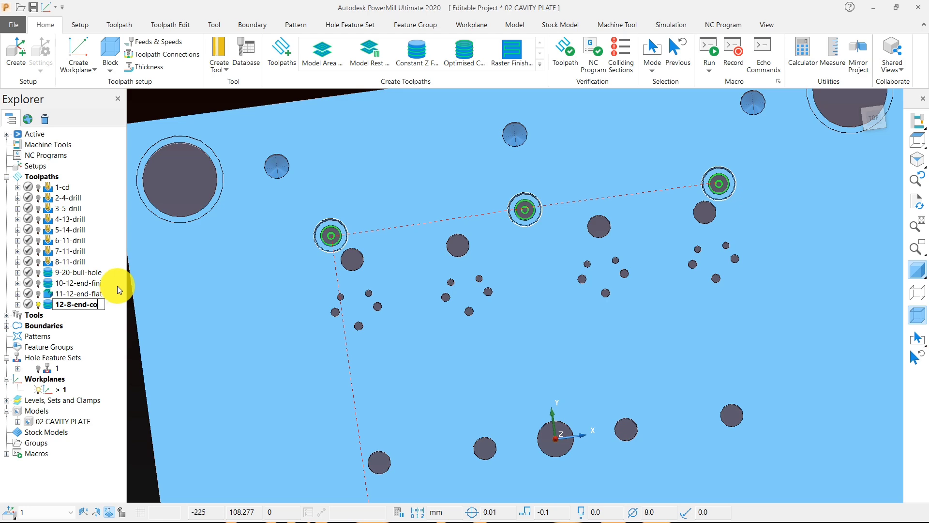
{"action": "type", "text": "unter"}
{"action": "key", "text": "Return"}
{"action": "scroll", "coordinate": [323, 312], "scroll_direction": "down", "scroll_amount": 3}
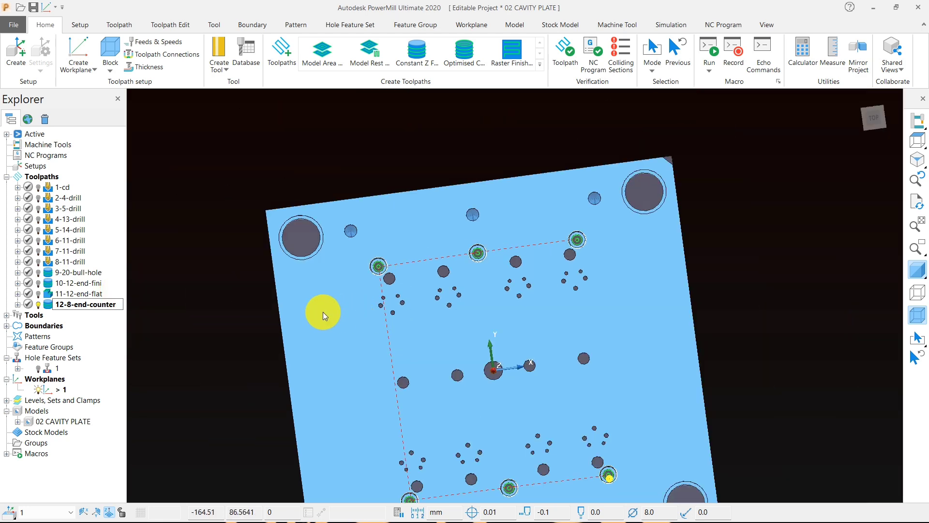
Step: Apply a 4000 rpm spindle speed, 1000 mm/min cutting feed and 300 mm/min plunging feed to the 12-8-end-counter toolpath
{"action": "left_click", "coordinate": [160, 42]}
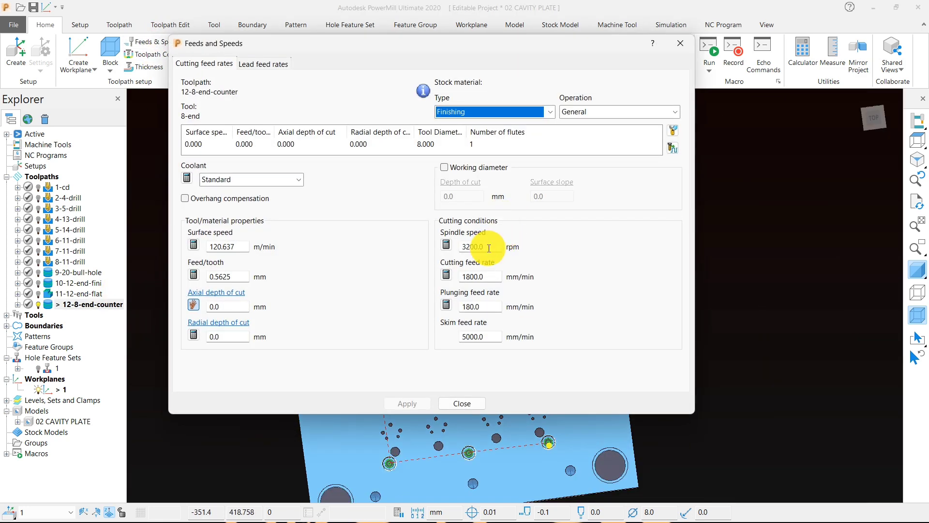
{"action": "left_click_drag", "start_coordinate": [489, 248], "coordinate": [419, 258]}
{"action": "type", "text": "40"}
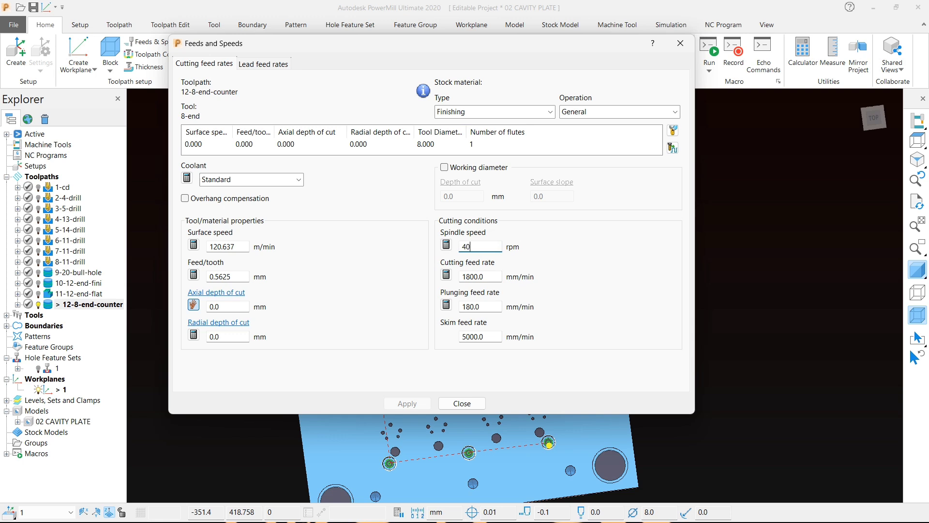
{"action": "type", "text": "00"}
{"action": "left_click_drag", "start_coordinate": [504, 284], "coordinate": [437, 279]}
{"action": "type", "text": "1"}
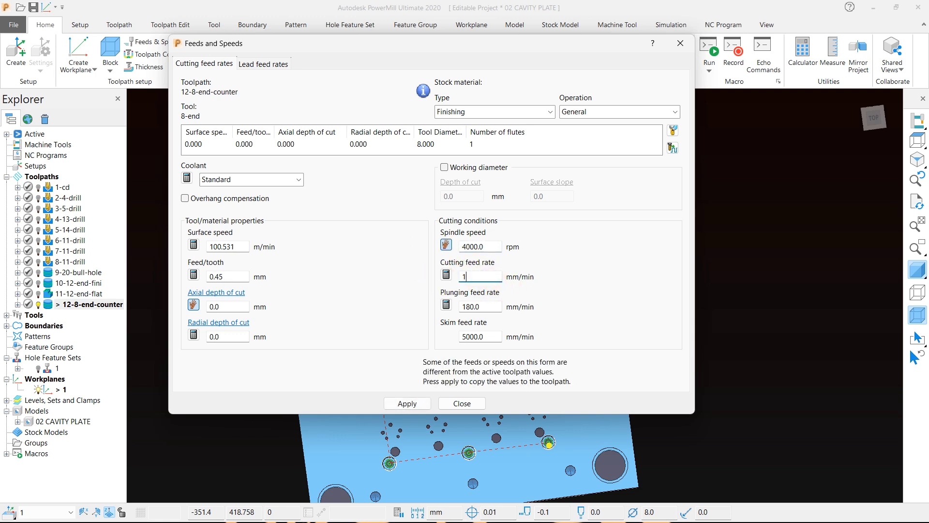
{"action": "type", "text": "000"}
{"action": "left_click_drag", "start_coordinate": [479, 306], "coordinate": [415, 306]}
{"action": "type", "text": "3"}
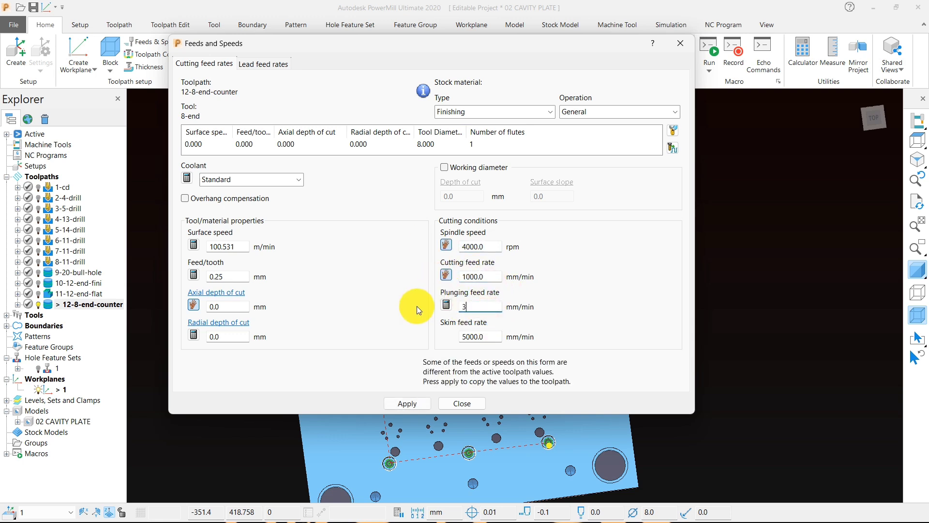
{"action": "type", "text": "00"}
{"action": "left_click", "coordinate": [411, 404]}
{"action": "left_click", "coordinate": [465, 403]}
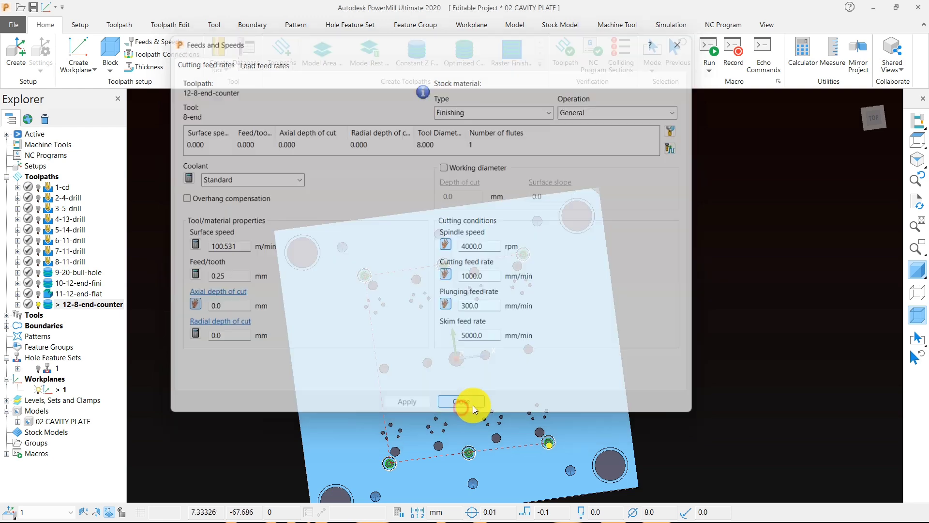
Step: Viewing the plate from the front, select the toolpath segments in the narrow holes below the counterbores and delete them
{"action": "middle_click_drag", "start_coordinate": [498, 342], "coordinate": [497, 267]}
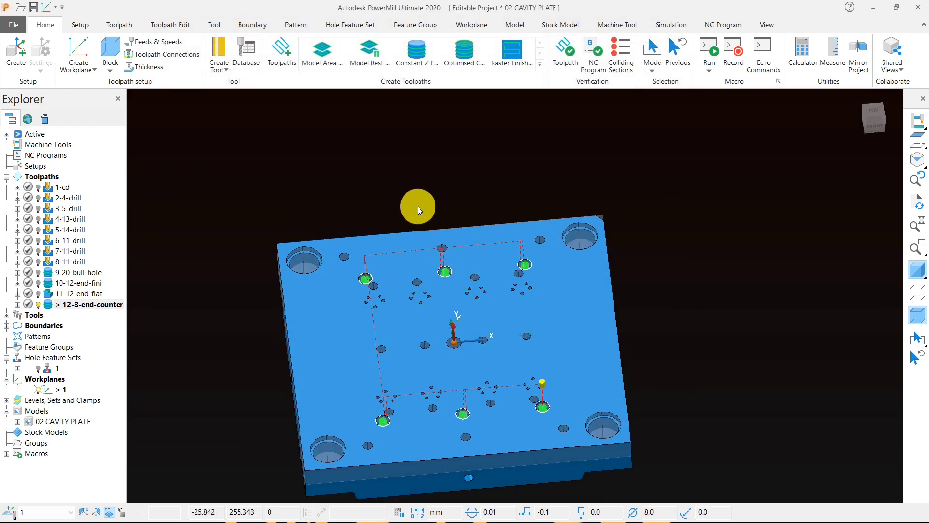
{"action": "mouse_move", "coordinate": [916, 139]}
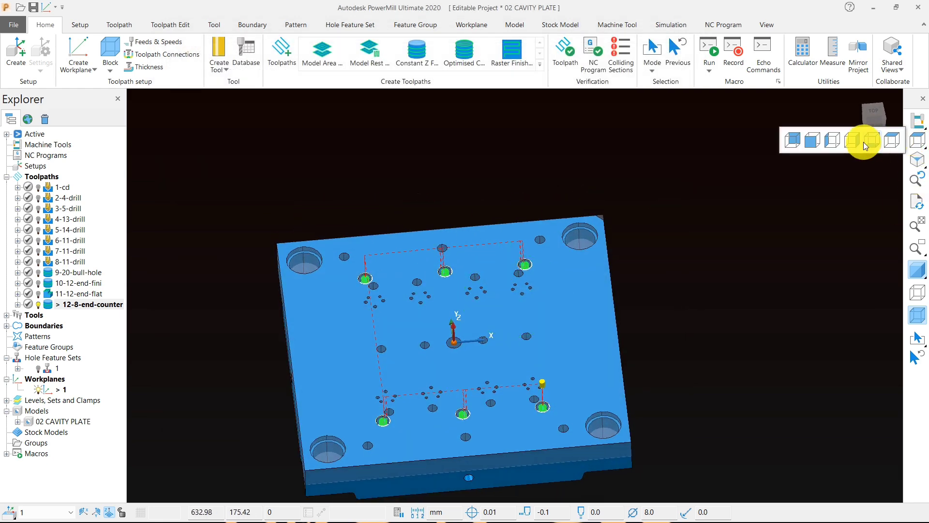
{"action": "left_click", "coordinate": [830, 141]}
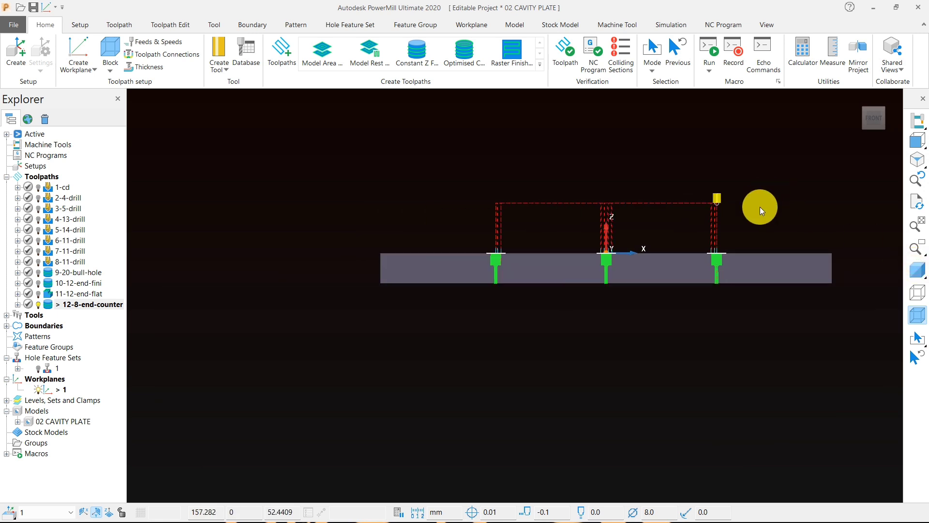
{"action": "scroll", "coordinate": [716, 269], "scroll_direction": "up", "scroll_amount": 4}
{"action": "scroll", "coordinate": [717, 269], "scroll_direction": "up", "scroll_amount": 1}
{"action": "left_click_drag", "start_coordinate": [836, 360], "coordinate": [141, 257]}
{"action": "scroll", "coordinate": [172, 254], "scroll_direction": "up", "scroll_amount": 4}
{"action": "middle_click_drag", "start_coordinate": [167, 258], "coordinate": [359, 231], "text": "shift"}
{"action": "scroll", "coordinate": [356, 234], "scroll_direction": "down", "scroll_amount": 1}
{"action": "scroll", "coordinate": [344, 248], "scroll_direction": "up", "scroll_amount": 4}
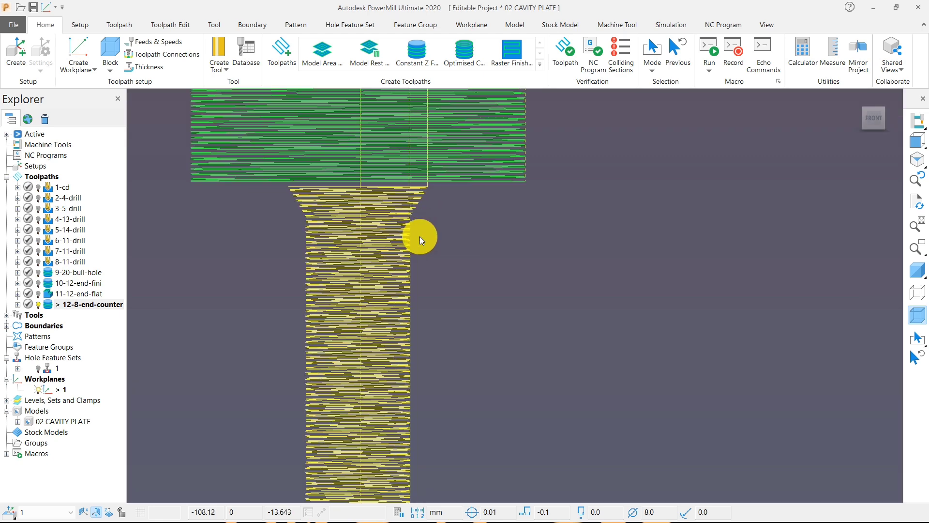
{"action": "scroll", "coordinate": [404, 225], "scroll_direction": "up", "scroll_amount": 3}
{"action": "scroll", "coordinate": [353, 186], "scroll_direction": "down", "scroll_amount": 3}
{"action": "right_click", "coordinate": [343, 194]}
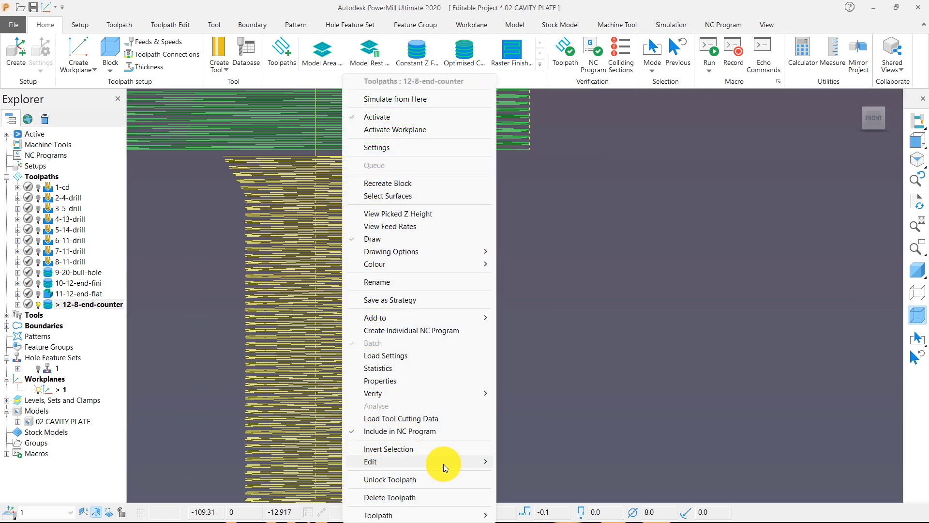
{"action": "mouse_move", "coordinate": [470, 463]}
{"action": "left_click", "coordinate": [501, 460]}
Step: Check the trimmed toolpath at an angle and return to the shaded top view of the plate
{"action": "scroll", "coordinate": [410, 335], "scroll_direction": "down", "scroll_amount": 6}
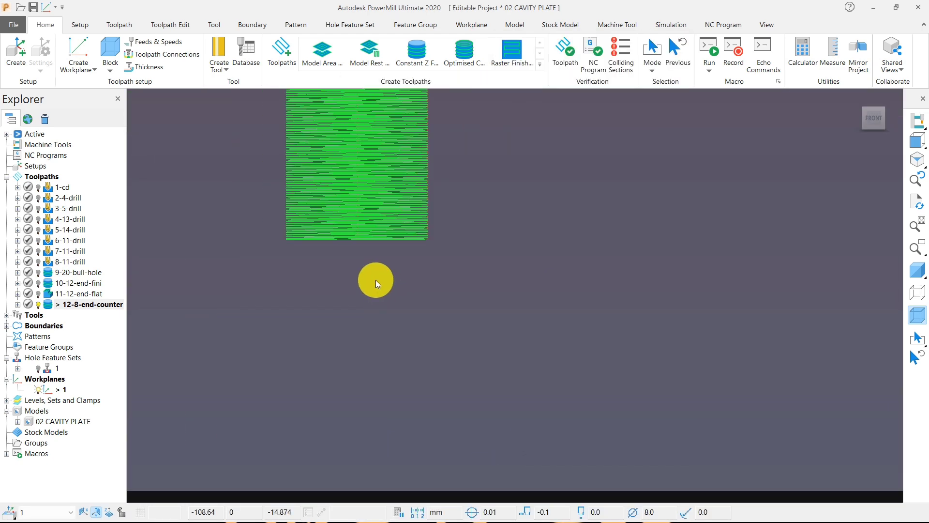
{"action": "middle_click_drag", "start_coordinate": [430, 224], "coordinate": [389, 335]}
{"action": "scroll", "coordinate": [380, 336], "scroll_direction": "down", "scroll_amount": 3}
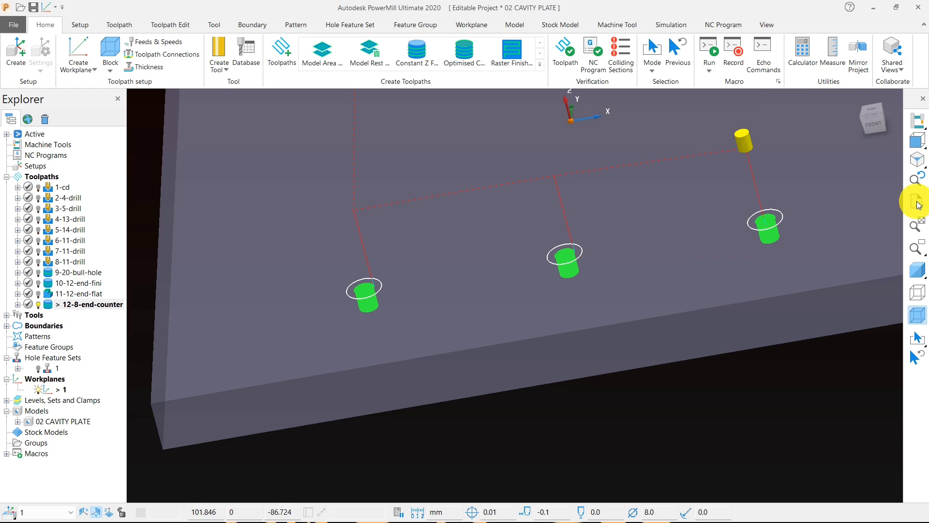
{"action": "left_click", "coordinate": [914, 143]}
{"action": "left_click", "coordinate": [917, 267]}
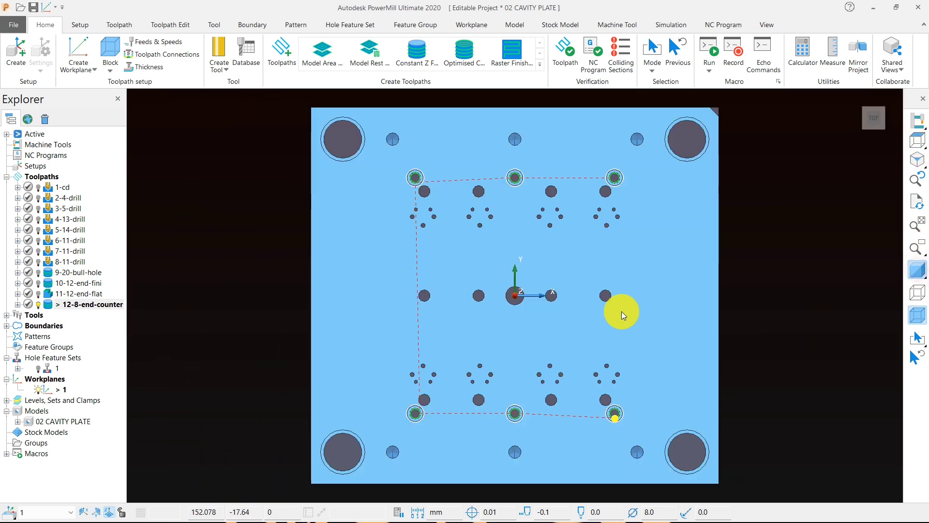
Step: Examine the trimmed 12-8-end-counter toolpath in the counterbored holes, up close and across the whole plate
{"action": "mouse_move", "coordinate": [621, 312]}
{"action": "middle_mouse_down"}
{"action": "mouse_move", "coordinate": [608, 219]}
{"action": "mouse_move", "coordinate": [512, 193]}
{"action": "middle_mouse_up"}
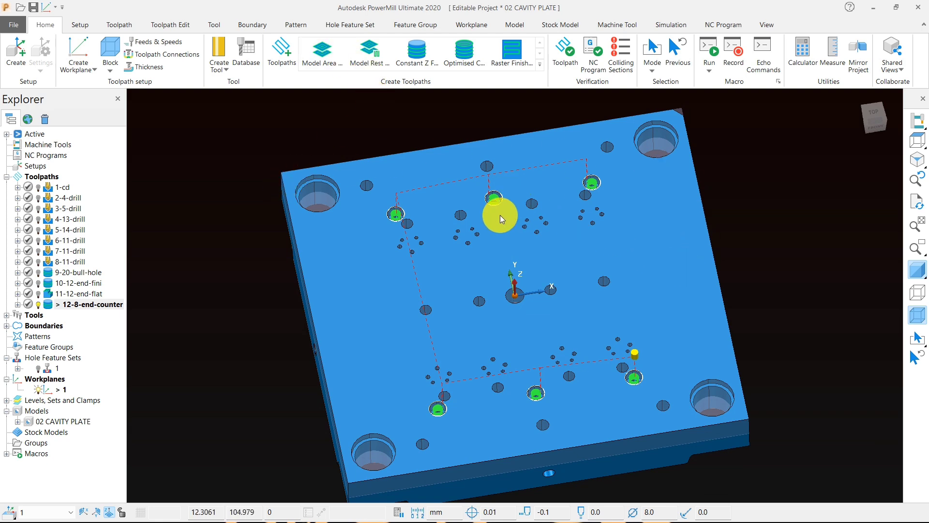
{"action": "scroll", "coordinate": [477, 219], "scroll_direction": "up", "scroll_amount": 5}
{"action": "mouse_move", "coordinate": [429, 234]}
{"action": "middle_mouse_down"}
{"action": "mouse_move", "coordinate": [477, 271]}
{"action": "mouse_move", "coordinate": [445, 290]}
{"action": "mouse_move", "coordinate": [468, 284]}
{"action": "mouse_move", "coordinate": [480, 348]}
{"action": "mouse_move", "coordinate": [456, 350]}
{"action": "mouse_move", "coordinate": [431, 233]}
{"action": "middle_mouse_up"}
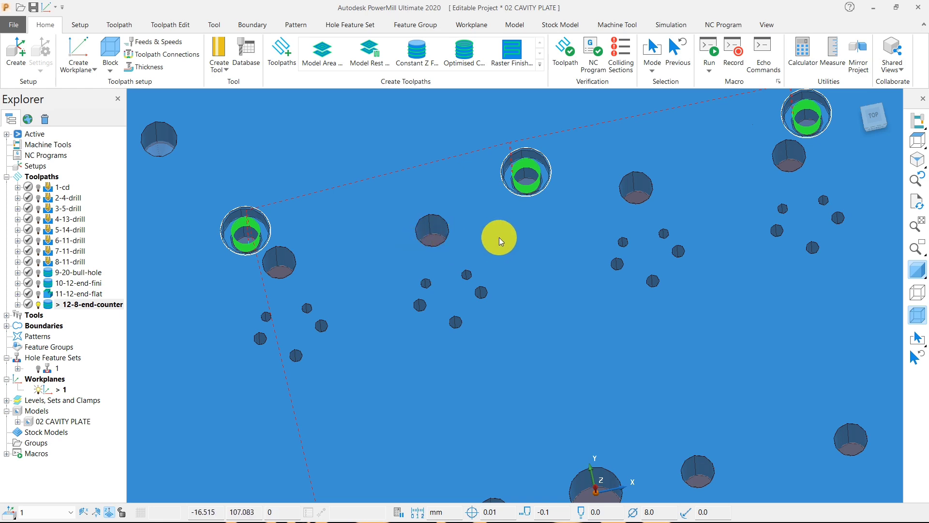
{"action": "scroll", "coordinate": [504, 237], "scroll_direction": "down", "scroll_amount": 5}
{"action": "scroll", "coordinate": [416, 200], "scroll_direction": "up", "scroll_amount": 4}
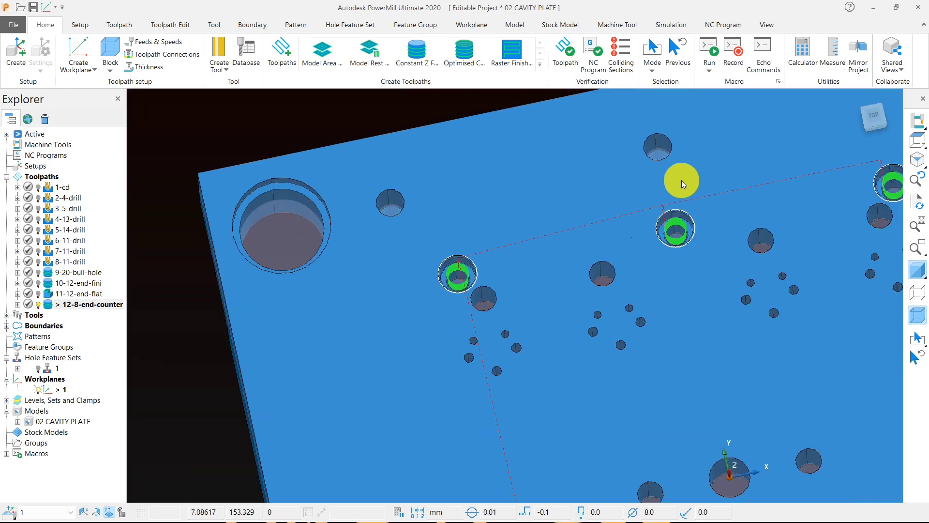
{"action": "scroll", "coordinate": [617, 167], "scroll_direction": "down", "scroll_amount": 2}
{"action": "scroll", "coordinate": [557, 218], "scroll_direction": "down", "scroll_amount": 3}
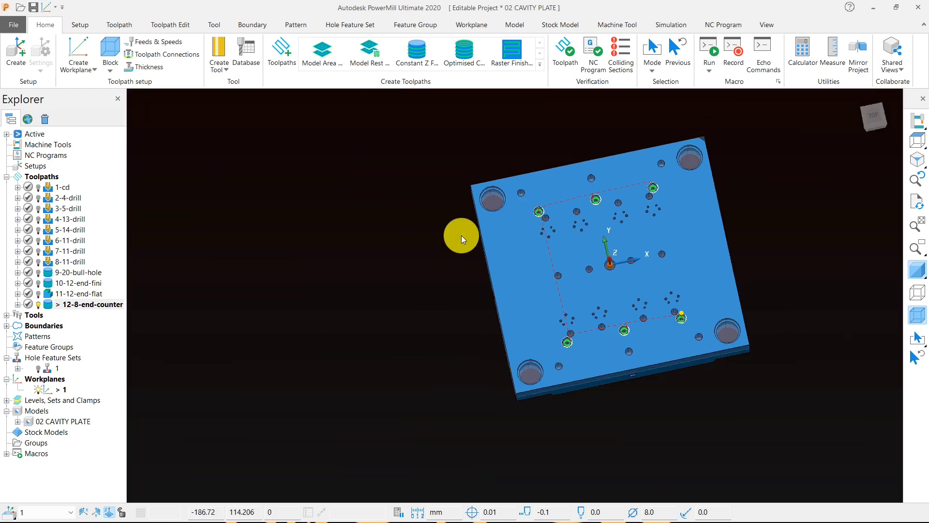
Step: Deactivate the 12-8-end-counter toolpath and activate hole feature set 1
{"action": "double_click", "coordinate": [52, 305]}
{"action": "middle_click_drag", "start_coordinate": [398, 272], "coordinate": [406, 237]}
{"action": "left_click", "coordinate": [7, 326]}
{"action": "double_click", "coordinate": [47, 361]}
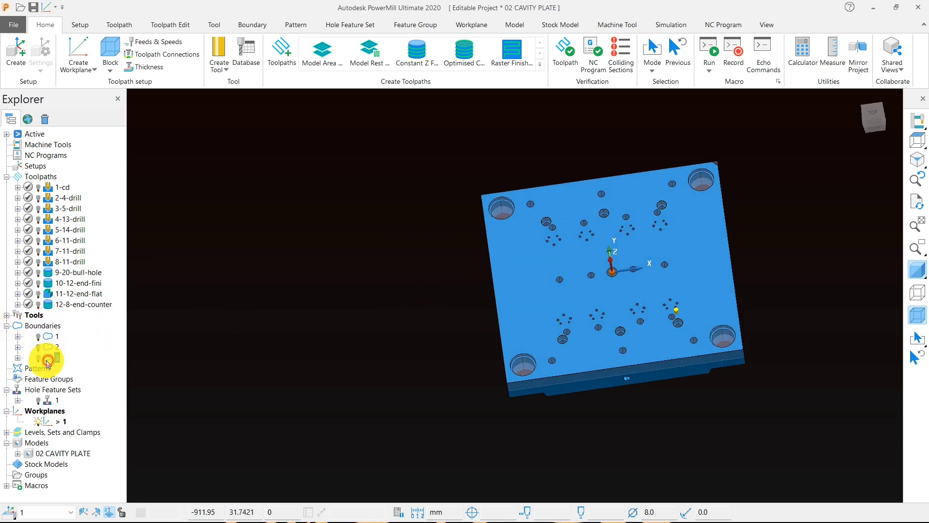
{"action": "left_click", "coordinate": [8, 326]}
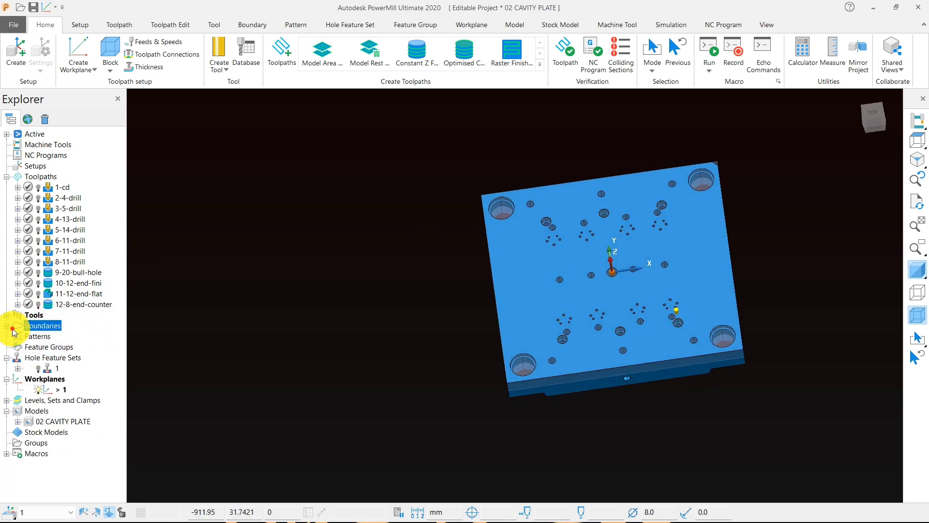
{"action": "left_click", "coordinate": [47, 370]}
{"action": "double_click", "coordinate": [48, 370]}
{"action": "scroll", "coordinate": [490, 204], "scroll_direction": "up", "scroll_amount": 4}
{"action": "scroll", "coordinate": [598, 211], "scroll_direction": "down", "scroll_amount": 4}
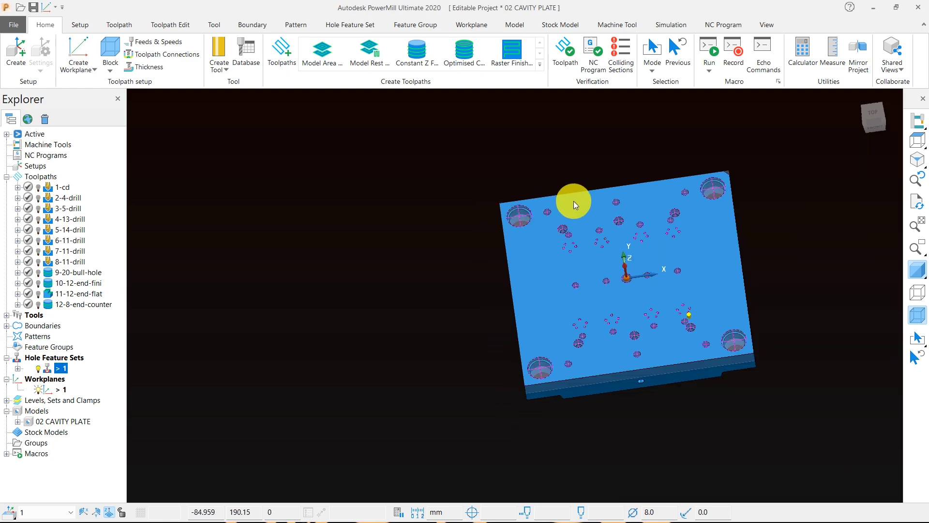
Step: Create a new toolpath with the Drilling strategy for the active hole feature set
{"action": "middle_click_drag", "start_coordinate": [573, 202], "coordinate": [576, 213]}
{"action": "scroll", "coordinate": [577, 215], "scroll_direction": "up", "scroll_amount": 2}
{"action": "scroll", "coordinate": [577, 214], "scroll_direction": "up", "scroll_amount": 3}
{"action": "left_click", "coordinate": [285, 57]}
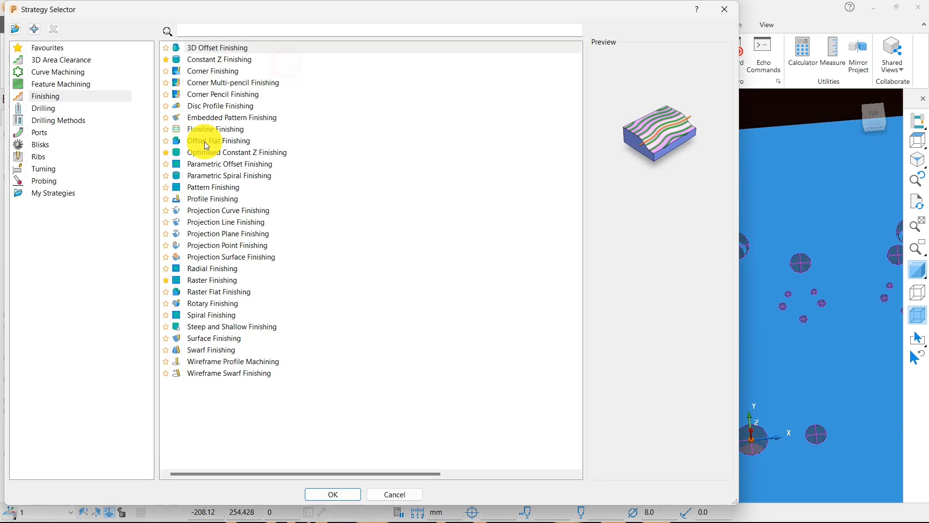
{"action": "left_click", "coordinate": [45, 108]}
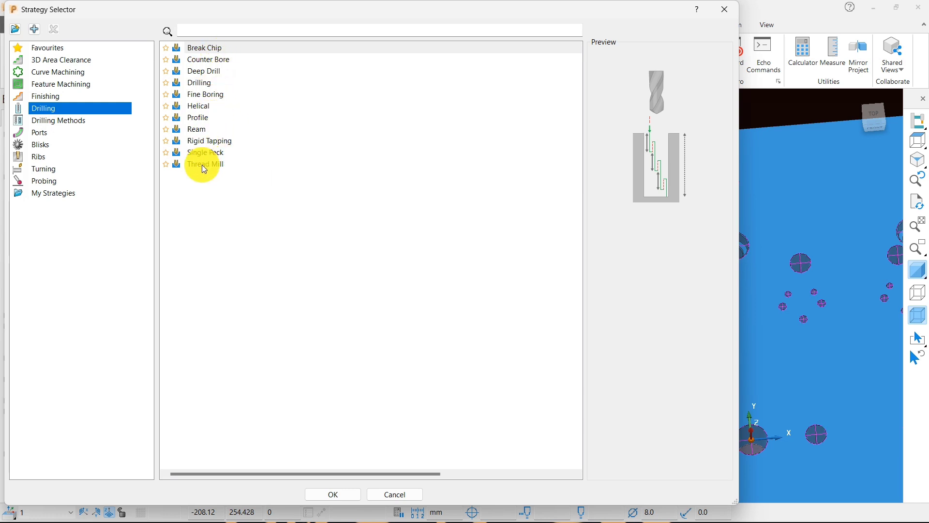
{"action": "left_click", "coordinate": [202, 83]}
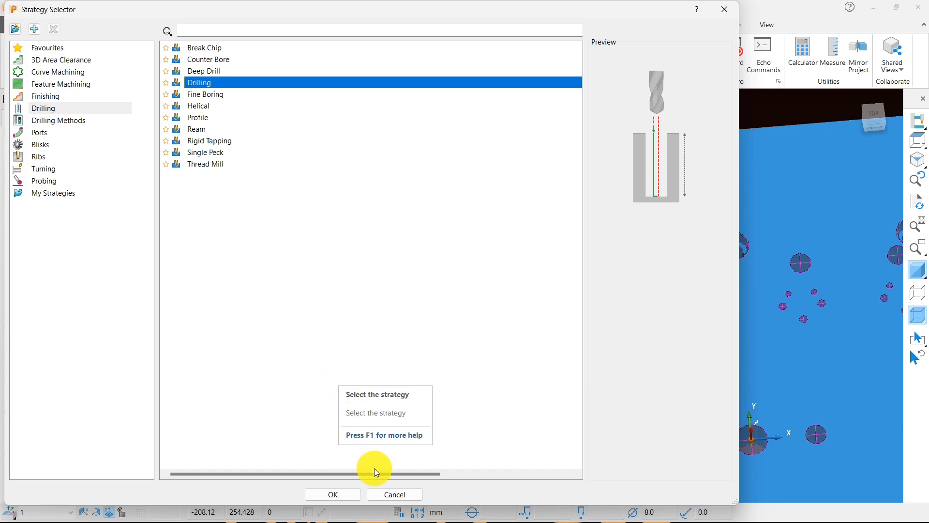
{"action": "left_click", "coordinate": [356, 493]}
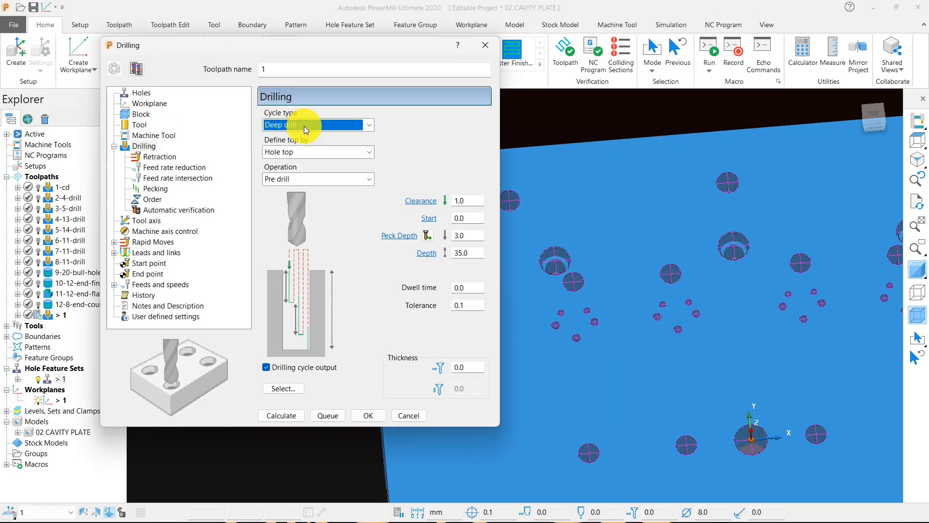
Step: Set the drilling cycle type to Tapping and its operation to User defined
{"action": "left_click", "coordinate": [305, 126]}
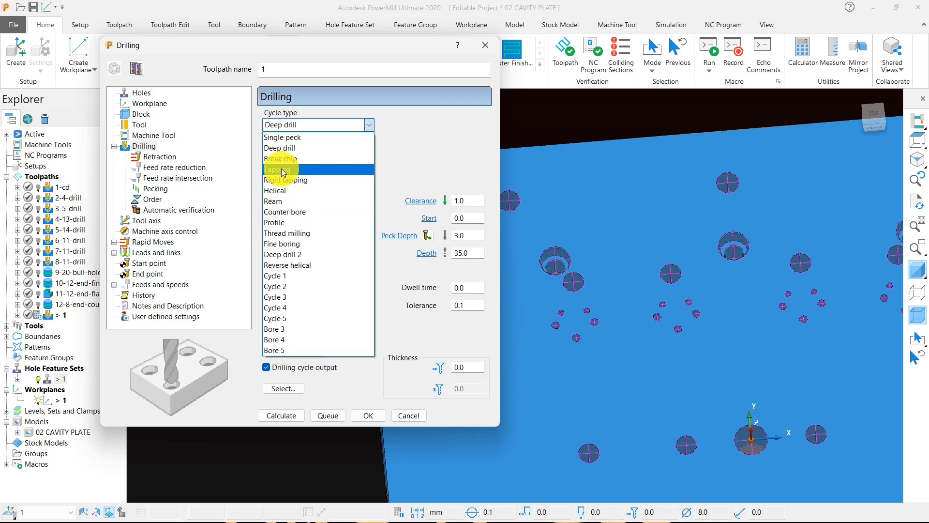
{"action": "left_click", "coordinate": [278, 178]}
{"action": "left_click", "coordinate": [275, 179]}
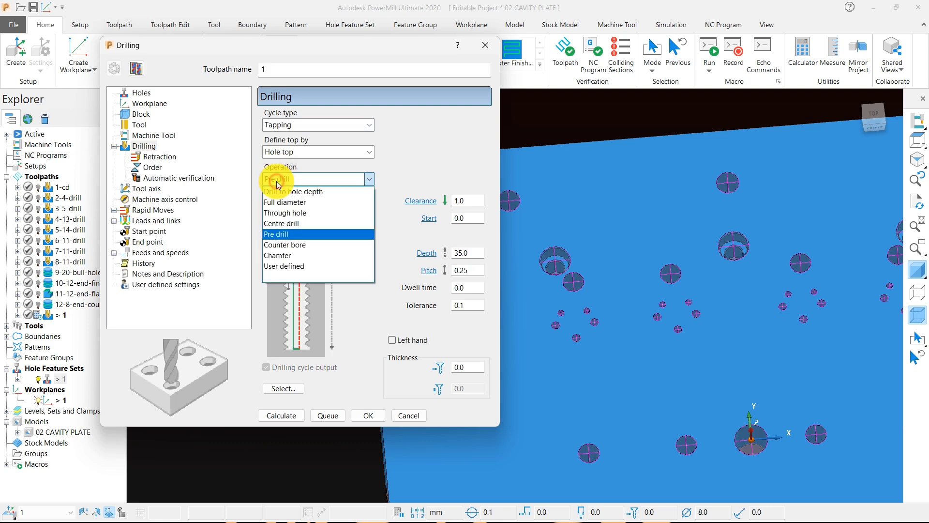
{"action": "left_click", "coordinate": [287, 267]}
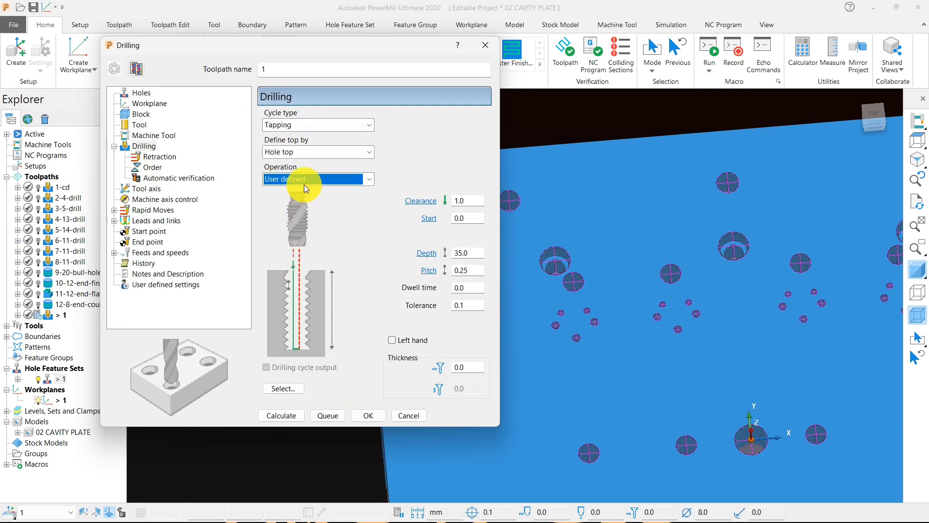
Step: Set the tapping depth to 30 mm
{"action": "scroll", "coordinate": [562, 189], "scroll_direction": "down", "scroll_amount": 3}
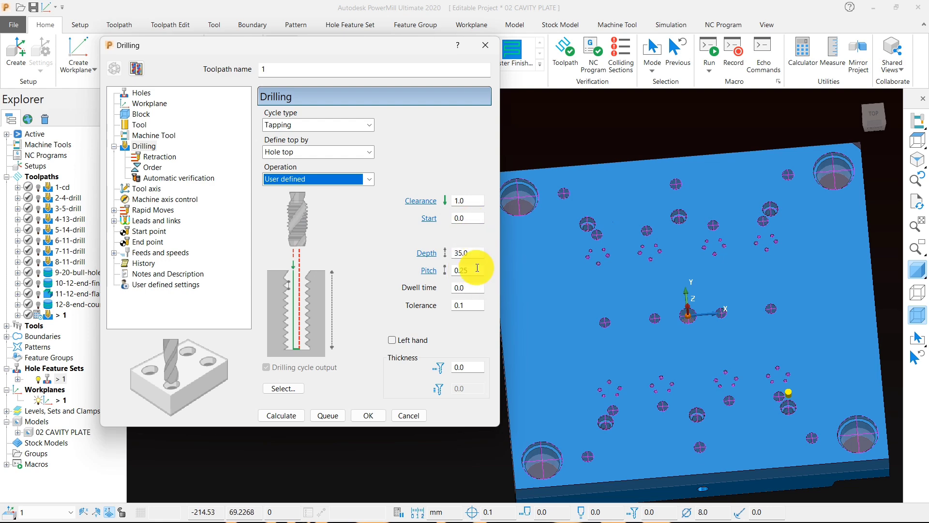
{"action": "key", "text": "ctrl+5"}
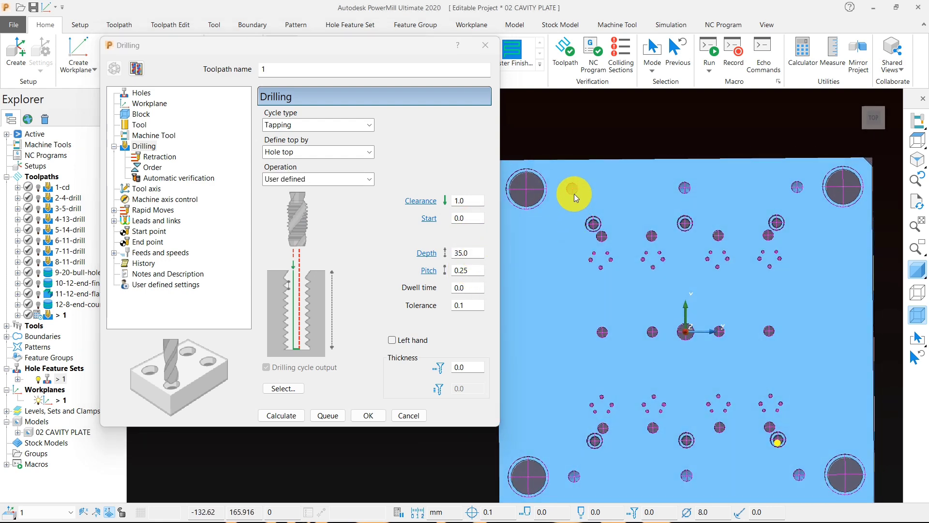
{"action": "scroll", "coordinate": [574, 193], "scroll_direction": "up", "scroll_amount": 5}
{"action": "scroll", "coordinate": [571, 172], "scroll_direction": "down", "scroll_amount": 2}
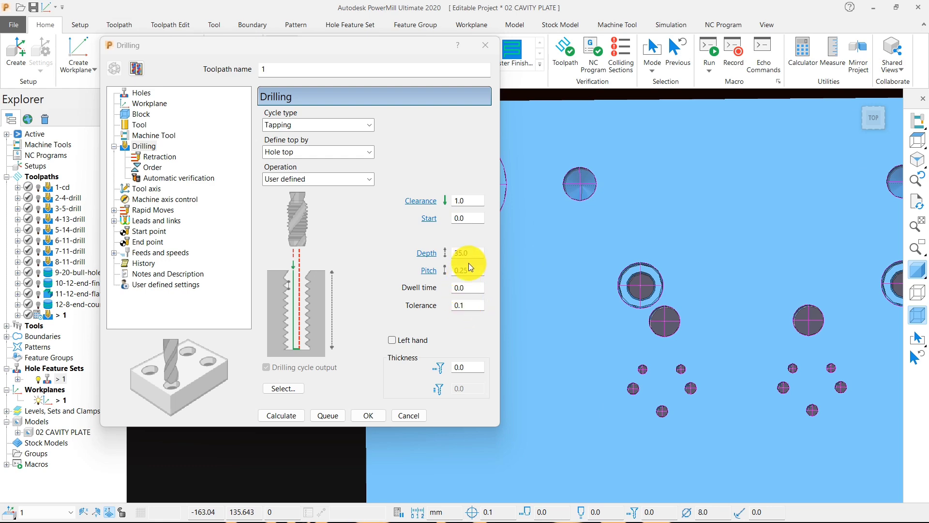
{"action": "left_click", "coordinate": [445, 253]}
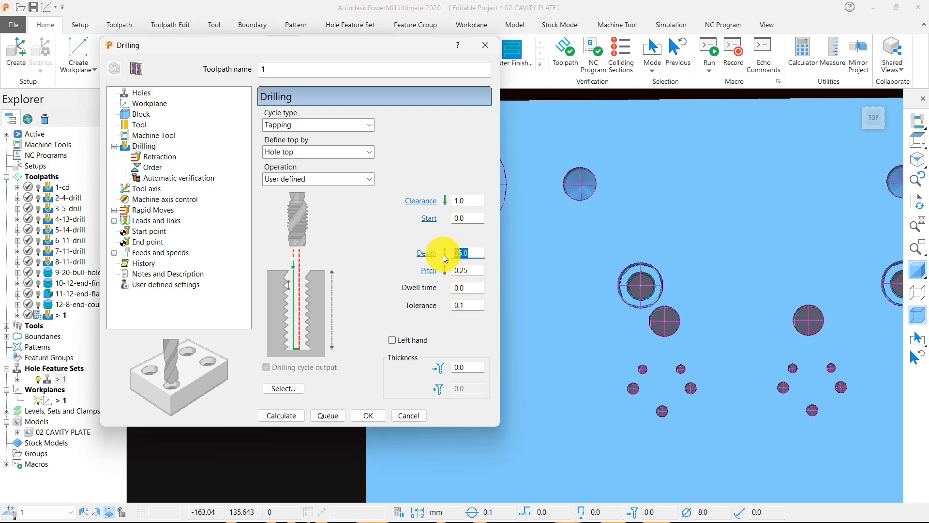
{"action": "type", "text": "30"}
{"action": "scroll", "coordinate": [643, 310], "scroll_direction": "down", "scroll_amount": 2}
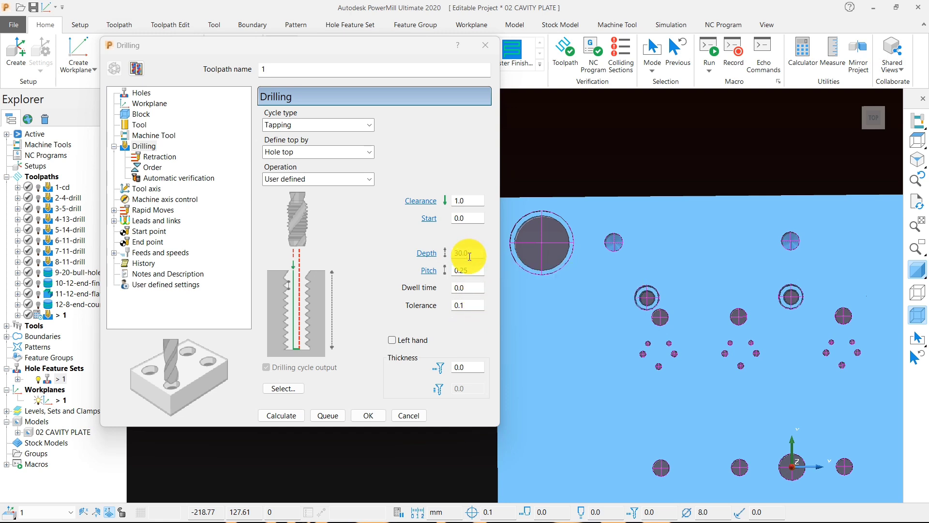
Step: Try to calculate the tapping toolpath without filtering the holes by diameter
{"action": "middle_click_drag", "start_coordinate": [613, 321], "coordinate": [620, 272]}
{"action": "scroll", "coordinate": [594, 272], "scroll_direction": "up", "scroll_amount": 5}
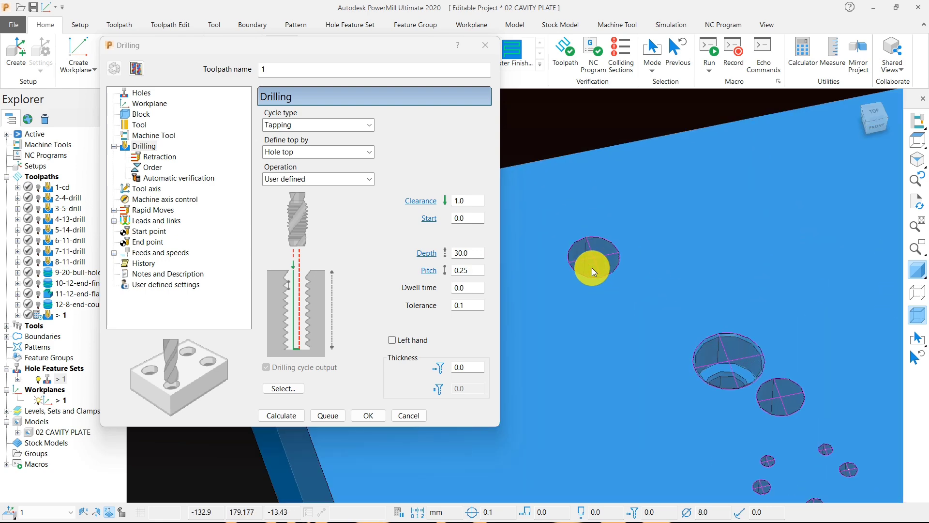
{"action": "scroll", "coordinate": [592, 268], "scroll_direction": "down", "scroll_amount": 4}
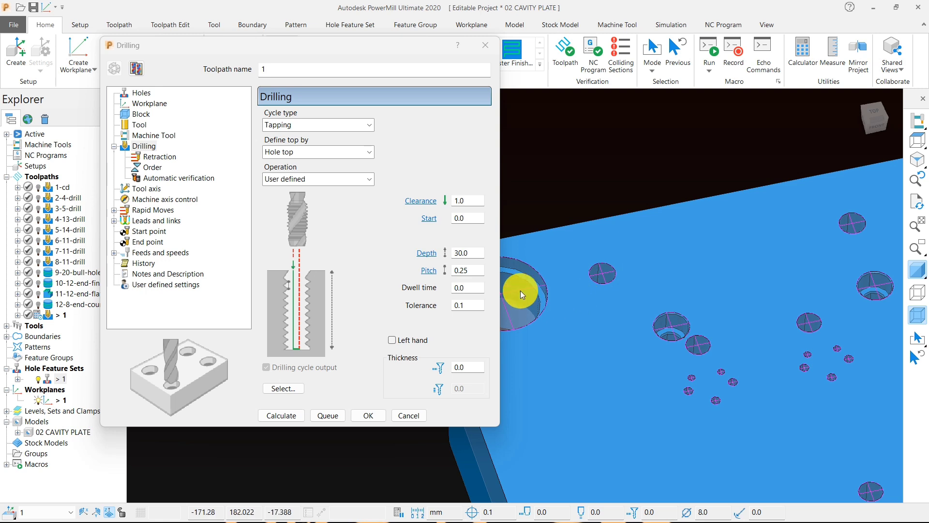
{"action": "left_click", "coordinate": [465, 271]}
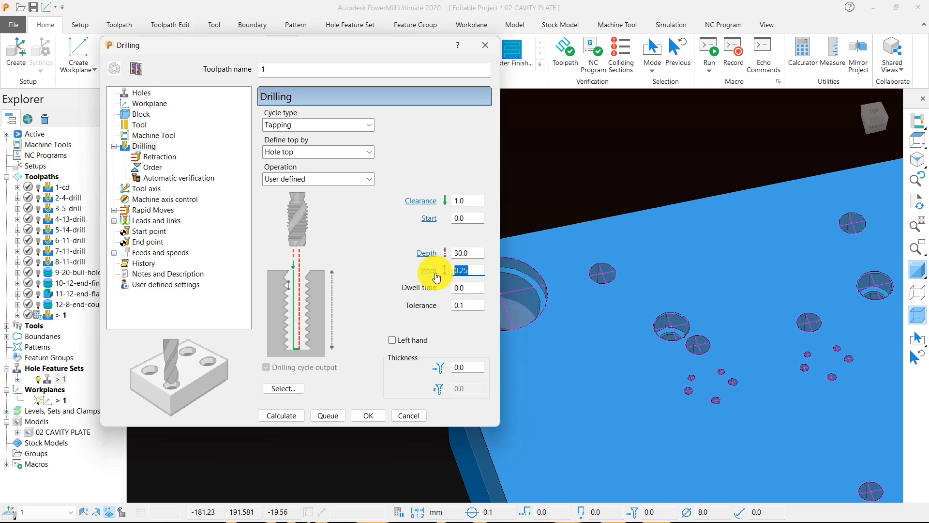
{"action": "left_click", "coordinate": [288, 419]}
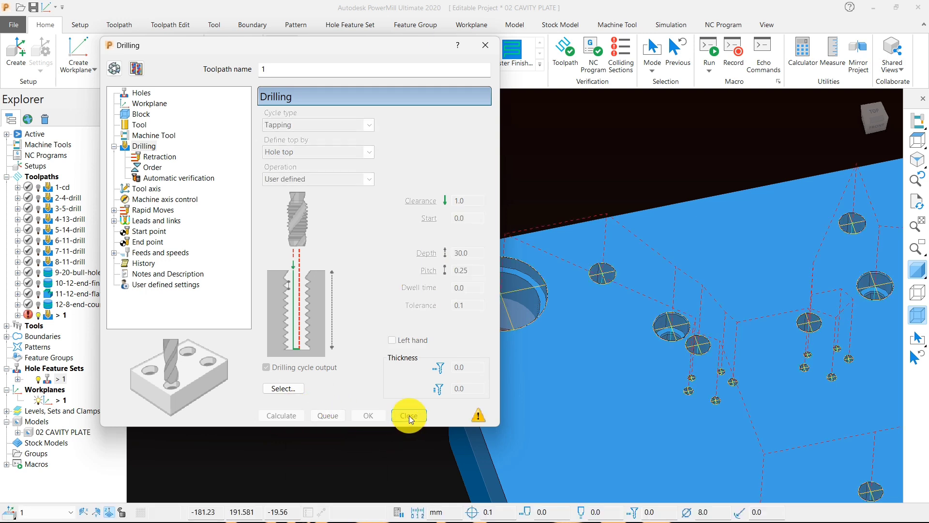
Step: Reopen the tapping toolpath for editing, limit its hole selection to the 14 mm diameter and recalculate it
{"action": "left_click", "coordinate": [119, 70]}
{"action": "left_click", "coordinate": [285, 388]}
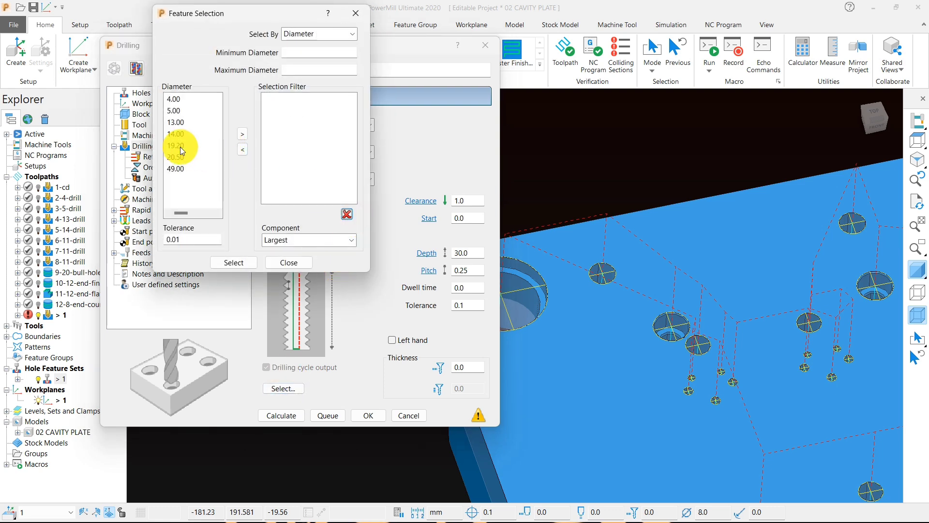
{"action": "left_click", "coordinate": [176, 134]}
{"action": "left_click", "coordinate": [242, 134]}
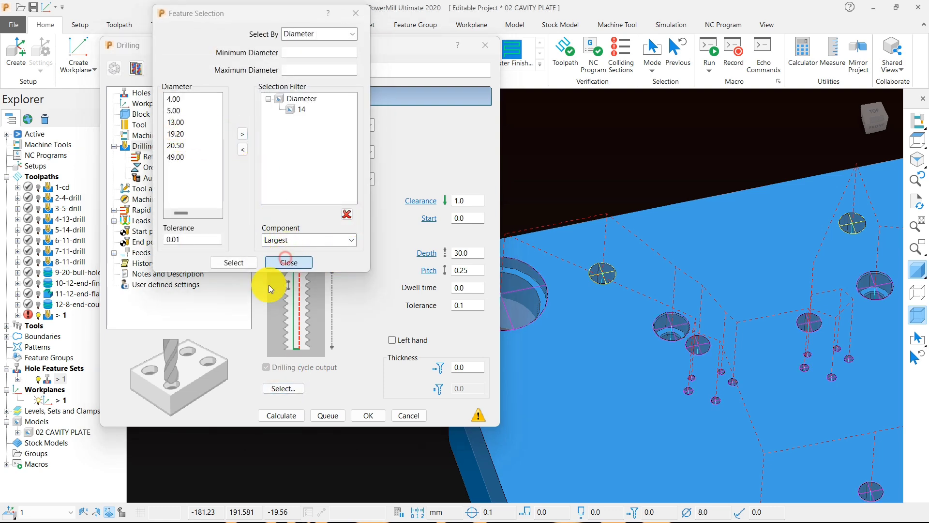
{"action": "left_click", "coordinate": [288, 263]}
{"action": "left_click", "coordinate": [277, 416]}
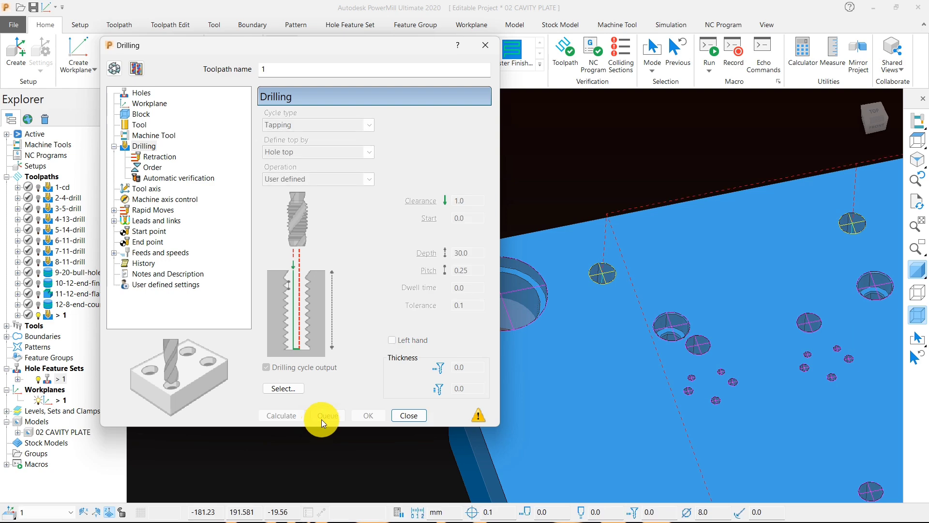
{"action": "left_click", "coordinate": [396, 415]}
Step: Examine the tapping toolpath on the 14 mm holes from the top and at an angle
{"action": "scroll", "coordinate": [442, 328], "scroll_direction": "down", "scroll_amount": 3}
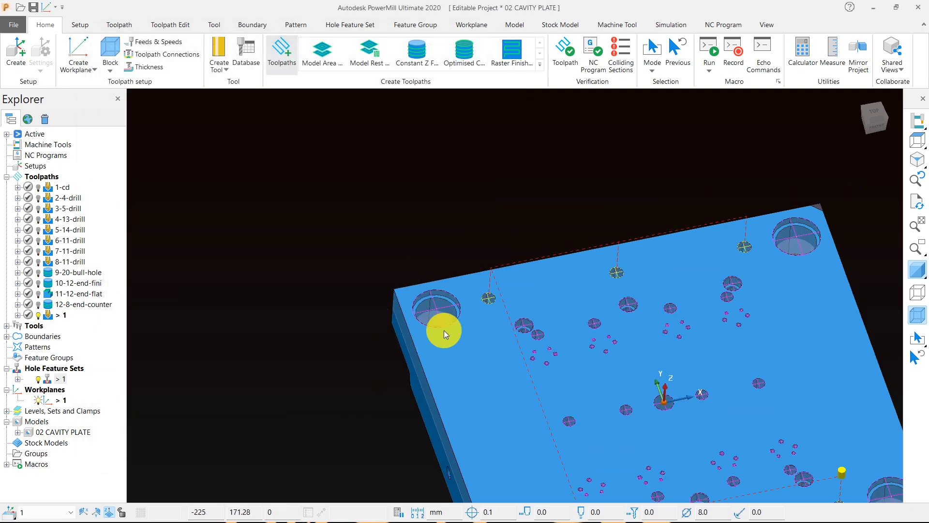
{"action": "middle_click_drag", "start_coordinate": [442, 328], "coordinate": [462, 321]}
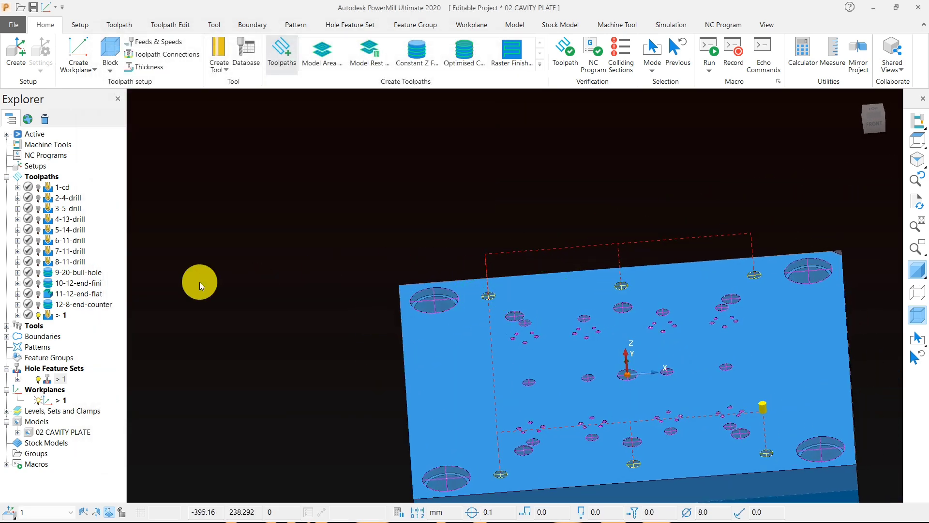
{"action": "left_click", "coordinate": [918, 141]}
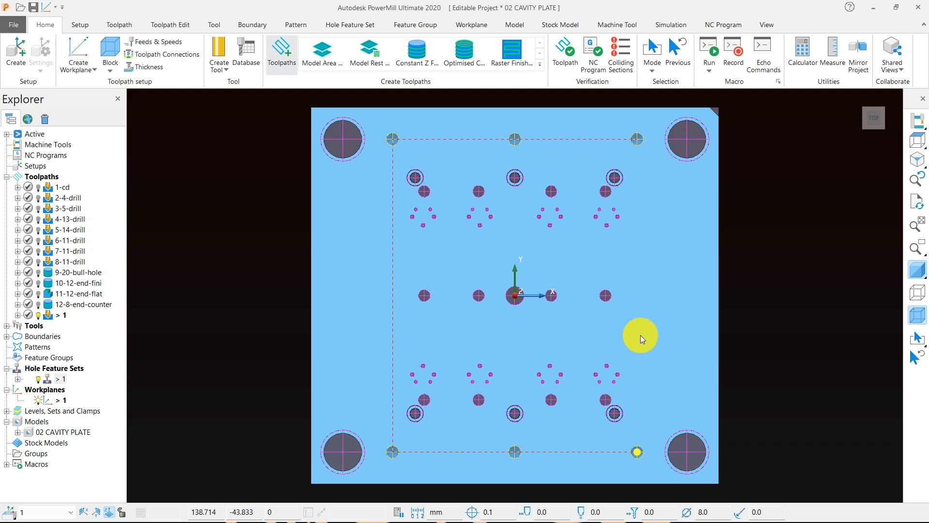
{"action": "middle_click_drag", "start_coordinate": [640, 335], "coordinate": [673, 207]}
{"action": "scroll", "coordinate": [370, 190], "scroll_direction": "up", "scroll_amount": 4}
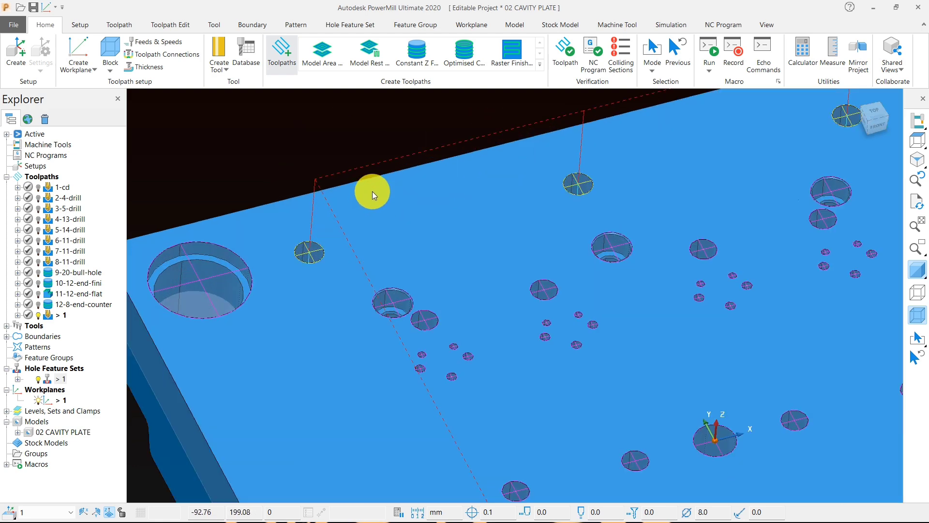
{"action": "scroll", "coordinate": [375, 184], "scroll_direction": "down", "scroll_amount": 6}
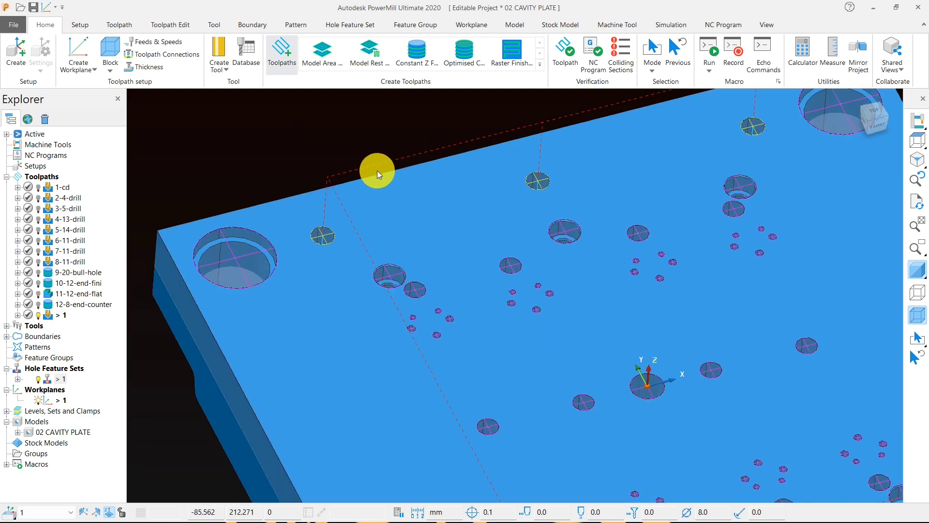
{"action": "middle_click_drag", "start_coordinate": [493, 281], "coordinate": [449, 268]}
{"action": "scroll", "coordinate": [445, 262], "scroll_direction": "down", "scroll_amount": 3}
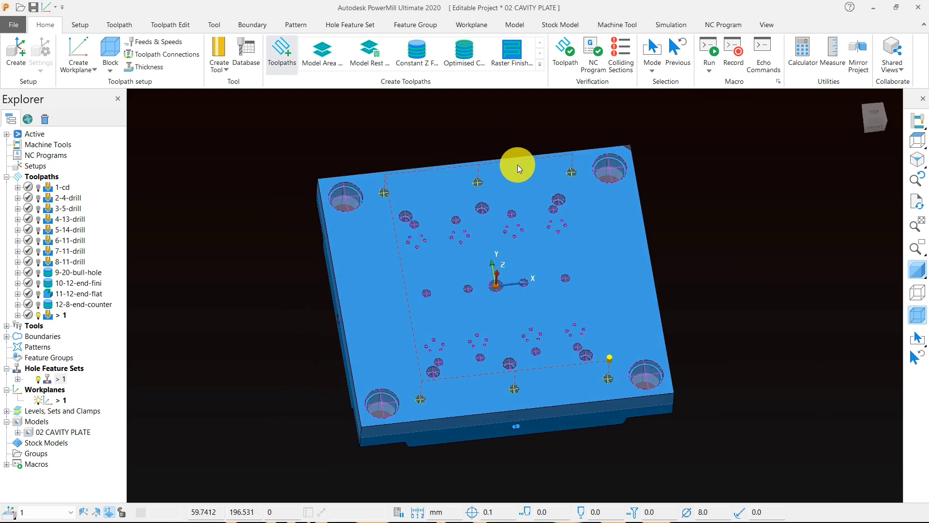
Step: Unlock the block's minimum Z, recalculate the box block from the model and accept it
{"action": "left_click", "coordinate": [110, 53]}
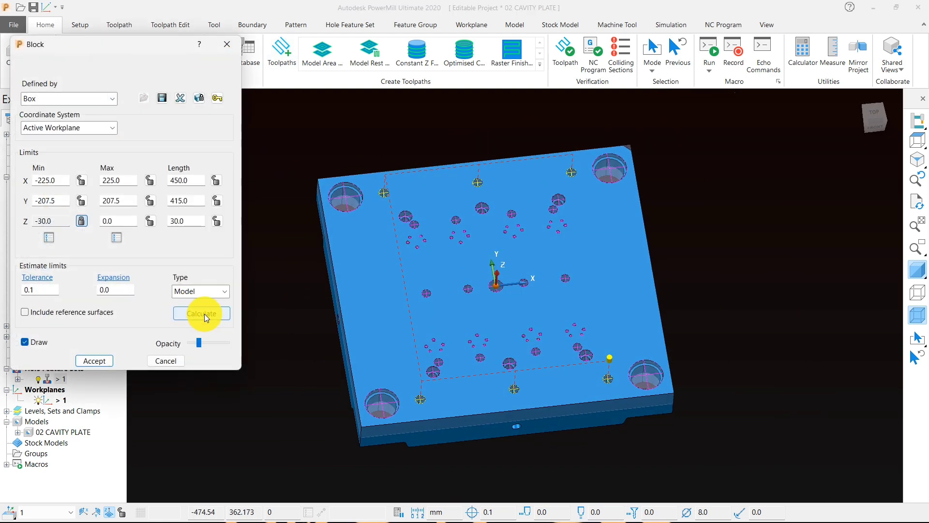
{"action": "left_click", "coordinate": [214, 313]}
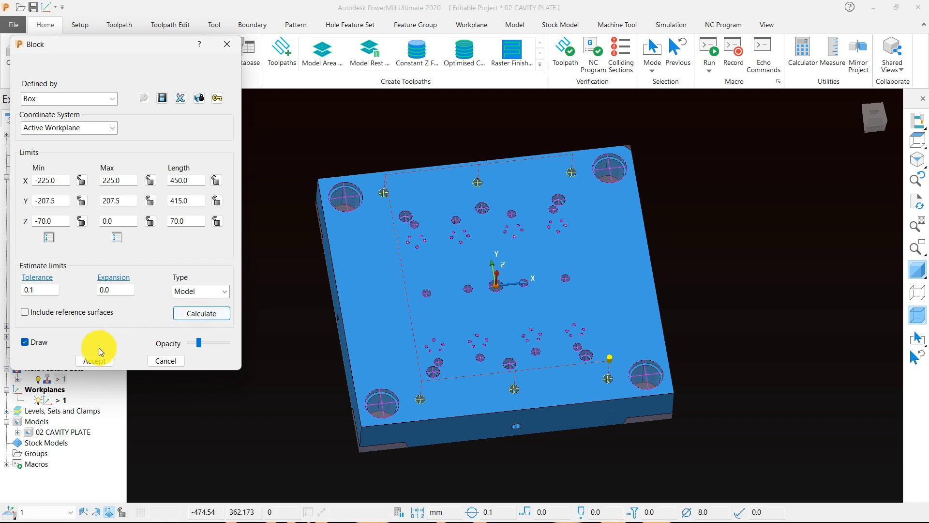
{"action": "left_click", "coordinate": [94, 360]}
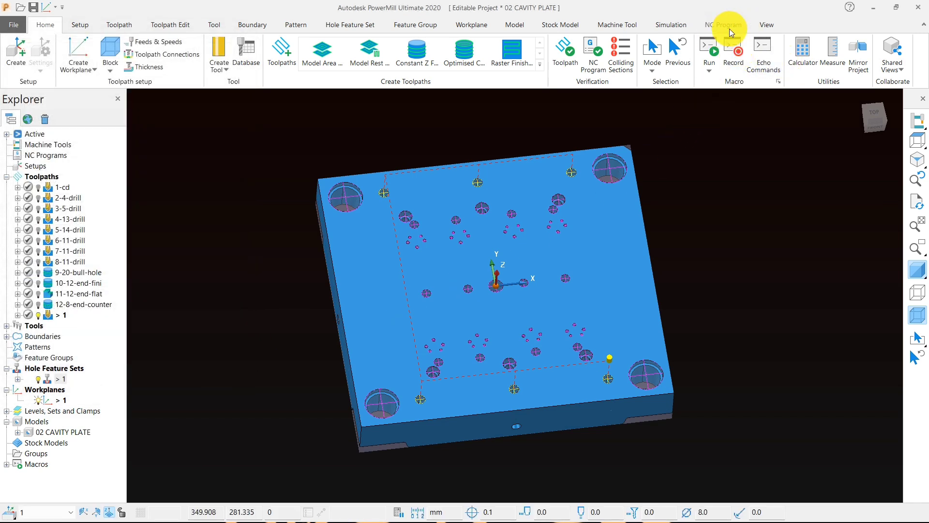
Step: Turn on ViewMill simulation in Fixed direction mode with Cut Direction shading
{"action": "left_click", "coordinate": [669, 26]}
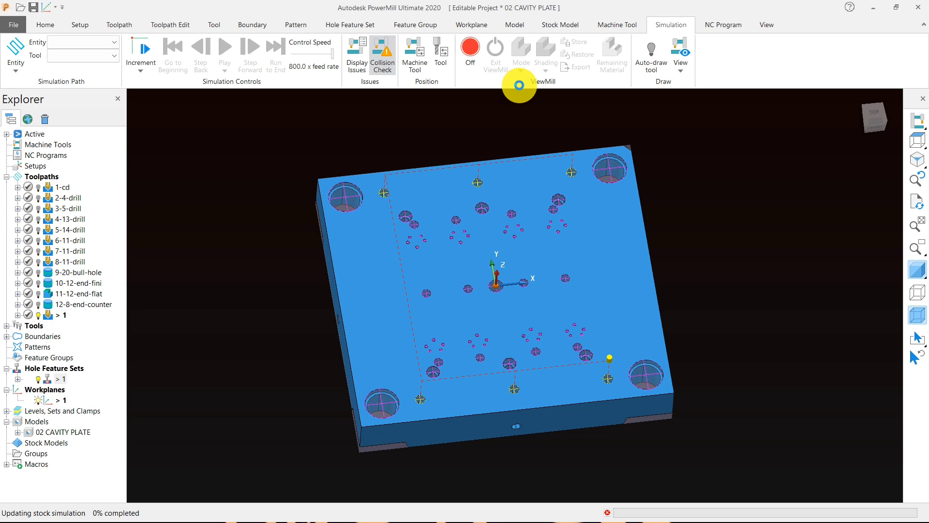
{"action": "left_click", "coordinate": [522, 73]}
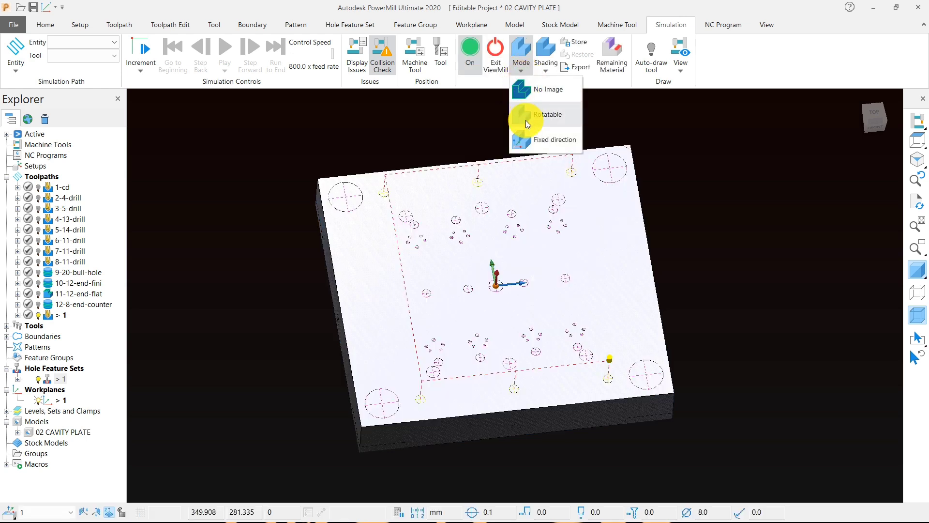
{"action": "left_click", "coordinate": [528, 135]}
{"action": "left_click", "coordinate": [545, 72]}
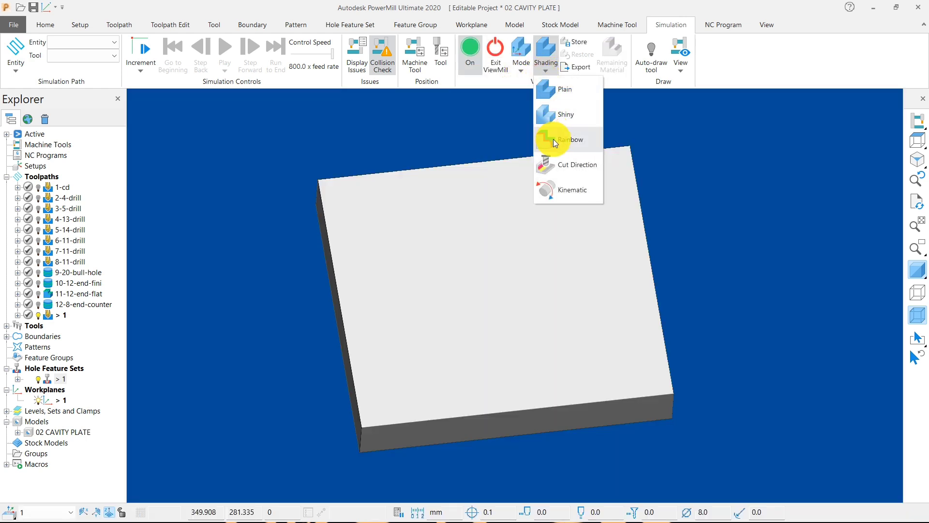
{"action": "left_click", "coordinate": [551, 161]}
Step: Activate the 1-cd centre-drilling toolpath and simulate it from the start
{"action": "right_click", "coordinate": [58, 187]}
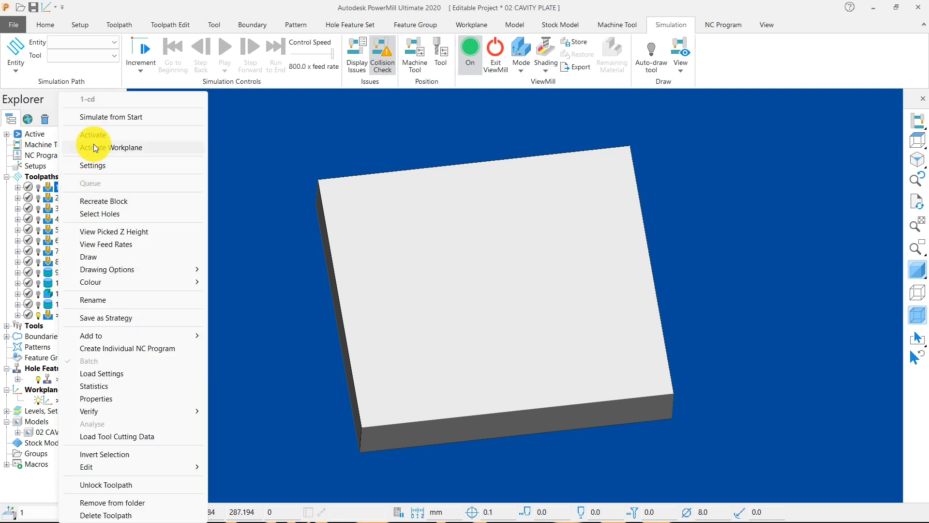
{"action": "left_click", "coordinate": [90, 135]}
{"action": "right_click", "coordinate": [59, 183]}
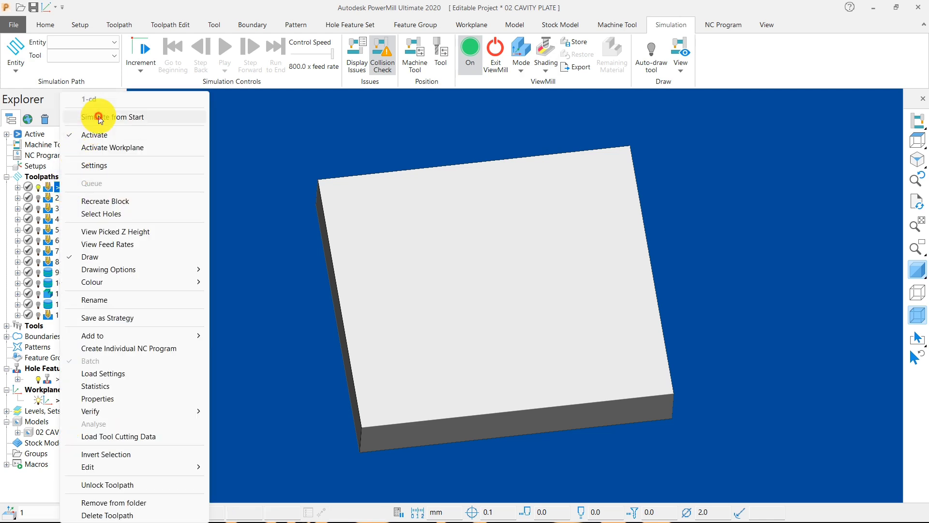
{"action": "left_click", "coordinate": [95, 117]}
{"action": "left_click", "coordinate": [220, 52]}
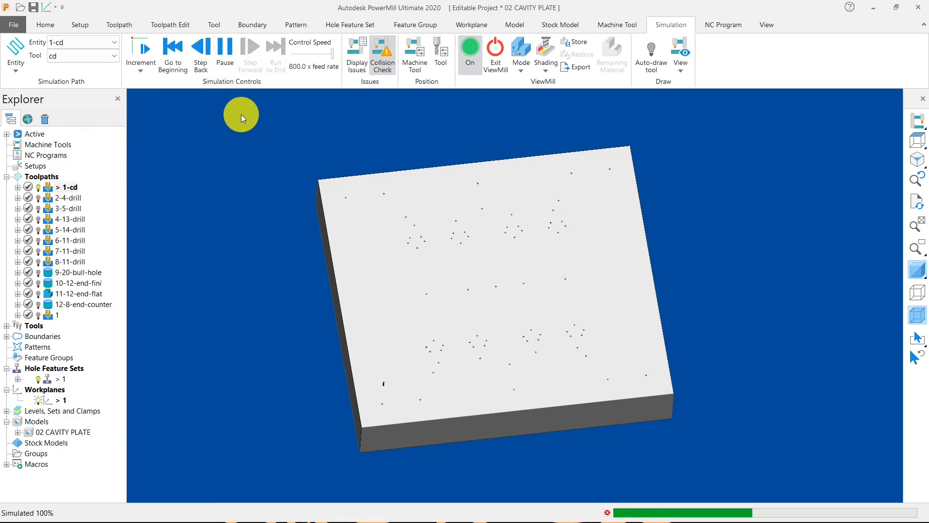
Step: Activate the 2-4-drill toolpath and play its ViewMill simulation from the start
{"action": "right_click", "coordinate": [73, 197]}
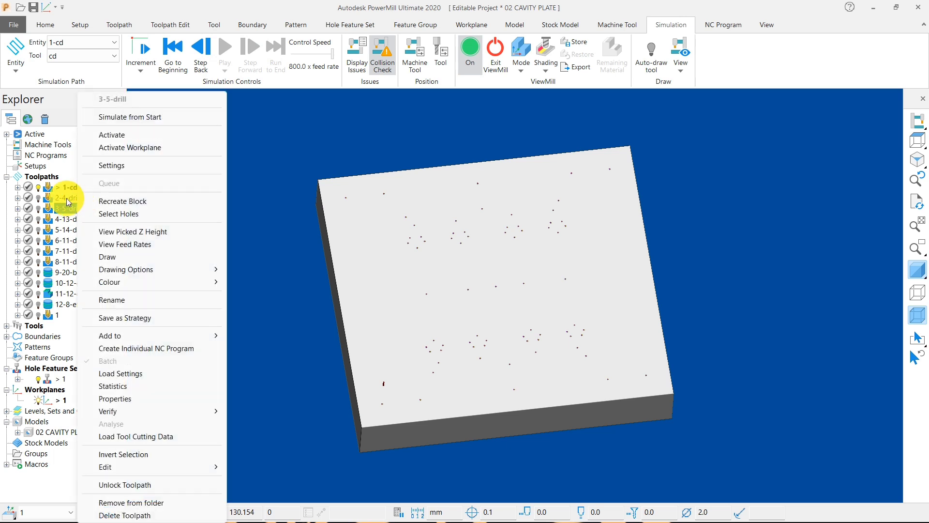
{"action": "left_click", "coordinate": [94, 135]}
{"action": "right_click", "coordinate": [74, 197]}
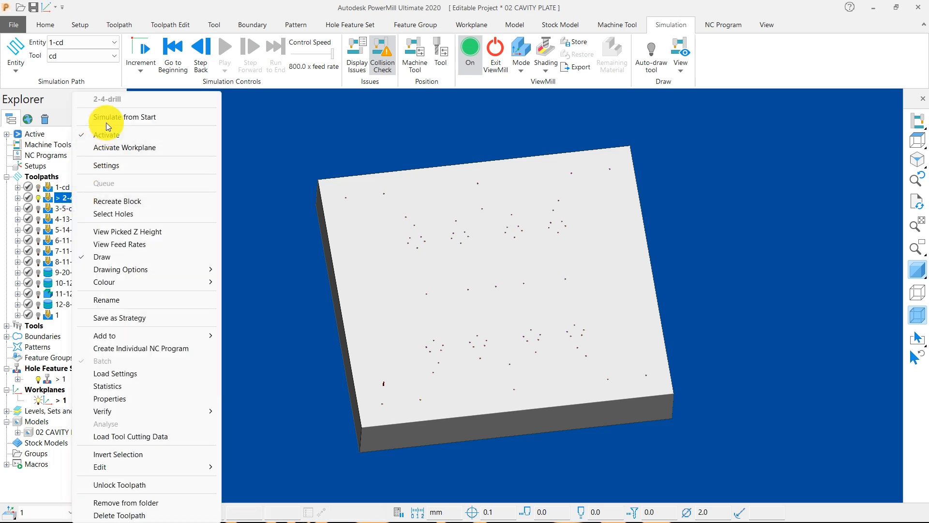
{"action": "left_click", "coordinate": [97, 115]}
{"action": "left_click", "coordinate": [226, 52]}
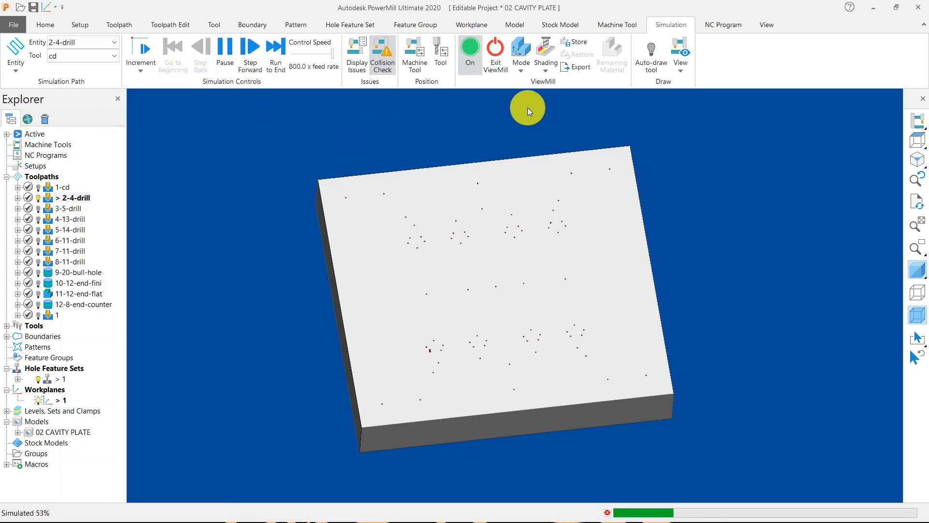
Step: Switch the ViewMill shading to Rainbow
{"action": "left_click", "coordinate": [547, 70]}
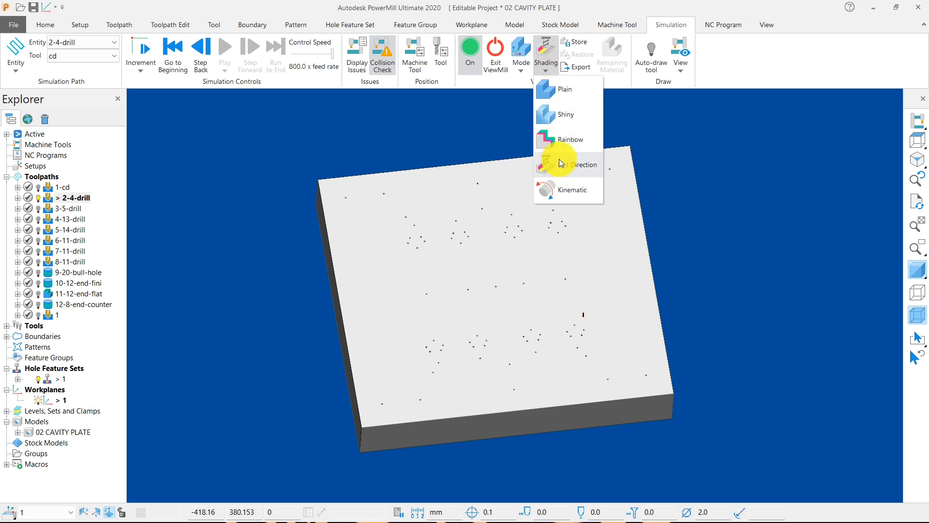
{"action": "left_click", "coordinate": [559, 163]}
{"action": "left_click", "coordinate": [547, 70]}
{"action": "left_click", "coordinate": [550, 140]}
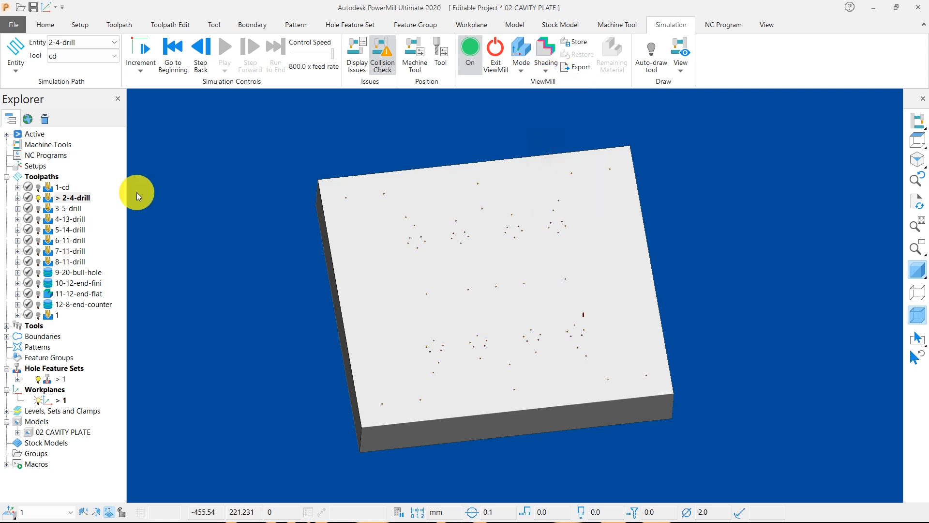
Step: Activate the 3-5-drill toolpath and run its simulation from the start
{"action": "right_click", "coordinate": [70, 214]}
{"action": "left_click", "coordinate": [103, 134]}
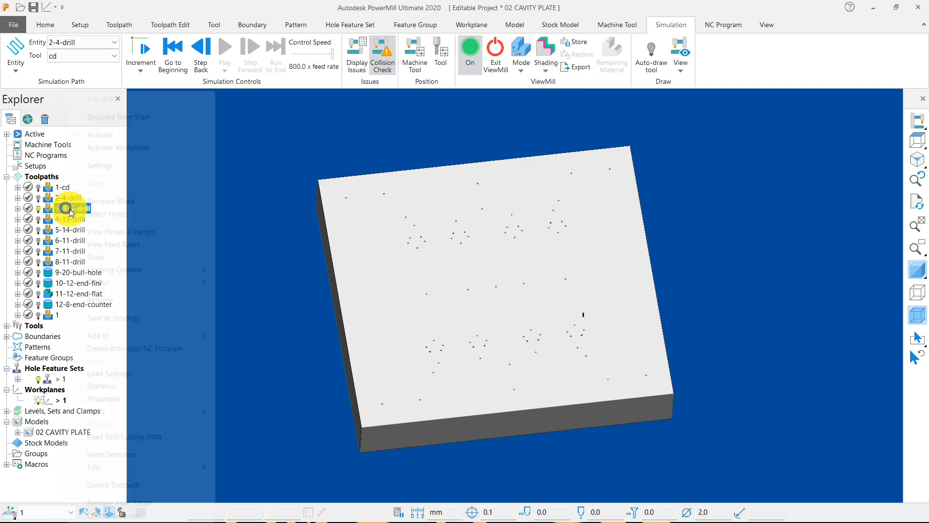
{"action": "right_click", "coordinate": [68, 208]}
{"action": "left_click", "coordinate": [108, 118]}
{"action": "left_click", "coordinate": [222, 51]}
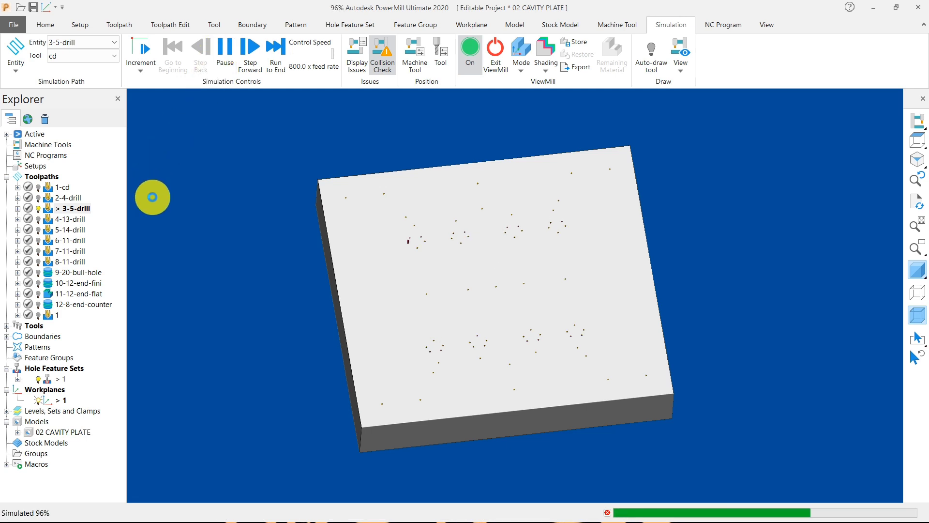
Step: Activate the 4-13-drill toolpath and run its simulation from the start
{"action": "right_click", "coordinate": [78, 222]}
{"action": "left_click", "coordinate": [107, 135]}
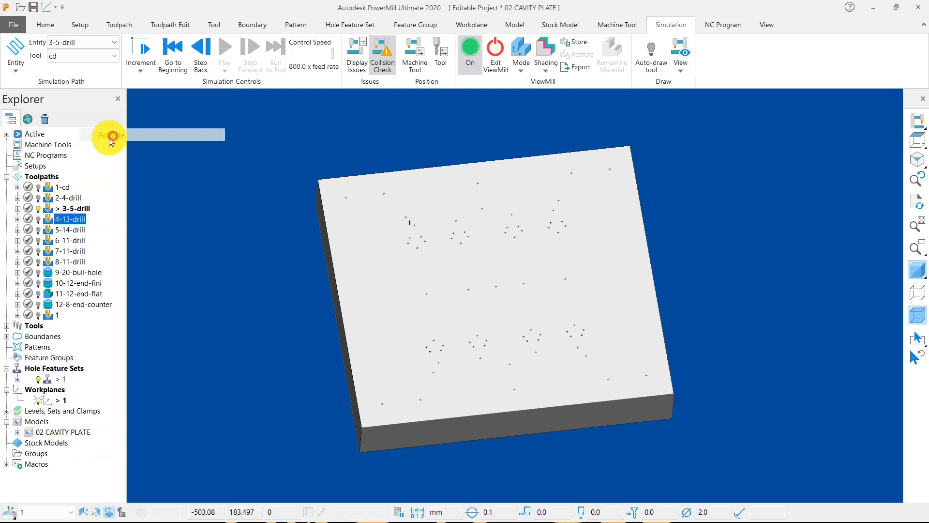
{"action": "right_click", "coordinate": [68, 220]}
{"action": "left_click", "coordinate": [121, 117]}
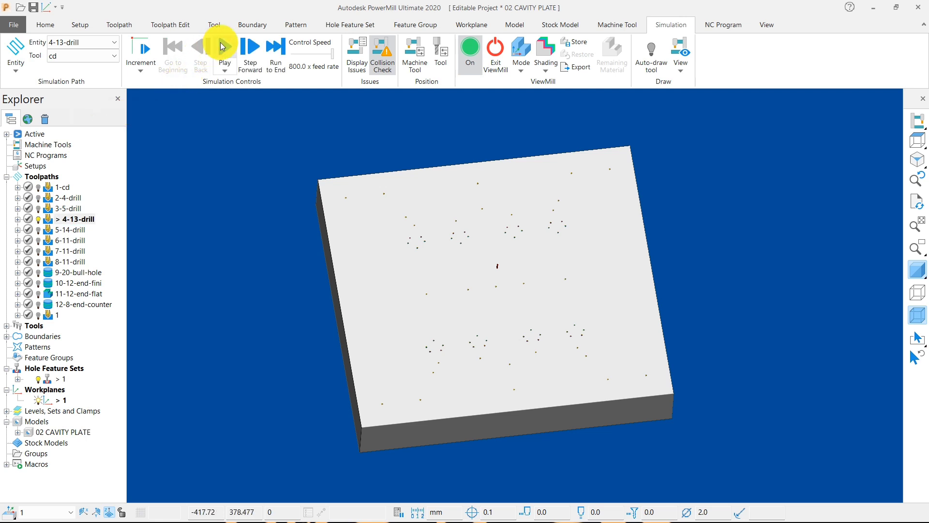
{"action": "left_click", "coordinate": [224, 47]}
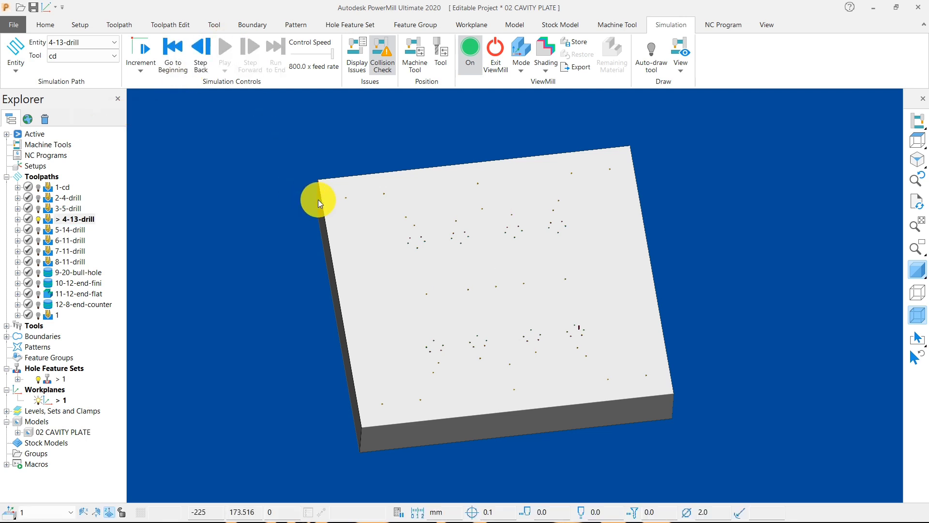
Step: Activate the 5-14-drill toolpath and simulate drilling the 14 mm holes from the start
{"action": "right_click", "coordinate": [77, 234]}
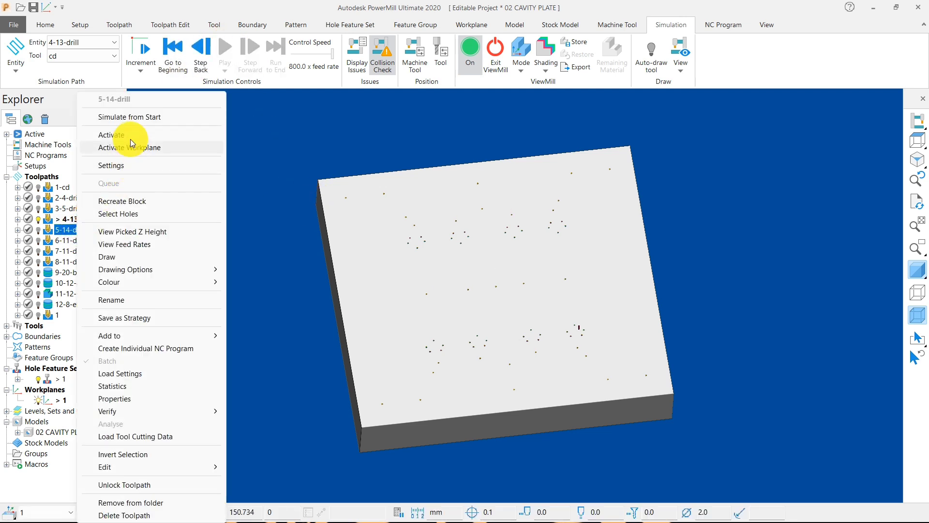
{"action": "left_click", "coordinate": [109, 135]}
{"action": "right_click", "coordinate": [77, 228]}
{"action": "left_click", "coordinate": [127, 117]}
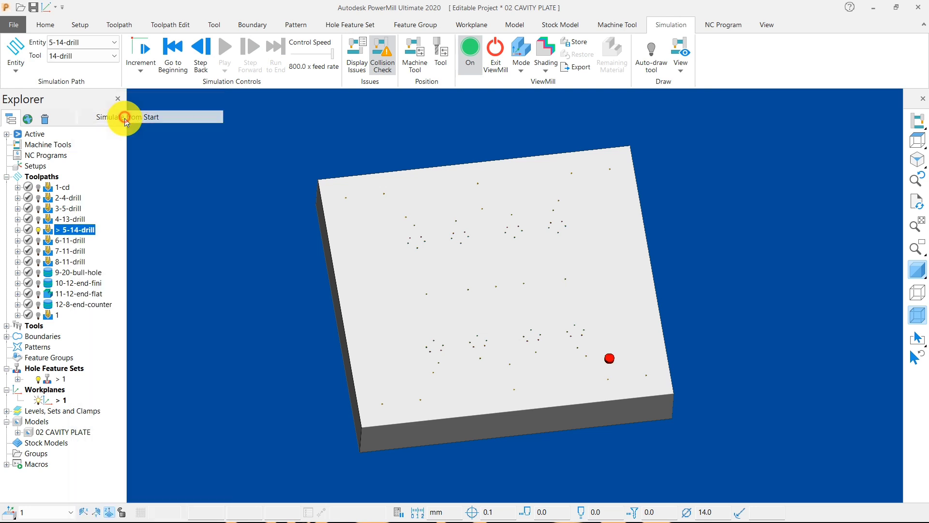
{"action": "left_click", "coordinate": [220, 51]}
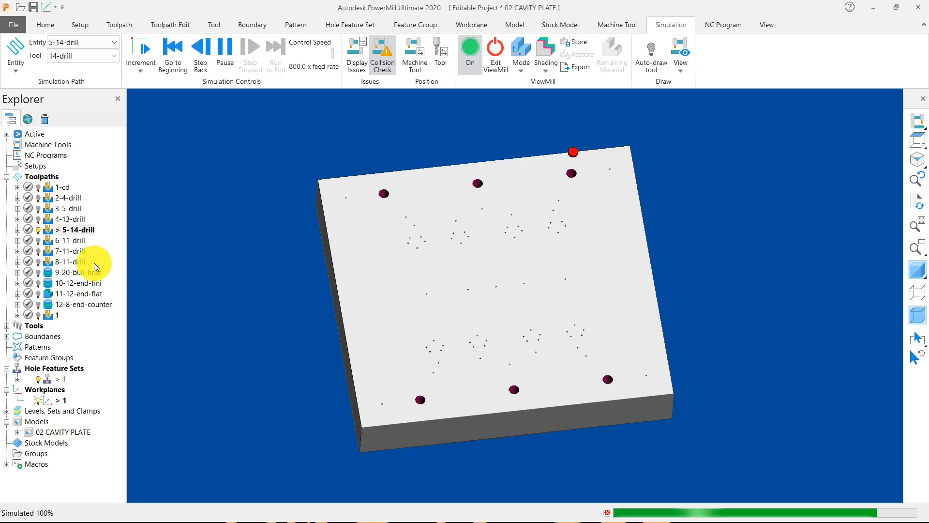
Step: Activate the 6-11-drill toolpath and simulate its drilling from the start
{"action": "right_click", "coordinate": [73, 240]}
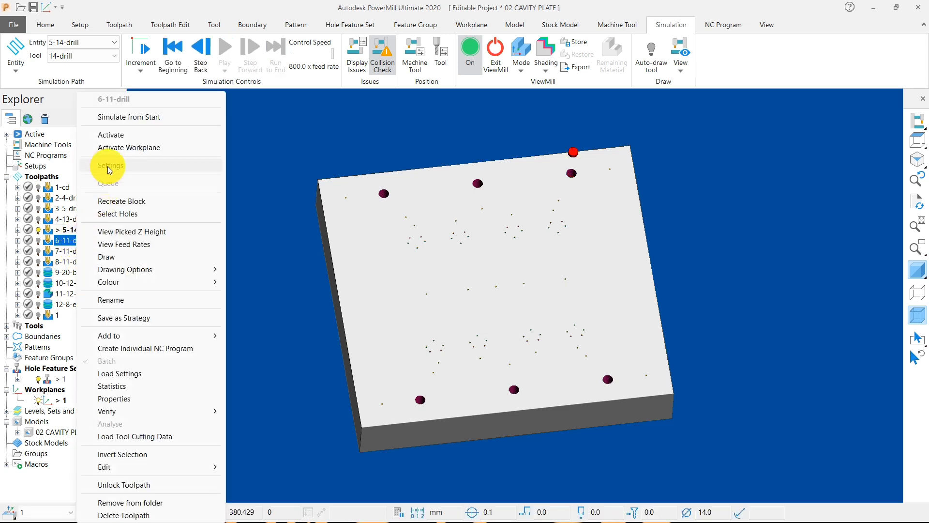
{"action": "left_click", "coordinate": [111, 135]}
{"action": "right_click", "coordinate": [68, 239]}
{"action": "left_click", "coordinate": [129, 122]}
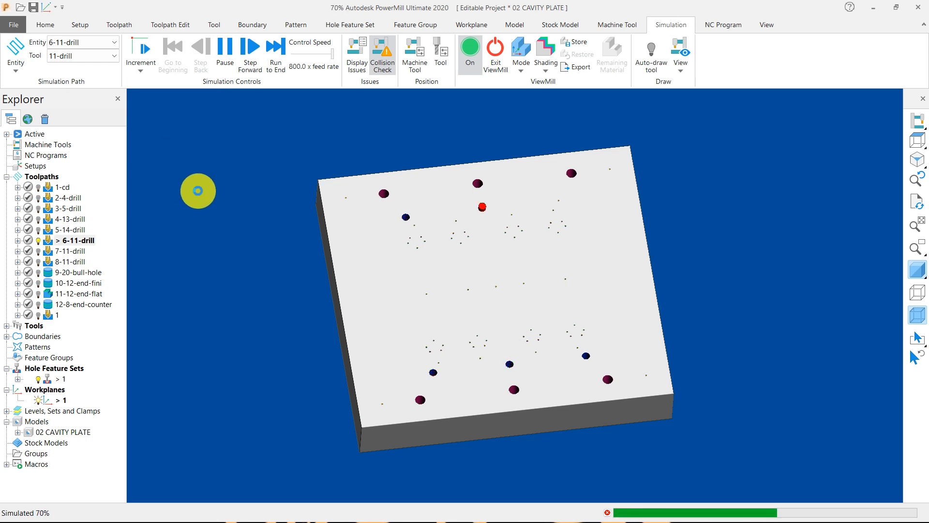
Step: Activate the 7-11-drill toolpath and simulate drilling at the plate's four corners from the start
{"action": "right_click", "coordinate": [75, 251]}
{"action": "left_click", "coordinate": [105, 136]}
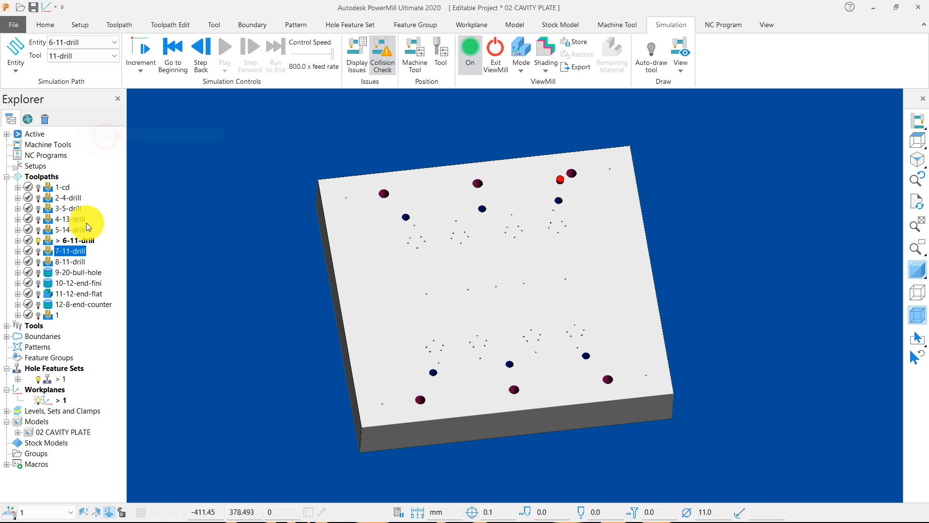
{"action": "right_click", "coordinate": [75, 250]}
{"action": "left_click", "coordinate": [104, 118]}
{"action": "left_click", "coordinate": [219, 53]}
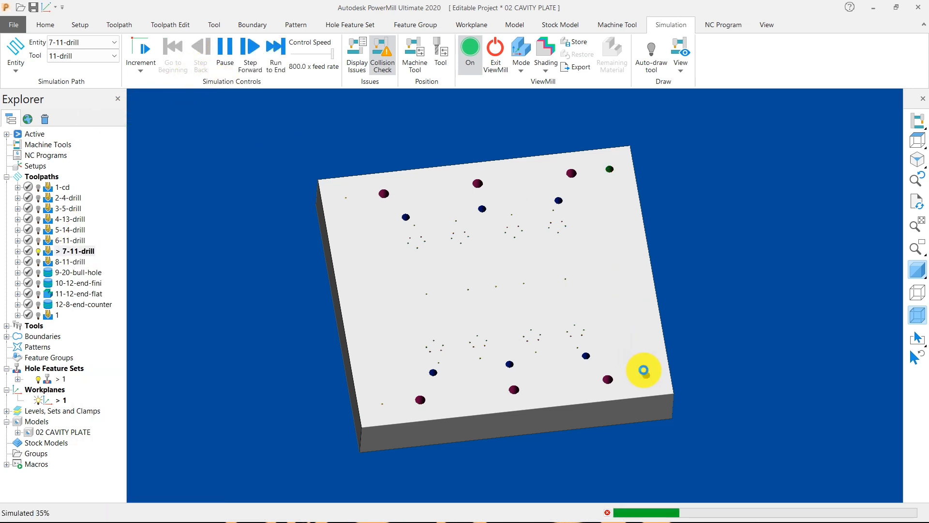
Step: Activate the 8-11-drill toolpath and simulate drilling the plate's centre hole from the start
{"action": "right_click", "coordinate": [69, 262]}
{"action": "left_click", "coordinate": [100, 137]}
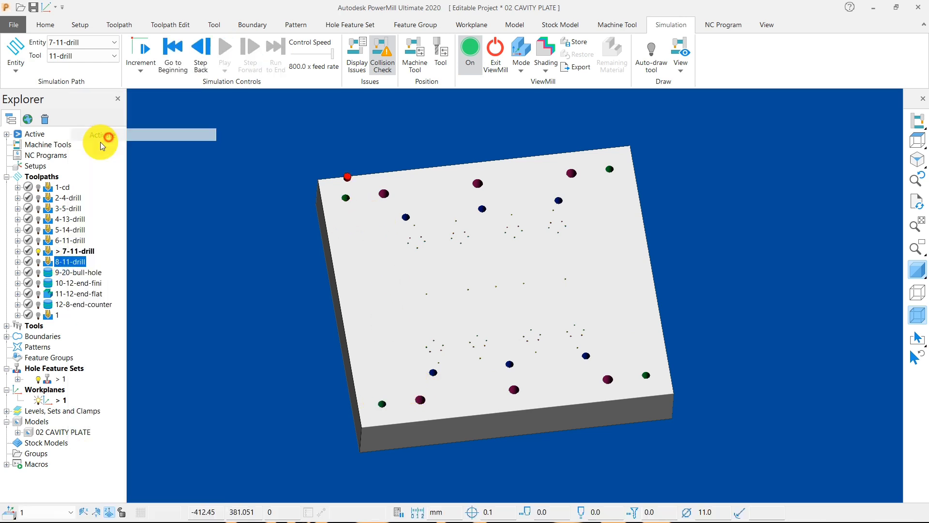
{"action": "right_click", "coordinate": [69, 265]}
{"action": "left_click", "coordinate": [113, 118]}
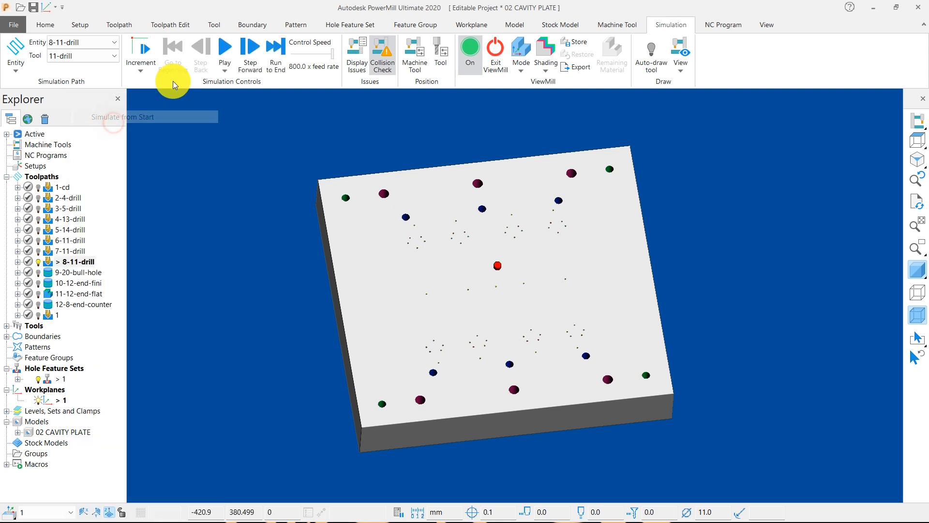
{"action": "left_click", "coordinate": [225, 49]}
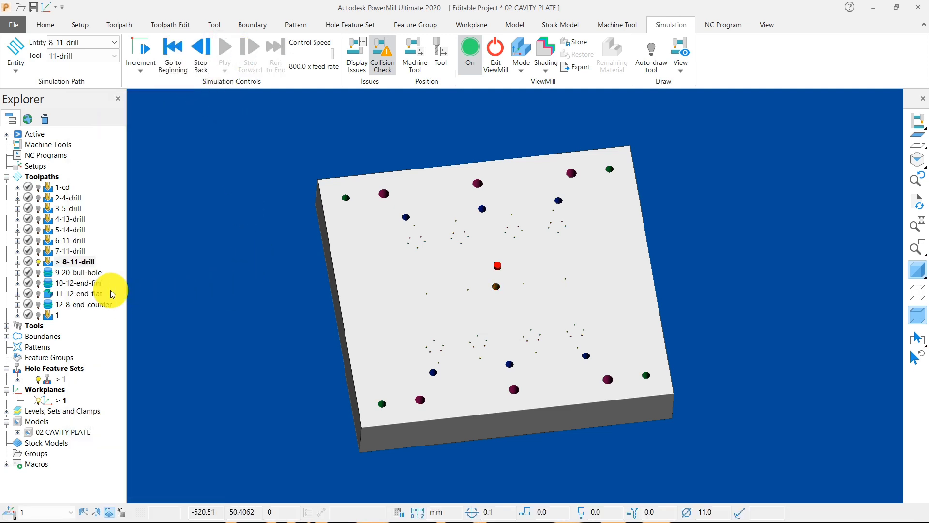
Step: Activate the 9-20-bull-hole toolpath and simulate roughing the four large corner holes from the start
{"action": "right_click", "coordinate": [87, 272]}
{"action": "left_click", "coordinate": [120, 144]}
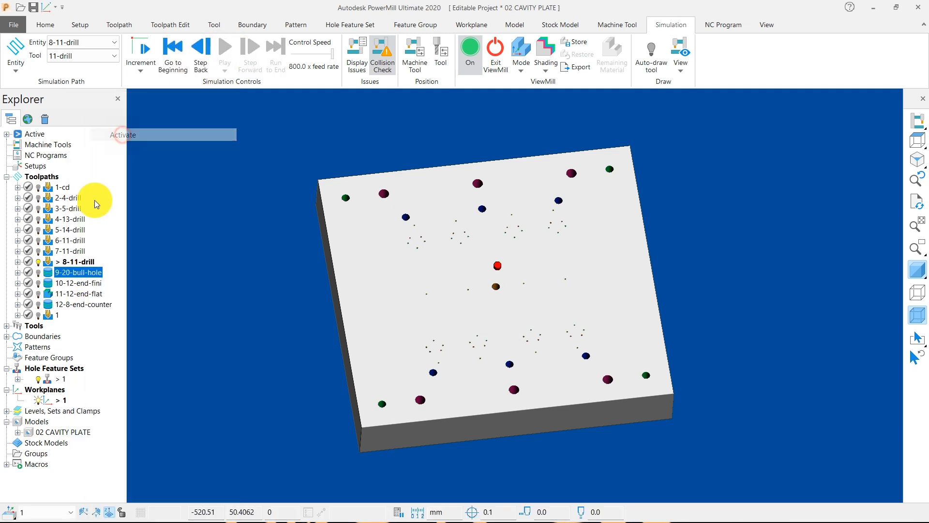
{"action": "right_click", "coordinate": [84, 271]}
{"action": "left_click", "coordinate": [157, 104]}
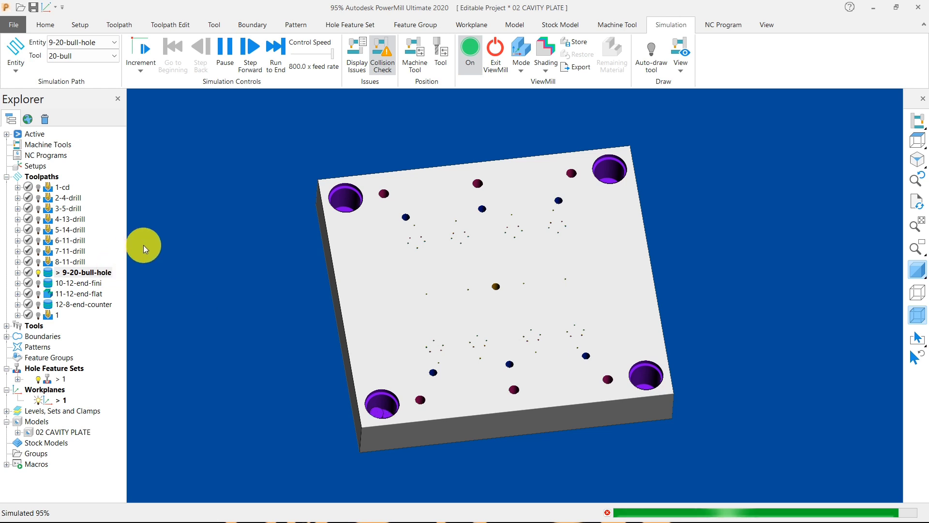
Step: Activate the 10-12-end-fini toolpath and simulate finishing the corner hole walls from the start
{"action": "right_click", "coordinate": [81, 285]}
{"action": "left_click", "coordinate": [116, 135]}
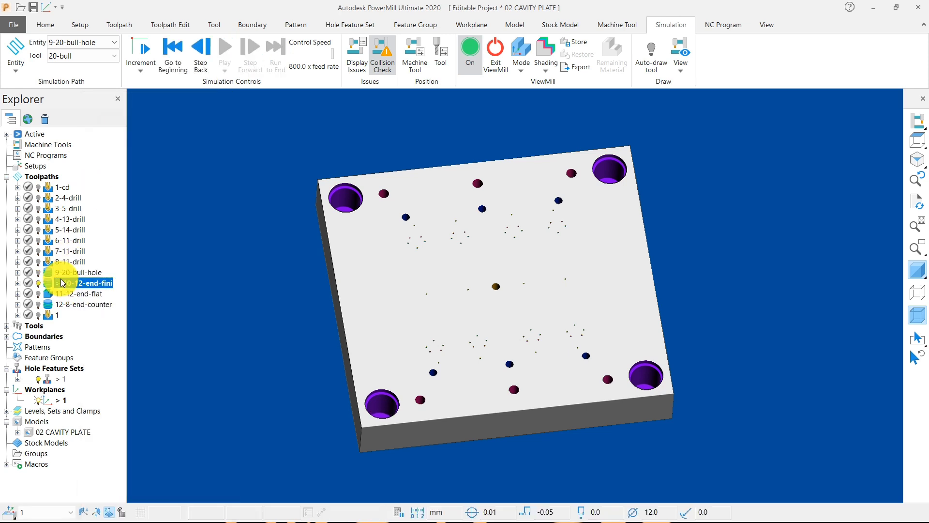
{"action": "right_click", "coordinate": [57, 283]}
{"action": "left_click", "coordinate": [117, 118]}
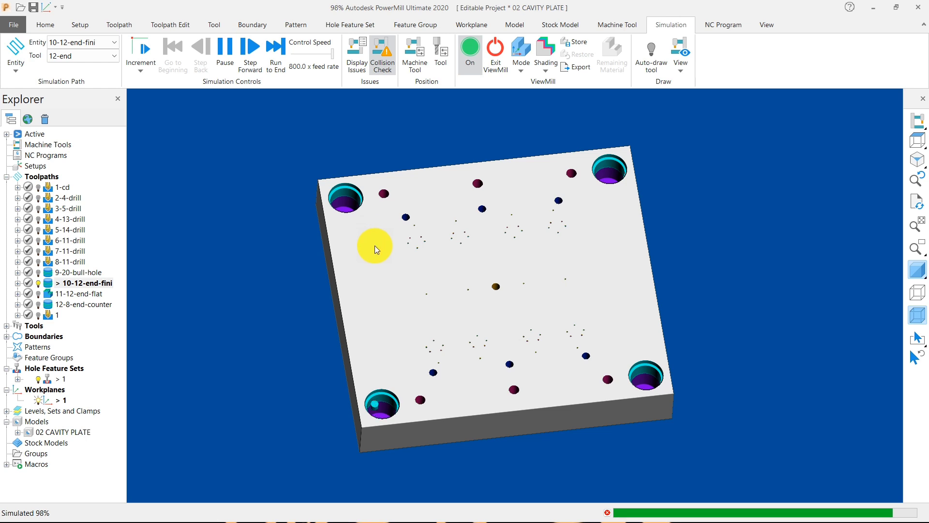
Step: Activate the 11-12-end-flat toolpath and simulate finishing the flats in the corner holes from the start
{"action": "right_click", "coordinate": [73, 293]}
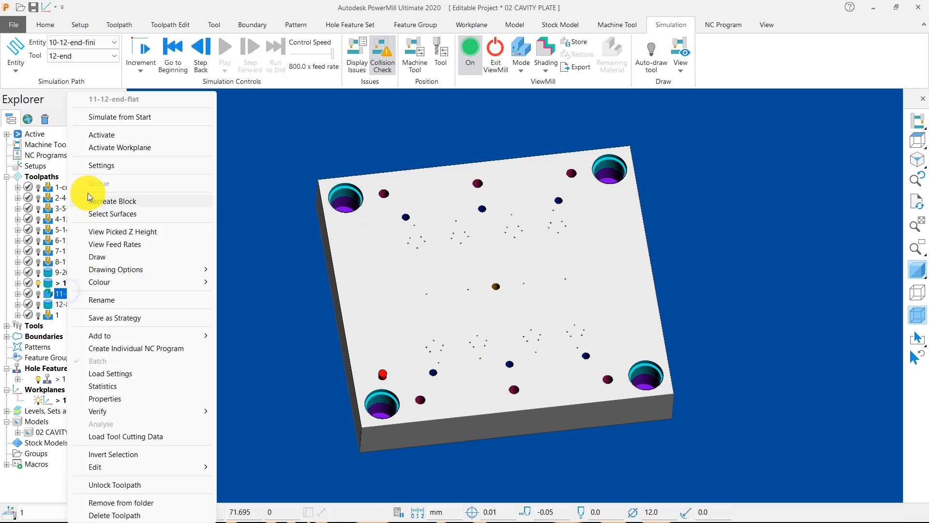
{"action": "left_click", "coordinate": [94, 135]}
{"action": "right_click", "coordinate": [74, 293]}
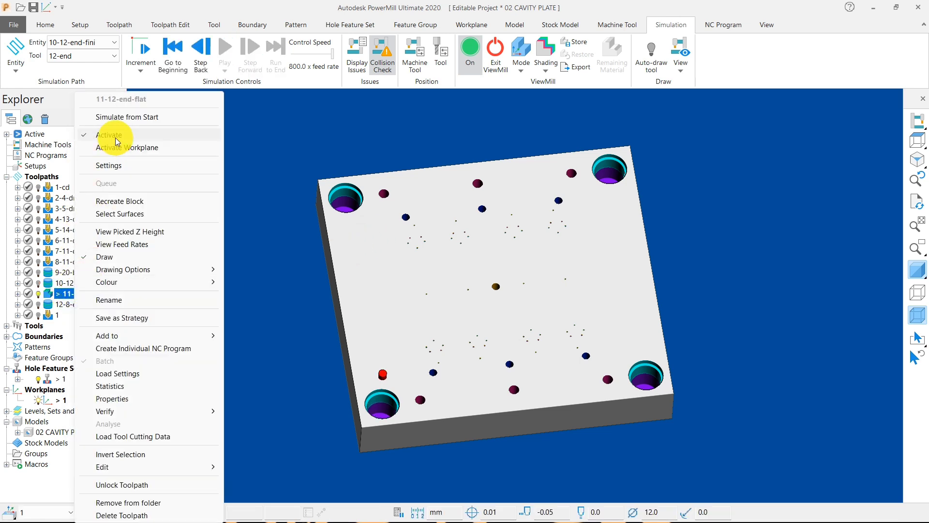
{"action": "left_click", "coordinate": [146, 116]}
{"action": "left_click", "coordinate": [233, 56]}
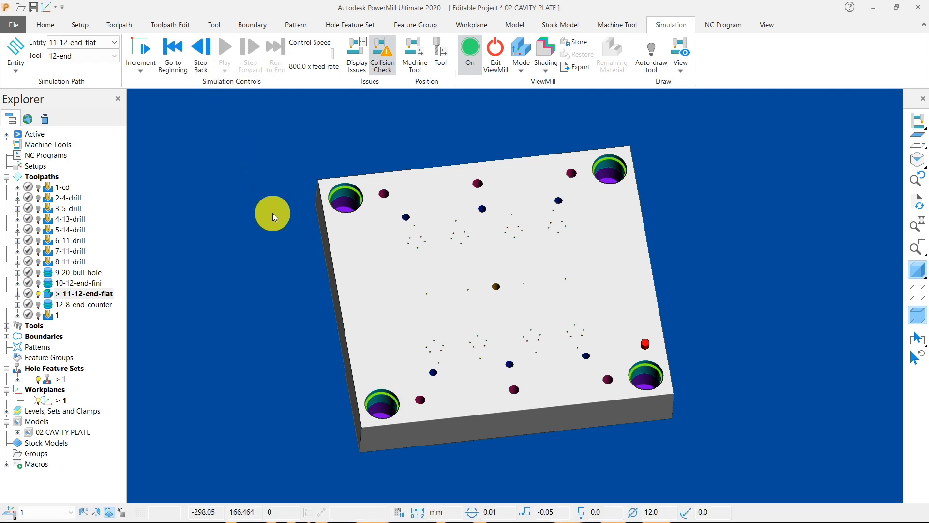
Step: Activate the 12-8-end-counter toolpath and simulate finishing the counterbores of the six small holes from the start
{"action": "right_click", "coordinate": [70, 306]}
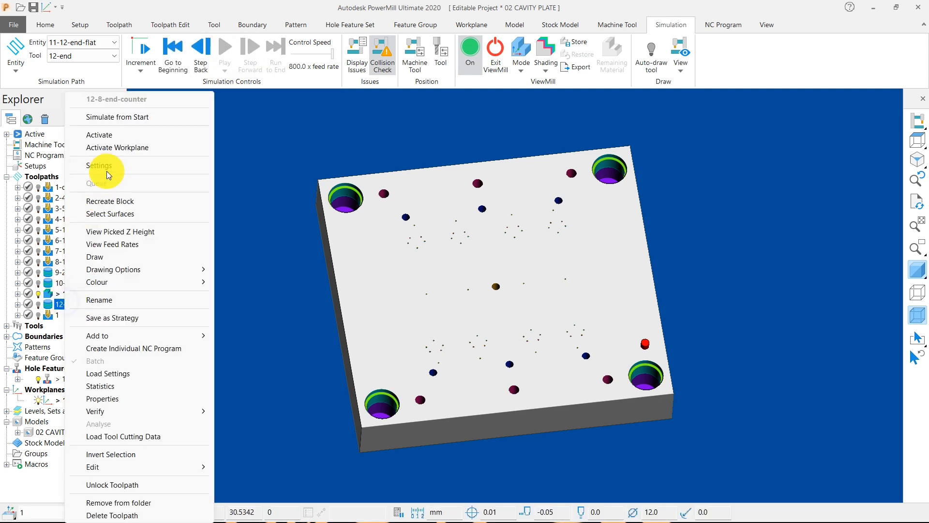
{"action": "left_click", "coordinate": [103, 166]}
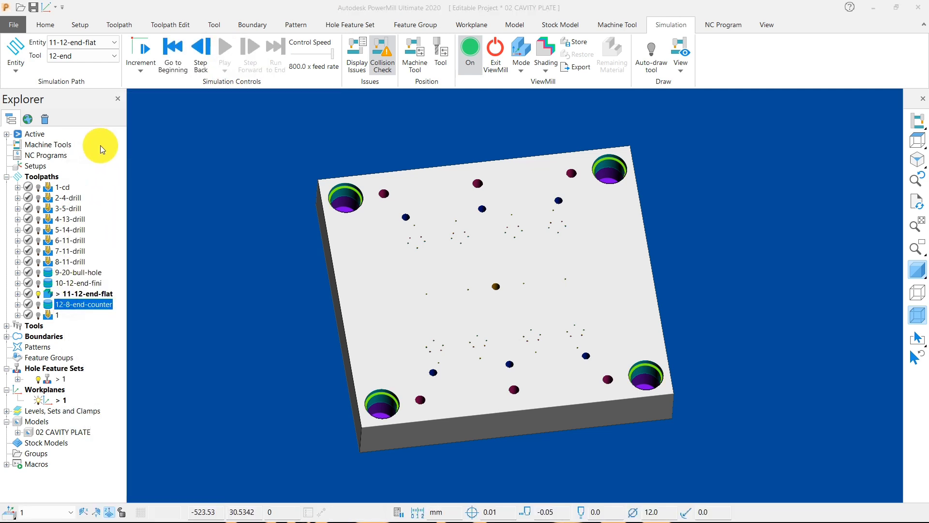
{"action": "right_click", "coordinate": [70, 304]}
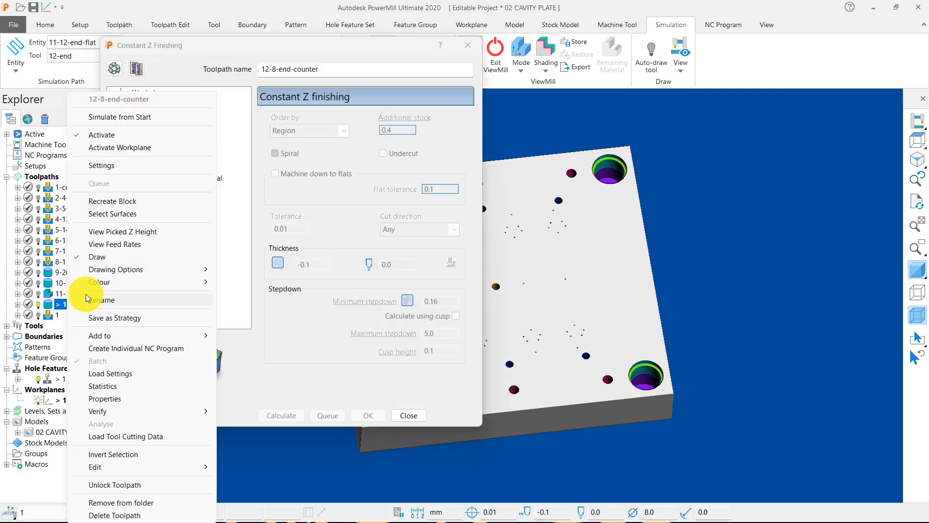
{"action": "left_click", "coordinate": [124, 118]}
{"action": "left_click", "coordinate": [474, 48]}
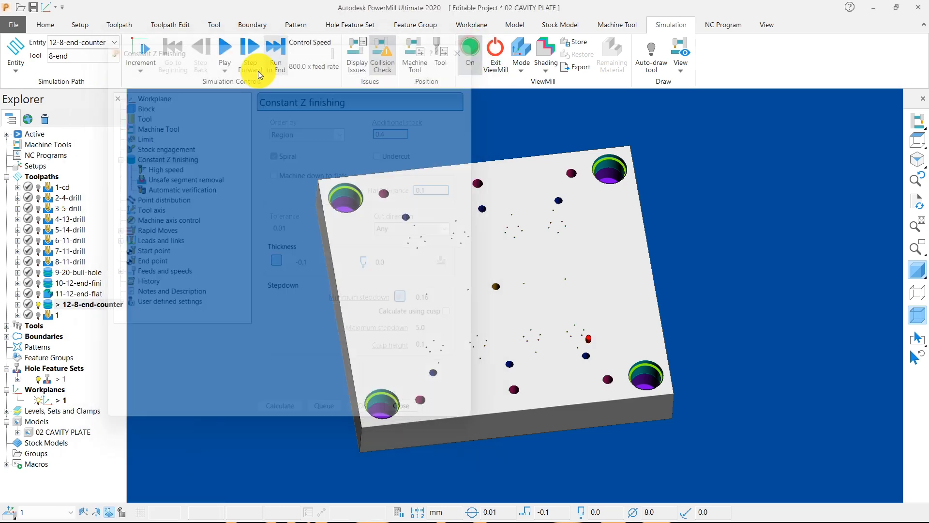
{"action": "left_click", "coordinate": [226, 50]}
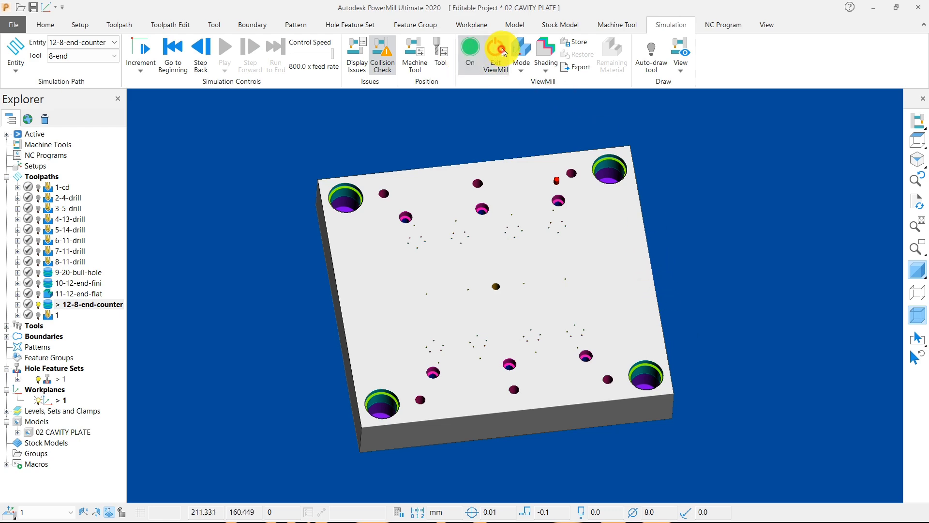
Step: Switch off the ViewMill simulation display to return to the cavity plate's shaded model and toolpath
{"action": "left_click", "coordinate": [470, 51]}
{"action": "left_click", "coordinate": [487, 85]}
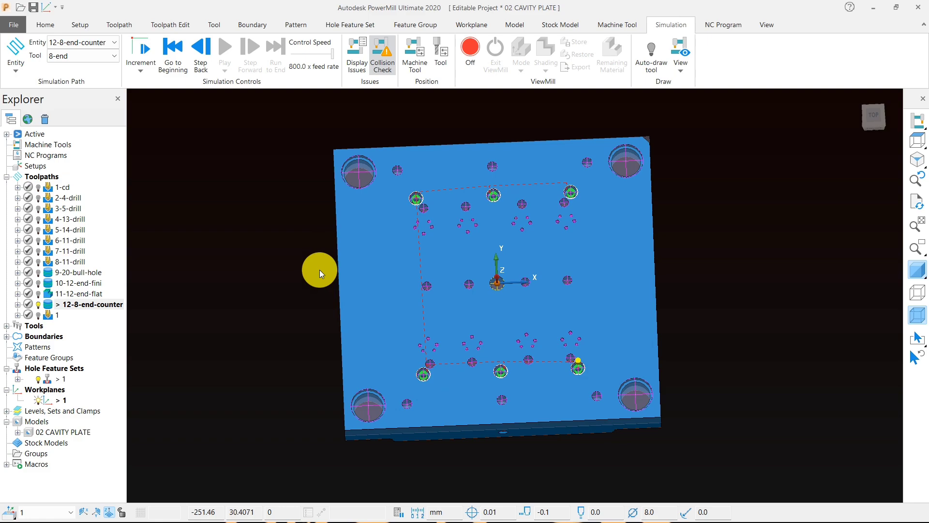
{"action": "middle_click_drag", "start_coordinate": [477, 319], "coordinate": [504, 261]}
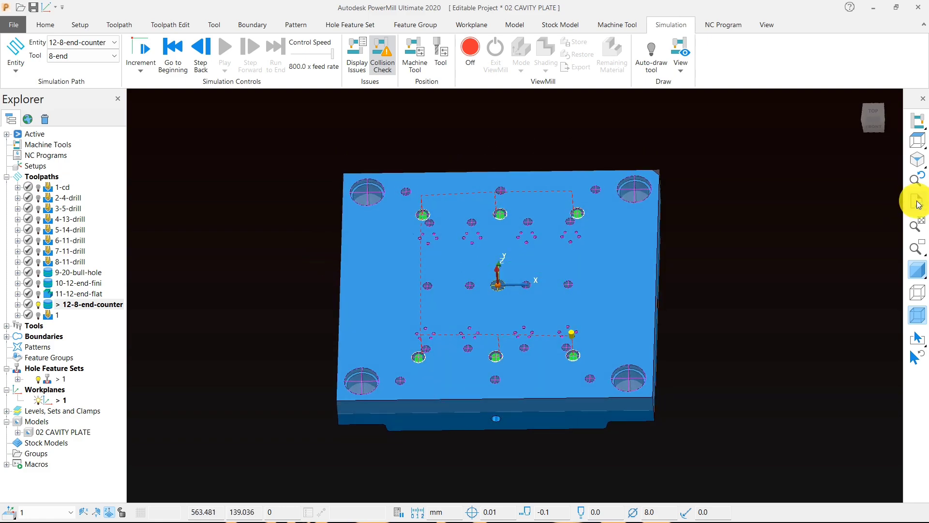
Step: Examine the cavity plate's opposite side, including the central pocket, its stepped holes and small hole groups, and the recessed corners
{"action": "left_click", "coordinate": [917, 147]}
{"action": "middle_click_drag", "start_coordinate": [239, 210], "coordinate": [490, 185]}
{"action": "scroll", "coordinate": [518, 309], "scroll_direction": "up", "scroll_amount": 4}
{"action": "scroll", "coordinate": [518, 256], "scroll_direction": "down", "scroll_amount": 4}
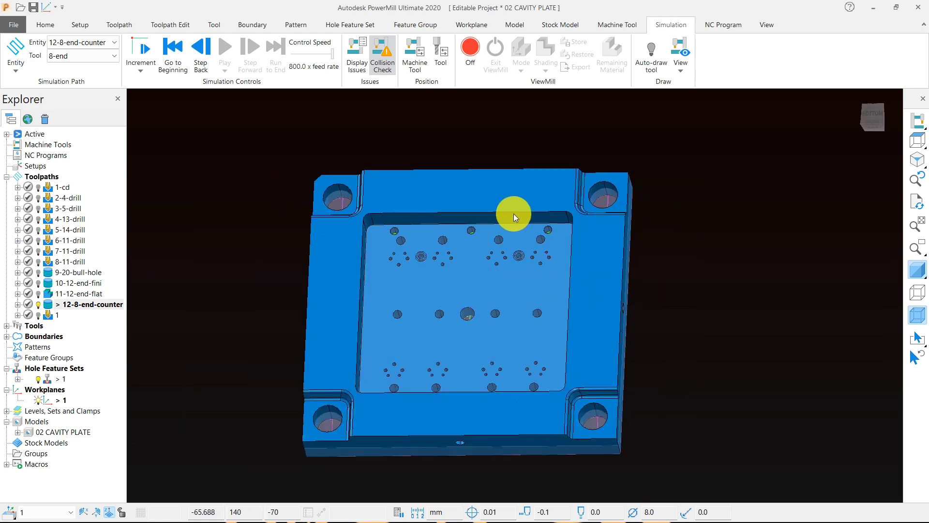
{"action": "middle_click_drag", "start_coordinate": [513, 214], "coordinate": [431, 277]}
{"action": "scroll", "coordinate": [413, 269], "scroll_direction": "up", "scroll_amount": 6}
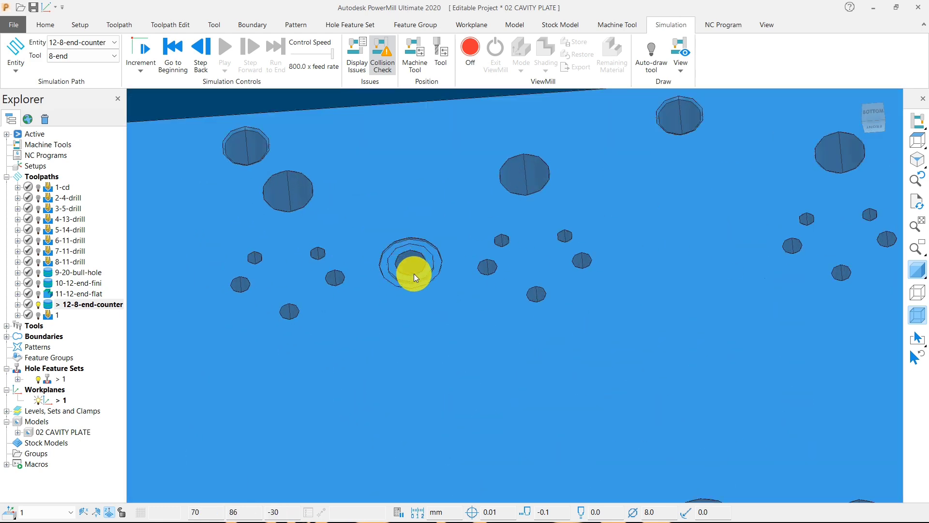
{"action": "scroll", "coordinate": [430, 283], "scroll_direction": "down", "scroll_amount": 6}
{"action": "scroll", "coordinate": [446, 292], "scroll_direction": "up", "scroll_amount": 2}
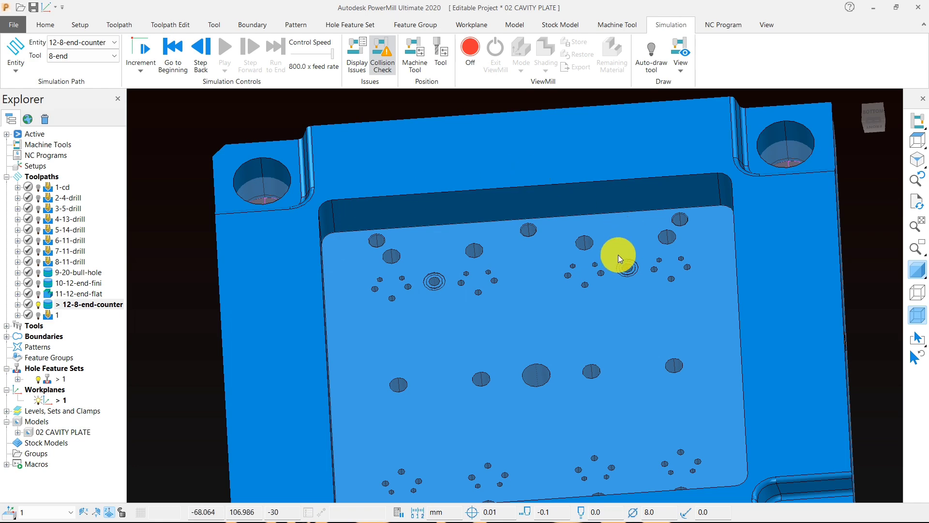
{"action": "scroll", "coordinate": [458, 170], "scroll_direction": "down", "scroll_amount": 3}
{"action": "middle_click_drag", "start_coordinate": [458, 170], "coordinate": [482, 218]}
{"action": "scroll", "coordinate": [385, 188], "scroll_direction": "up", "scroll_amount": 6}
{"action": "scroll", "coordinate": [416, 210], "scroll_direction": "down", "scroll_amount": 6}
{"action": "scroll", "coordinate": [377, 354], "scroll_direction": "up", "scroll_amount": 2}
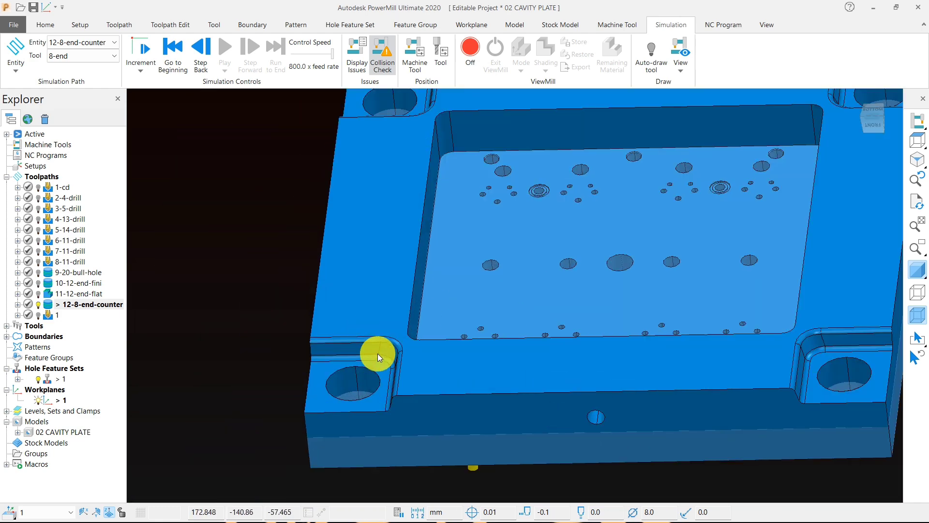
{"action": "scroll", "coordinate": [371, 351], "scroll_direction": "down", "scroll_amount": 4}
{"action": "scroll", "coordinate": [681, 343], "scroll_direction": "up", "scroll_amount": 7}
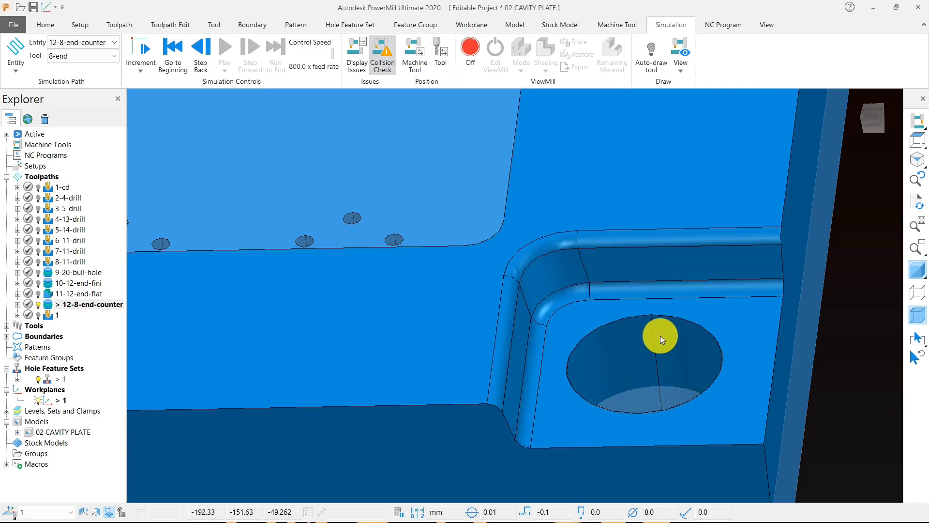
{"action": "scroll", "coordinate": [677, 345], "scroll_direction": "down", "scroll_amount": 6}
{"action": "middle_click_drag", "start_coordinate": [680, 334], "coordinate": [597, 368]}
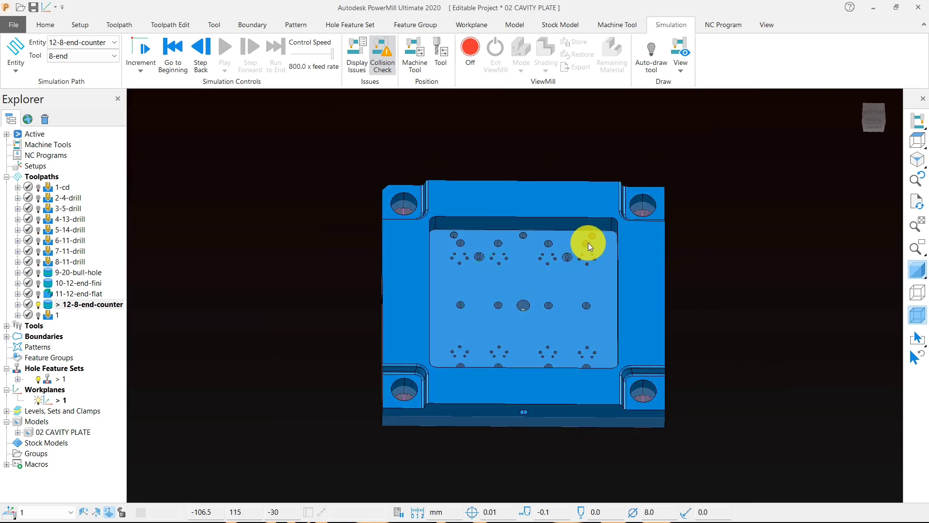